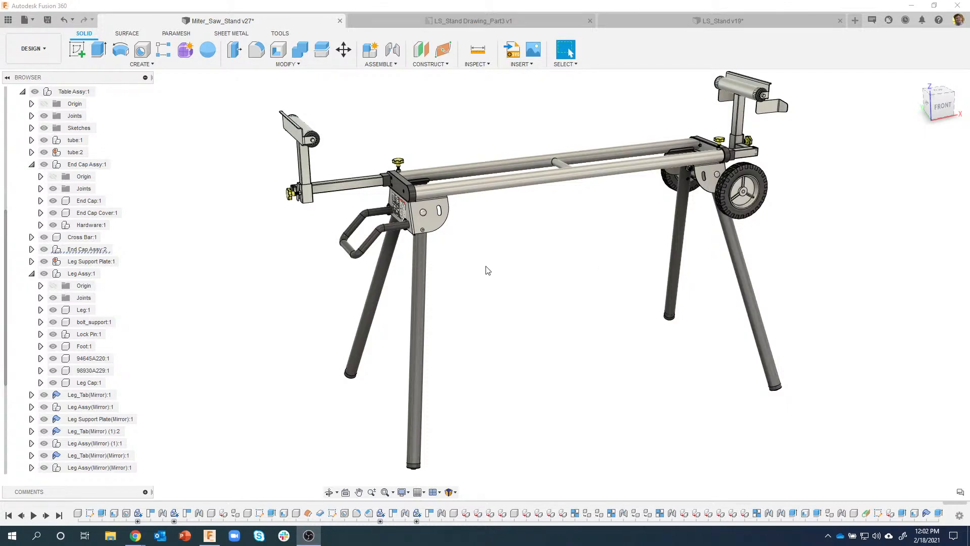
Step: Examine the finished miter saw stand's leg, its mounting bolts and lock pin, and the slotted support plate from inside and outside
left_click_drag(416, 279, 529, 231)
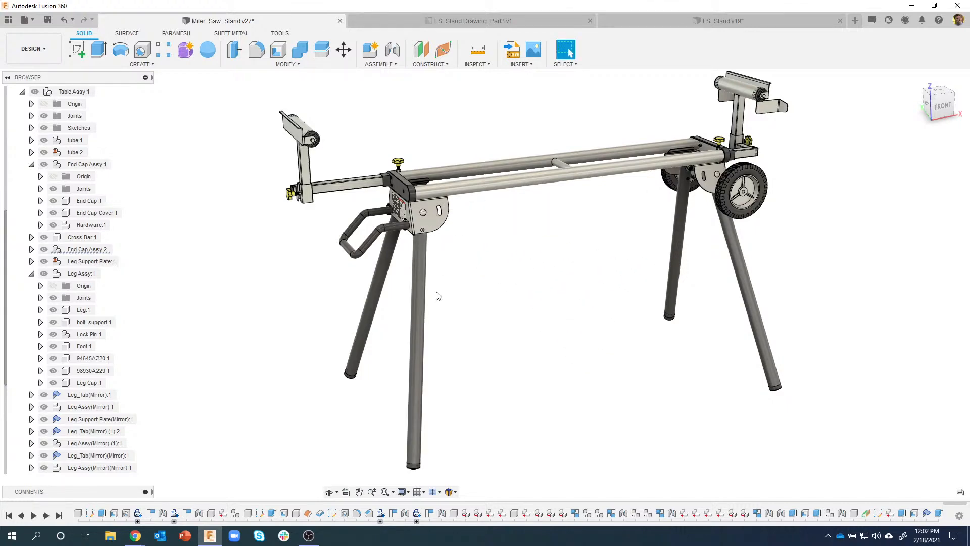
middle_click_drag(432, 272, 528, 269, "shift")
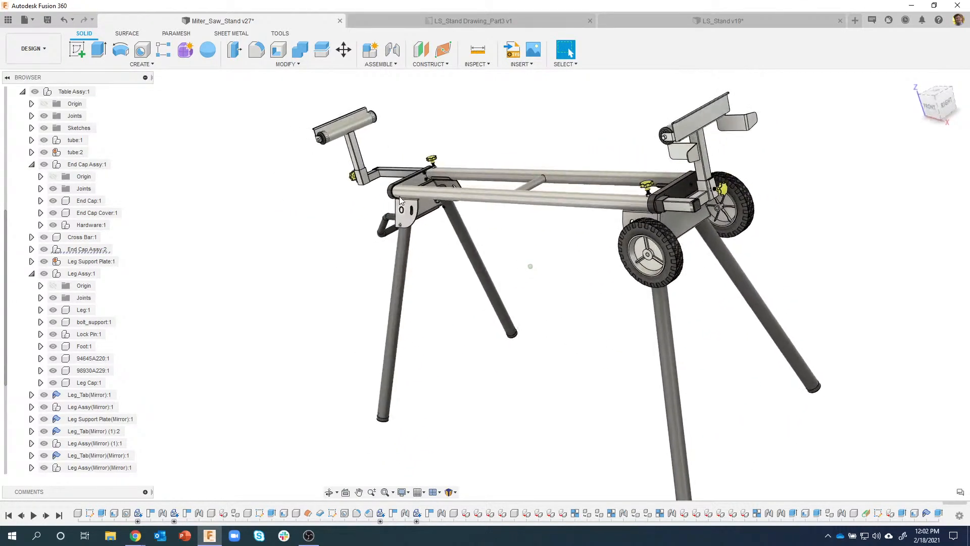
scroll(436, 256, "up", 5)
middle_click_drag(436, 255, 707, 323, "shift")
scroll(653, 236, "up", 10)
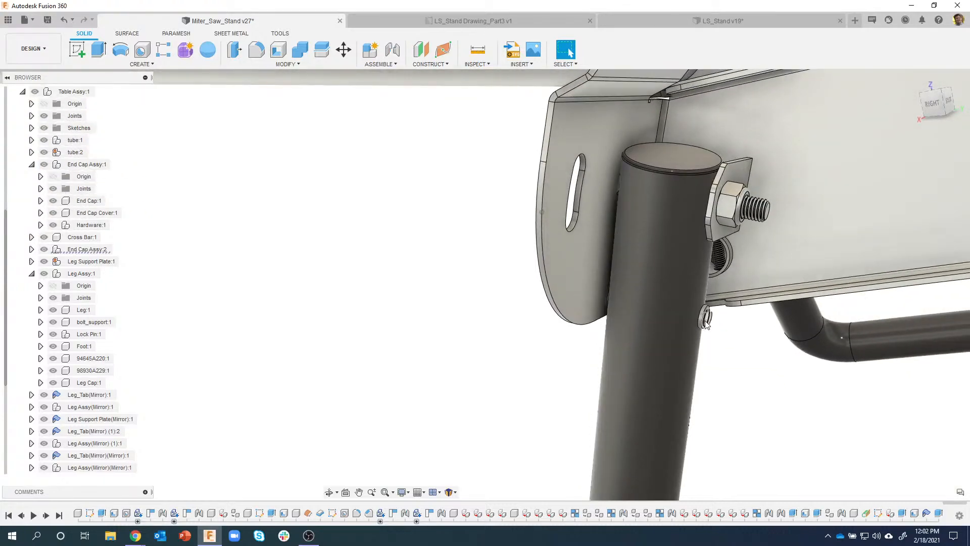
middle_click_drag(645, 314, 540, 169, "shift")
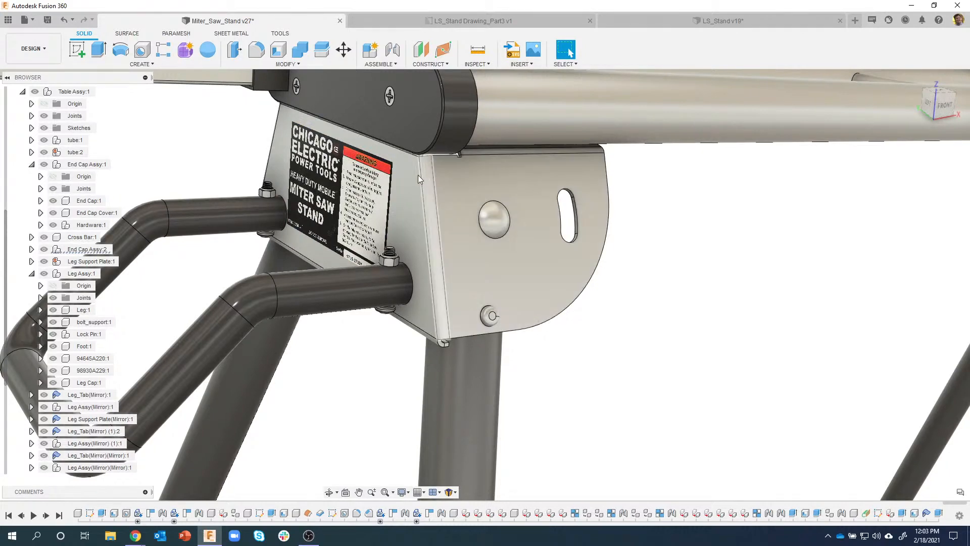
middle_click_drag(655, 244, 659, 247, "shift")
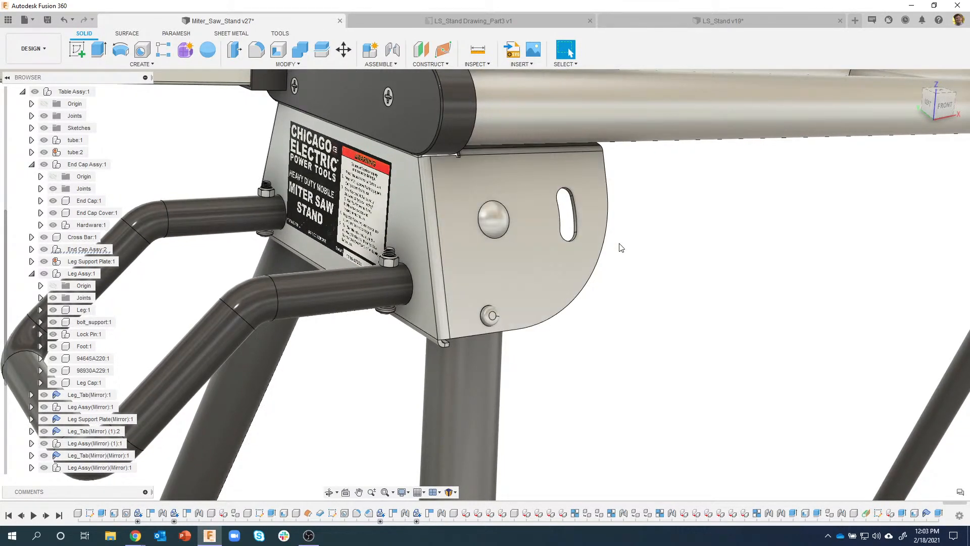
scroll(621, 248, "down", 5)
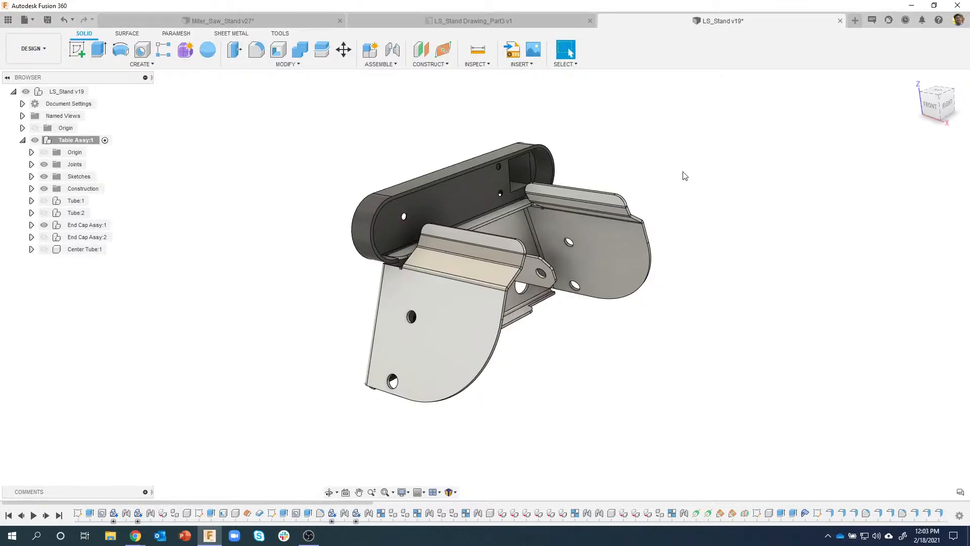
Step: Create a new internal component named Leg under Table Assy and activate it
middle_click_drag(612, 433, 555, 415, "shift")
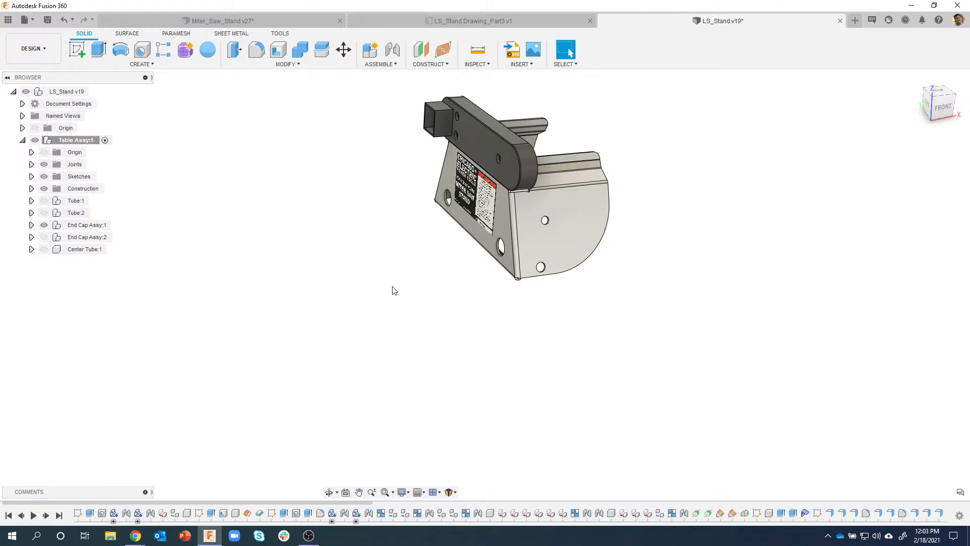
left_click(369, 67)
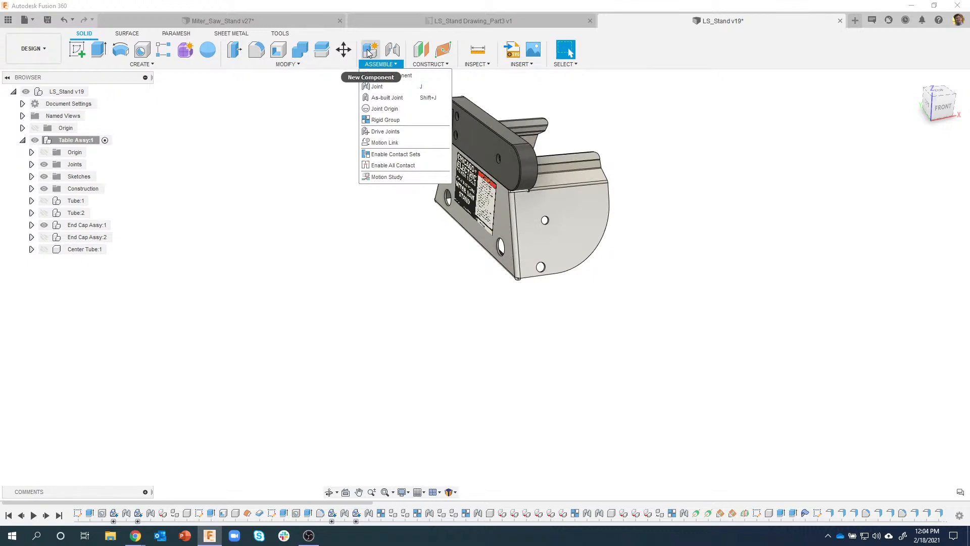
left_click(287, 64)
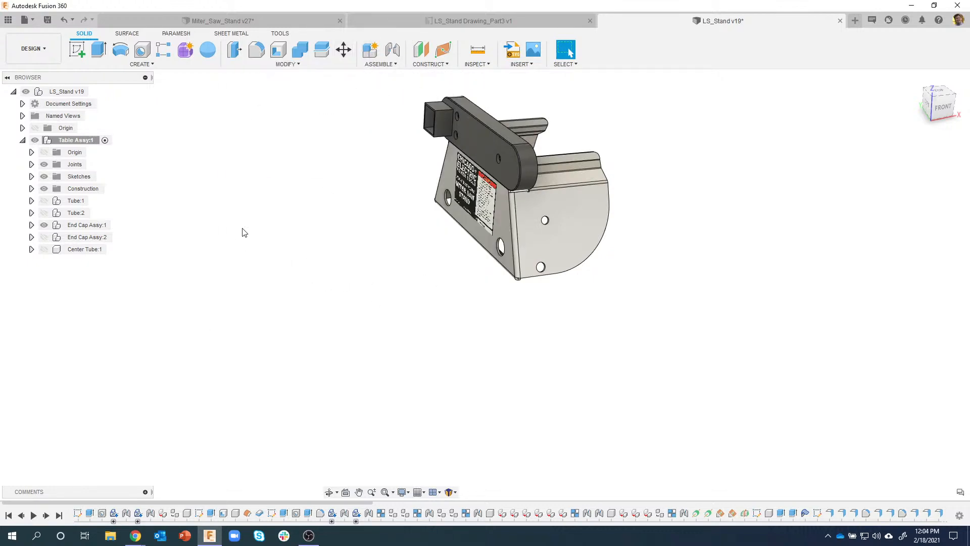
left_click(76, 141)
right_click(78, 145)
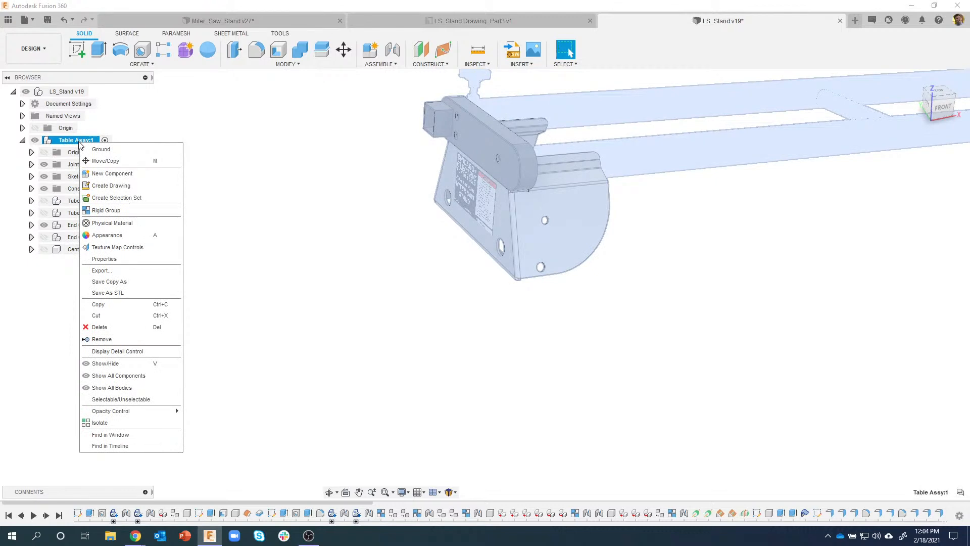
left_click(141, 174)
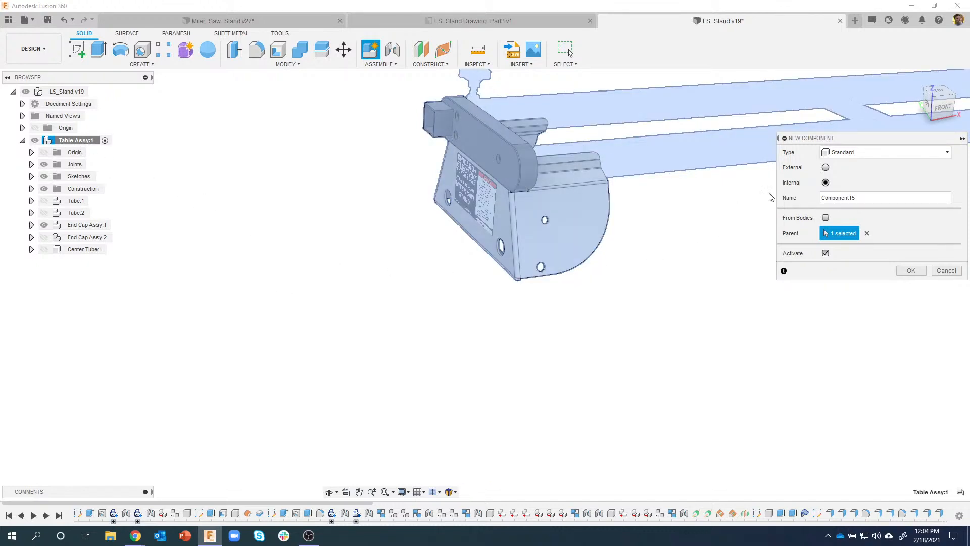
left_click_drag(859, 196, 820, 199)
type("Leg")
left_click(911, 272)
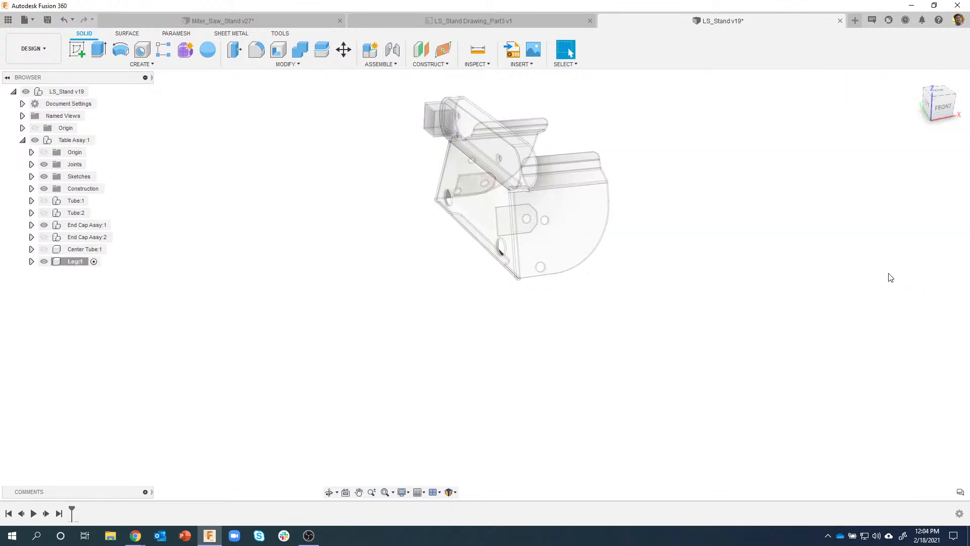
Step: Sketch a 45 mm diameter circle on the horizontal origin plane, in open space beside the end cap assembly
left_click(77, 49)
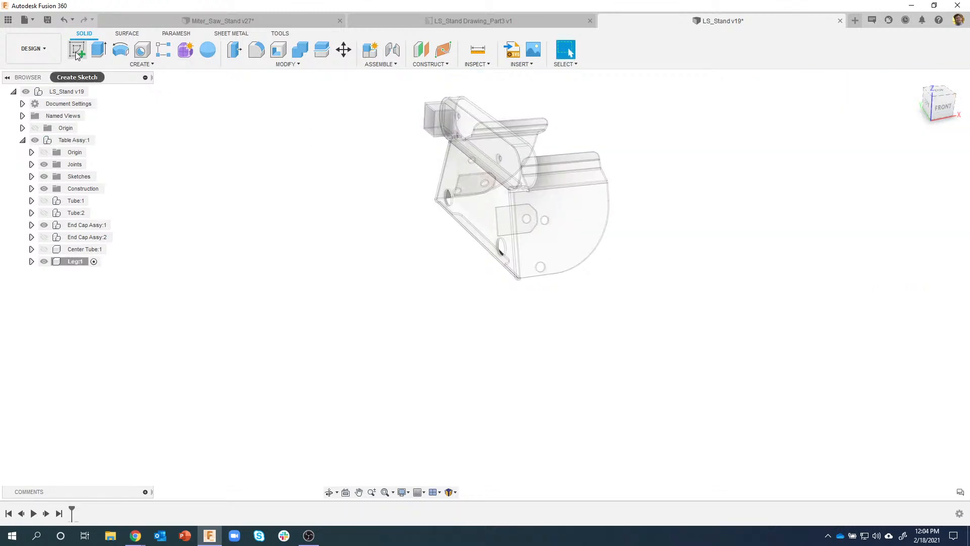
left_click(550, 141)
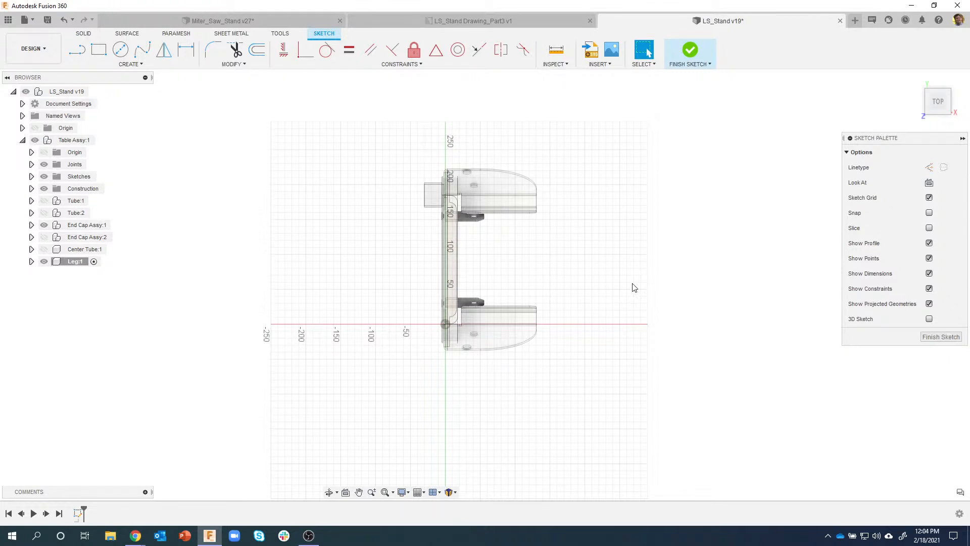
key("c")
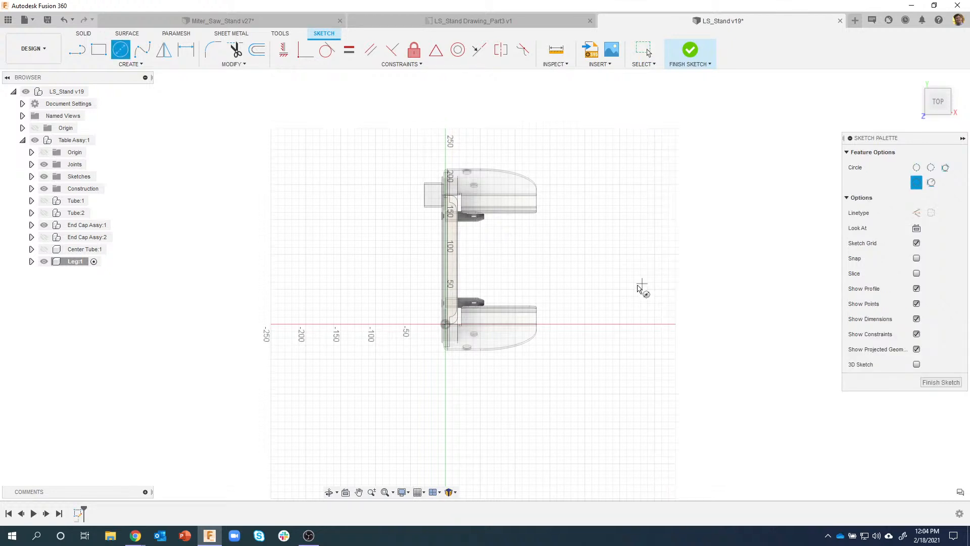
left_click(634, 298)
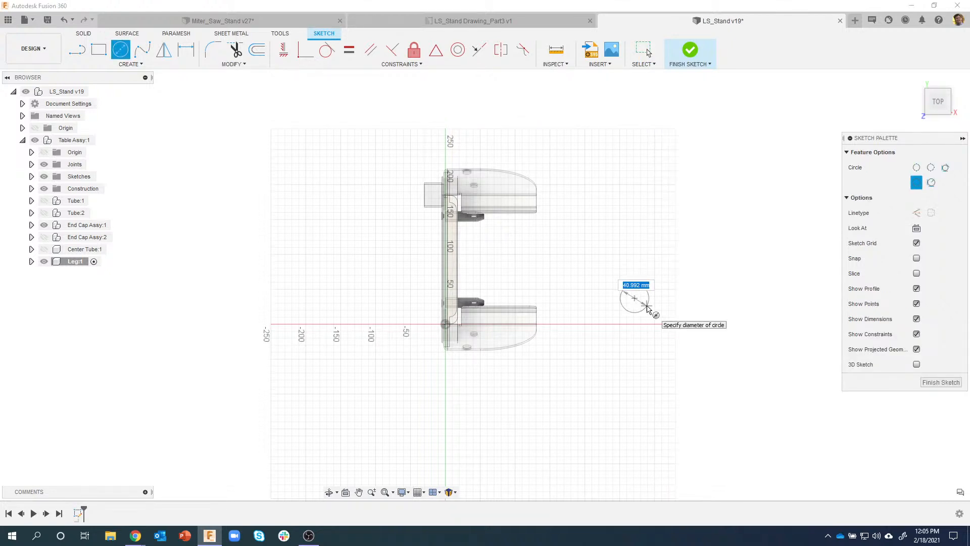
type("45")
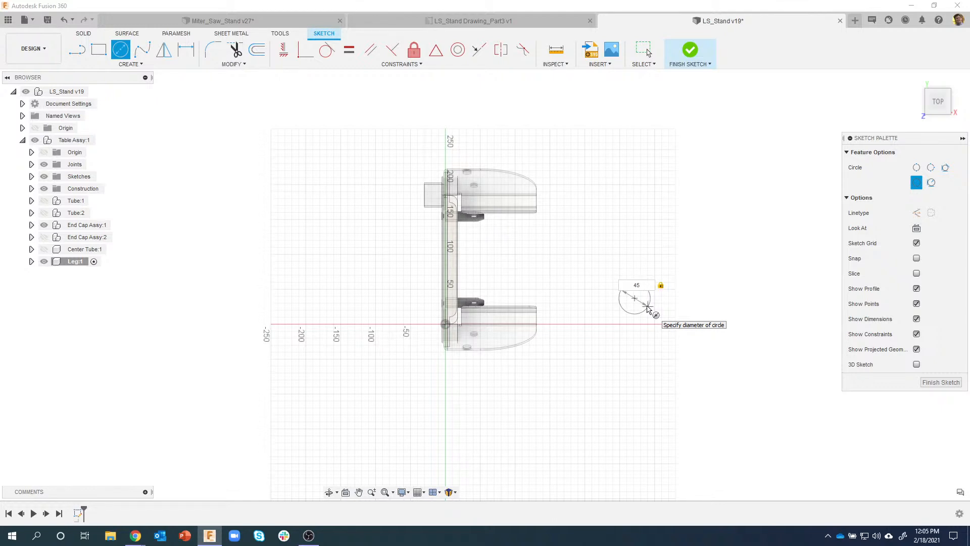
key("Return")
key("Escape")
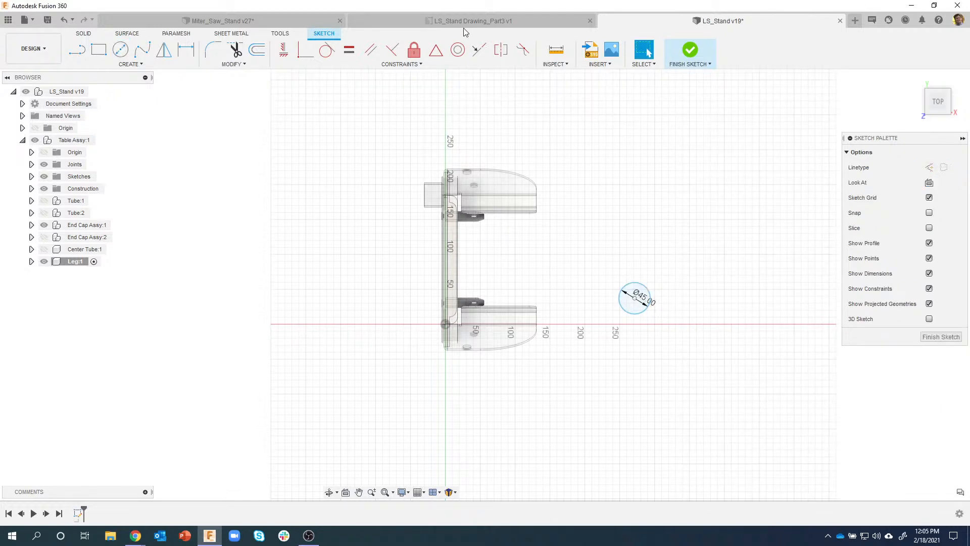
Step: Review the exploded leg assembly and its foot on the first sheet of the LS_Stand Drawing_Part3 drawing
left_click(434, 23)
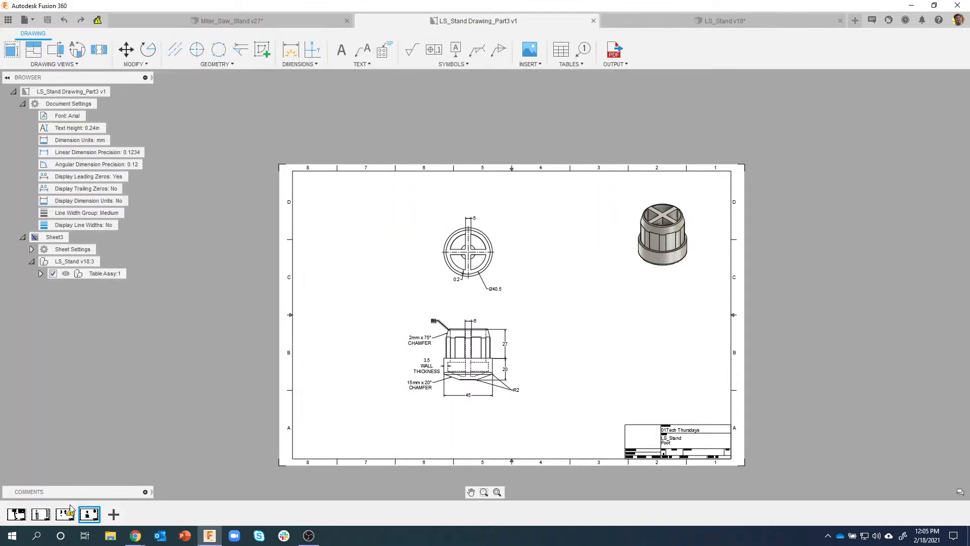
left_click(16, 514)
scroll(299, 301, "up", 2)
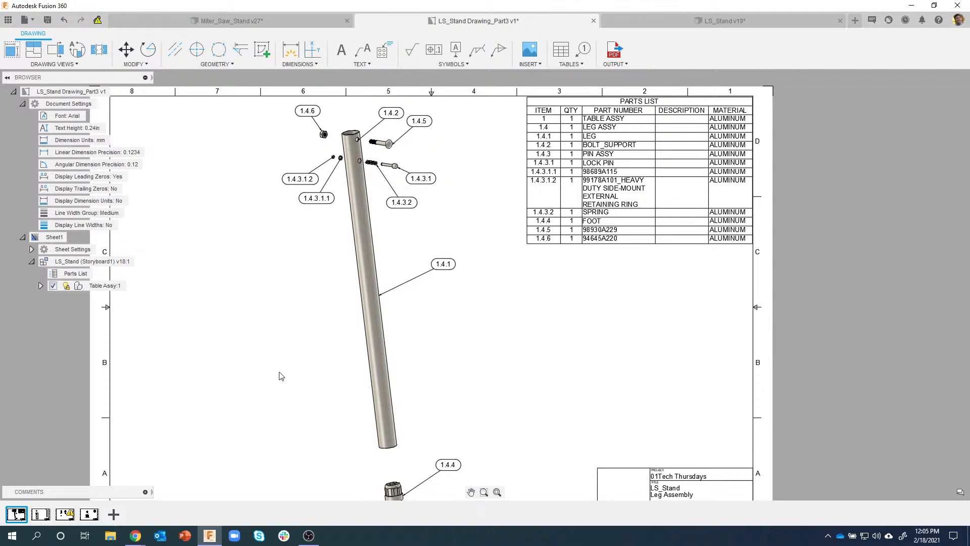
middle_click_drag(283, 343, 284, 260)
scroll(385, 431, "up", 3)
scroll(412, 400, "down", 5)
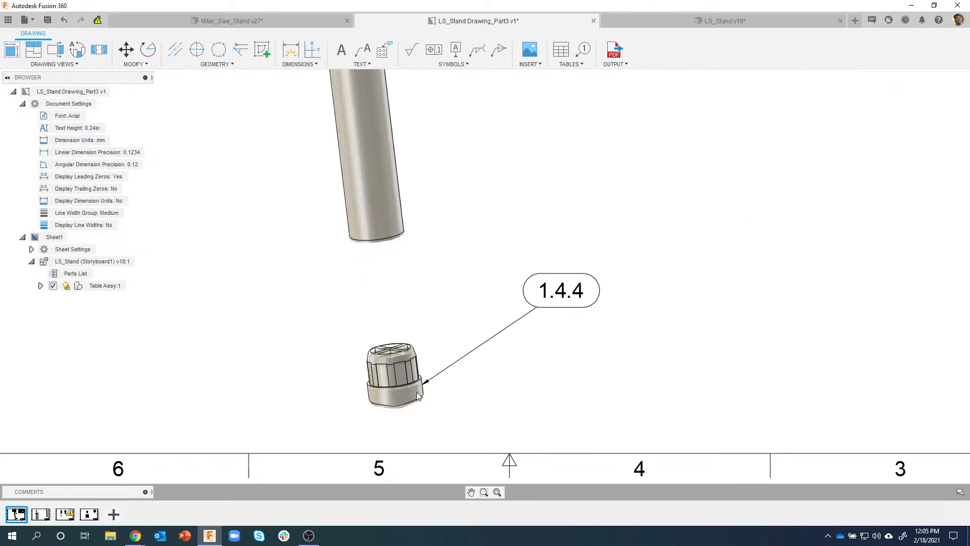
scroll(388, 373, "down", 3)
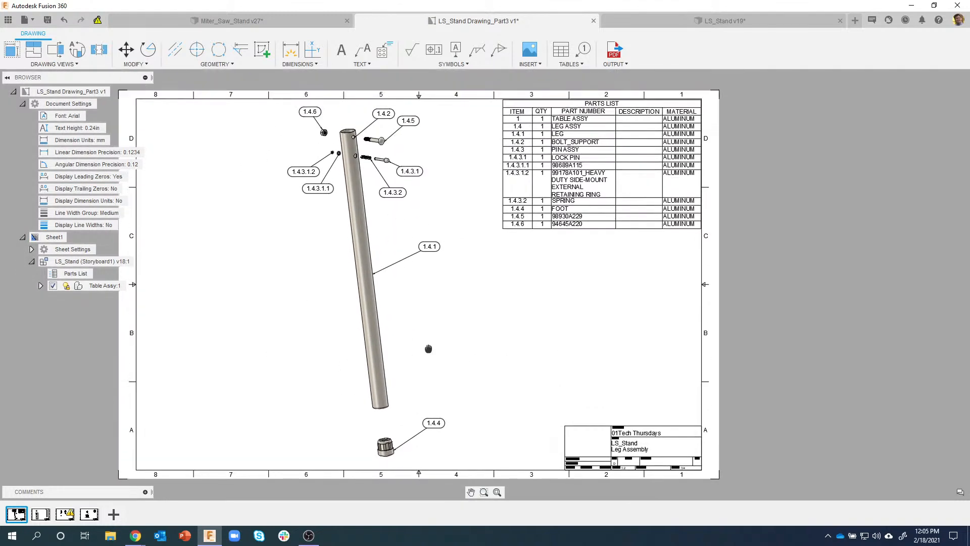
Step: Review the dimensions on the leg, lock pin and foot sheets of the drawing
left_click(41, 514)
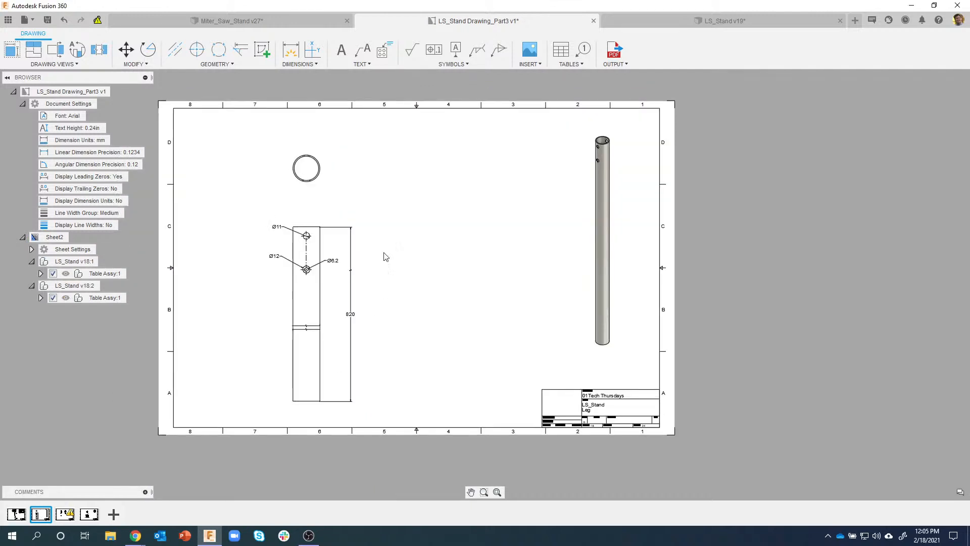
scroll(291, 310, "up", 4)
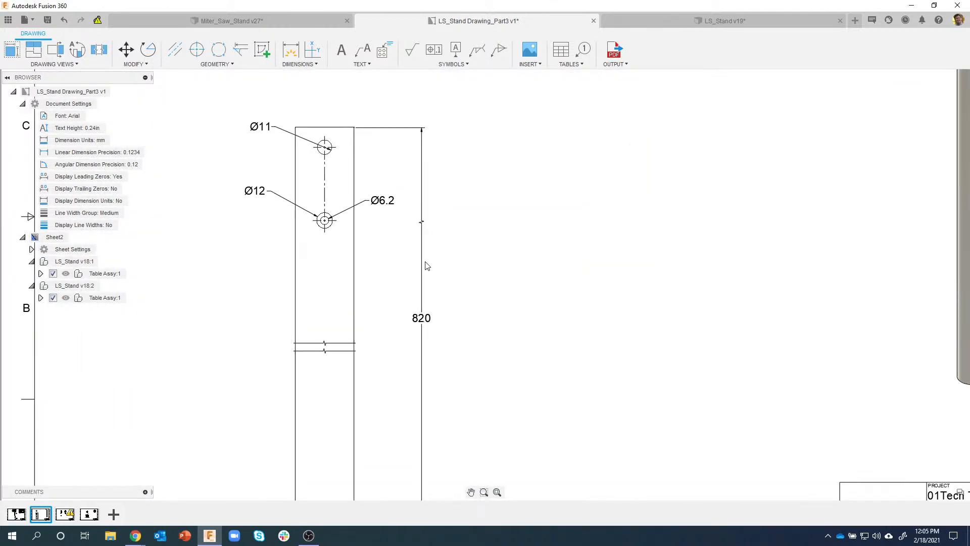
scroll(434, 157, "down", 2)
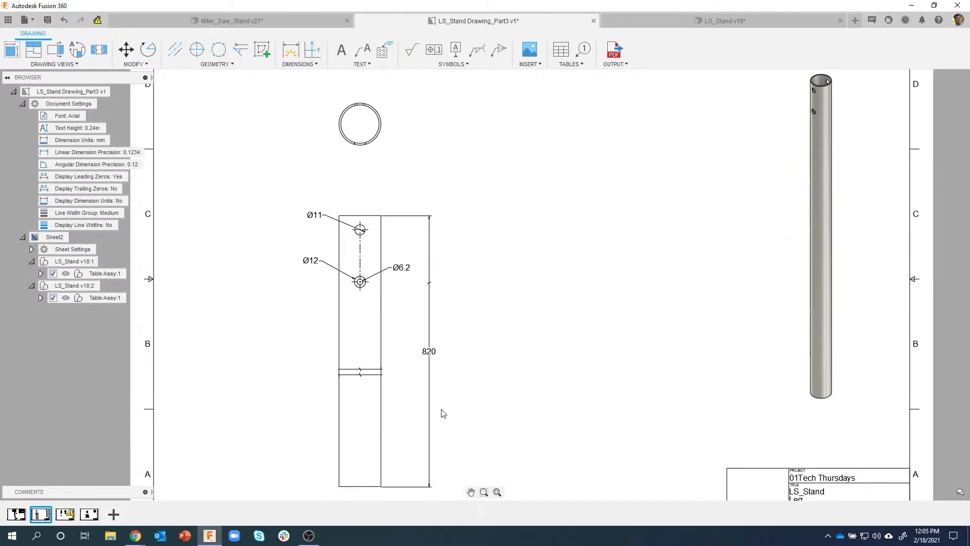
left_click(70, 514)
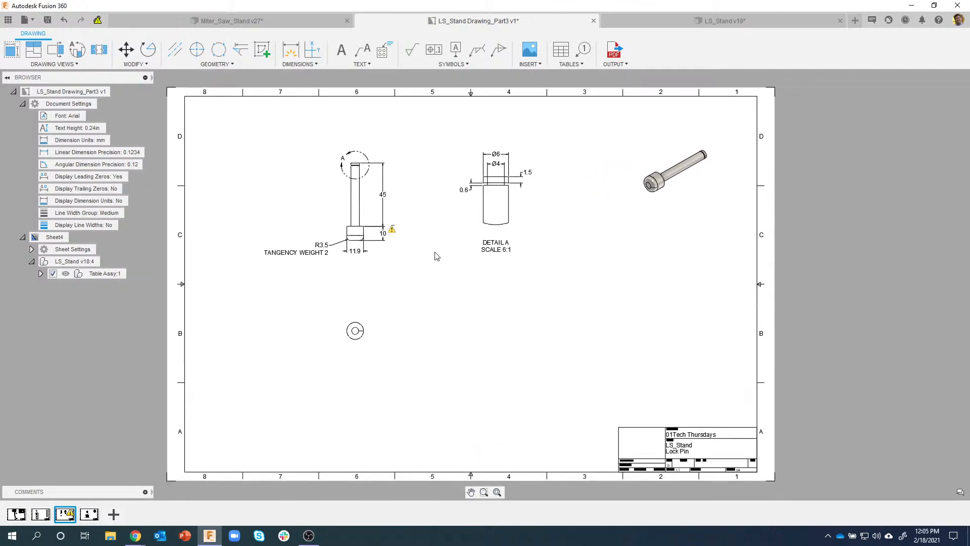
left_click(89, 516)
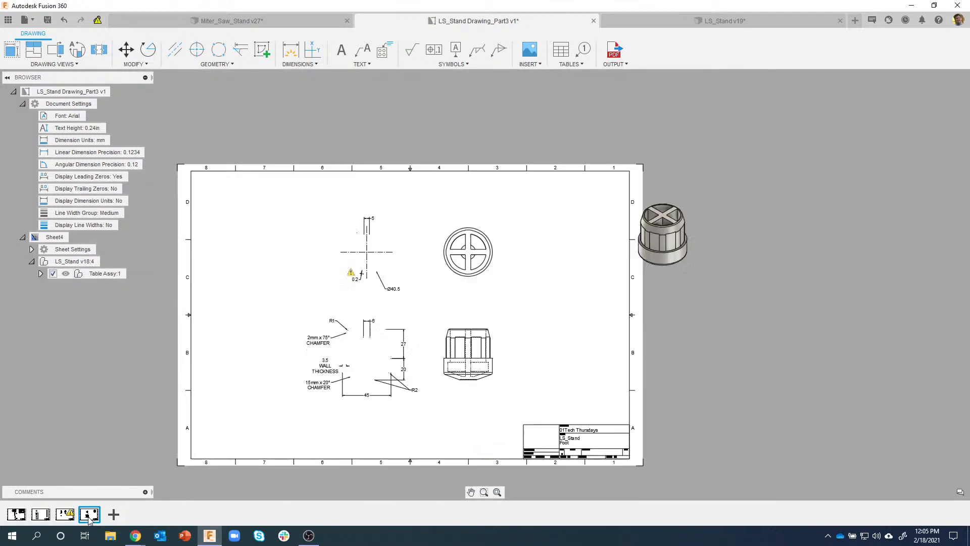
middle_click_drag(287, 377, 316, 367)
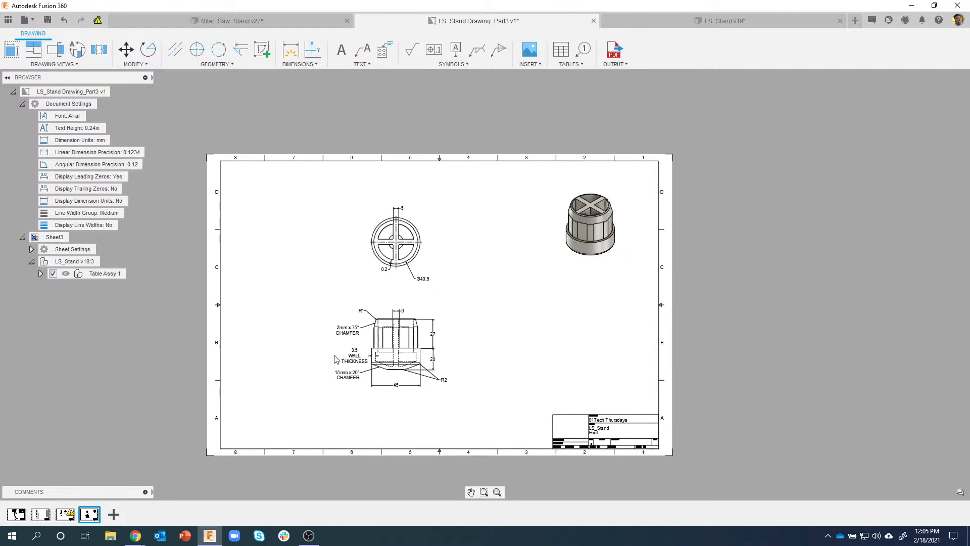
scroll(330, 372, "up", 2)
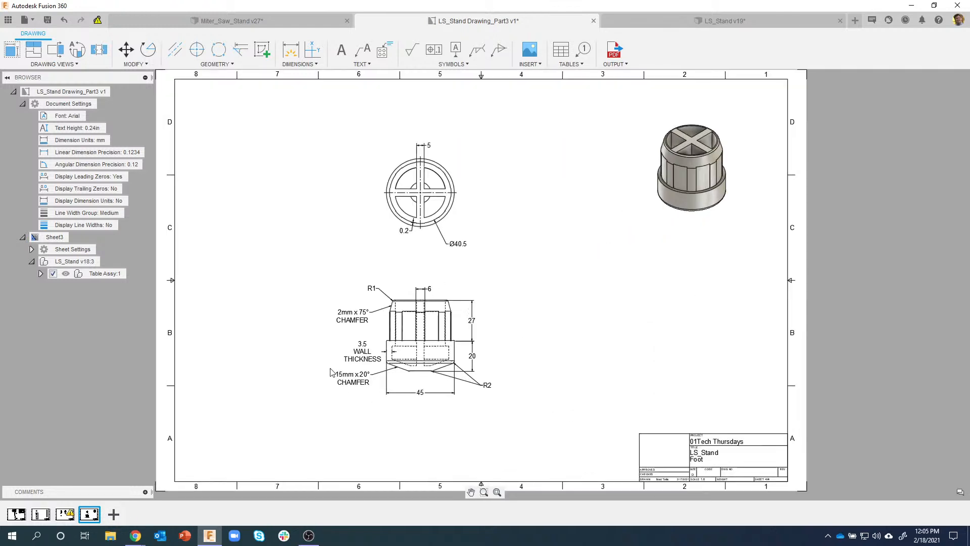
Step: Return to the LS_Stand model and set up a downward extrusion of the 45 mm circle with a distance of -820 mm
left_click(679, 23)
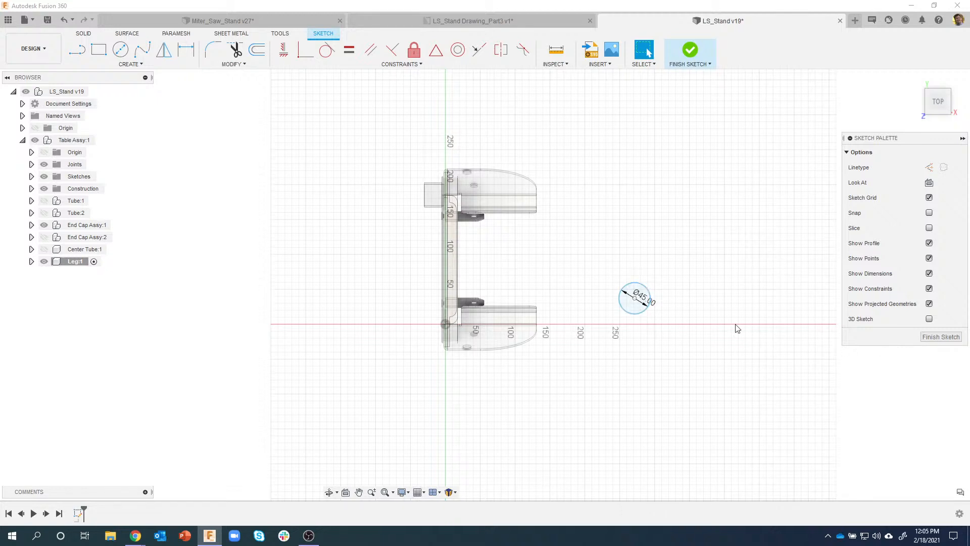
scroll(654, 288, "up", 3)
middle_click_drag(653, 288, 640, 281, "shift")
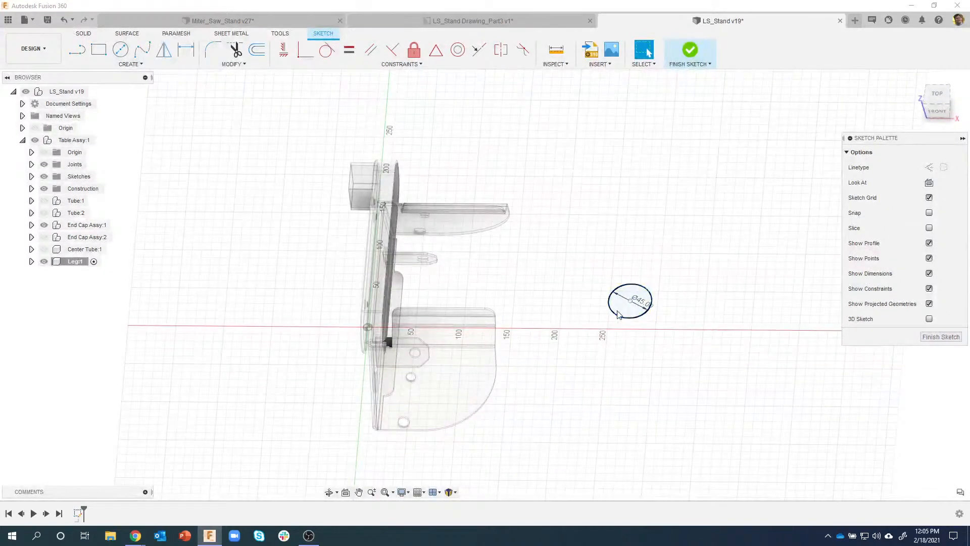
scroll(624, 272, "up", 3)
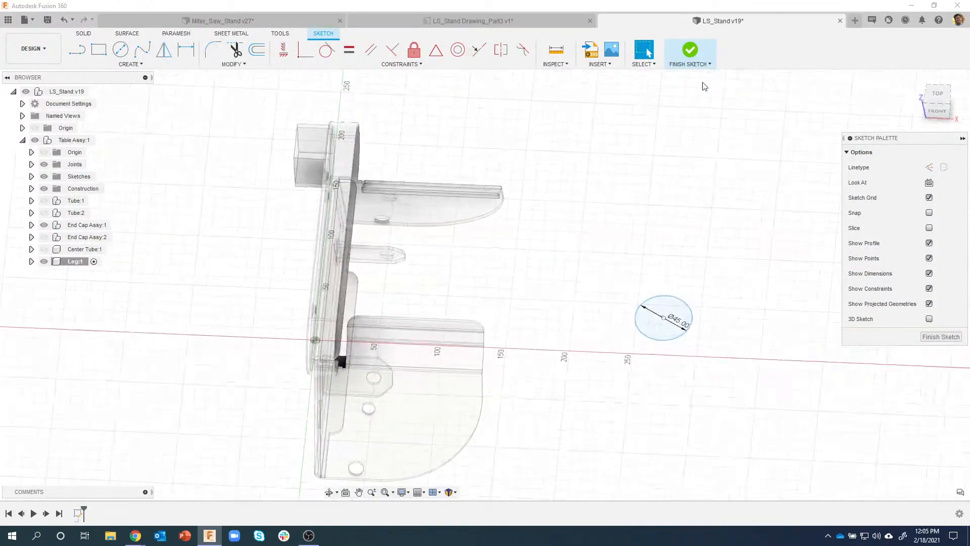
left_click(651, 325)
right_click(652, 325)
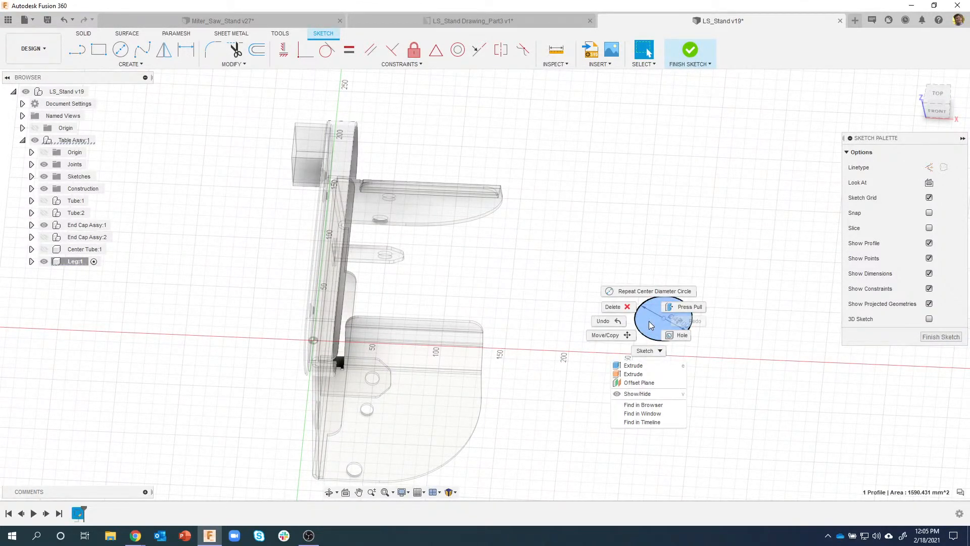
left_click(649, 369)
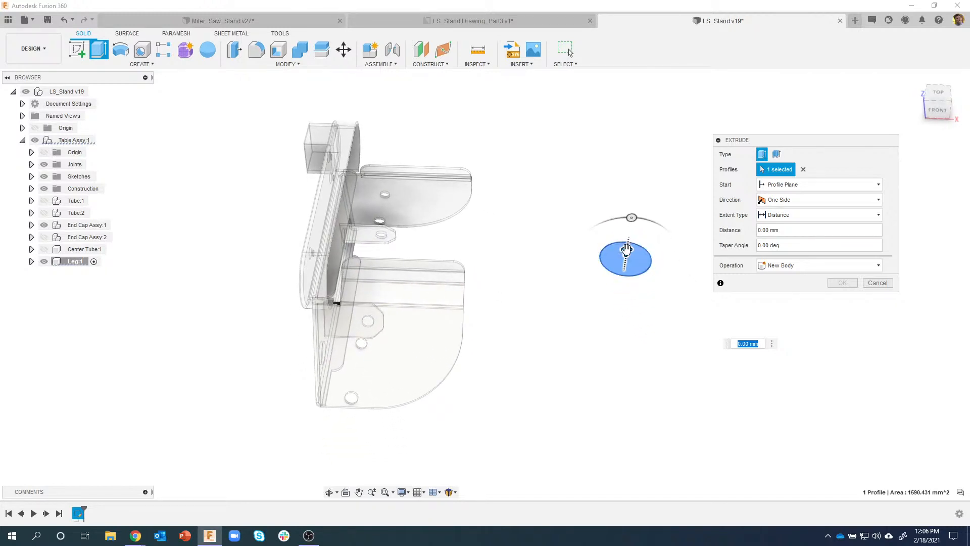
left_click_drag(627, 249, 615, 339)
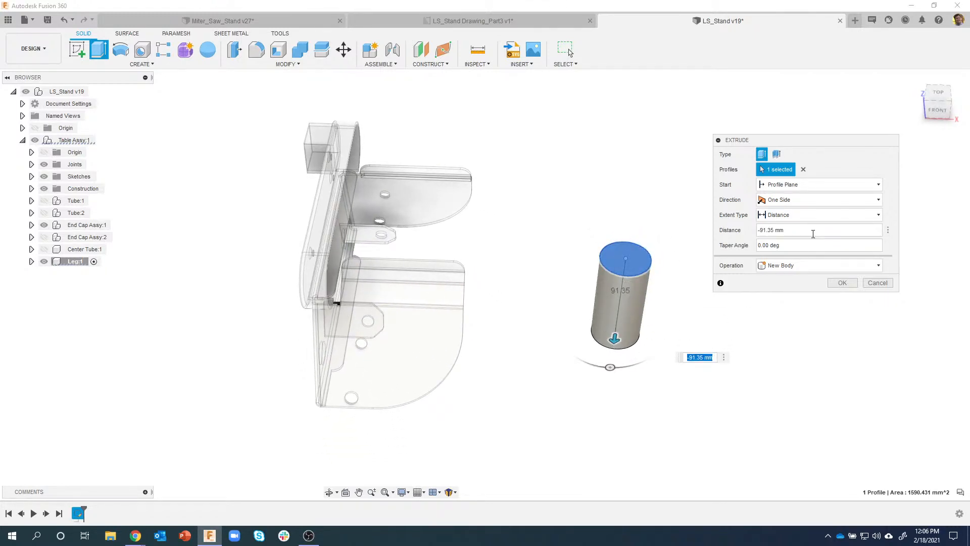
left_click(813, 231)
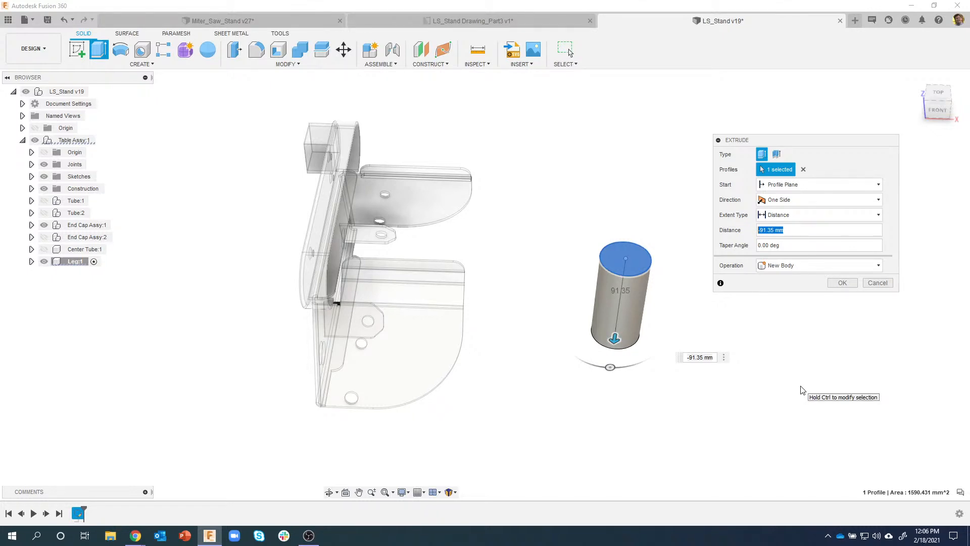
type("-820")
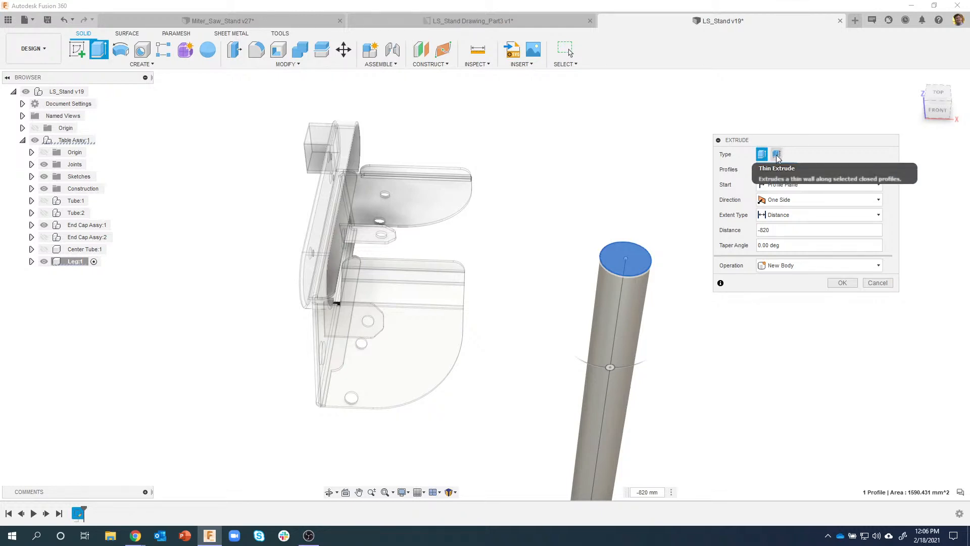
scroll(742, 321, "down", 3)
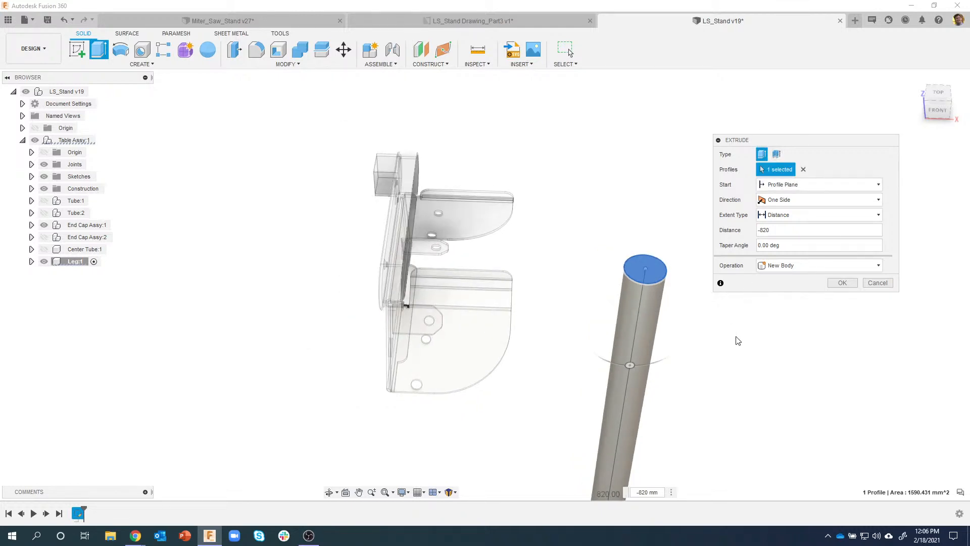
middle_click_drag(735, 337, 601, 196)
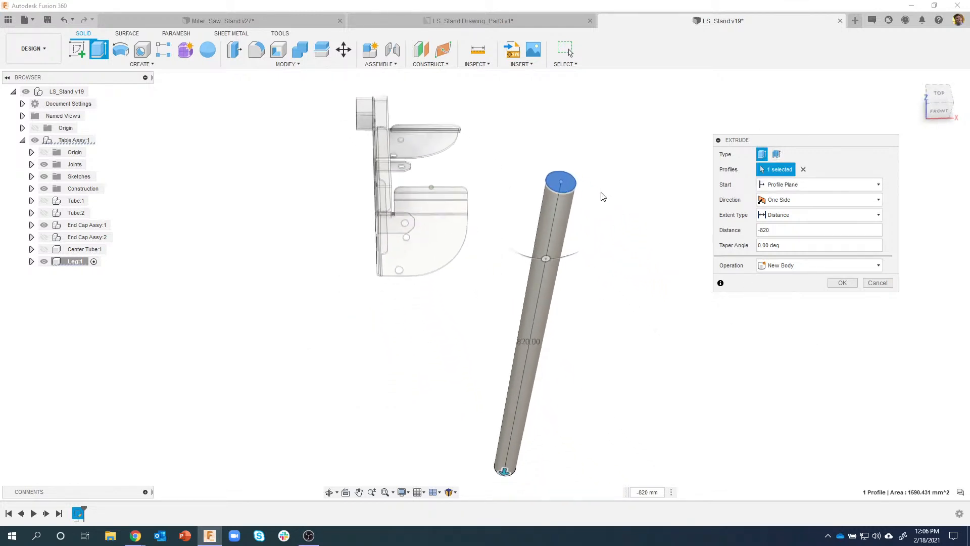
Step: Make the leg extrusion a thin extrude with a 2 mm wall on the inside and create it as a new body
left_click(777, 154)
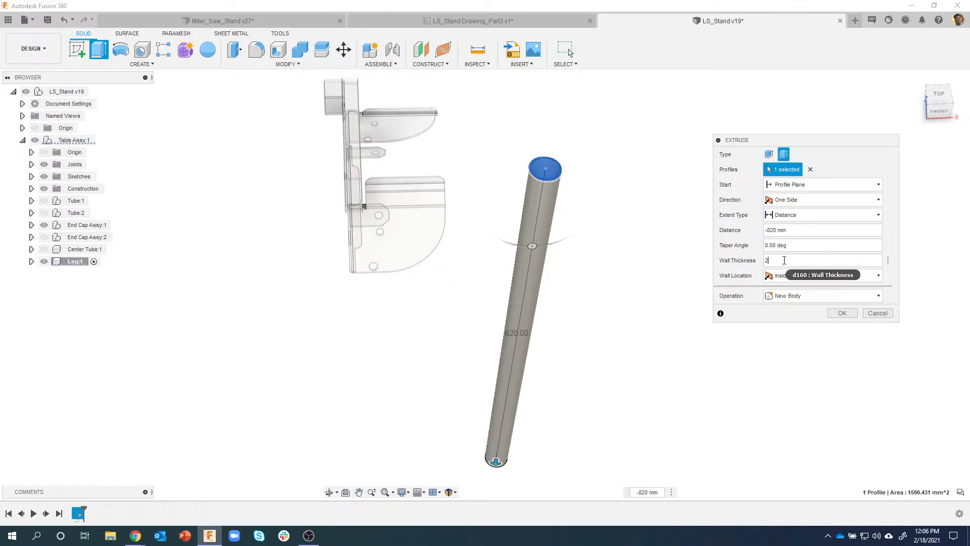
left_click(784, 260)
left_click(842, 313)
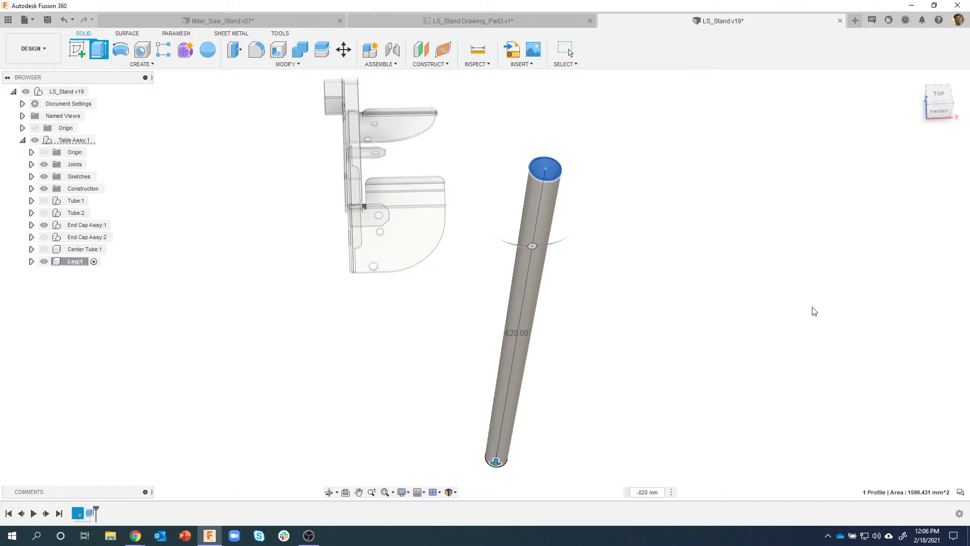
Step: Review the hole diameters and positions on the leg sheet of the LS_Stand Drawing_Part3 drawing, and return to the LS_Stand model
middle_click_drag(609, 184, 497, 405, "shift")
middle_click_drag(601, 397, 613, 390, "shift")
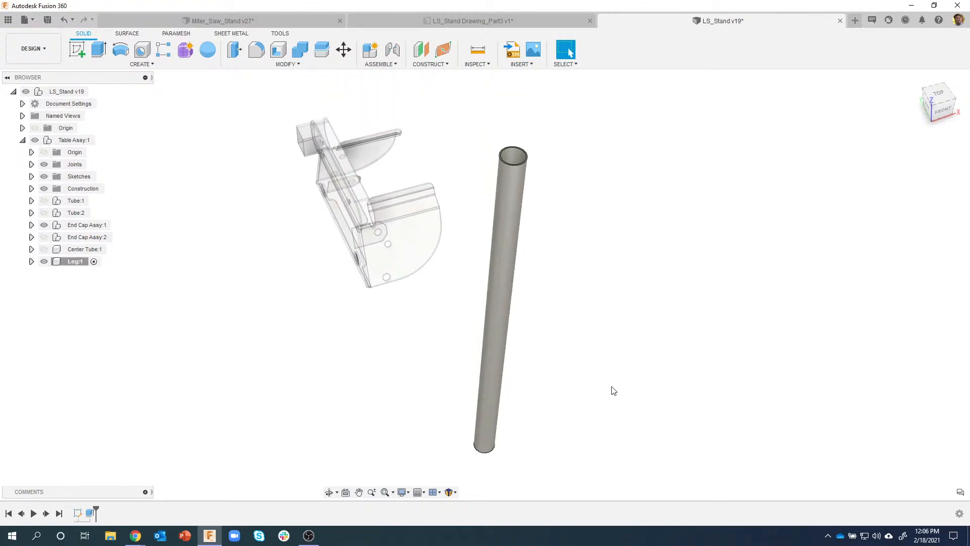
mouse_move(631, 228)
middle_mouse_down("shift")
mouse_move(598, 208)
mouse_move(559, 218)
mouse_move(517, 194)
middle_mouse_up("shift")
scroll(561, 220, "up", 5)
left_click(437, 21)
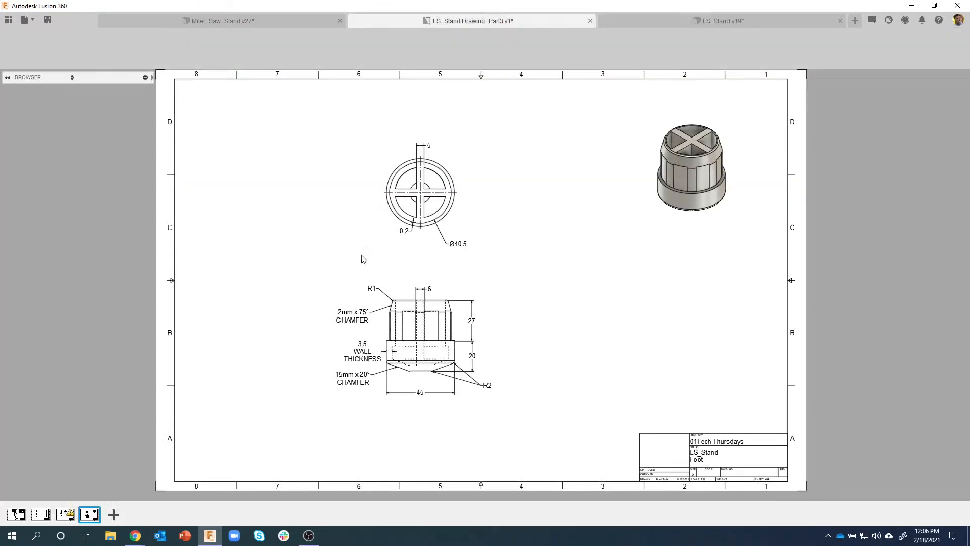
left_click(37, 518)
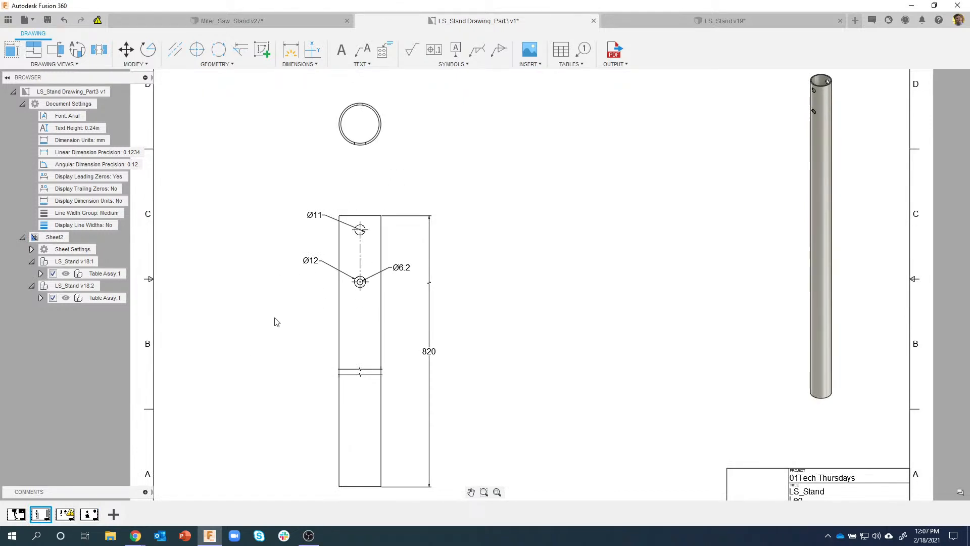
scroll(353, 233, "up", 2)
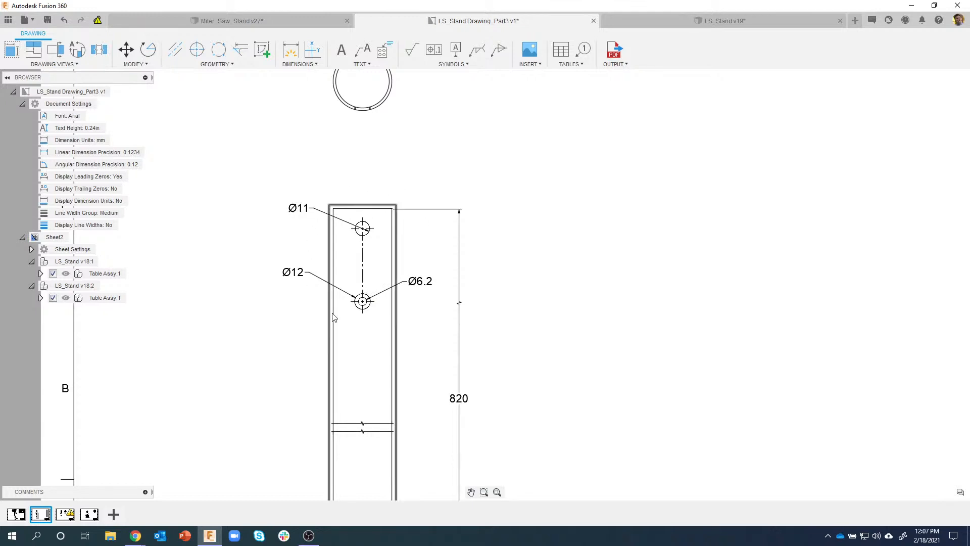
left_click(673, 16)
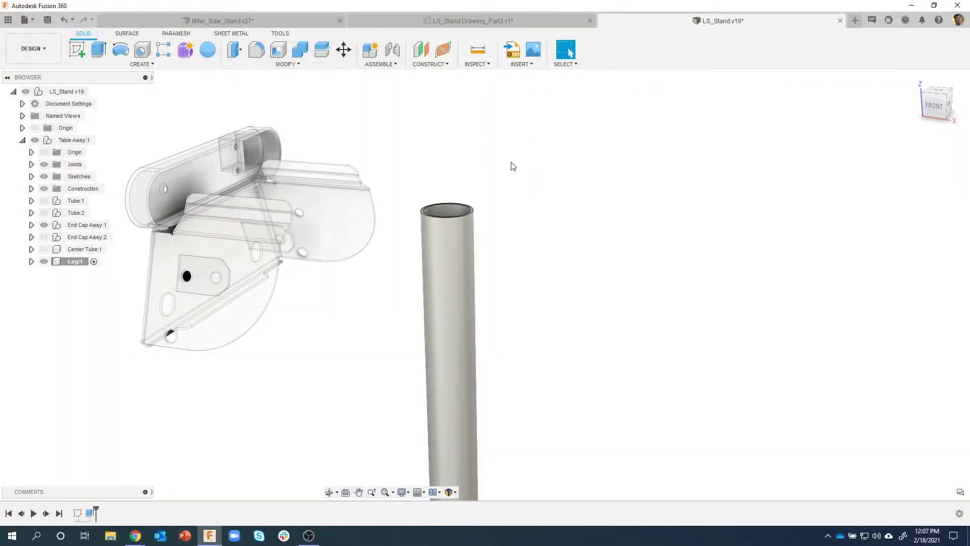
middle_click_drag(513, 165, 404, 269, "shift")
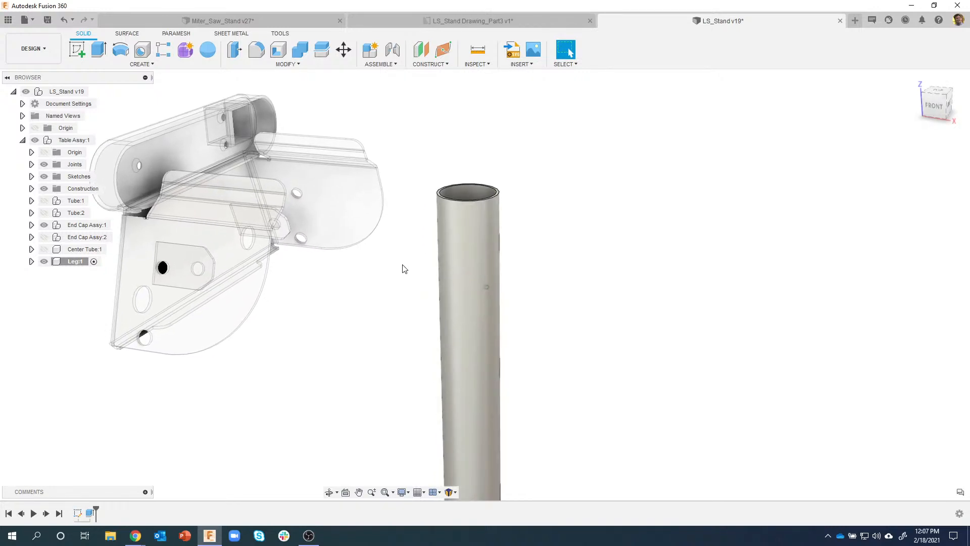
left_click_drag(404, 268, 371, 280, "shift")
middle_click_drag(370, 279, 361, 292, "shift")
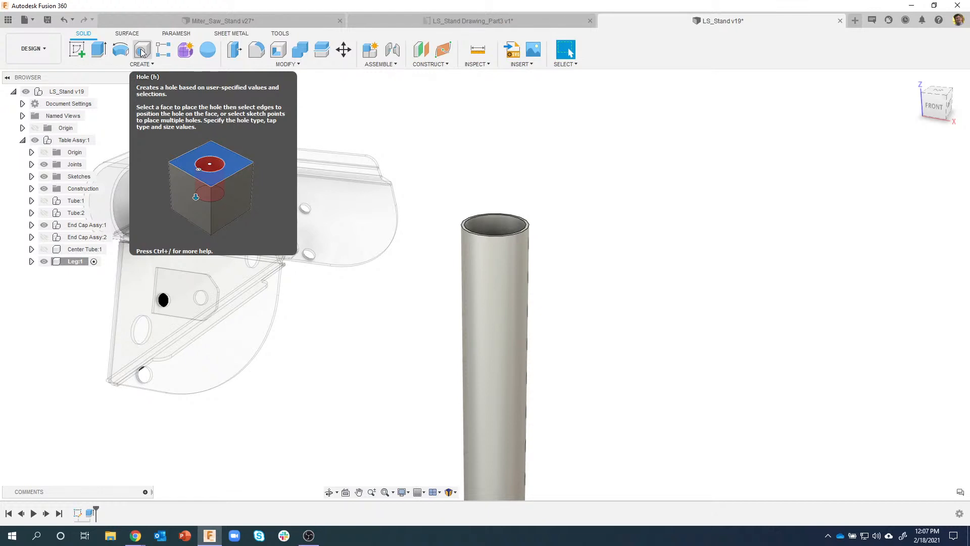
left_click(140, 48)
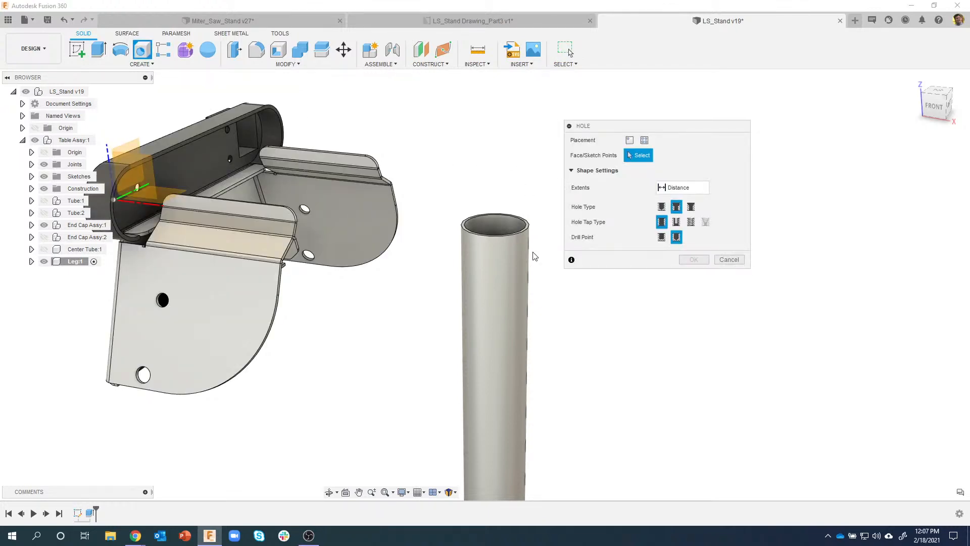
middle_click_drag(561, 340, 541, 234, "shift")
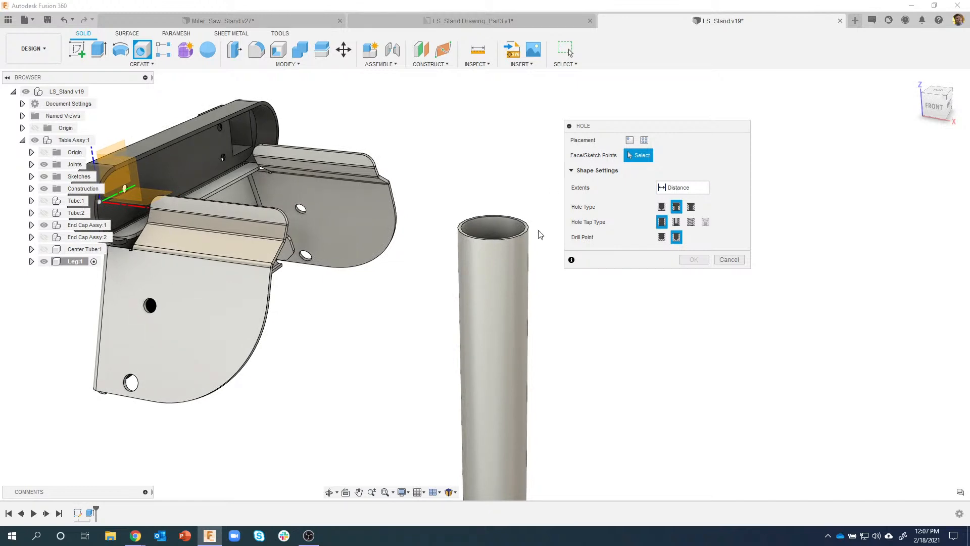
left_click(490, 286)
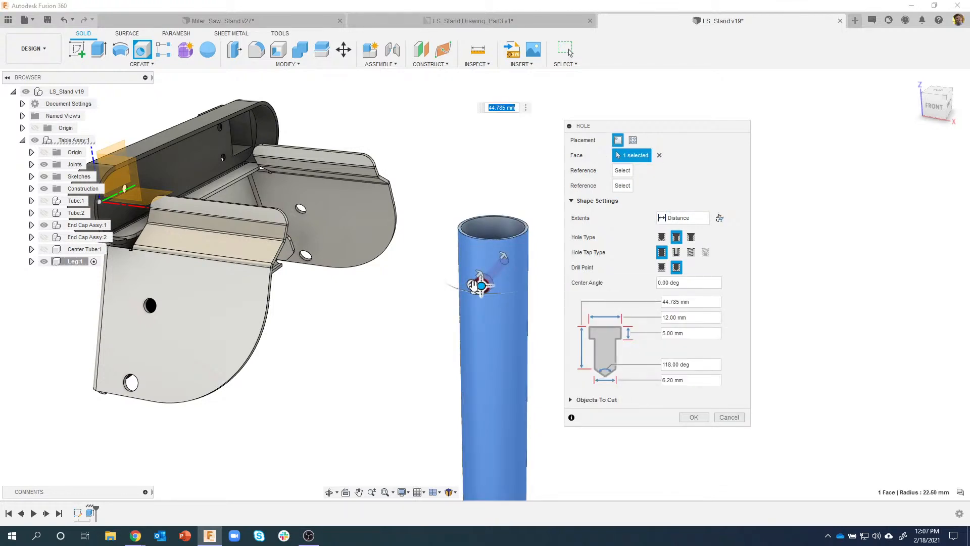
middle_click_drag(485, 281, 508, 227, "shift")
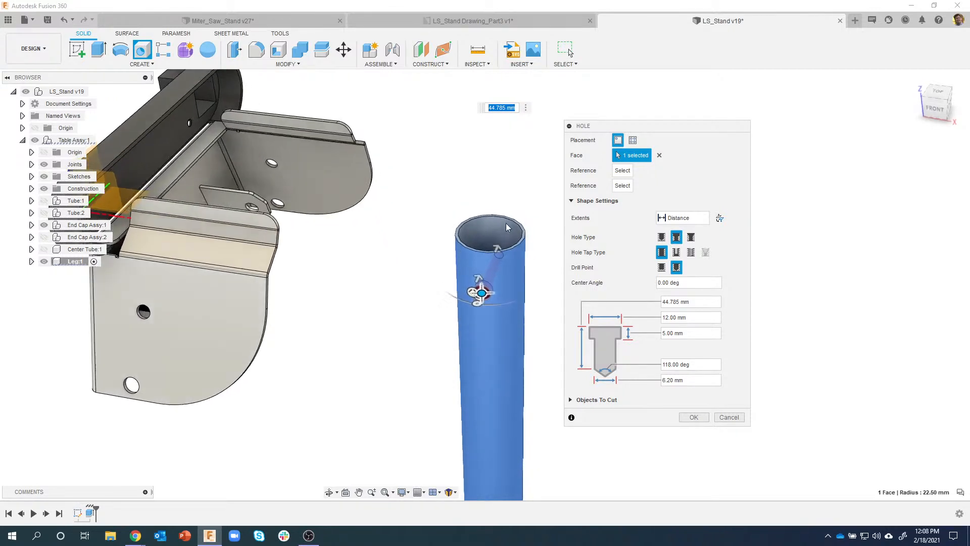
left_click_drag(937, 96, 936, 116)
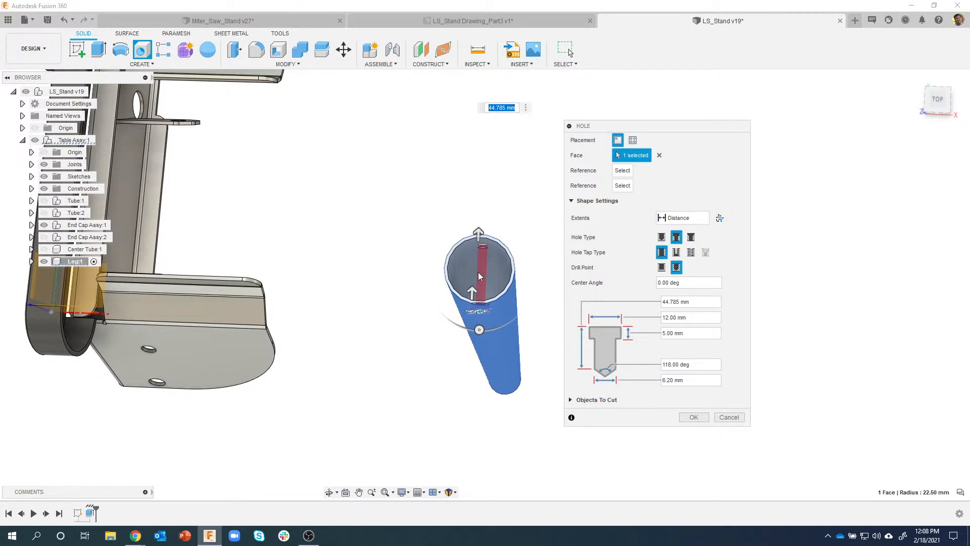
left_click(662, 237)
left_click(725, 419)
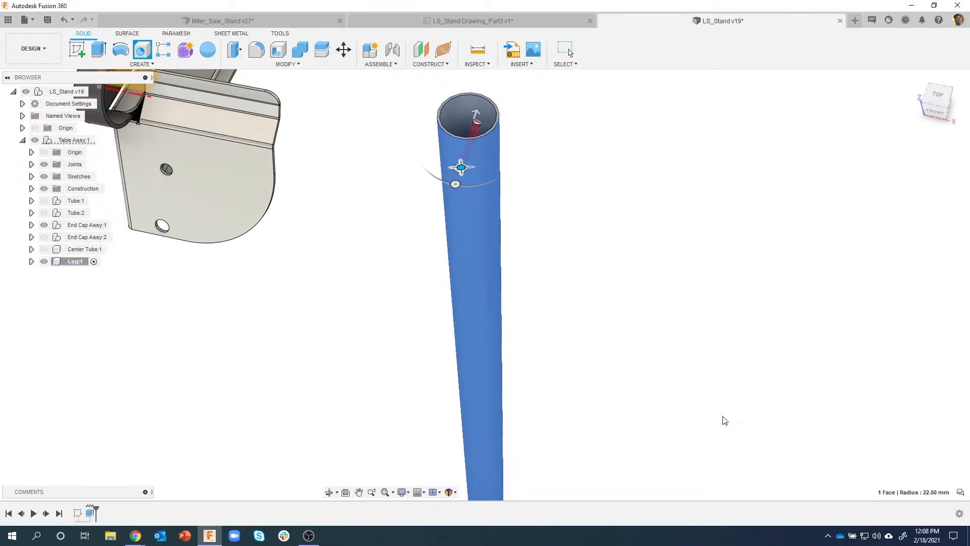
left_click(143, 51)
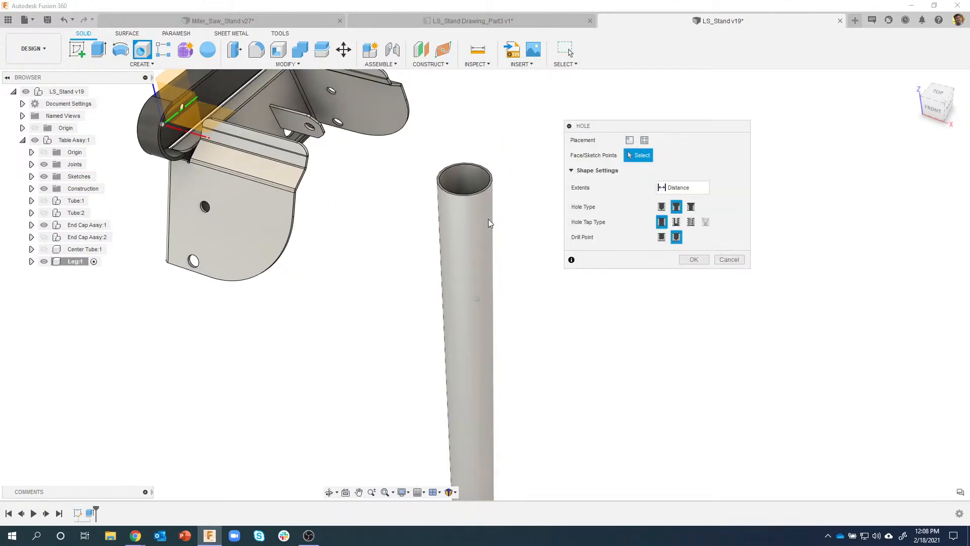
left_click(486, 220)
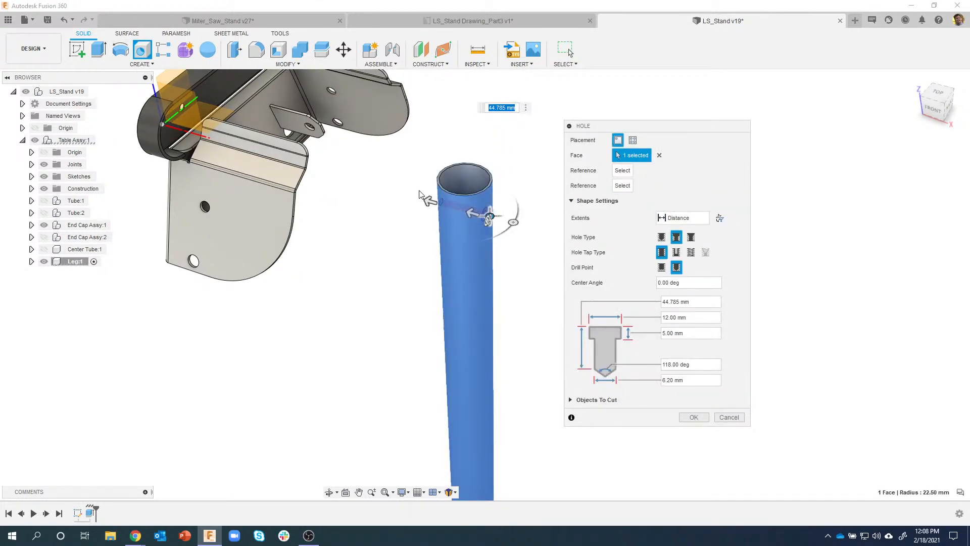
middle_click_drag(526, 236, 535, 207, "shift")
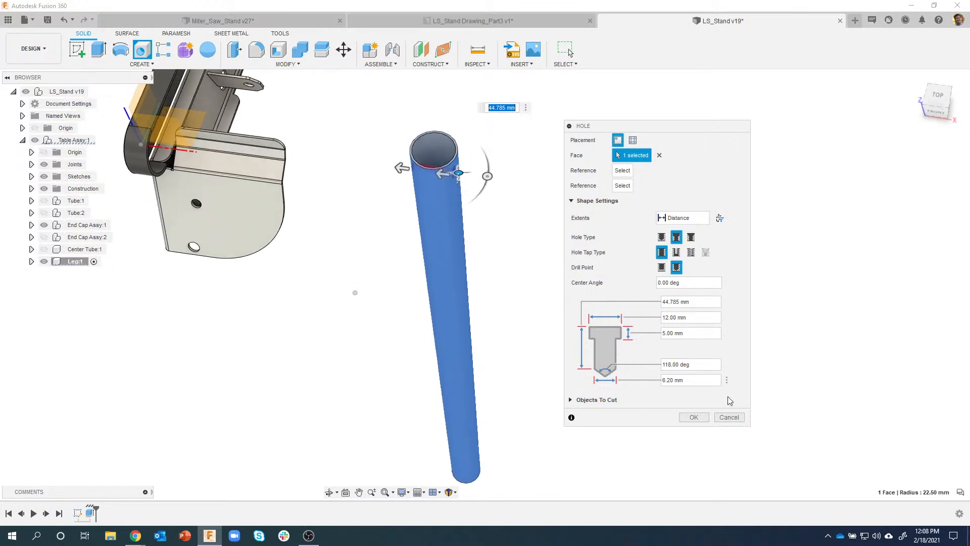
left_click(730, 418)
middle_click_drag(732, 421, 384, 172, "shift")
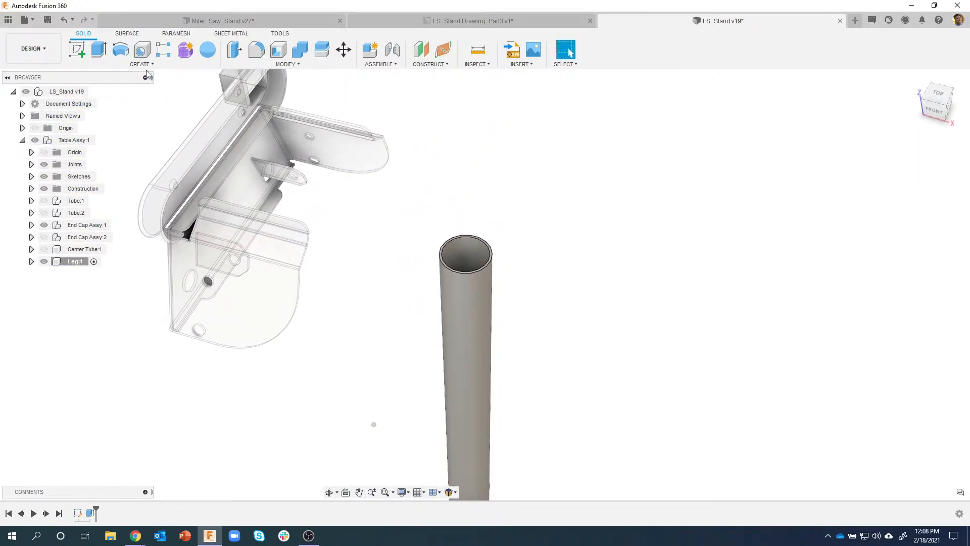
Step: Start a simple hole on the leg's outer face near its upper end and set its diameter to 11 mm
left_click(139, 50)
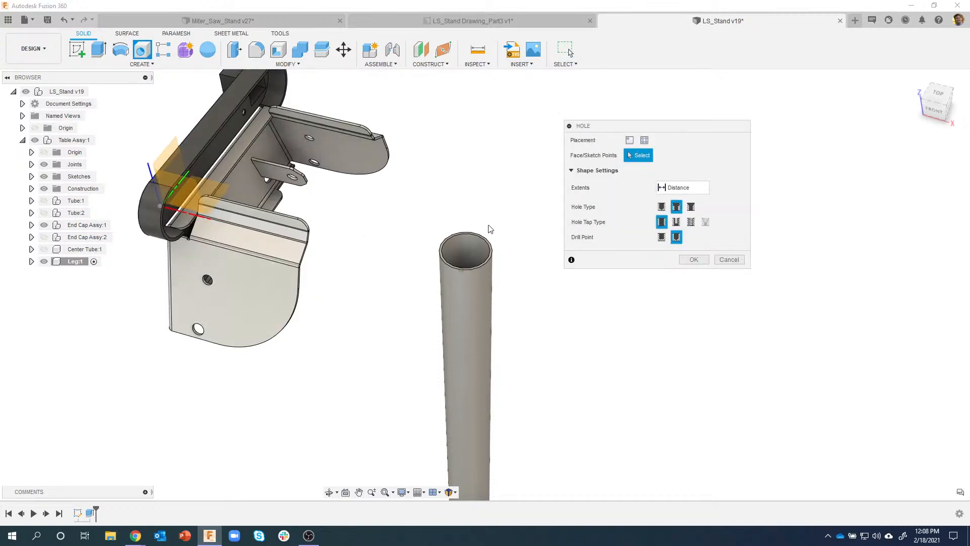
middle_click_drag(458, 315, 455, 304, "shift")
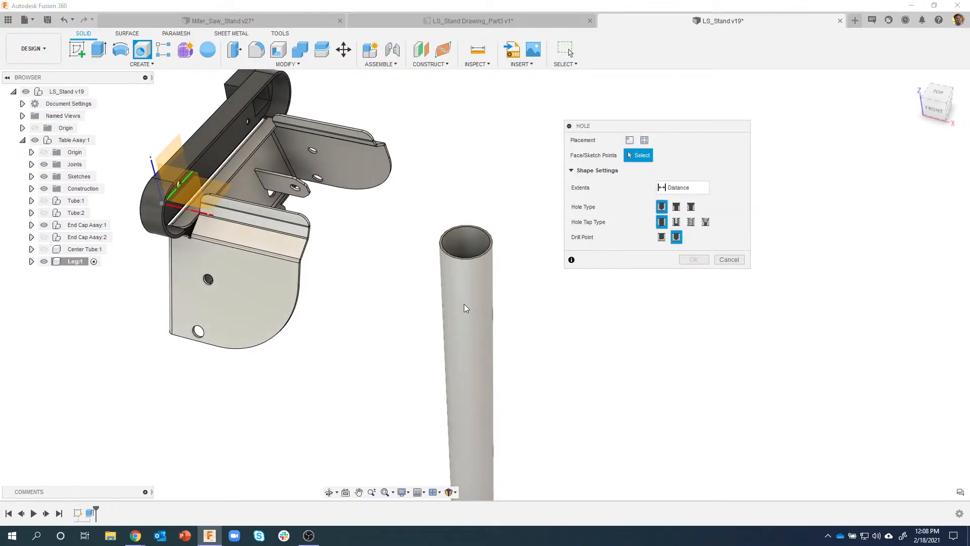
left_click(466, 295)
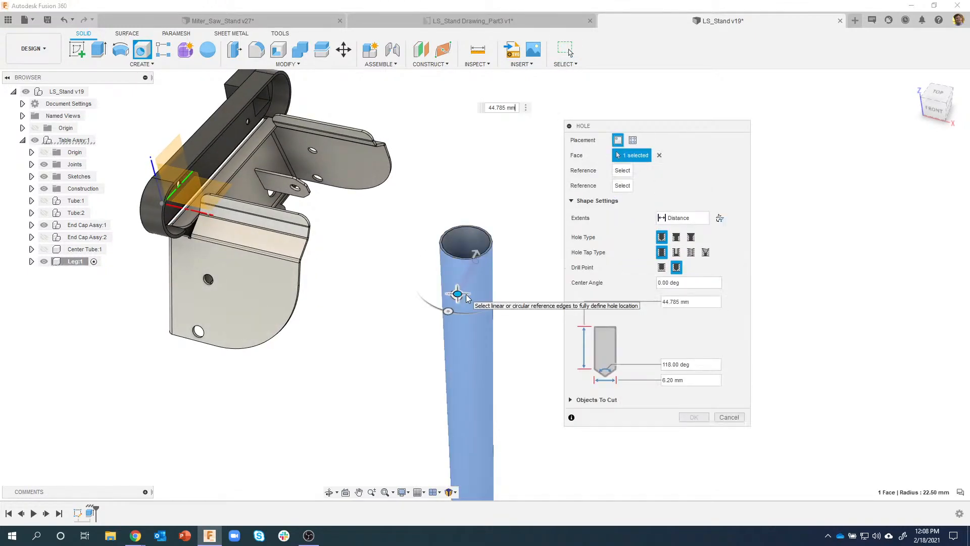
left_click(700, 380)
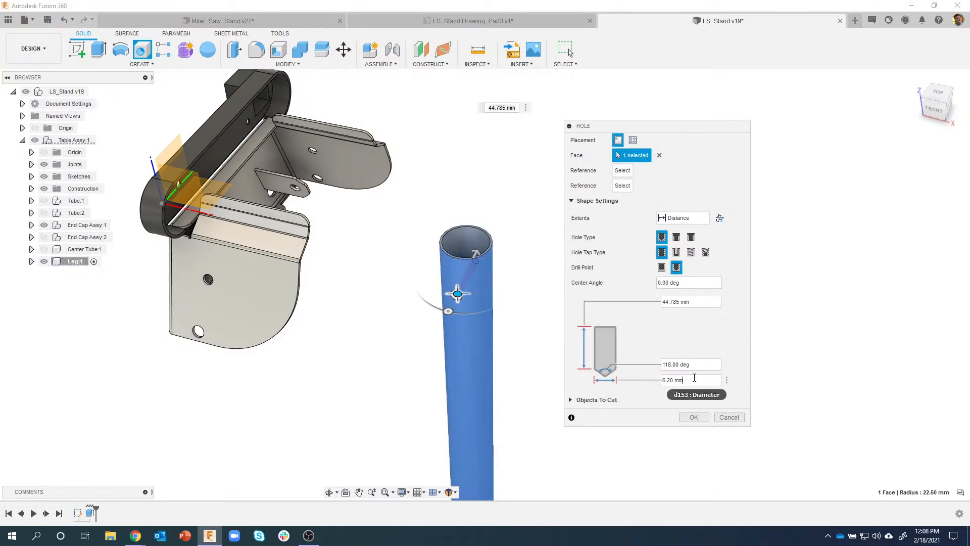
double_click(659, 379)
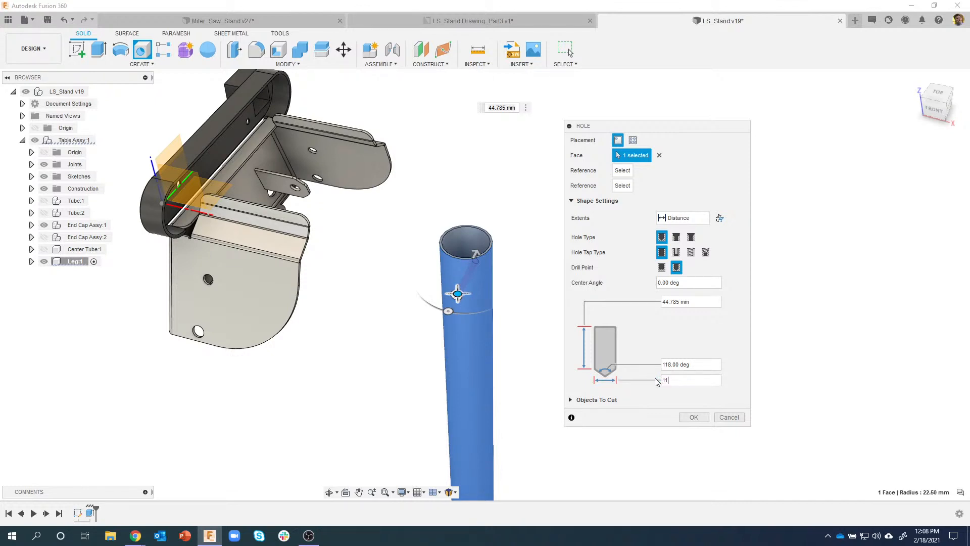
Step: Reference the hole to the tube's top rim and set its distance from the rim to 15 mm
scroll(463, 248, "up", 4)
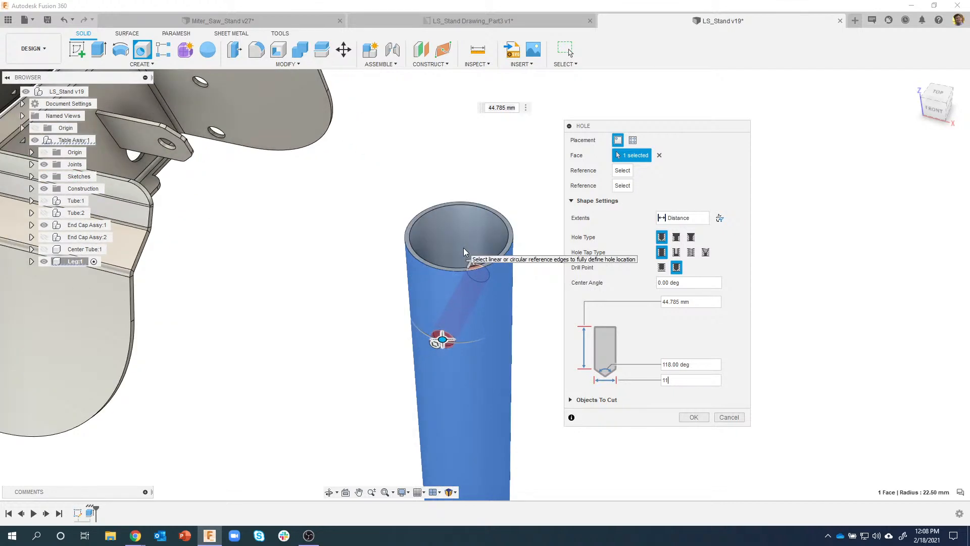
scroll(402, 237, "up", 2)
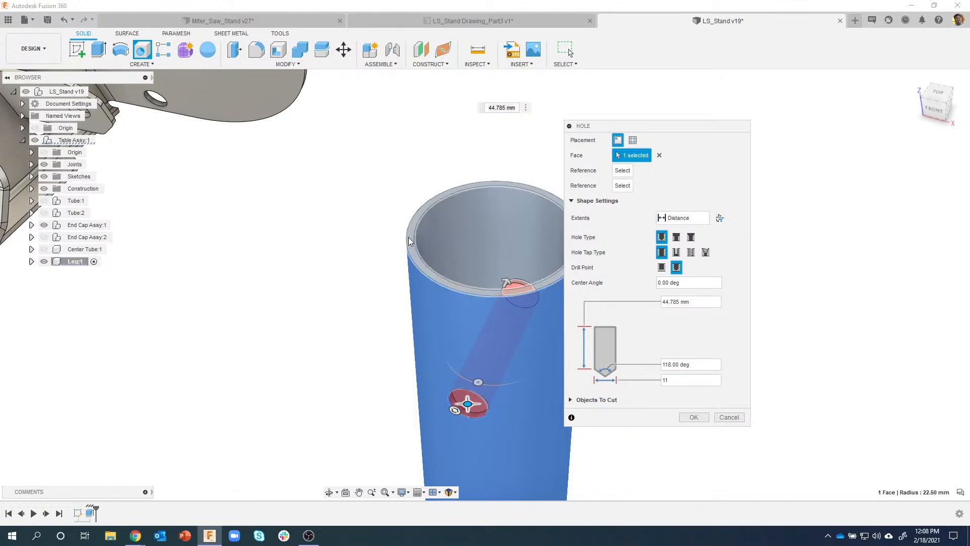
left_click(410, 239)
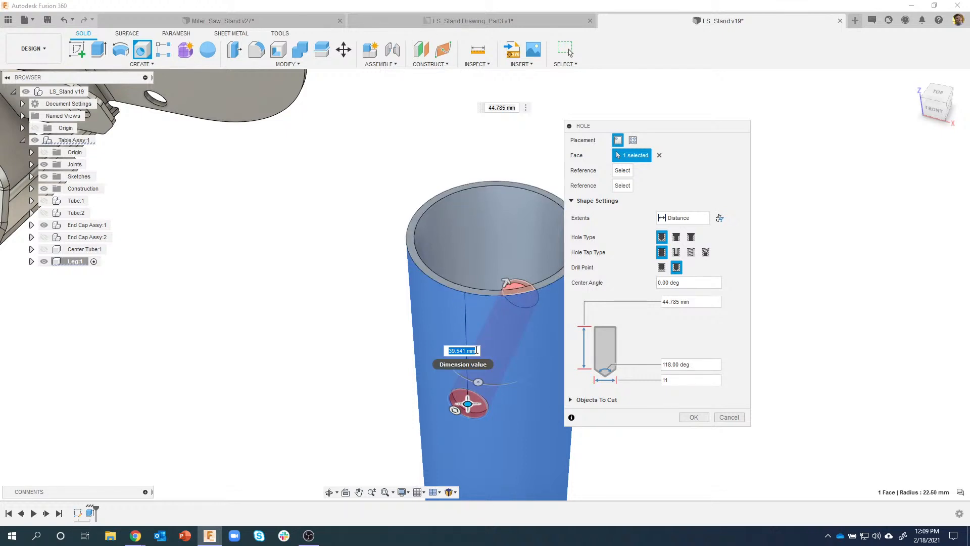
type("15")
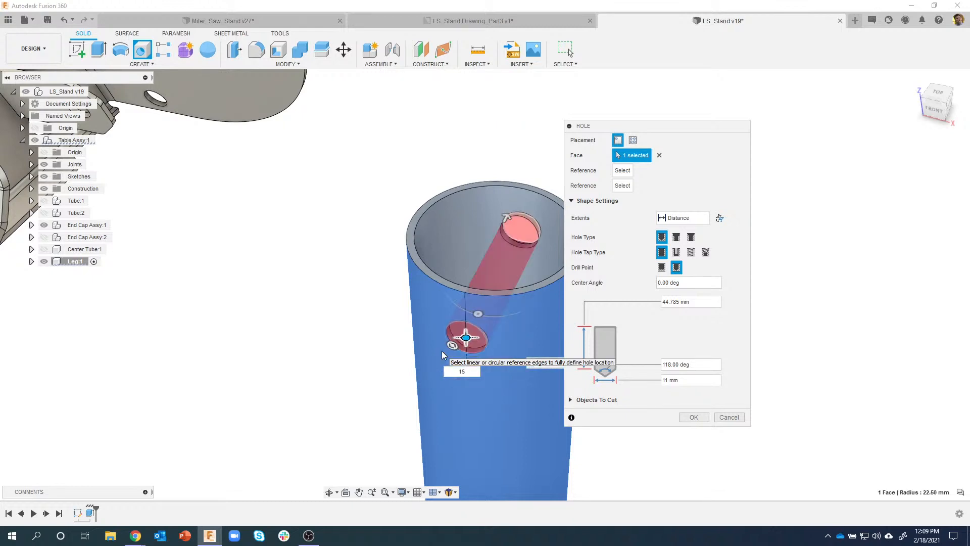
Step: Set the hole's extents to All so it cuts through both walls of the leg
middle_click_drag(445, 398, 437, 349, "shift")
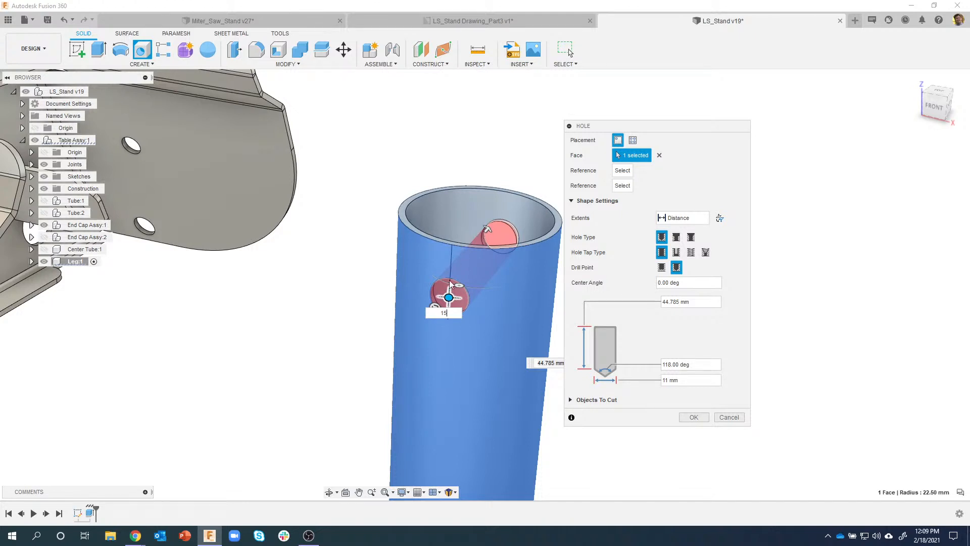
middle_click_drag(332, 349, 488, 277, "shift")
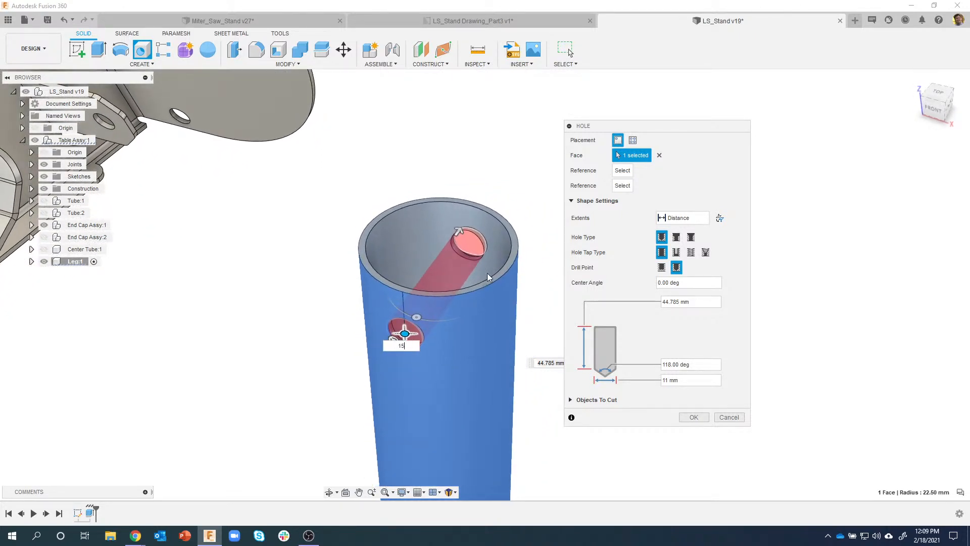
left_click(702, 219)
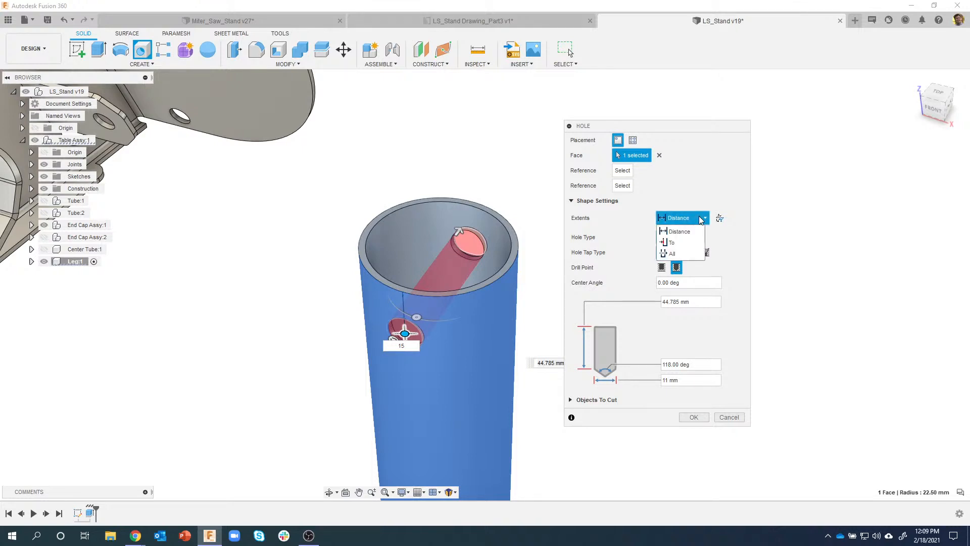
left_click(676, 254)
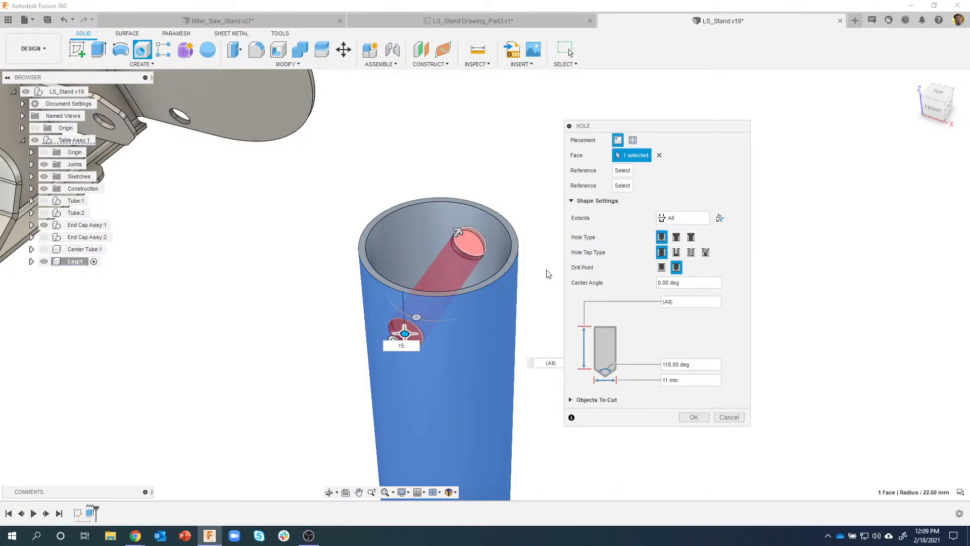
middle_click_drag(549, 274, 683, 234, "shift")
Step: Compare the Distance extent with All where the hole exits the far wall, and set the extents back to All
left_click(679, 223)
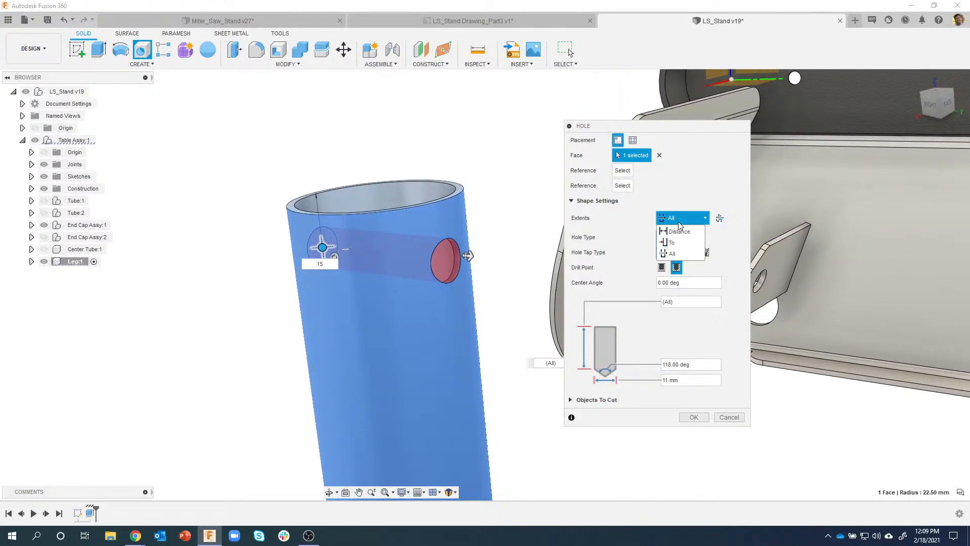
left_click(678, 231)
scroll(467, 257, "up", 2)
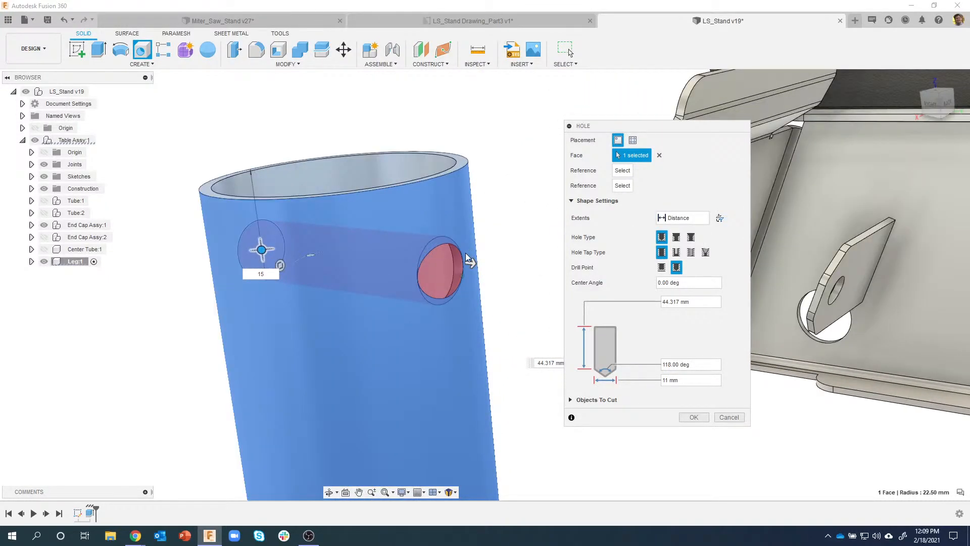
scroll(467, 258, "up", 3)
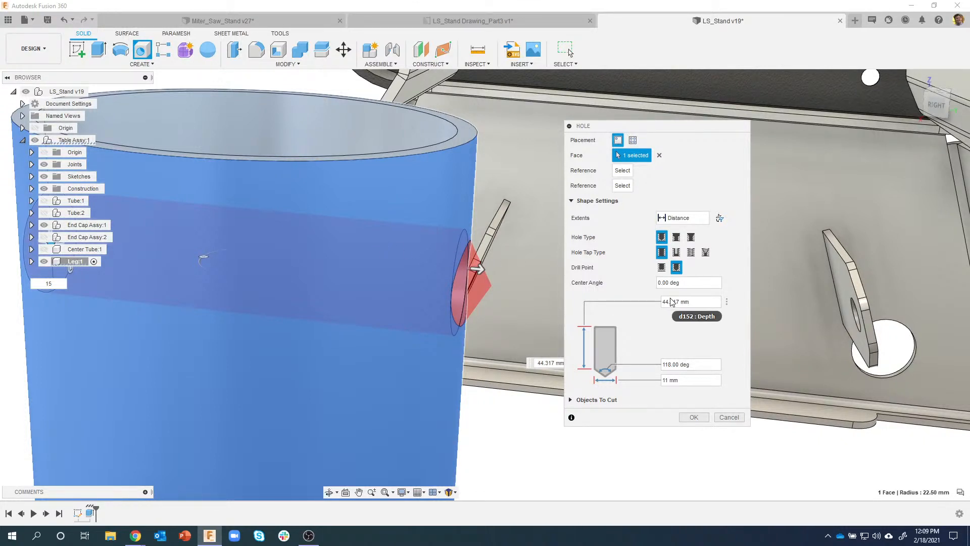
left_click(687, 217)
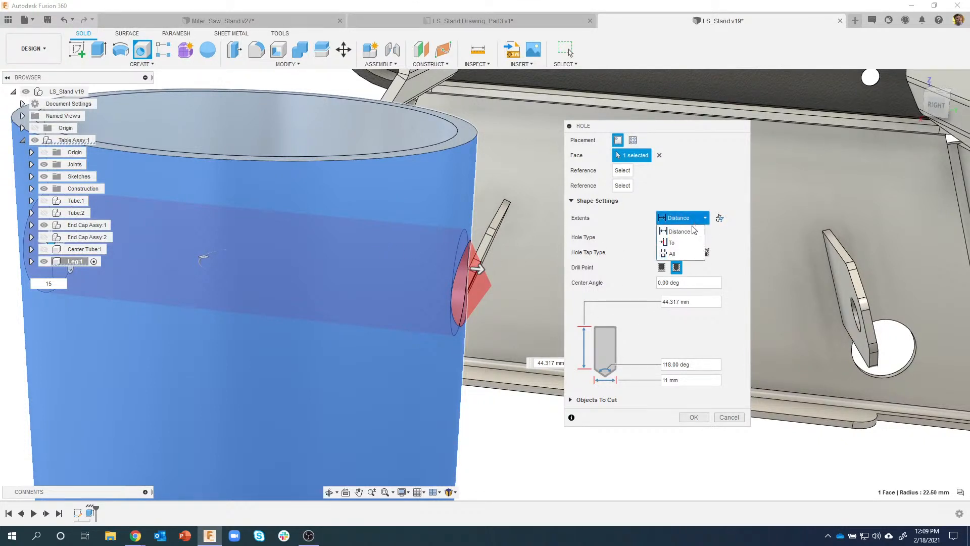
left_click(675, 254)
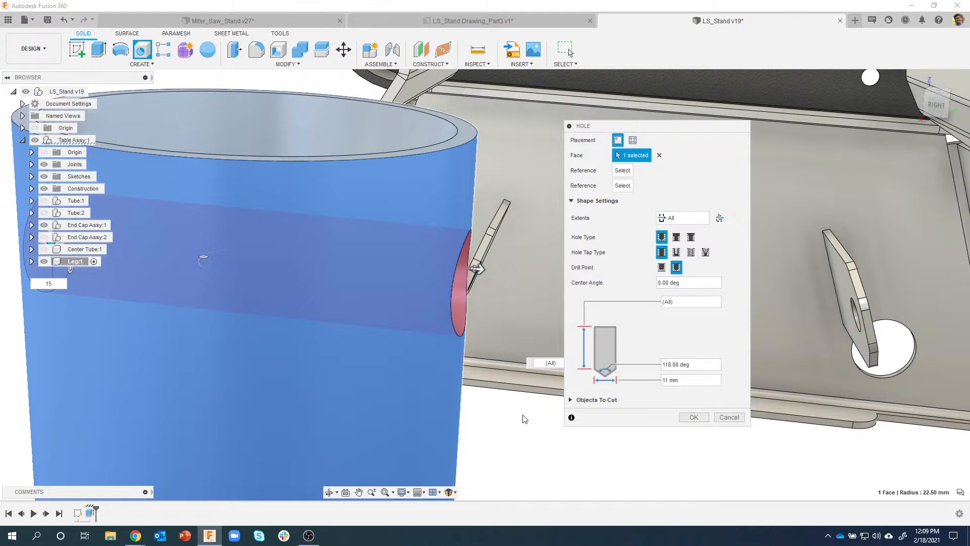
Step: Create the 11 mm through hole near the top of the leg
scroll(520, 416, "down", 4)
middle_click_drag(522, 418, 635, 388, "shift")
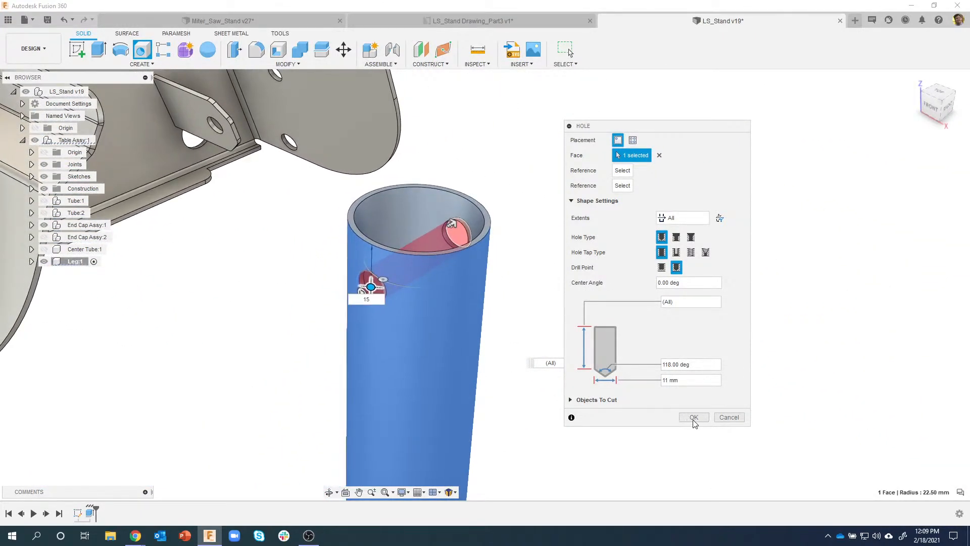
left_click(694, 417)
Step: Check the diameters of the second hole on the LS_Stand Drawing_Part3 drawing and return to the LS_Stand model
middle_click_drag(678, 413, 634, 384, "shift")
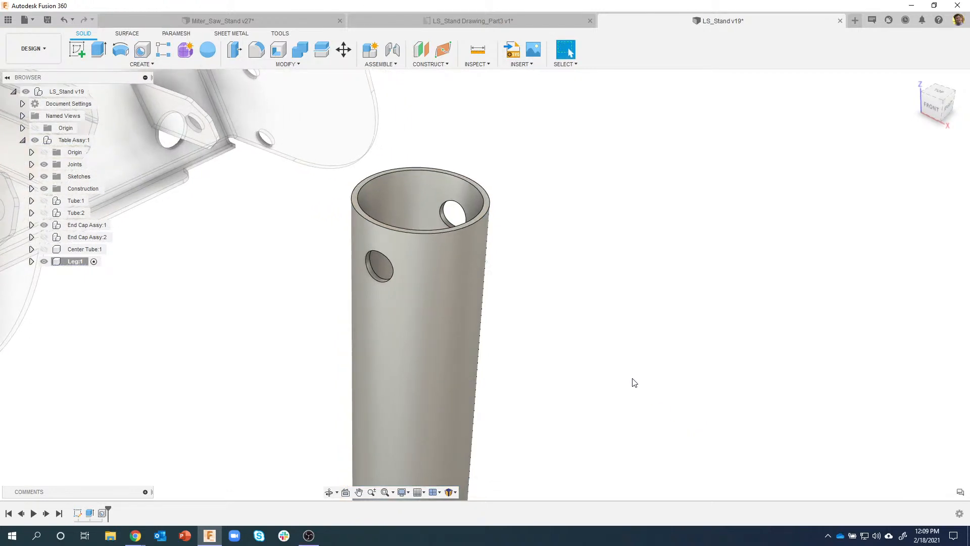
middle_click_drag(522, 244, 512, 185, "shift")
left_click(383, 23)
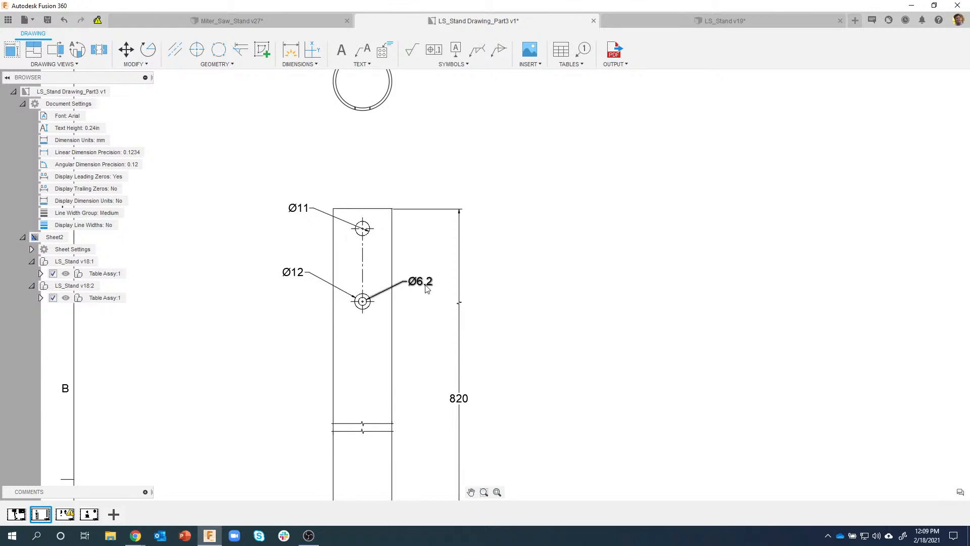
left_click(636, 26)
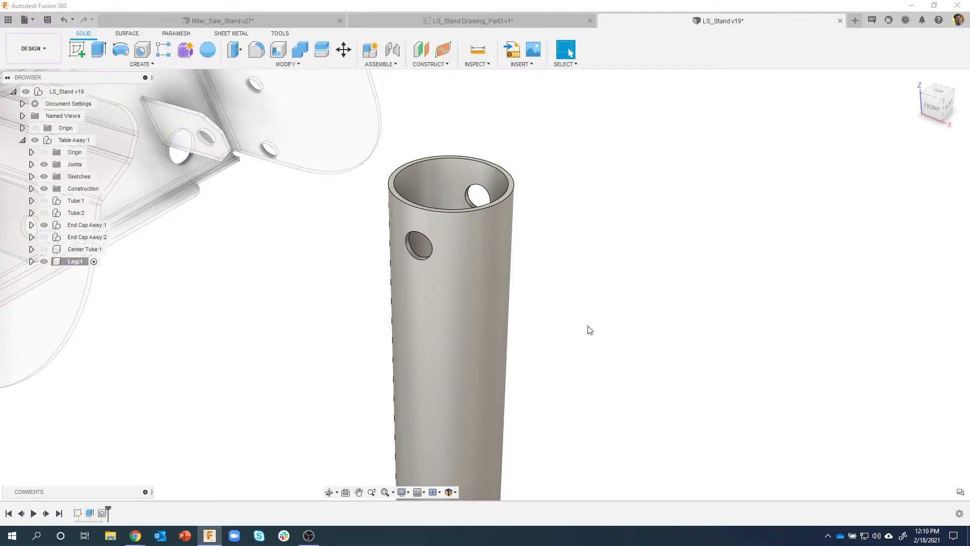
Step: Start another hole on the leg's outer face below the first and place it 71 mm from the top rim
right_click_drag(592, 347, 595, 215)
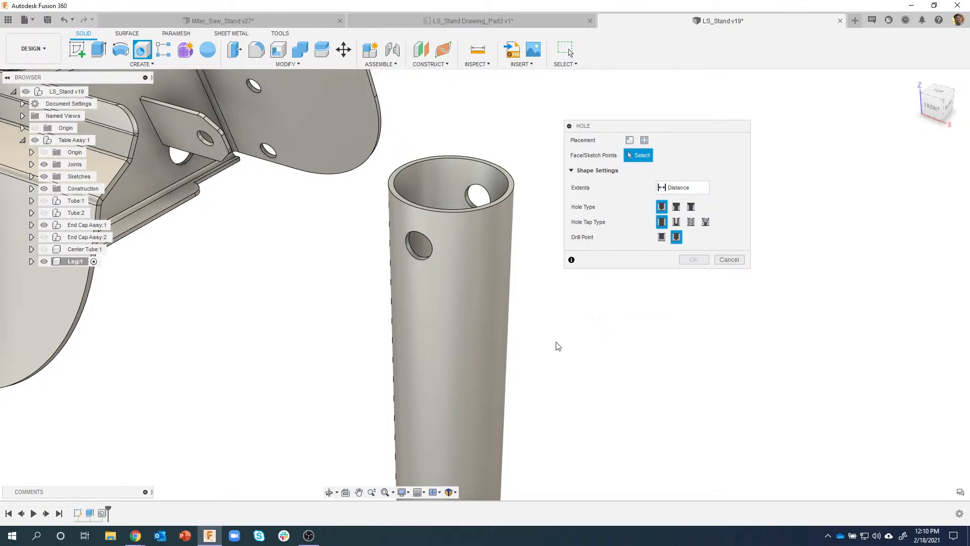
right_click_drag(556, 348, 563, 314)
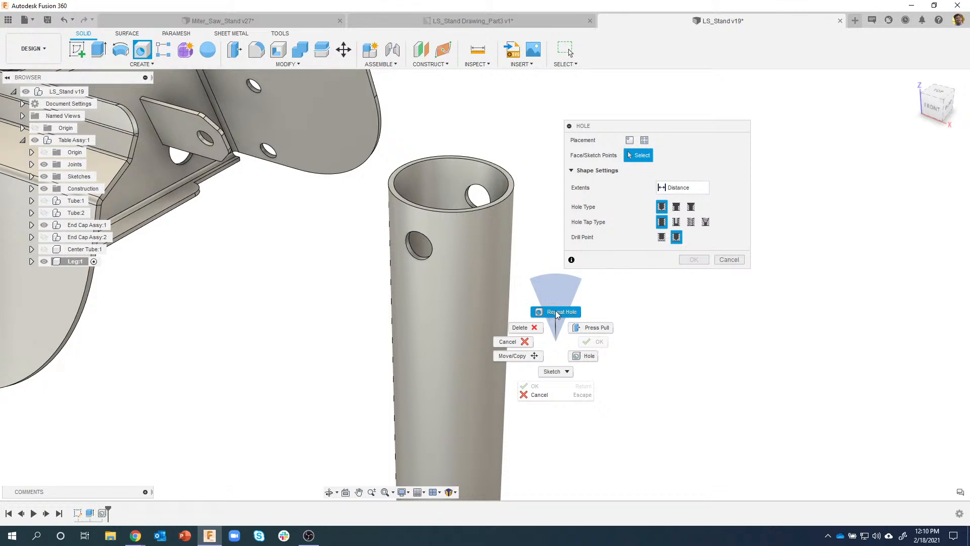
left_click(556, 284)
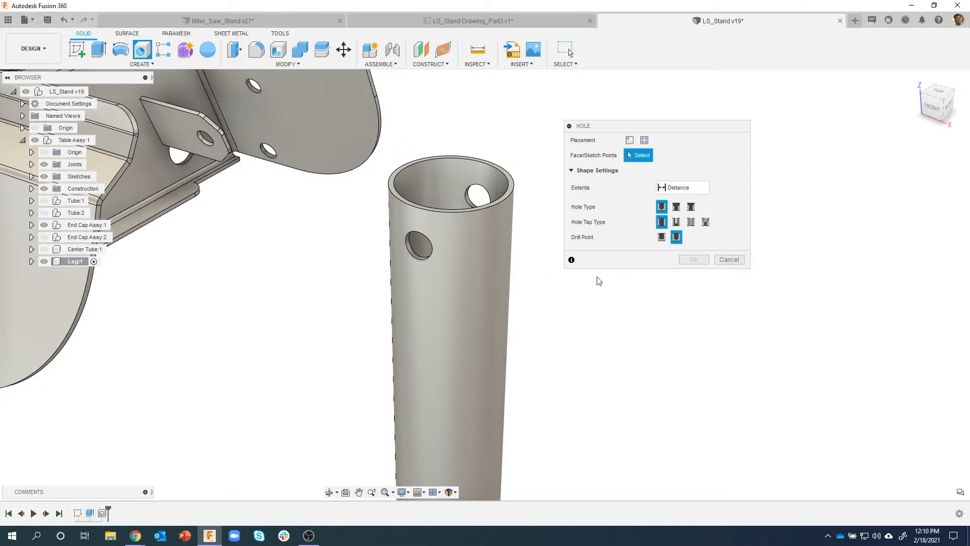
middle_click_drag(425, 337, 427, 332, "shift")
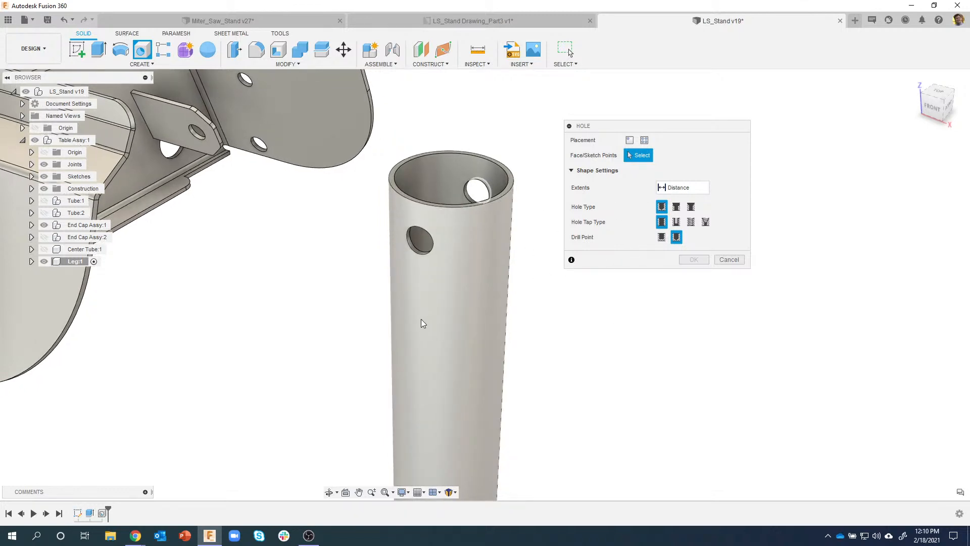
left_click(421, 319)
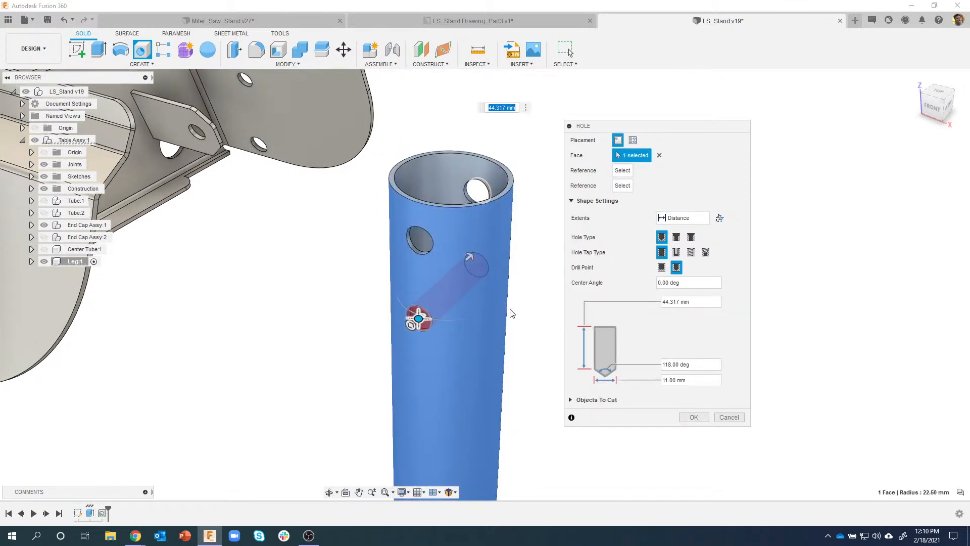
left_click(395, 186)
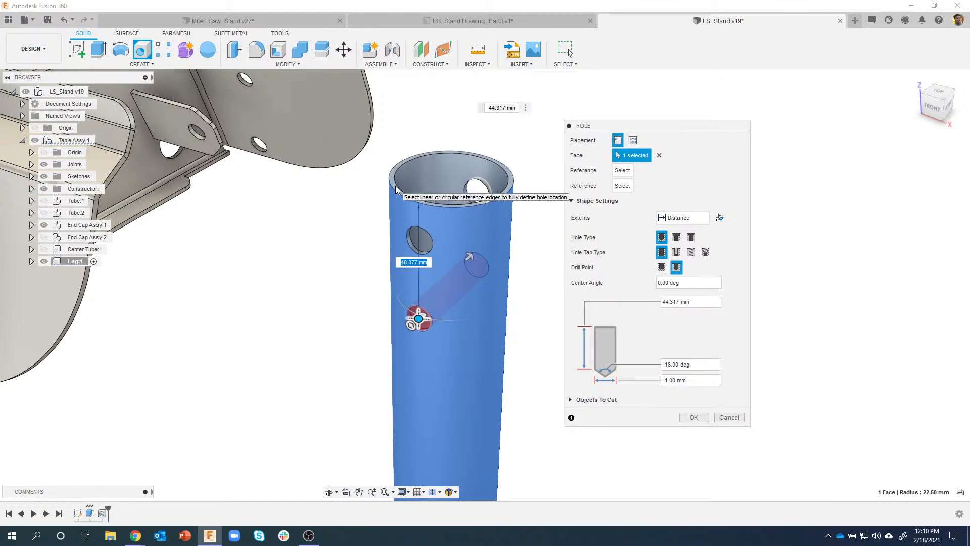
type("71")
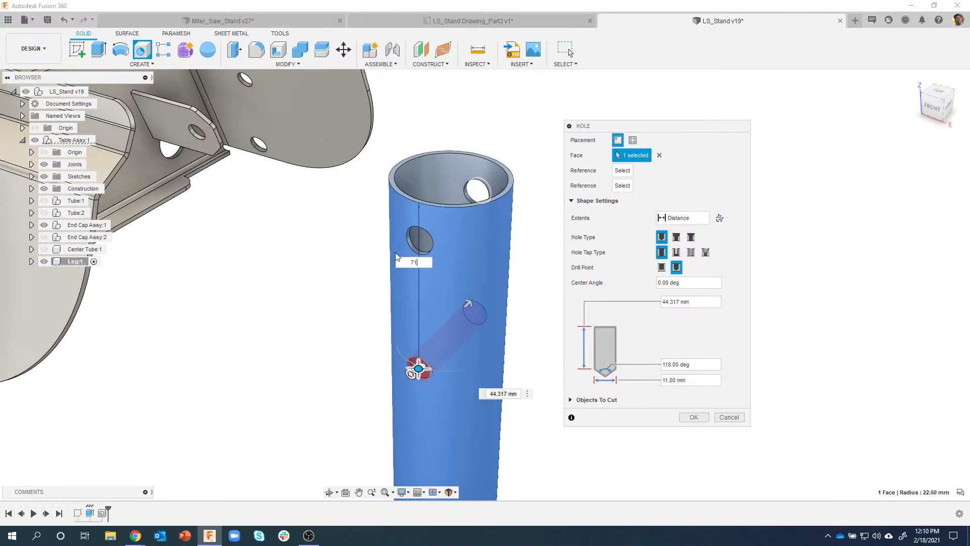
middle_click_drag(303, 408, 363, 380, "shift")
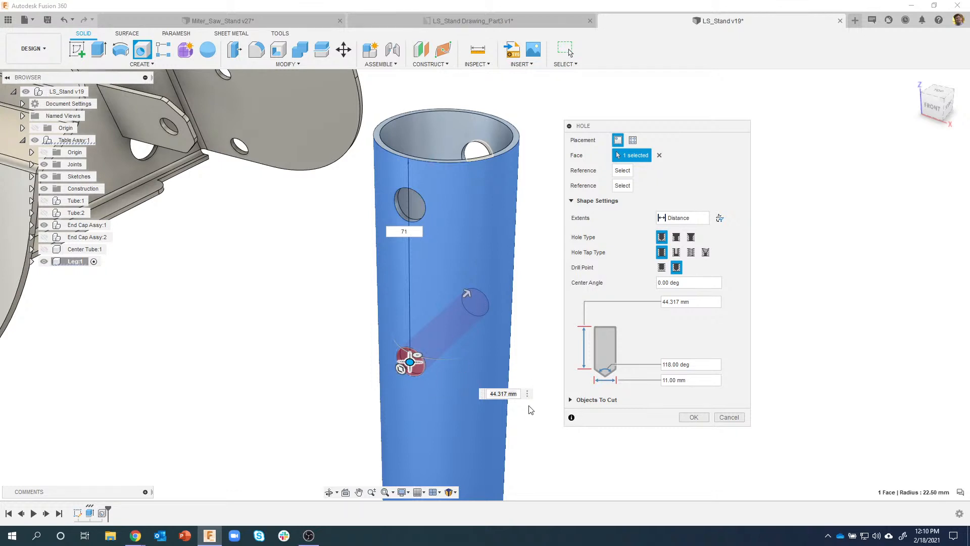
Step: Change the second hole to a counterbore type and set its drill diameter to 6.2 mm
left_click(677, 238)
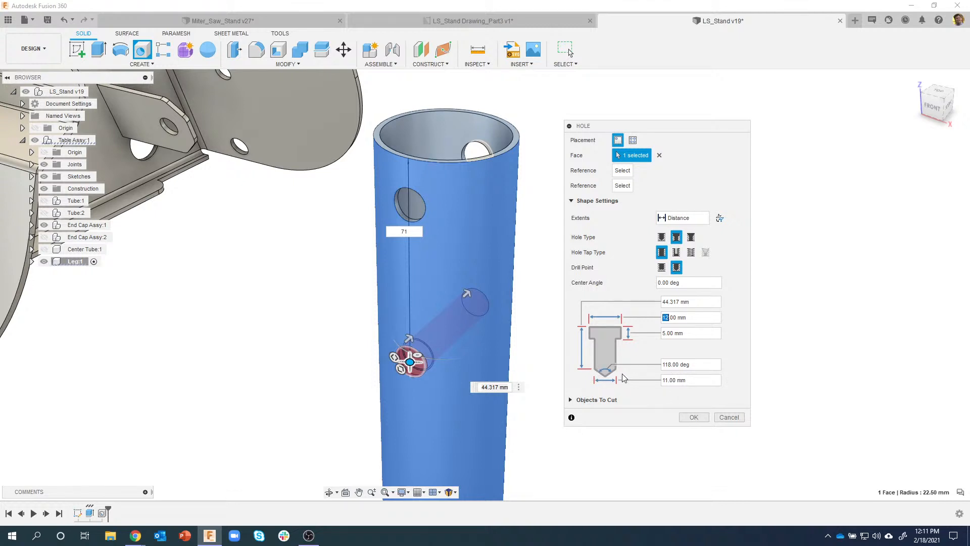
left_click(668, 380)
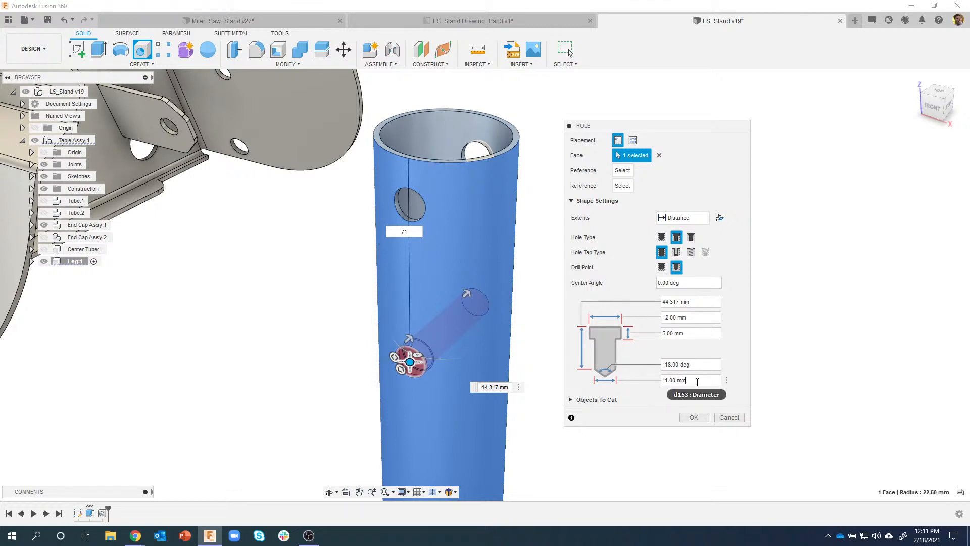
left_click_drag(696, 382, 663, 381)
type("6.2")
key("Return")
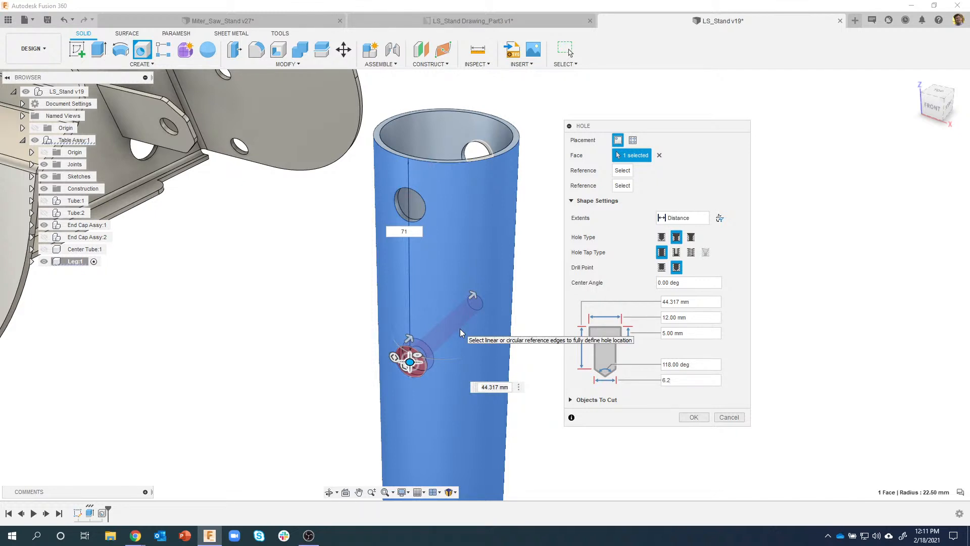
Step: Set the counterbore depth of the leg's second hole to 5 mm after trying out a deeper one
left_click(687, 322)
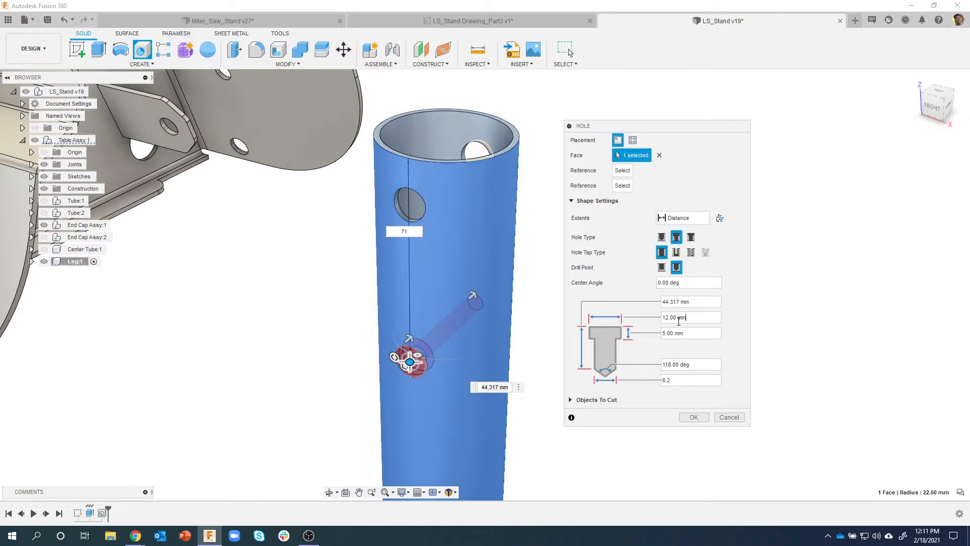
left_click_drag(686, 321, 665, 319)
middle_click_drag(556, 335, 387, 388, "shift")
scroll(385, 387, "up", 3)
scroll(384, 385, "up", 2)
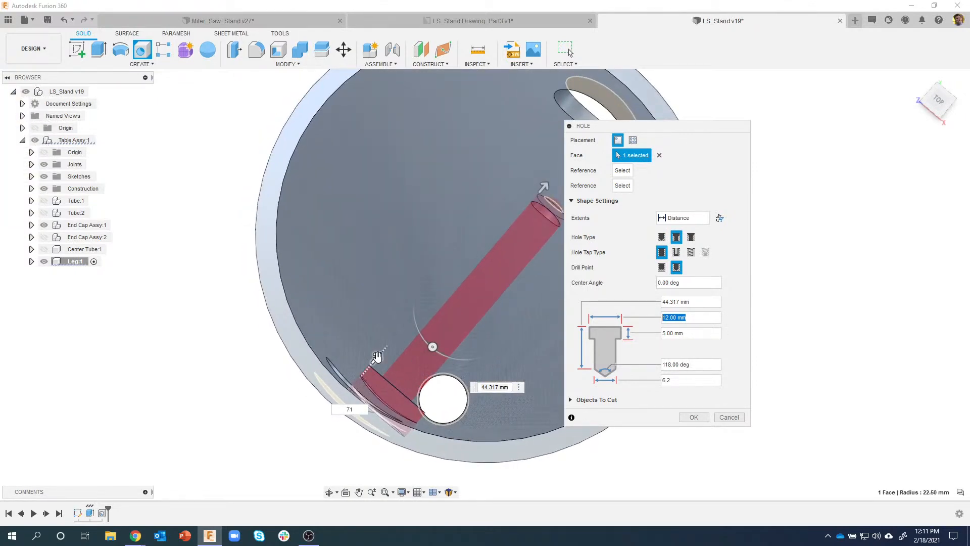
left_click_drag(374, 359, 422, 305)
left_click(658, 333)
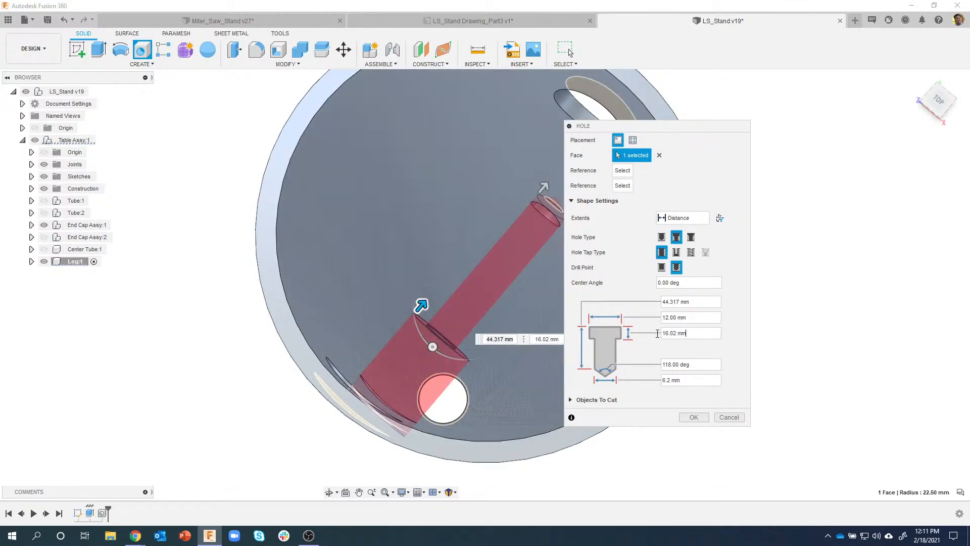
left_click_drag(692, 335, 662, 334)
type("5")
scroll(397, 376, "down", 4)
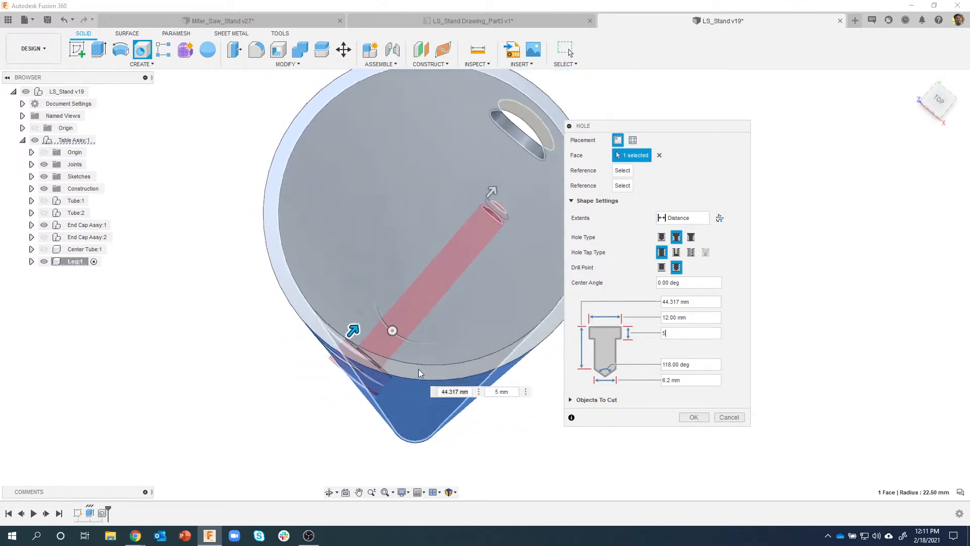
Step: Extend the counterbored second hole through the whole leg with the All extent and create it
middle_click_drag(462, 305, 675, 230, "shift")
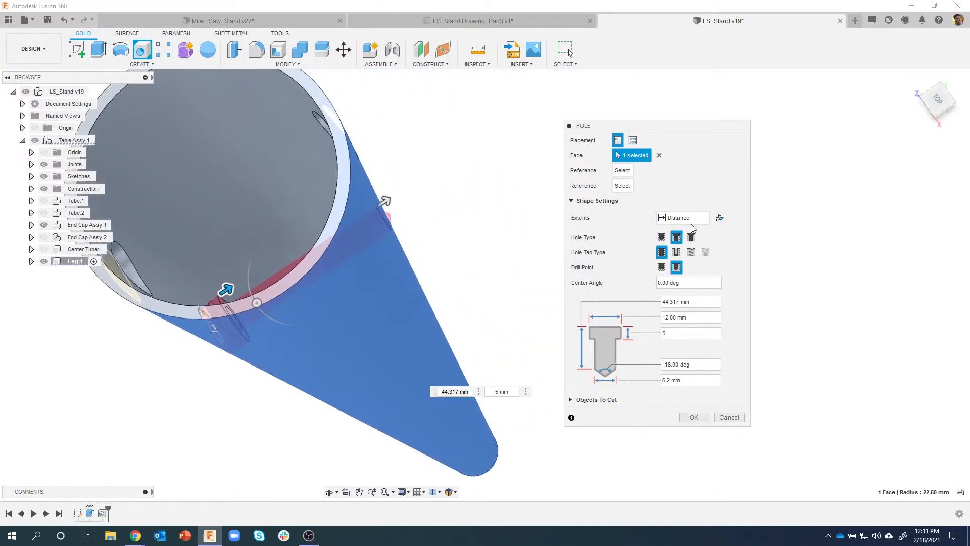
left_click(681, 218)
left_click(680, 254)
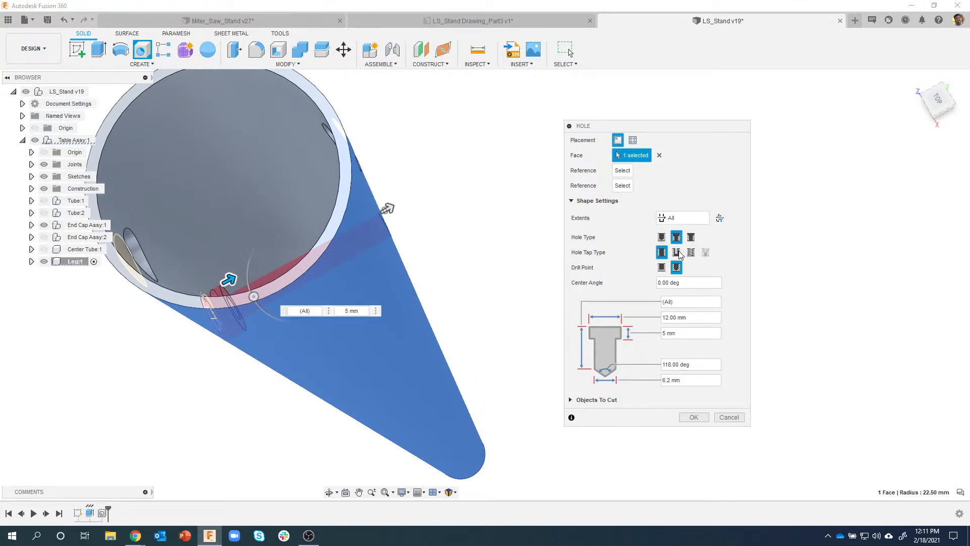
middle_click_drag(455, 251, 426, 258, "shift")
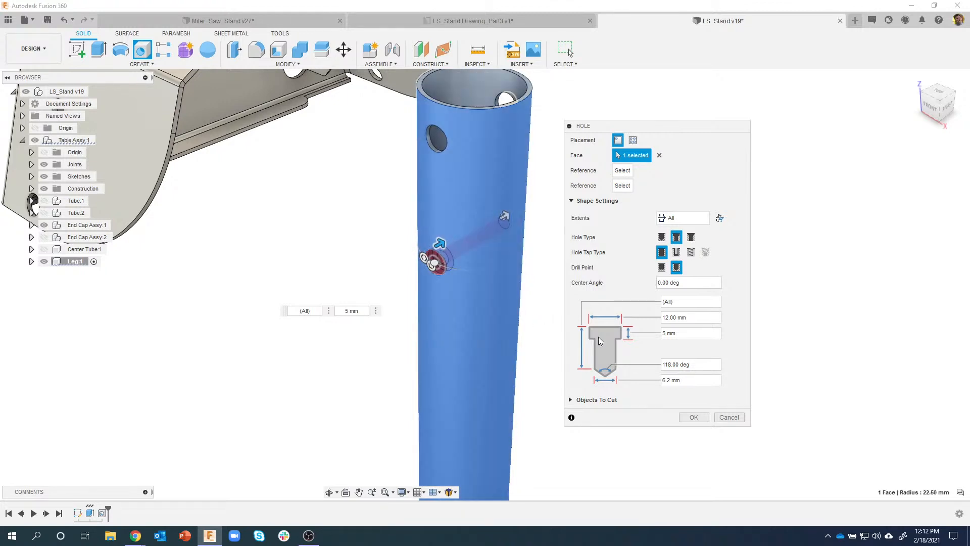
left_click(694, 418)
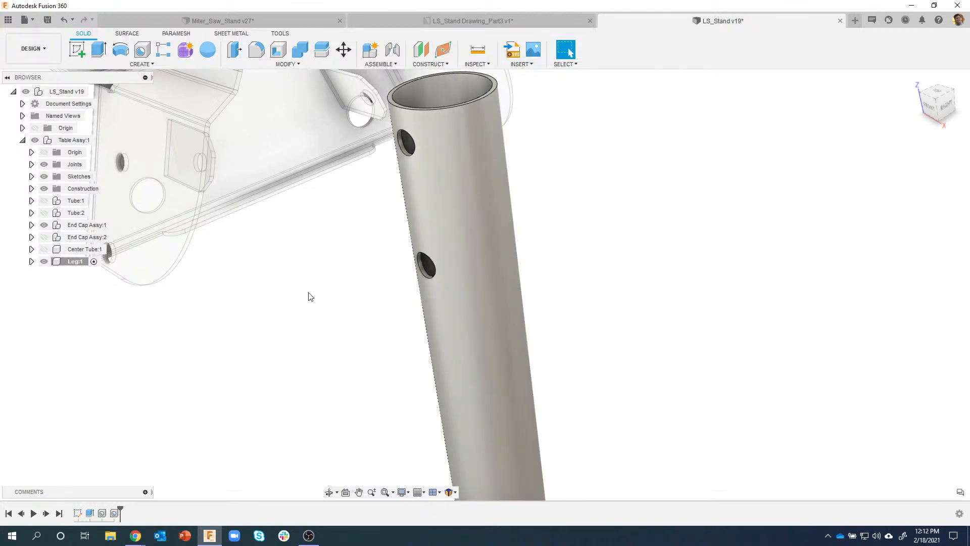
middle_click_drag(310, 295, 214, 116, "shift")
left_click(143, 51)
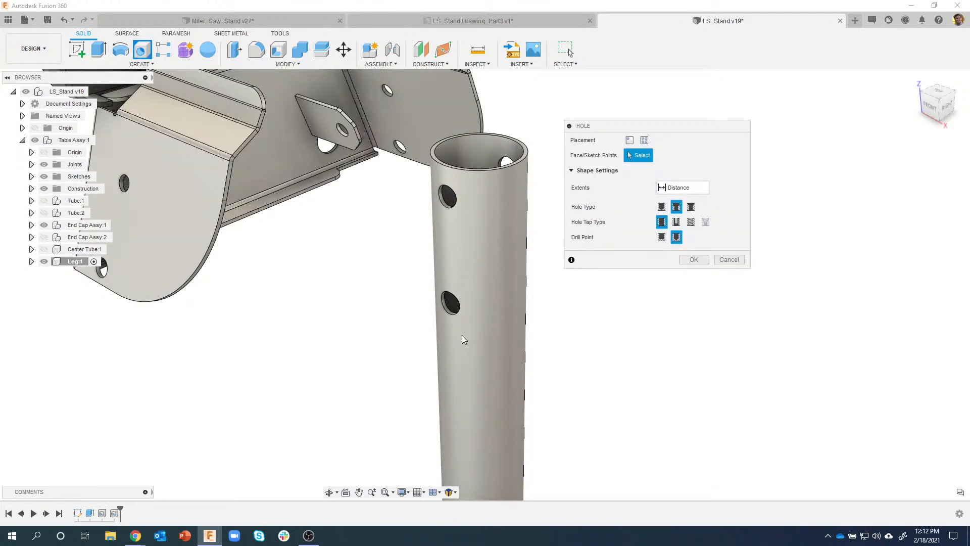
left_click(451, 354)
scroll(472, 358, "up", 6)
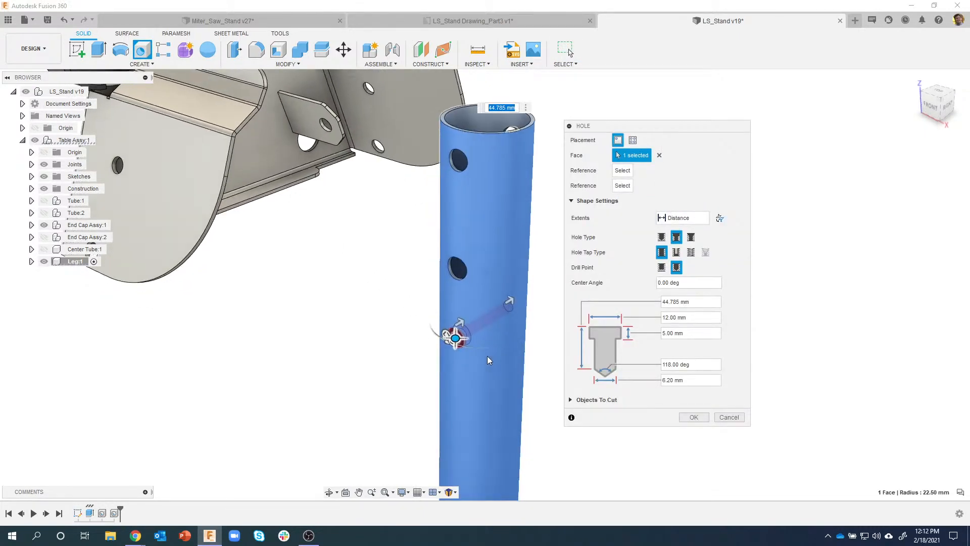
mouse_move(456, 374)
middle_mouse_down("shift")
mouse_move(468, 362)
mouse_move(451, 328)
middle_mouse_up("shift")
mouse_move(450, 327)
left_mouse_down()
mouse_move(500, 331)
mouse_move(447, 331)
left_mouse_up()
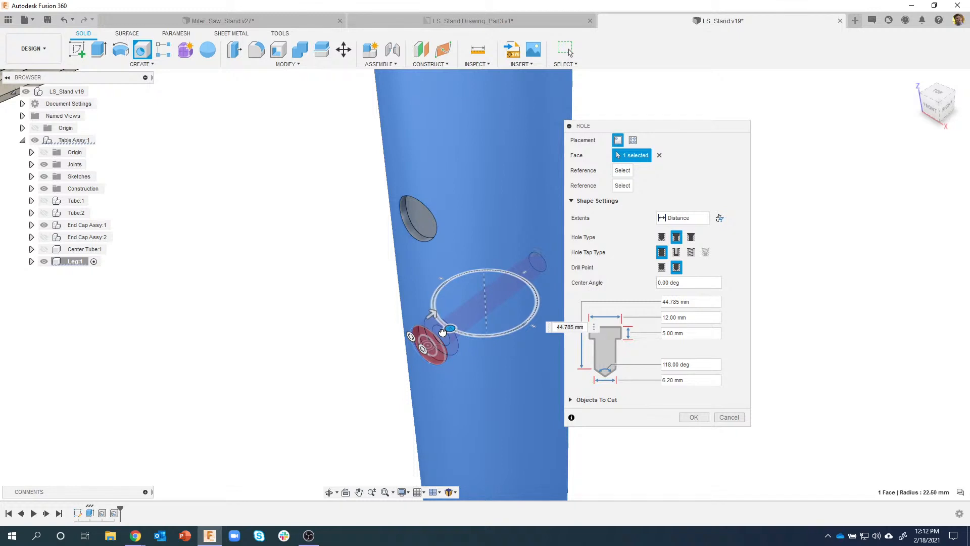
left_click_drag(442, 332, 490, 340)
left_click(552, 330)
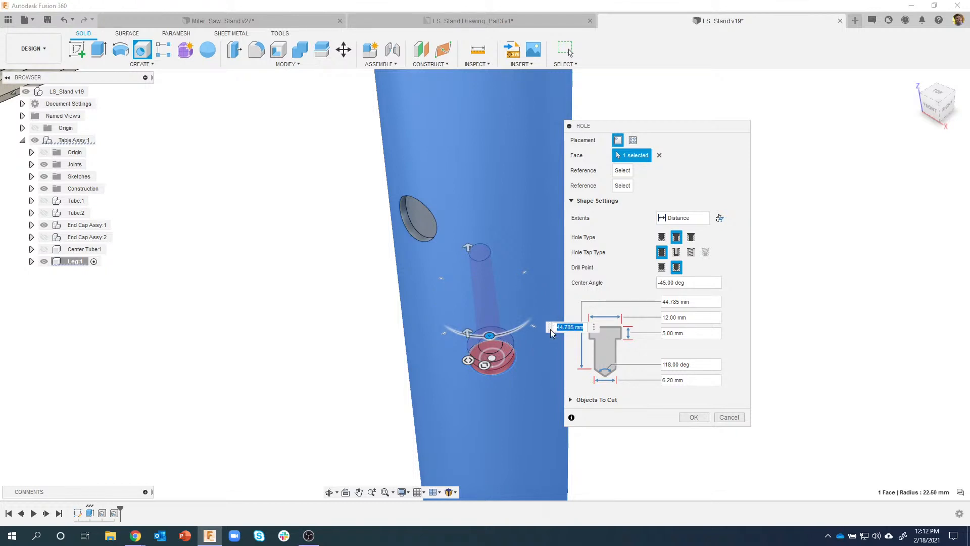
type("45")
left_click(681, 305)
left_click_drag(706, 282, 646, 283)
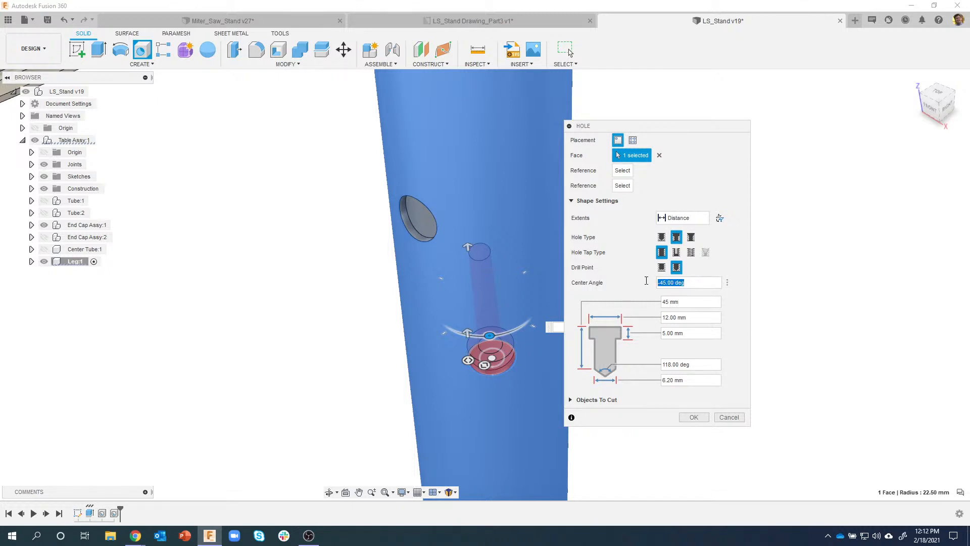
left_click(728, 418)
Step: Examine the two finished holes near the top of the leg from several angles
scroll(303, 347, "down", 3)
scroll(300, 347, "down", 1)
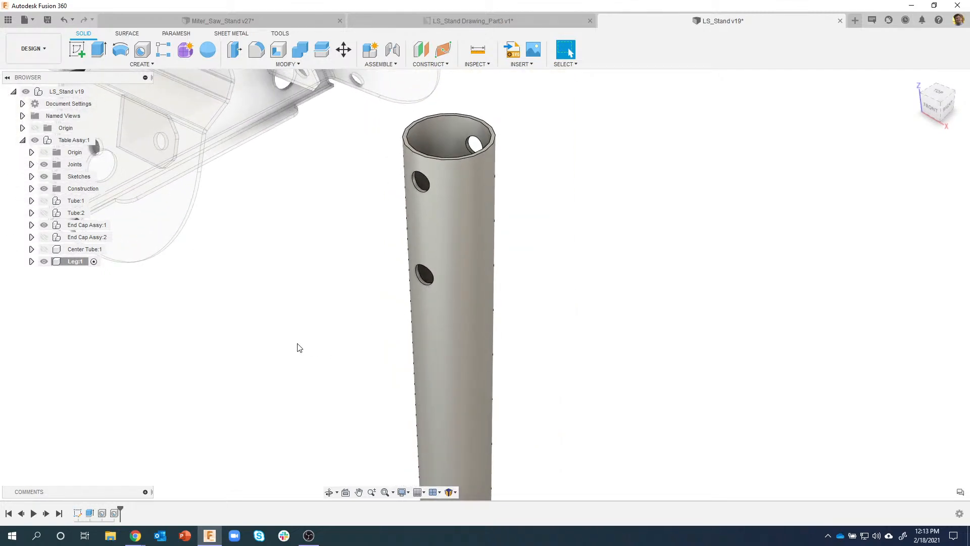
scroll(317, 262, "down", 1)
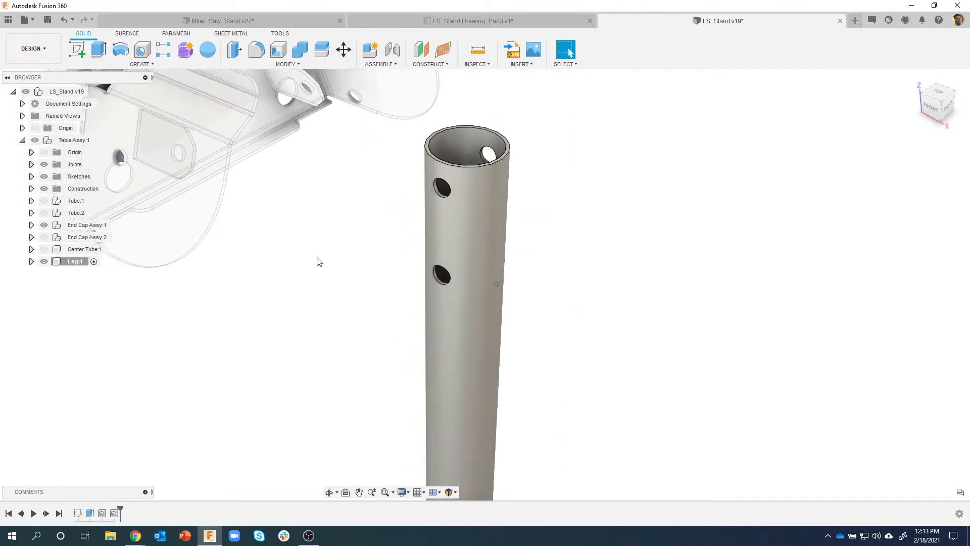
scroll(318, 261, "down", 1)
scroll(319, 262, "down", 5)
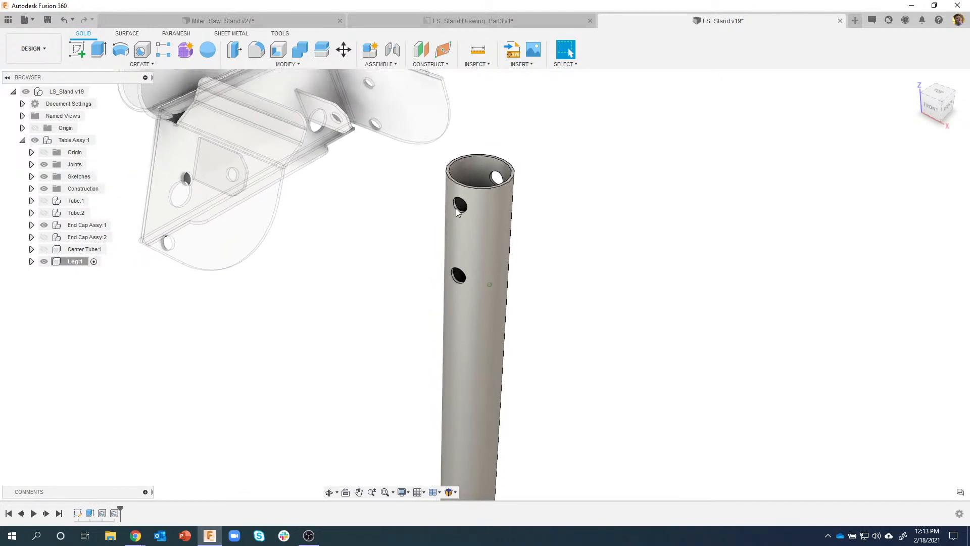
middle_click_drag(477, 223, 478, 169, "shift")
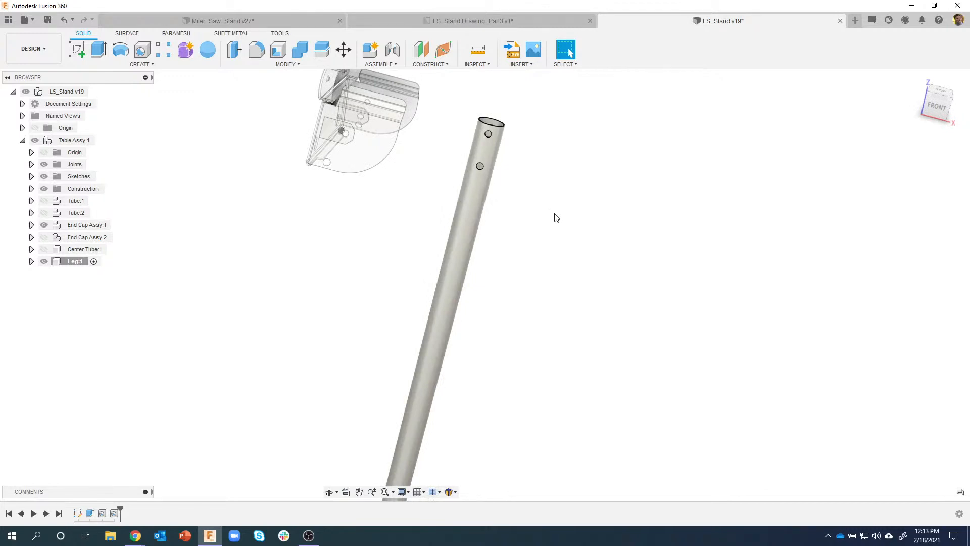
middle_click_drag(555, 218, 68, 262, "shift")
scroll(401, 160, "up", 7)
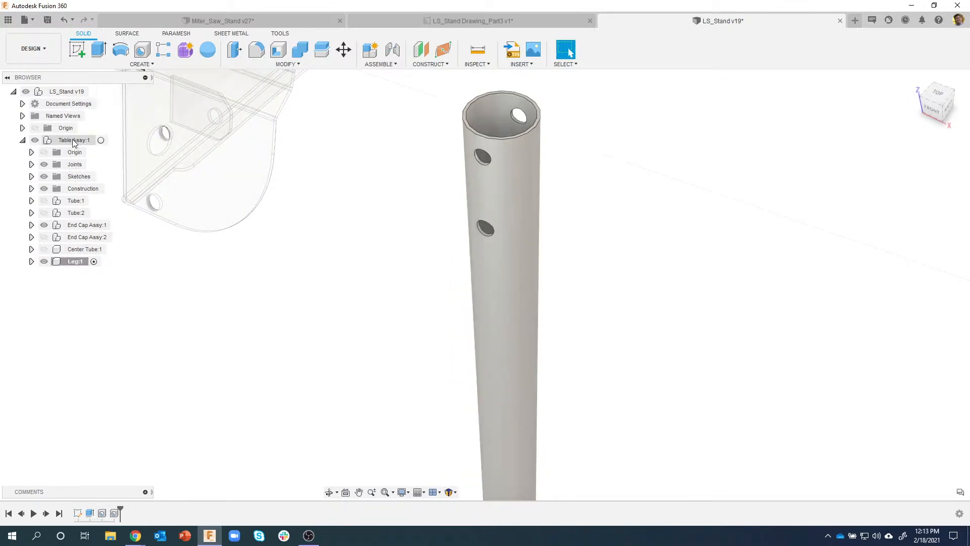
Step: Create a new internal component named Bolt_Support inside the Leg component and make it active
right_click(81, 265)
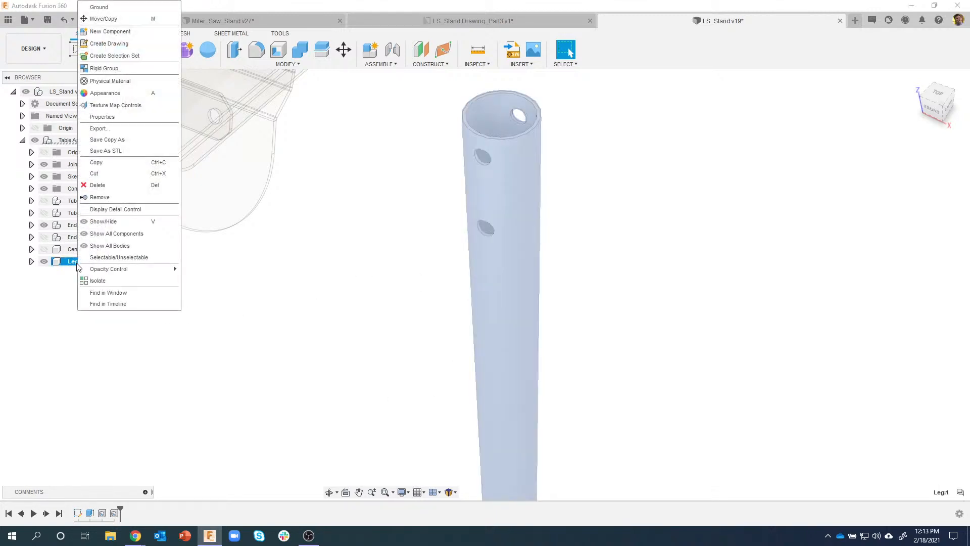
left_click(111, 31)
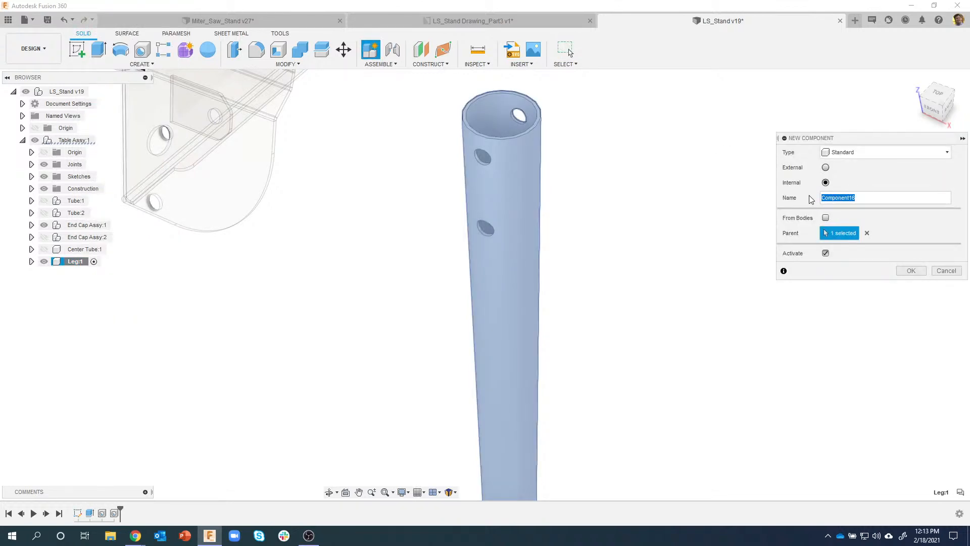
type("Bolt_Support")
key("Return")
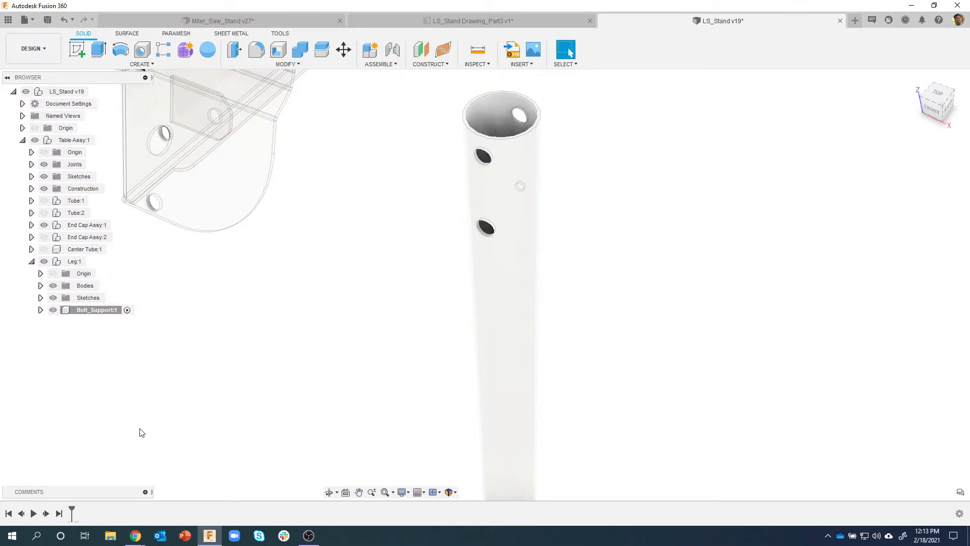
Step: Construct an axis through the inner cylindrical face of the leg tube
middle_click_drag(542, 220, 539, 259)
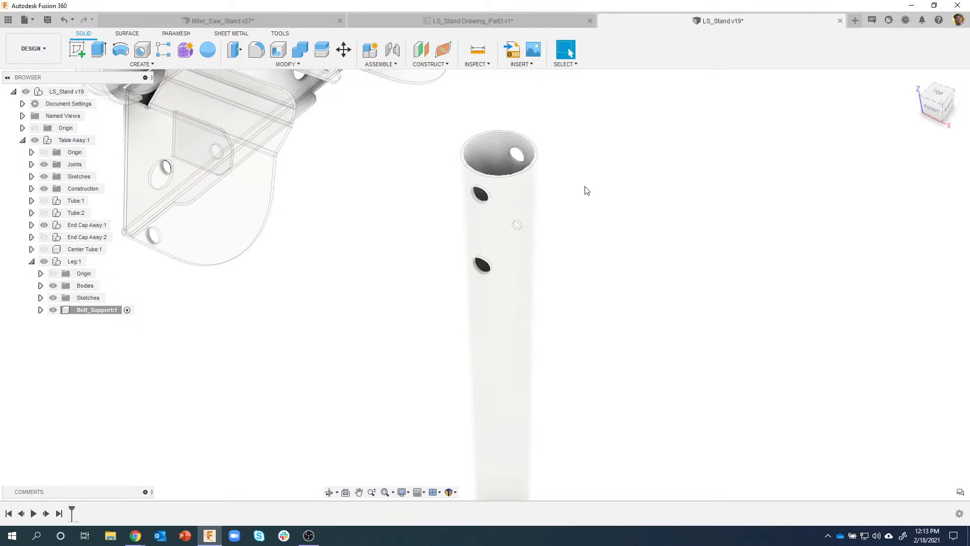
scroll(538, 187, "up", 3)
scroll(510, 192, "up", 5)
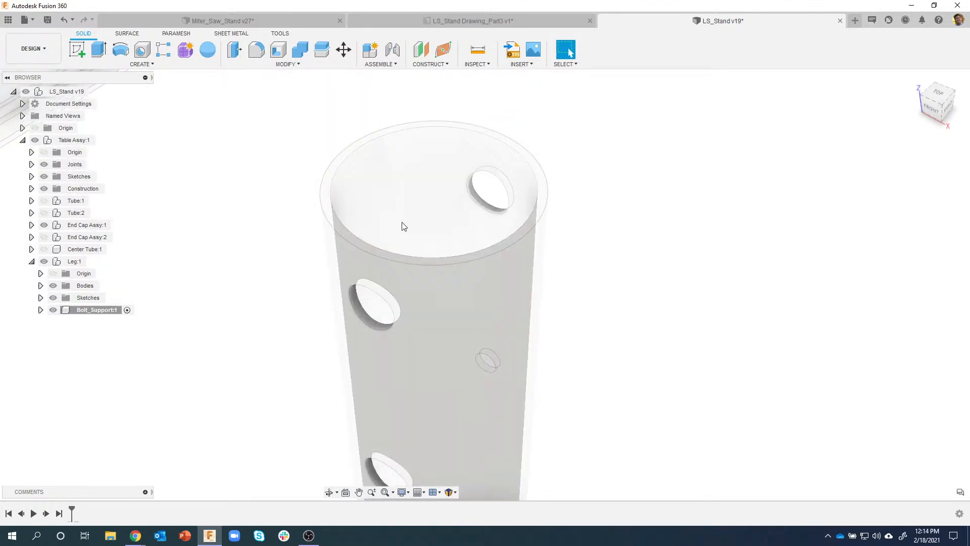
middle_click_drag(583, 200, 584, 239, "shift")
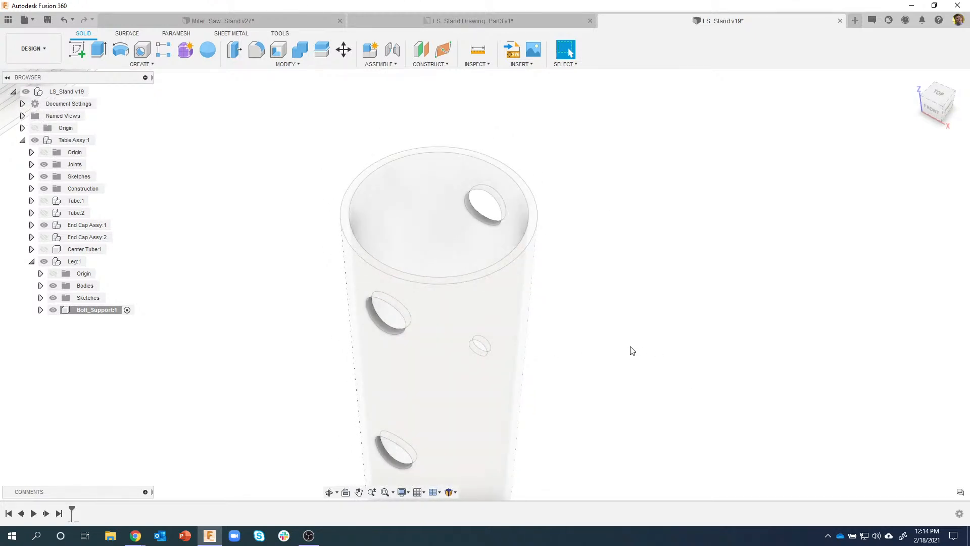
middle_click_drag(607, 269, 586, 232, "shift")
middle_click_drag(528, 173, 505, 144, "shift")
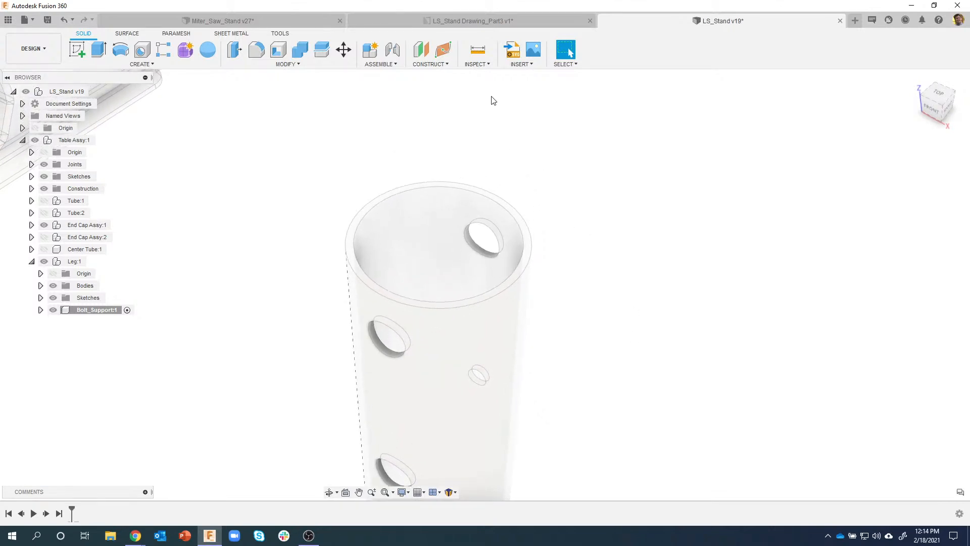
left_click(427, 64)
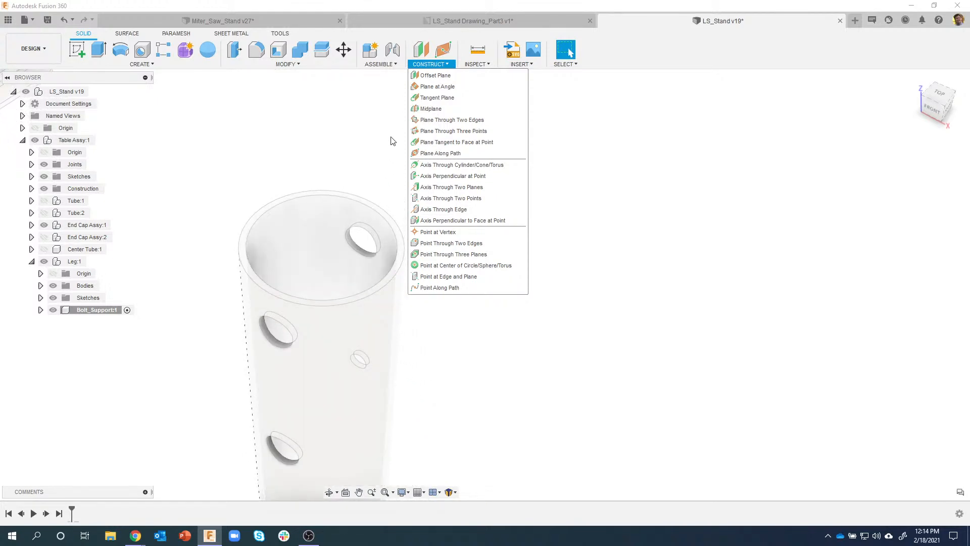
left_click(461, 167)
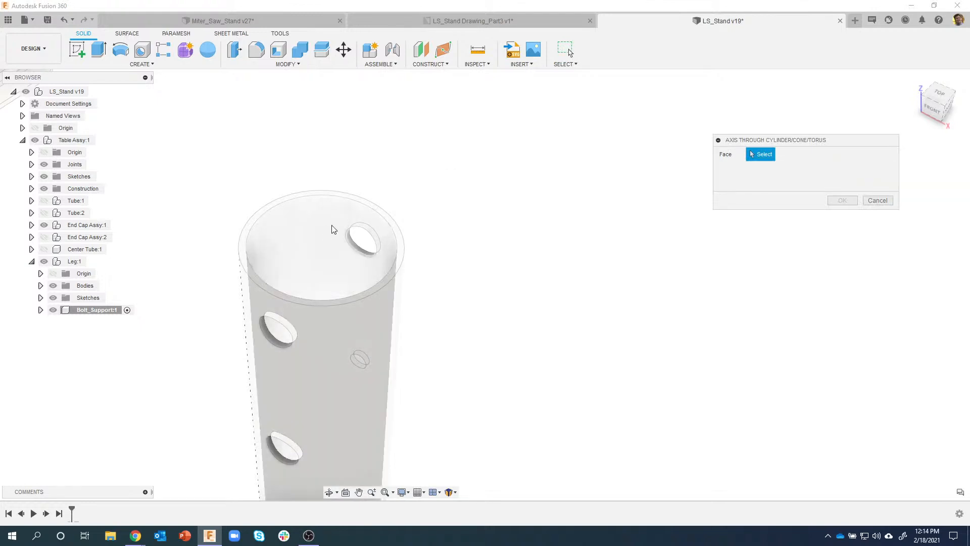
left_click(318, 235)
scroll(465, 275, "down", 3)
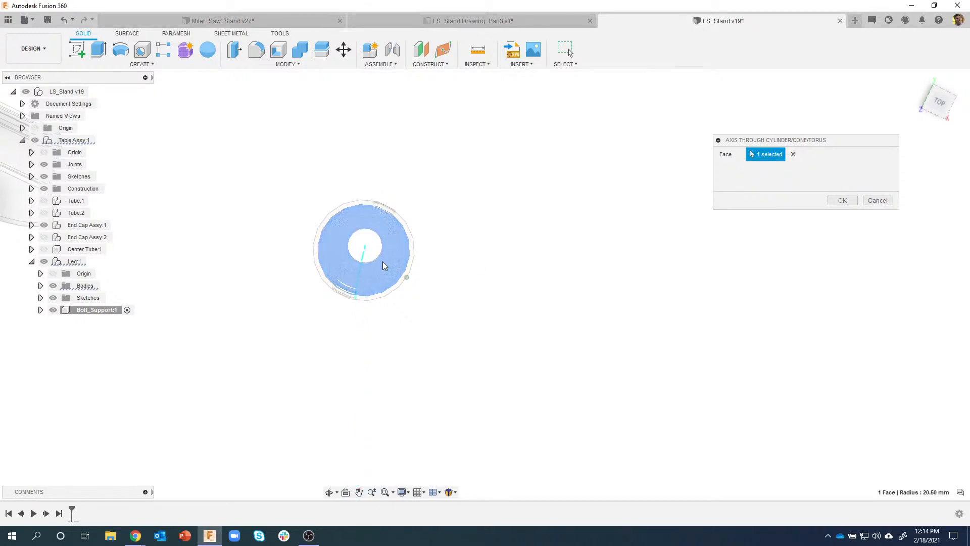
scroll(489, 275, "down", 5)
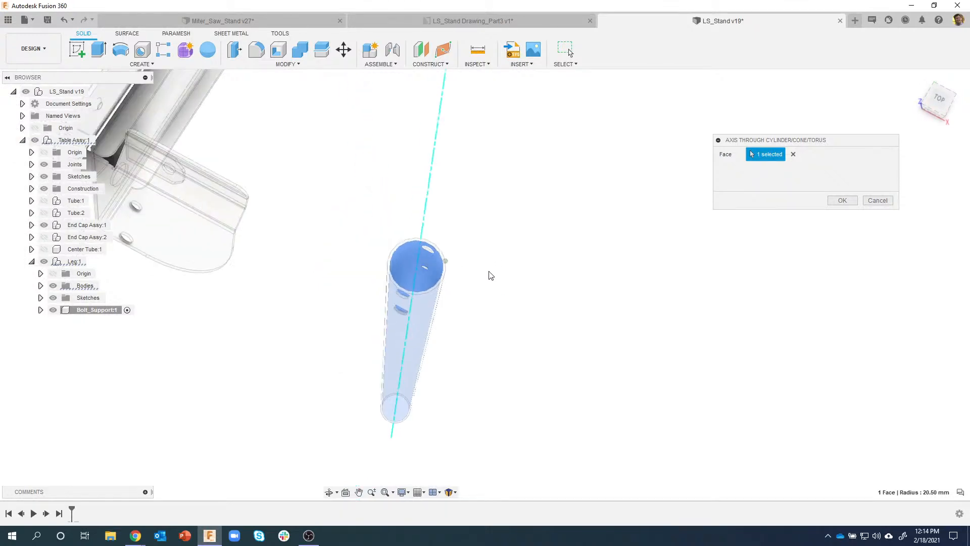
left_click(842, 200)
Step: Shorten both ends of the construction axis so it extends only slightly beyond the leg
middle_click_drag(613, 285, 438, 453, "shift")
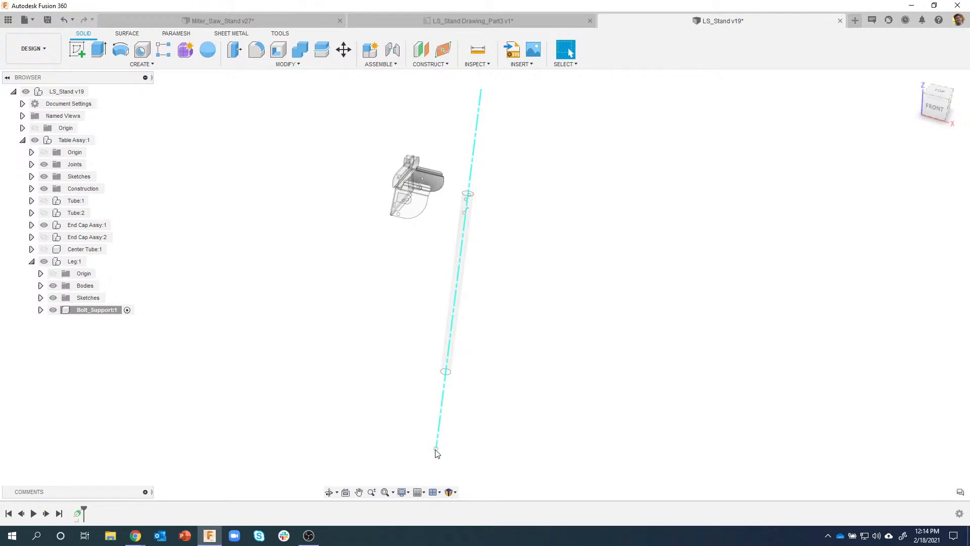
left_click_drag(437, 449, 454, 406)
left_click_drag(483, 96, 489, 156)
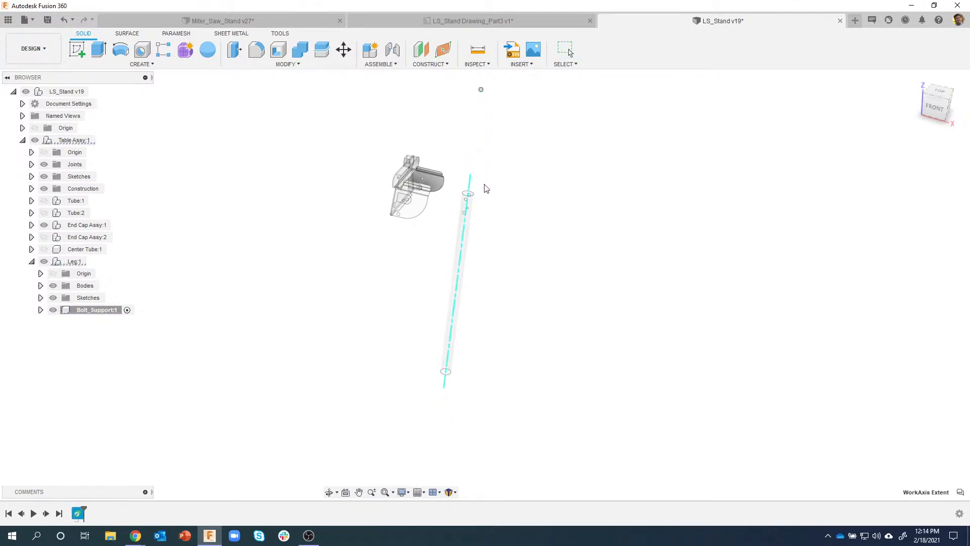
Step: Construct a plane at an angle of 0 degrees through the leg's central construction axis
scroll(485, 190, "up", 3)
scroll(492, 203, "up", 2)
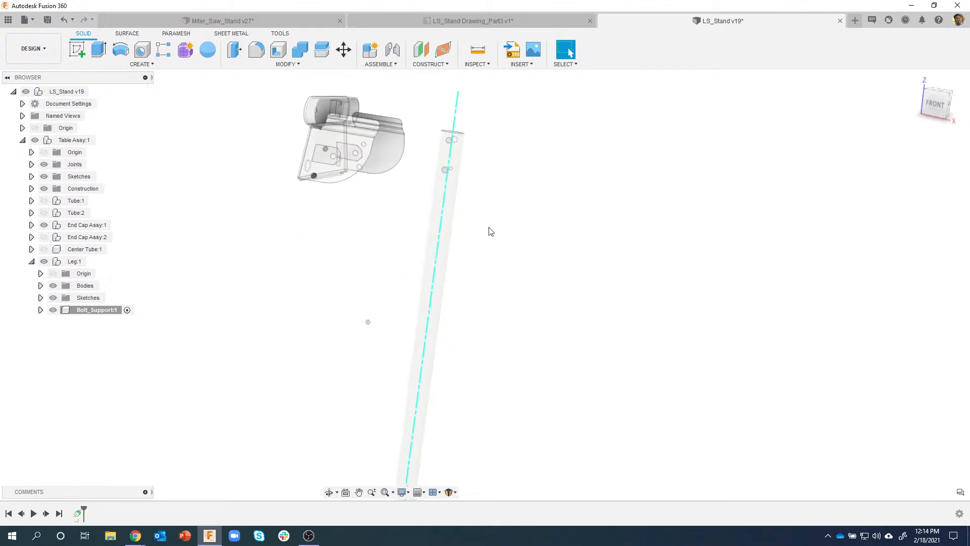
middle_click_drag(476, 230, 498, 263, "shift")
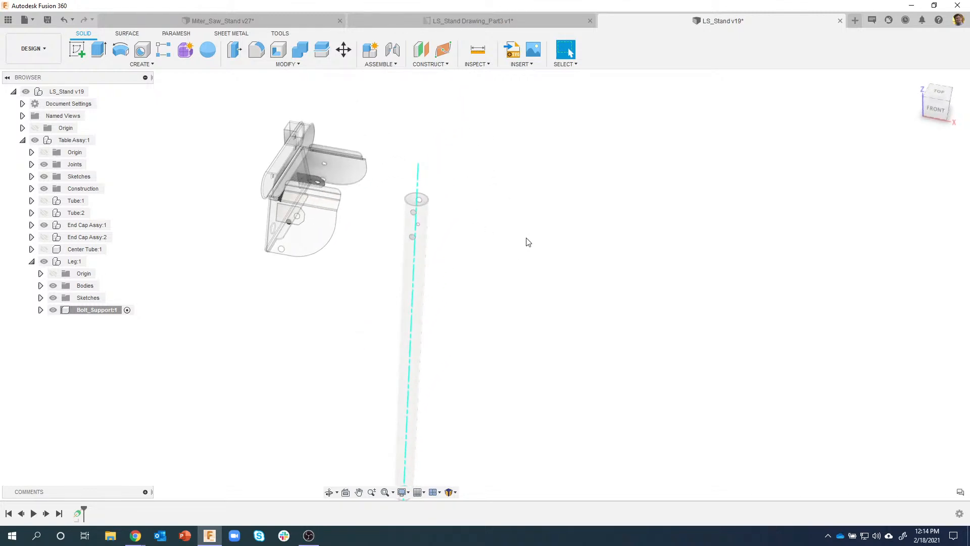
scroll(440, 146, "up", 2)
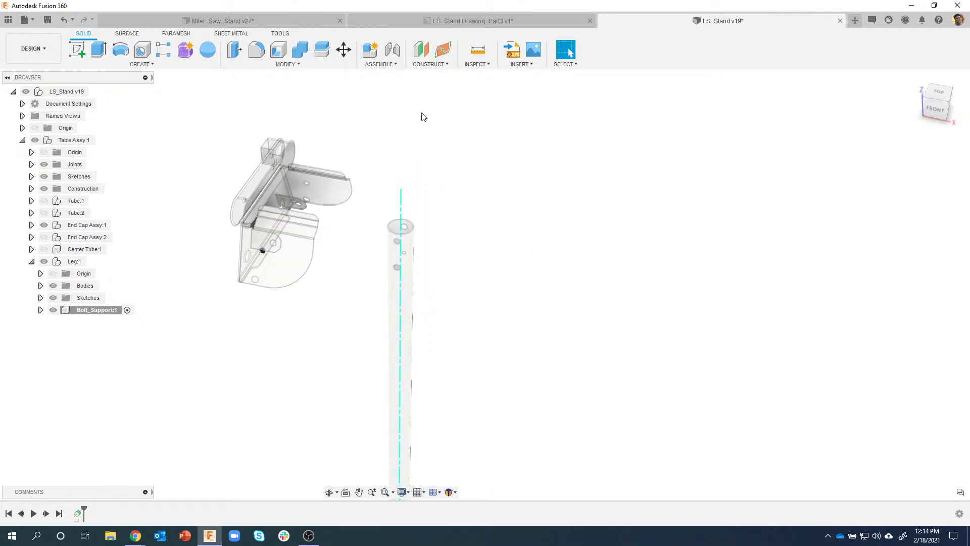
left_click(429, 65)
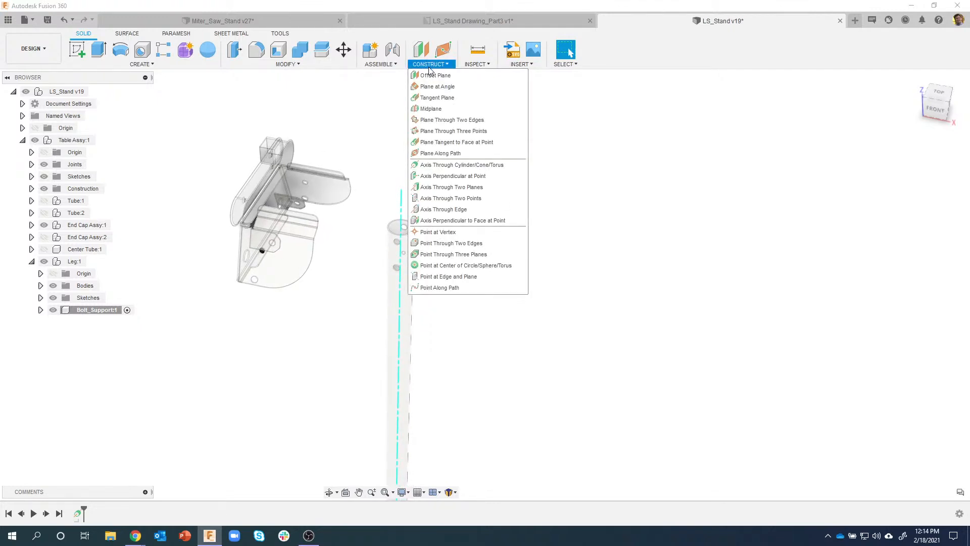
left_click(447, 90)
scroll(448, 195, "up", 3)
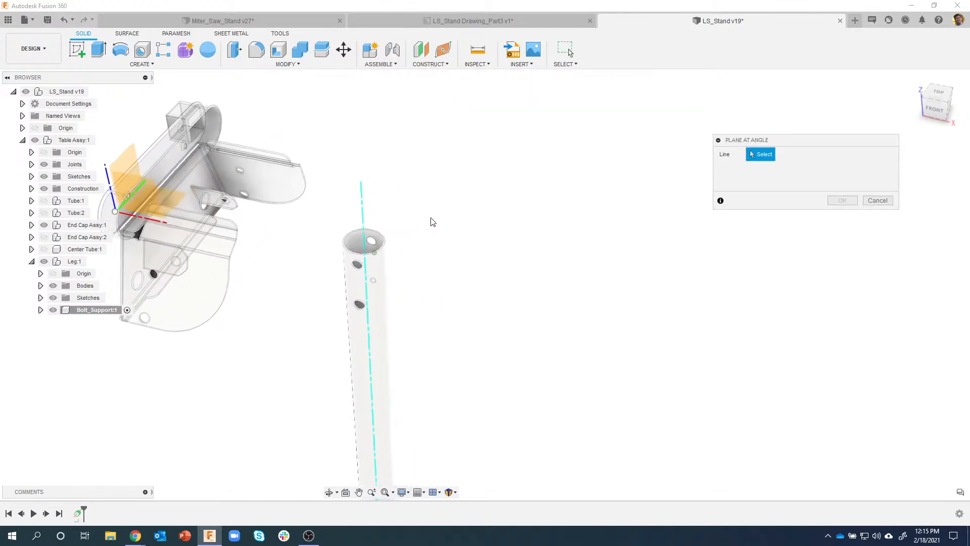
middle_click_drag(433, 222, 399, 206, "shift")
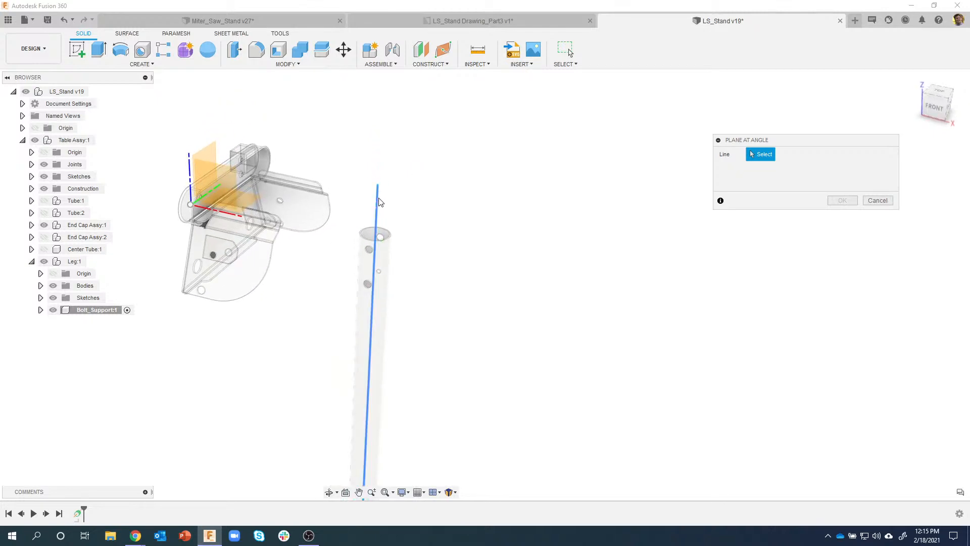
left_click(378, 202)
middle_click_drag(490, 278, 404, 143, "shift")
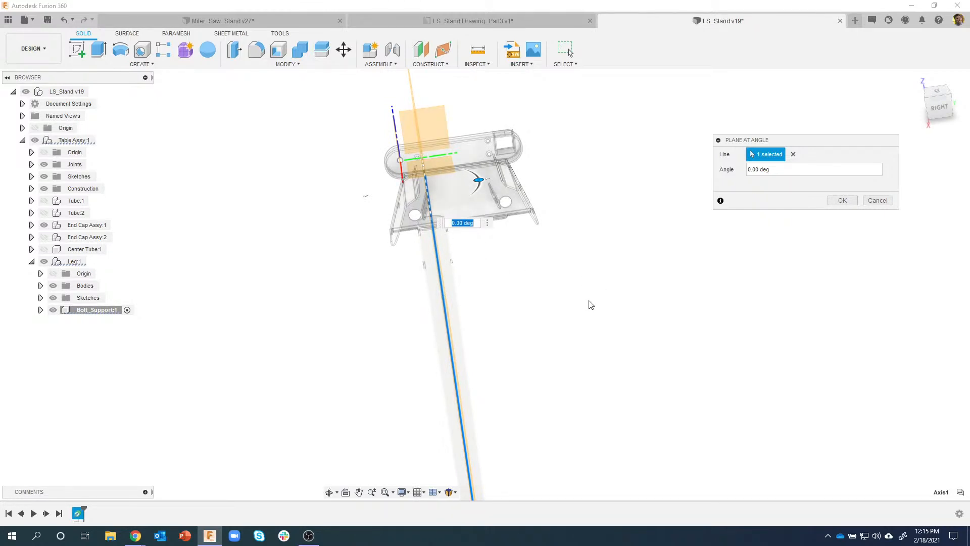
middle_click_drag(591, 305, 424, 183, "shift")
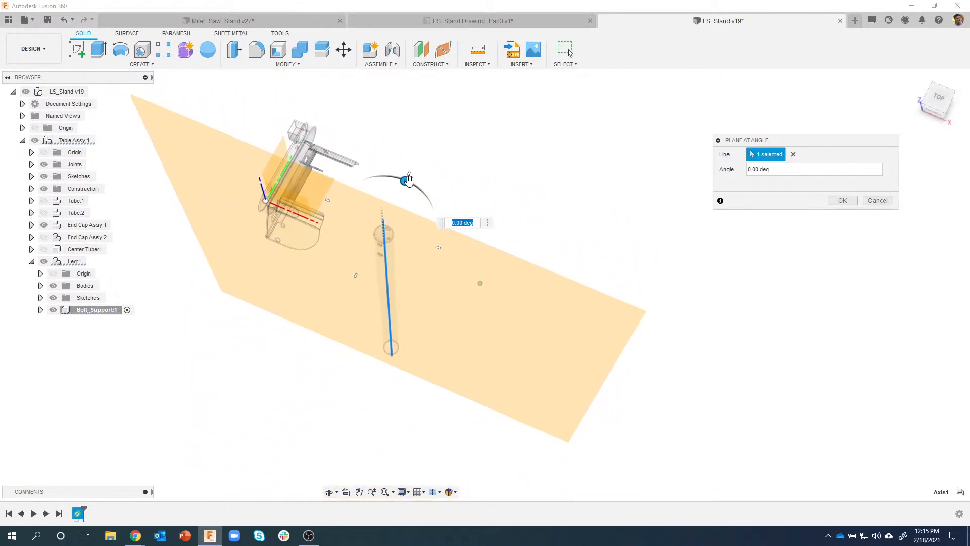
mouse_move(406, 179)
left_mouse_down()
mouse_move(437, 215)
mouse_move(437, 247)
mouse_move(435, 210)
mouse_move(411, 172)
left_mouse_up()
middle_click_drag(368, 206, 581, 206, "shift")
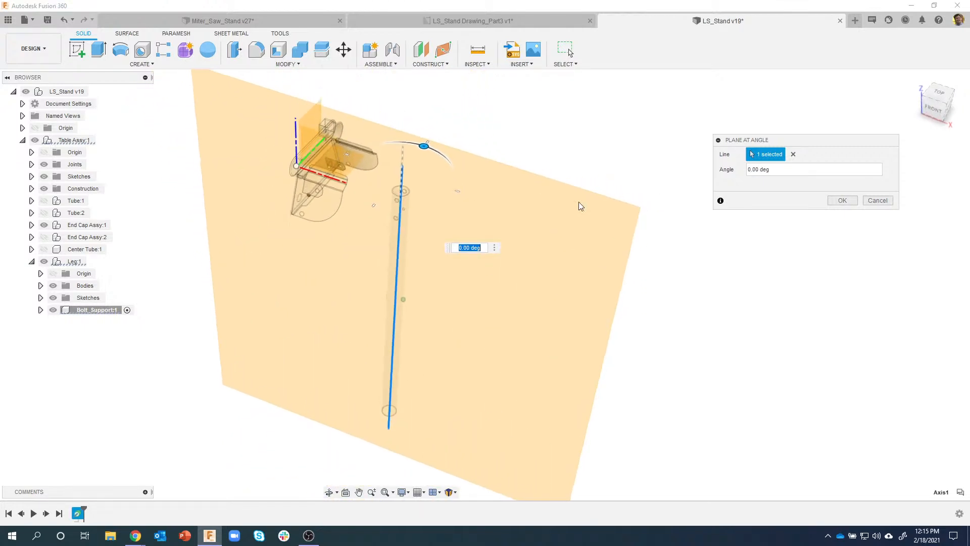
left_click(840, 204)
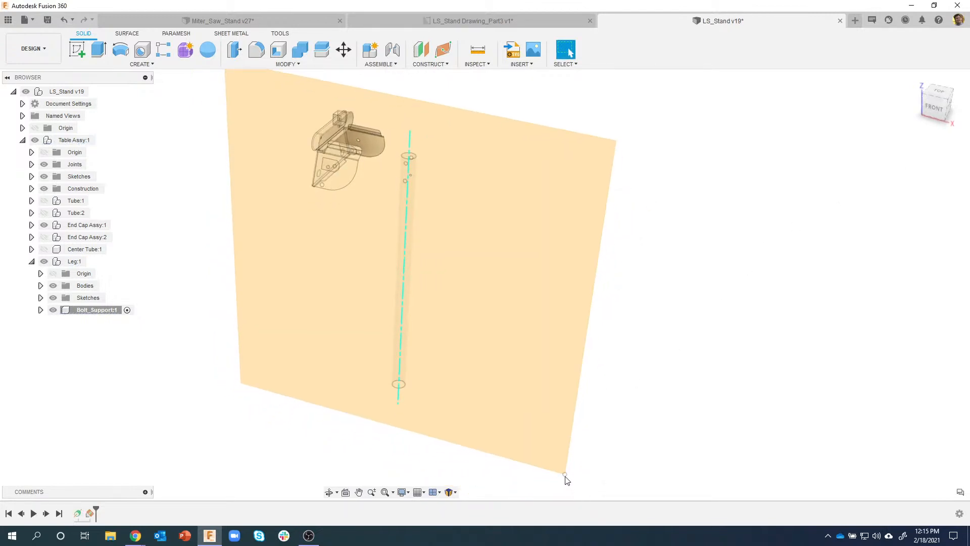
Step: Shrink the construction plane so it only surrounds the upper end of the leg
left_click_drag(566, 475, 468, 254)
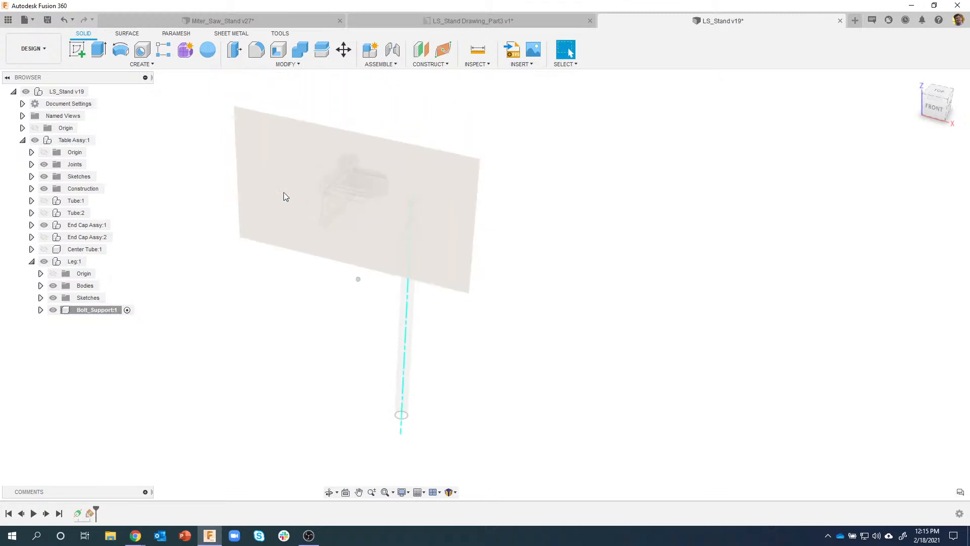
left_click_drag(235, 112, 364, 167)
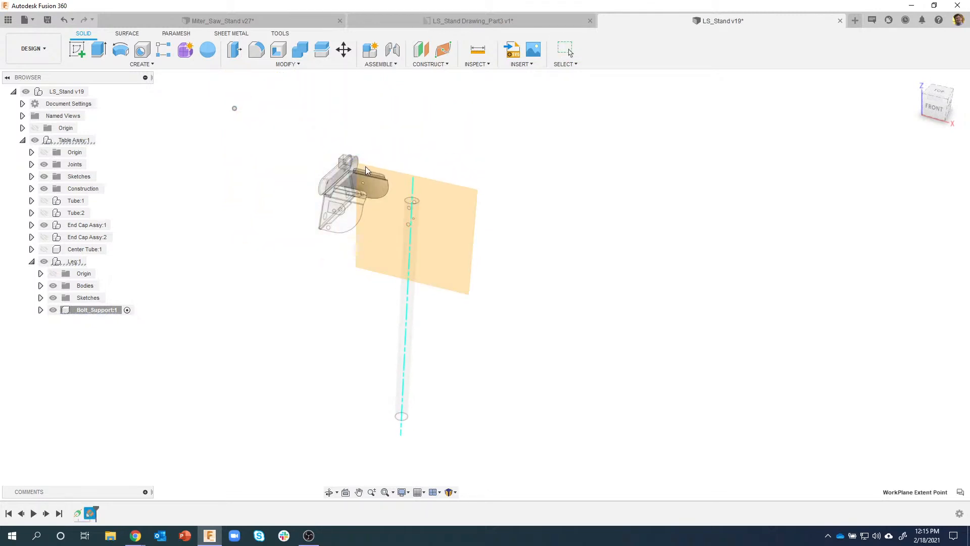
left_click_drag(469, 295, 448, 268)
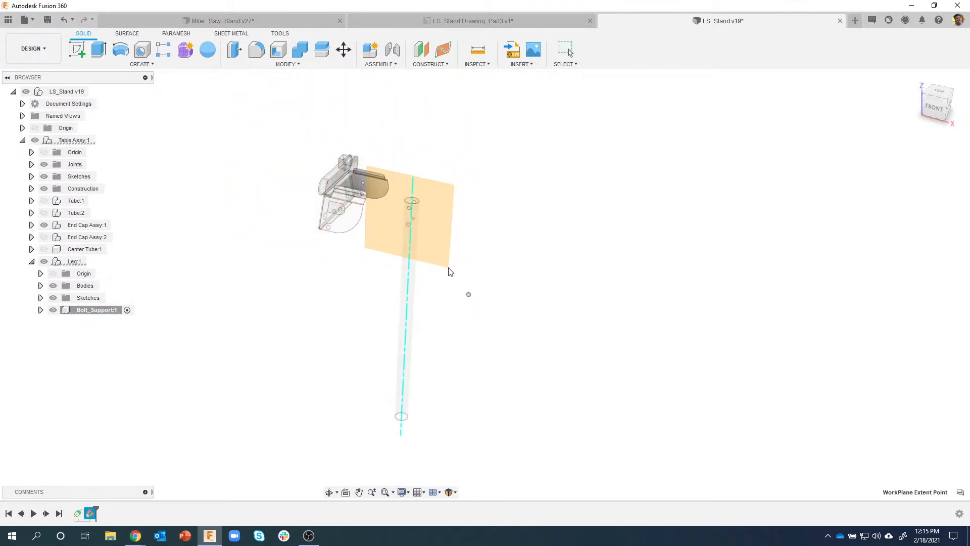
Step: Create a sketch on the new construction plane through the leg
middle_click_drag(492, 194, 389, 389, "shift")
middle_click_drag(503, 369, 408, 232, "shift")
right_click(407, 229)
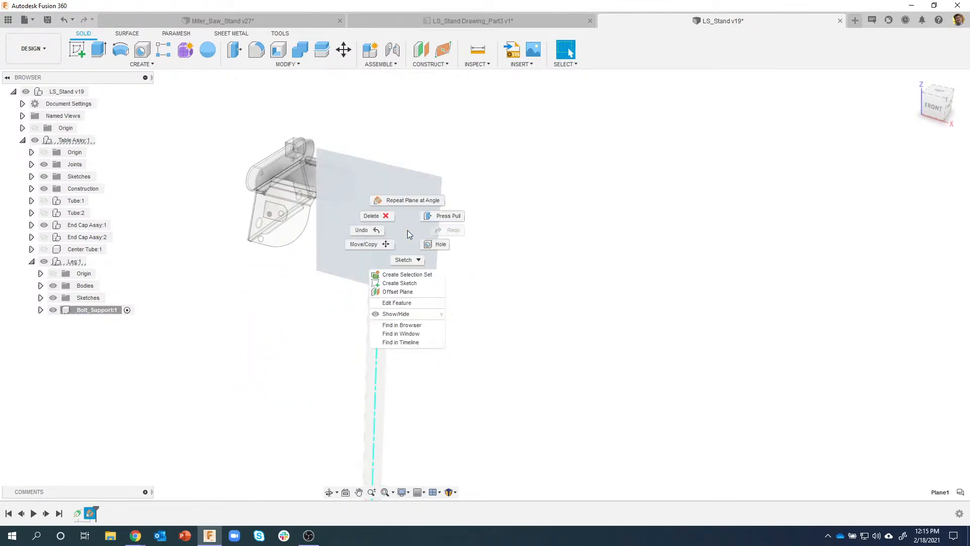
left_click(400, 283)
scroll(481, 215, "up", 5)
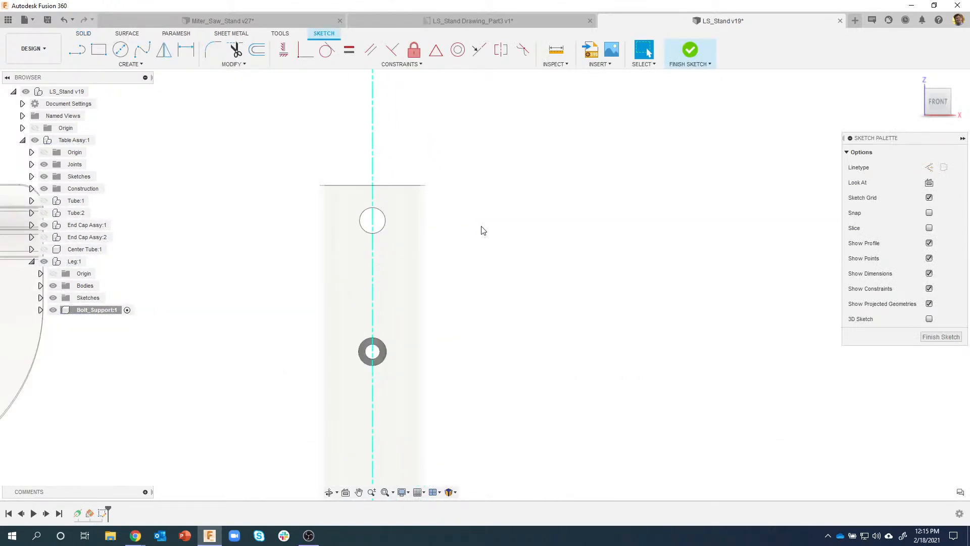
Step: Project the leg's outer cylindrical face into the sketch, selecting by individual entities with the projection link kept on
key("p")
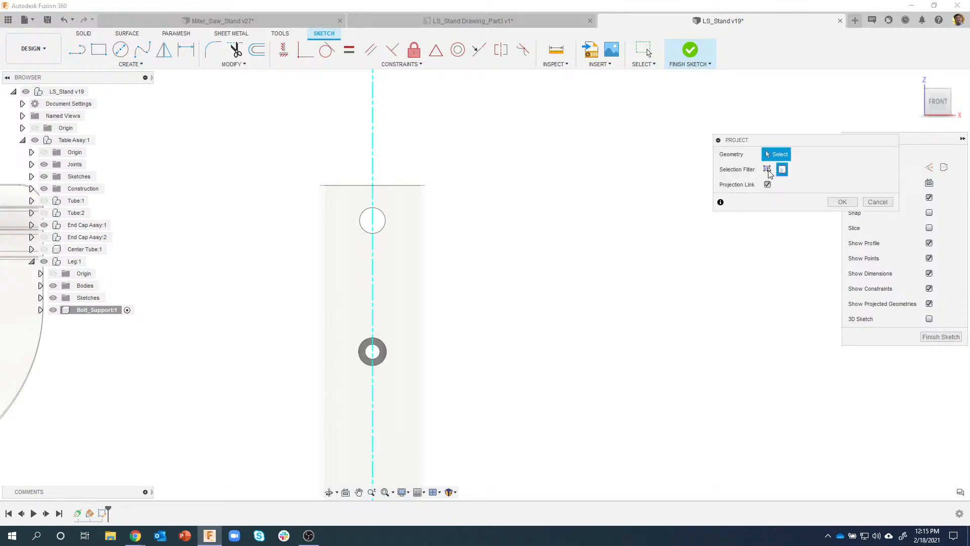
left_click_drag(777, 143, 716, 145)
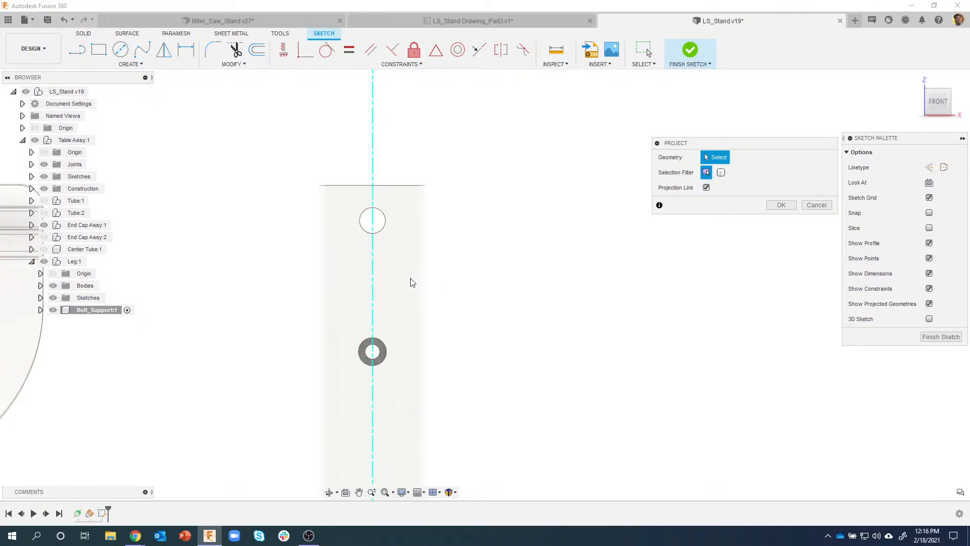
left_click(406, 298)
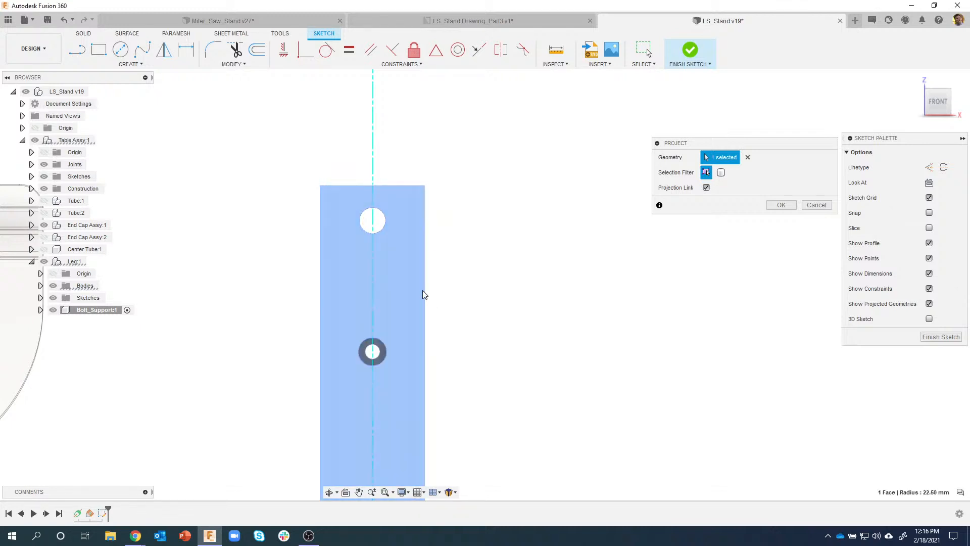
left_click(779, 206)
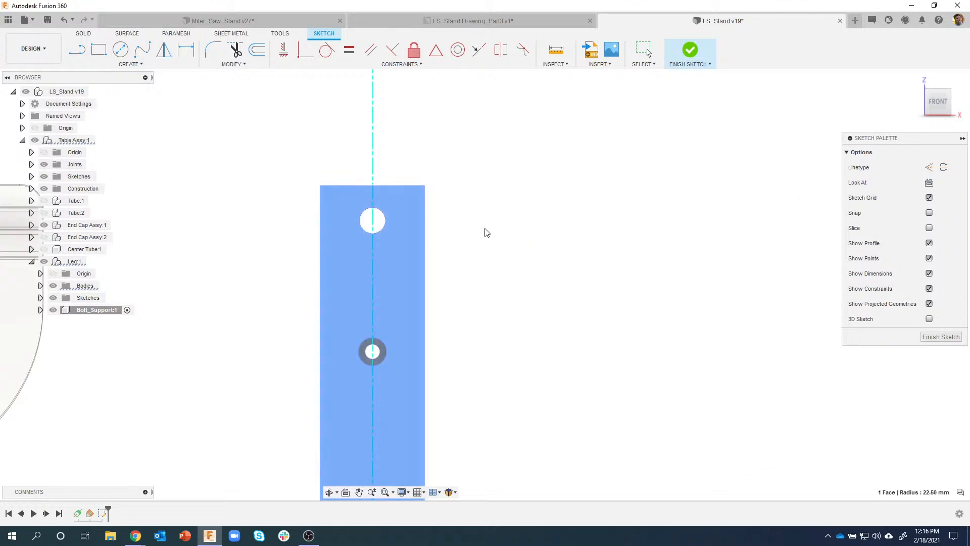
key("Escape")
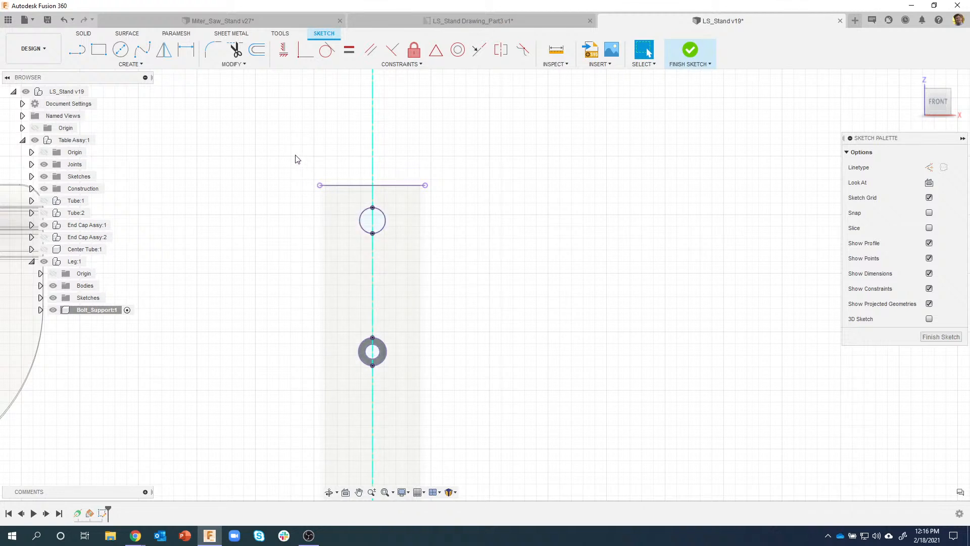
Step: Sketch a 12 mm diameter circle centred on the projected upper hole and finish the sketch
scroll(324, 197, "up", 5)
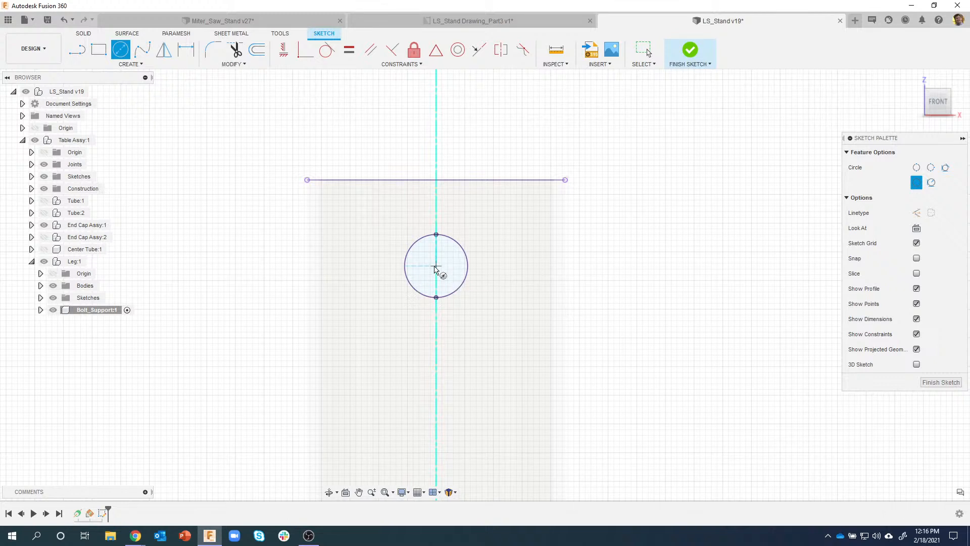
left_click(436, 266)
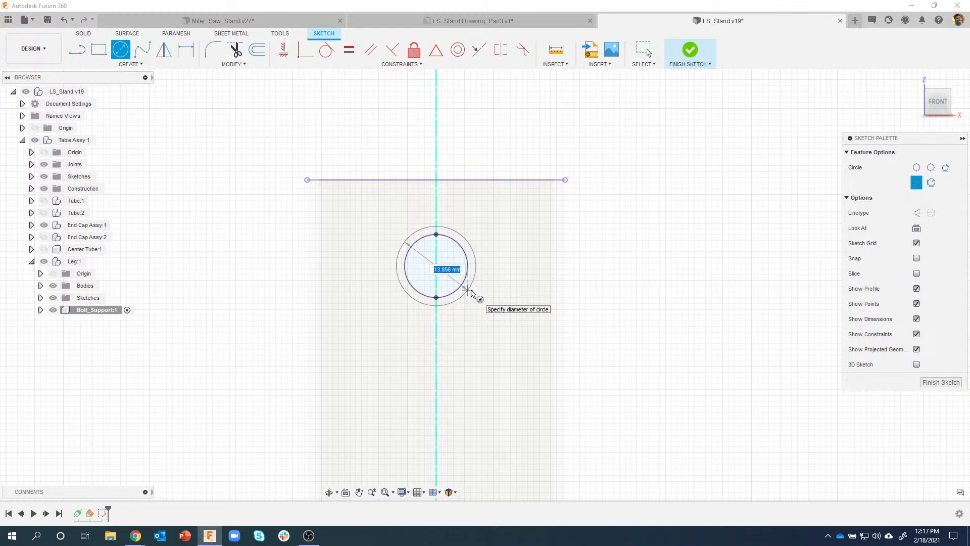
type("2")
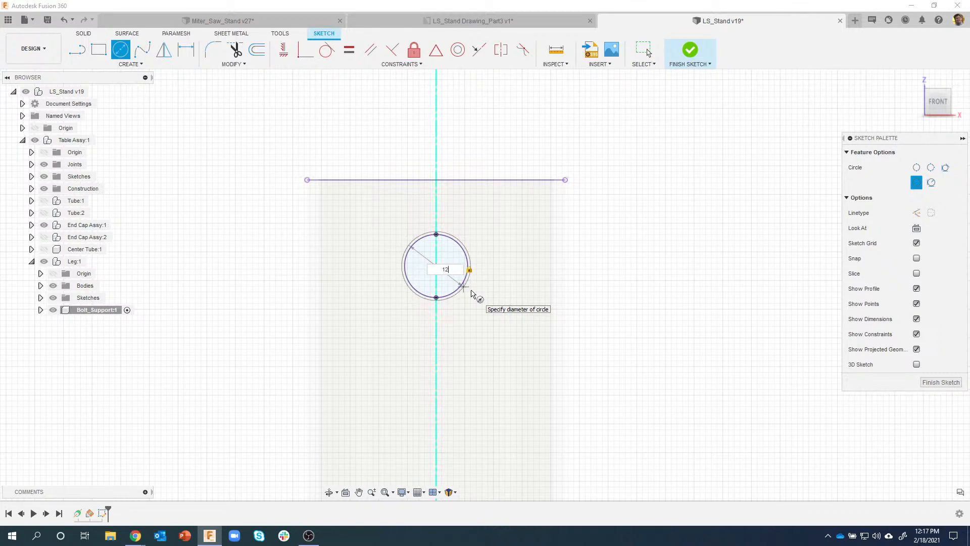
key("Return")
key("Escape")
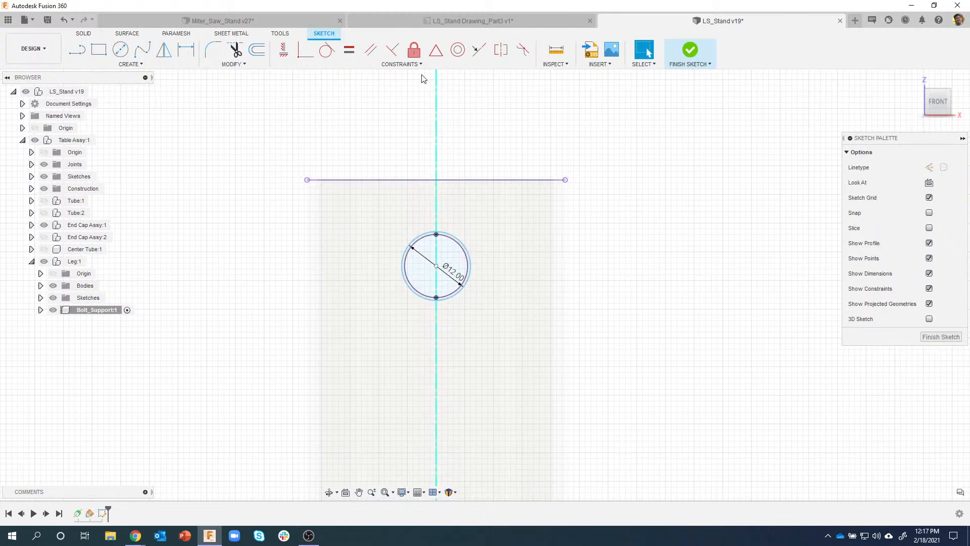
left_click(691, 51)
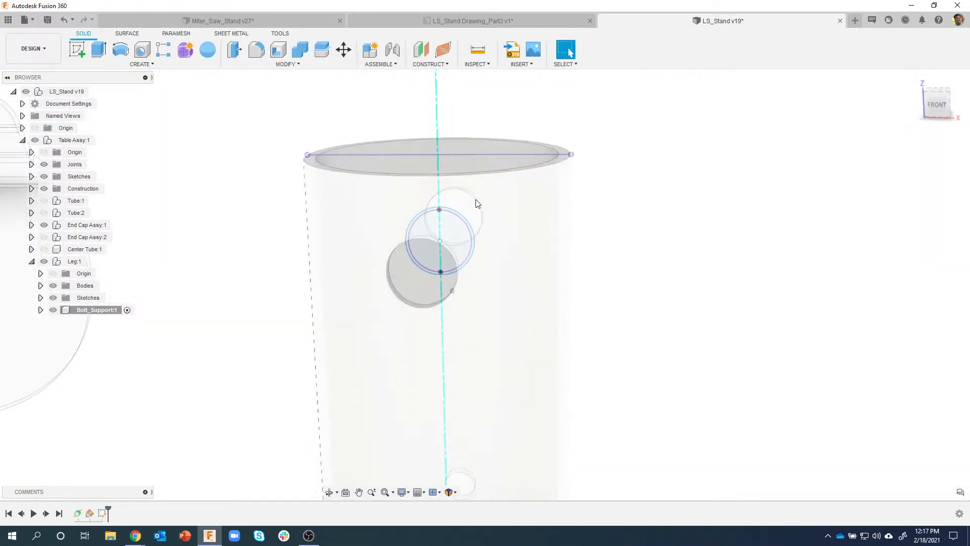
Step: Extrude both circular profiles at the upper hole about 8.7 mm to one side of the sketch plane as a new body
scroll(484, 198, "up", 3)
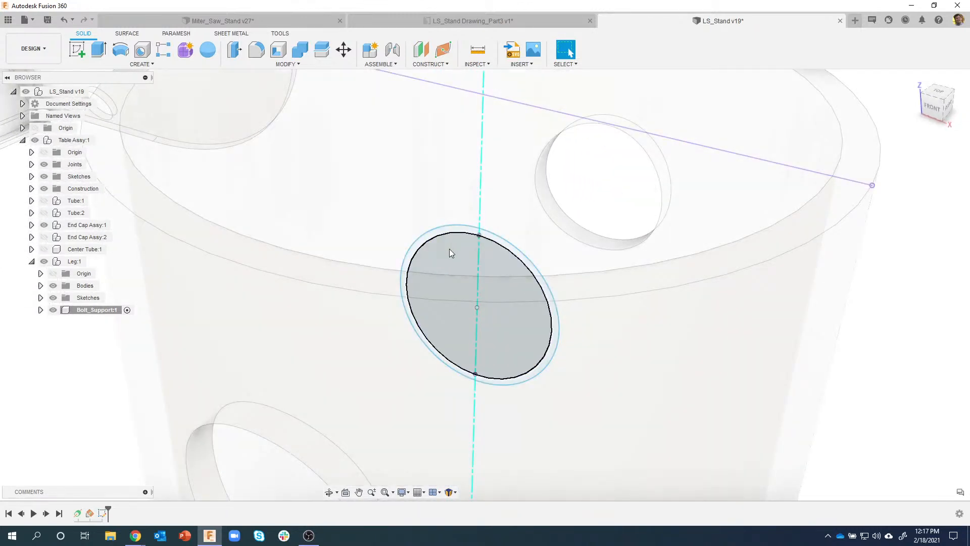
left_click(449, 246)
left_click(444, 234)
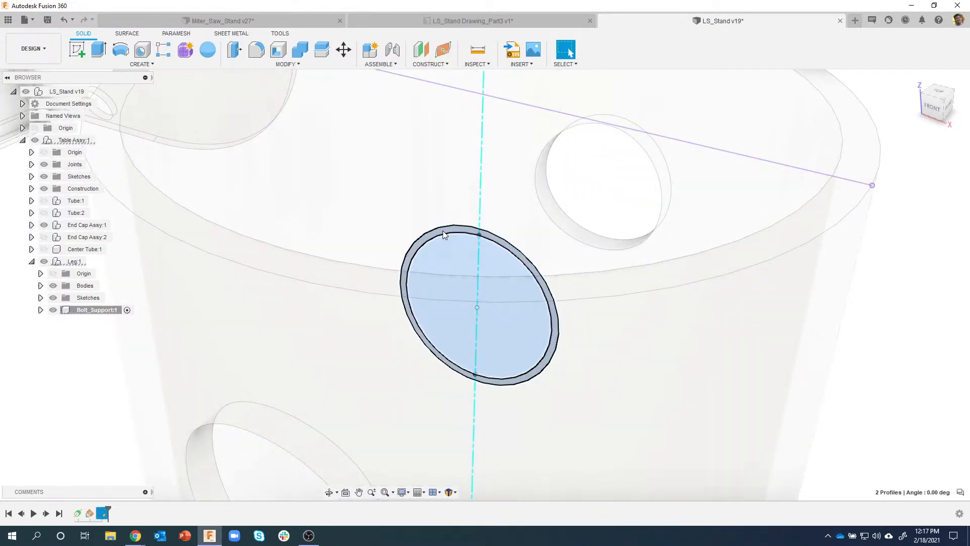
scroll(443, 241, "down", 3)
scroll(435, 248, "down", 3)
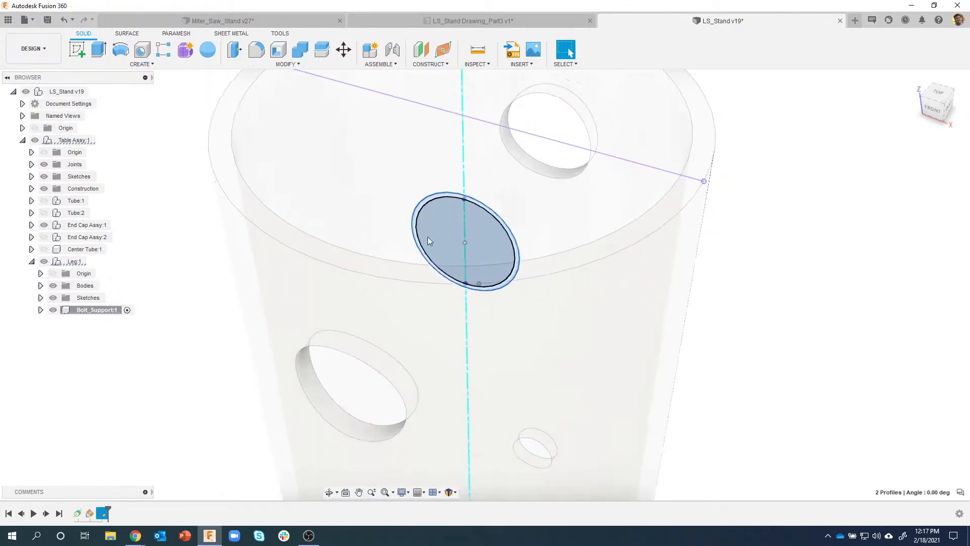
scroll(457, 249, "down", 2)
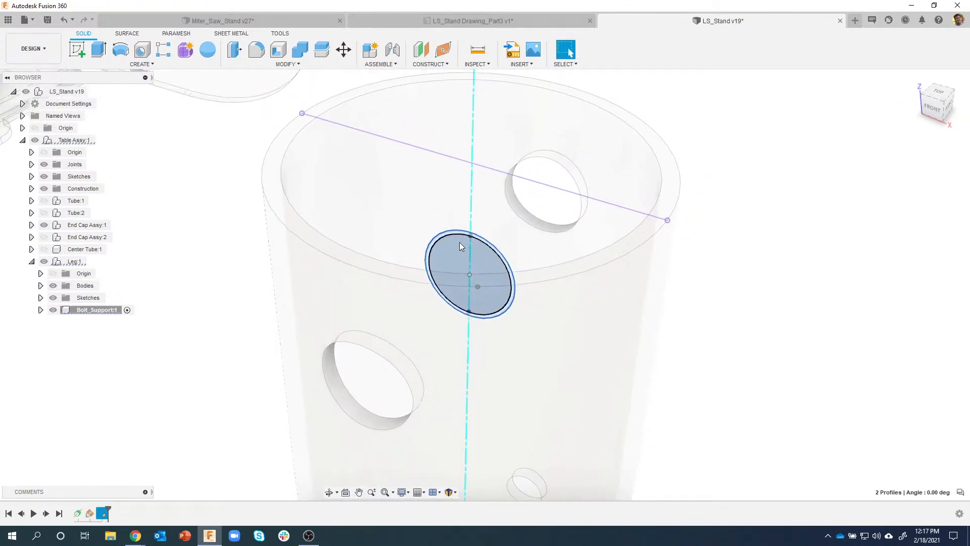
right_click(448, 239)
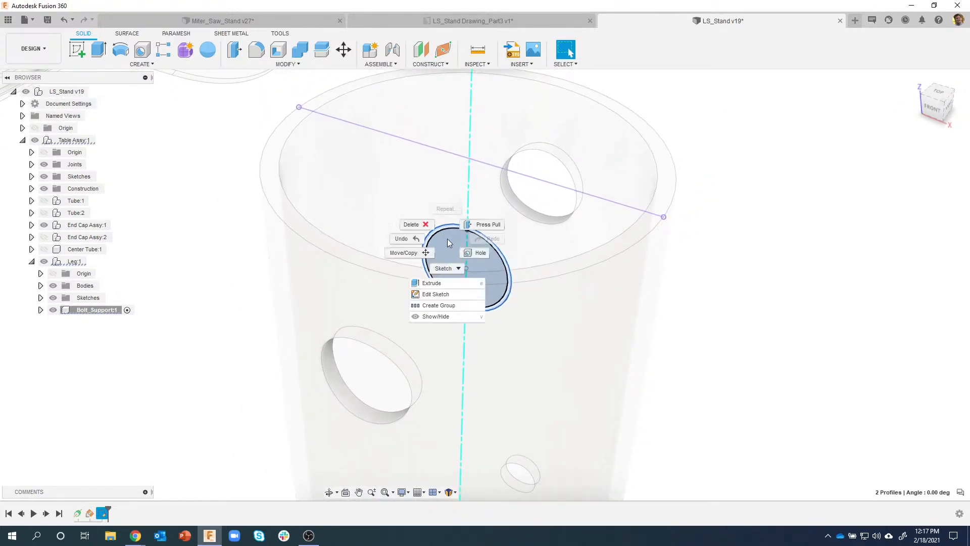
left_click(434, 283)
middle_click_drag(454, 283, 448, 321, "shift")
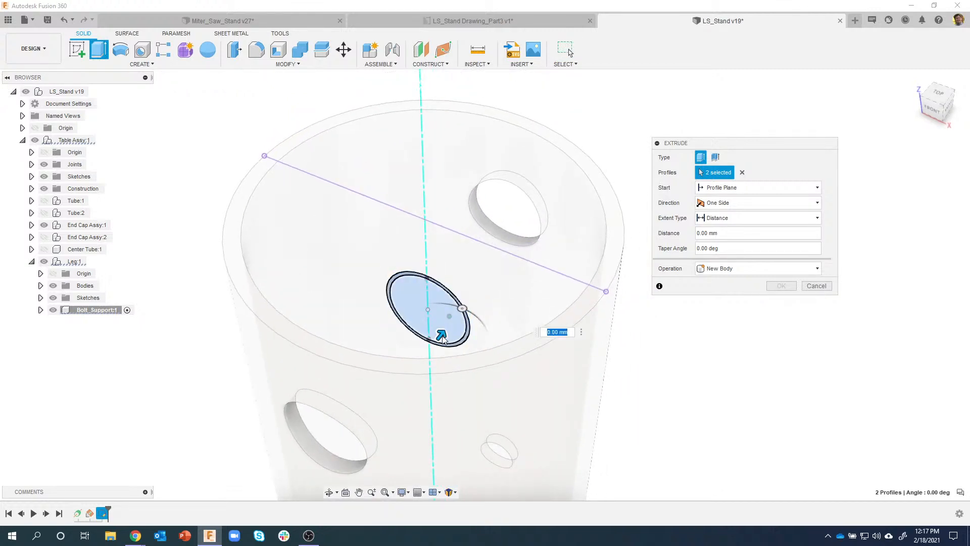
left_click_drag(443, 336, 491, 304)
middle_click_drag(537, 292, 438, 268, "shift")
middle_click_drag(510, 221, 525, 217, "shift")
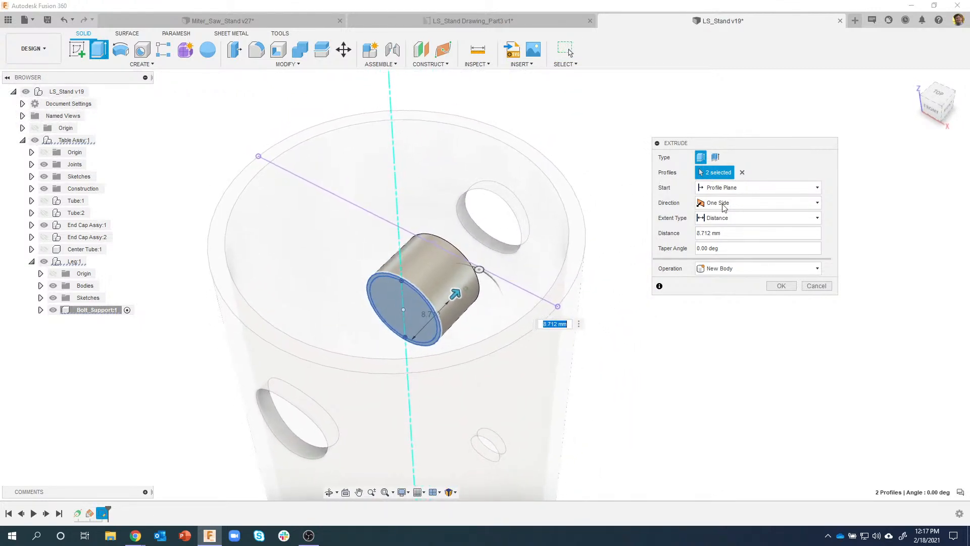
Step: Set the extrusion to end at the leg's inner face and make it a thin extrusion with a 0.5 mm inside wall
left_click(736, 218)
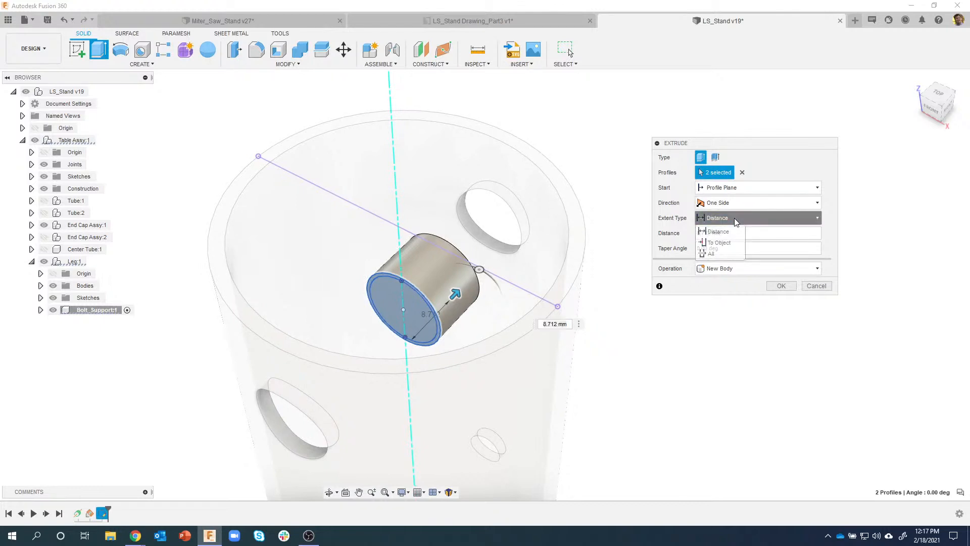
left_click(722, 243)
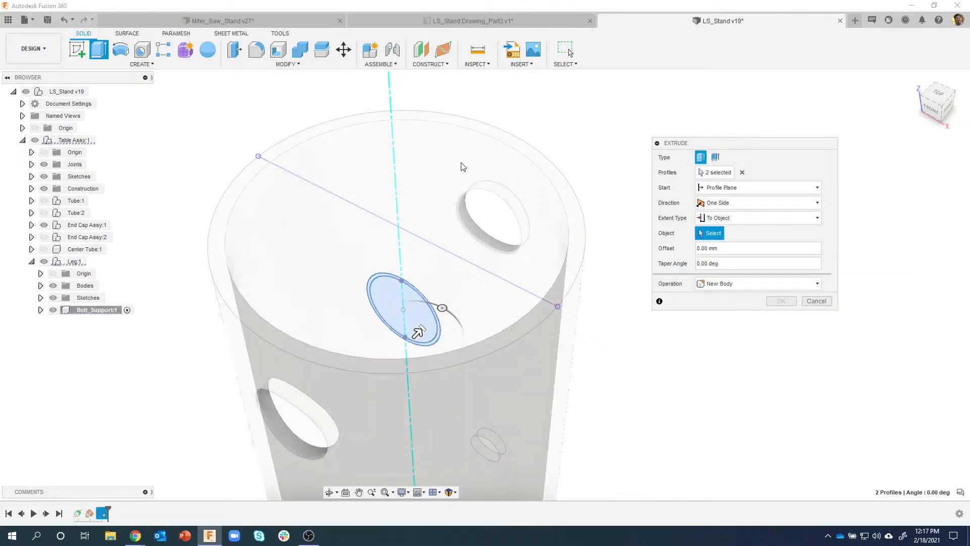
left_click(461, 165)
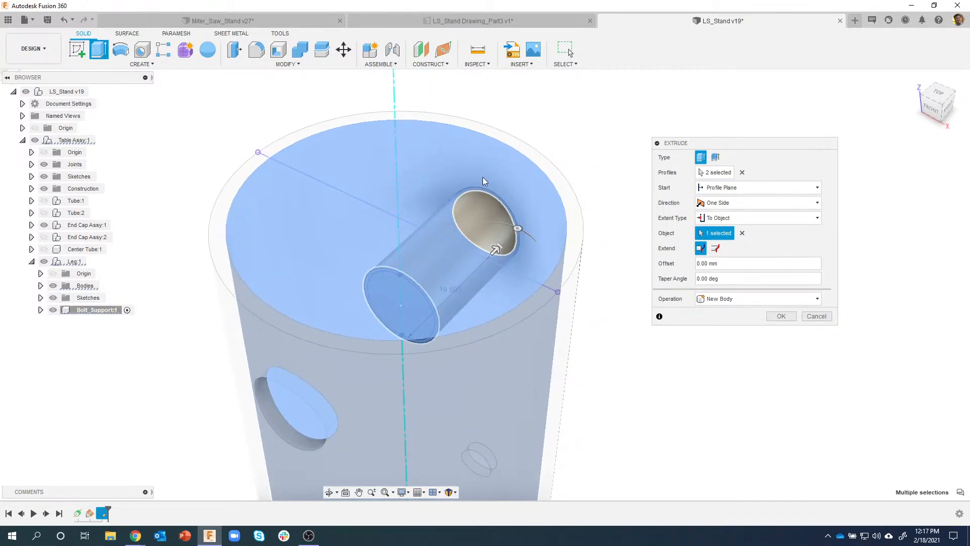
middle_click_drag(484, 181, 584, 305, "shift")
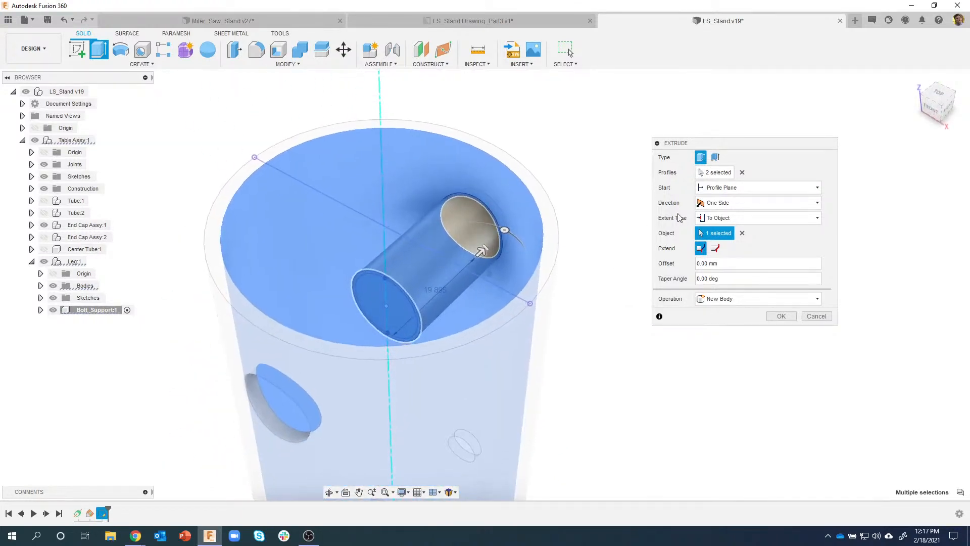
left_click(716, 158)
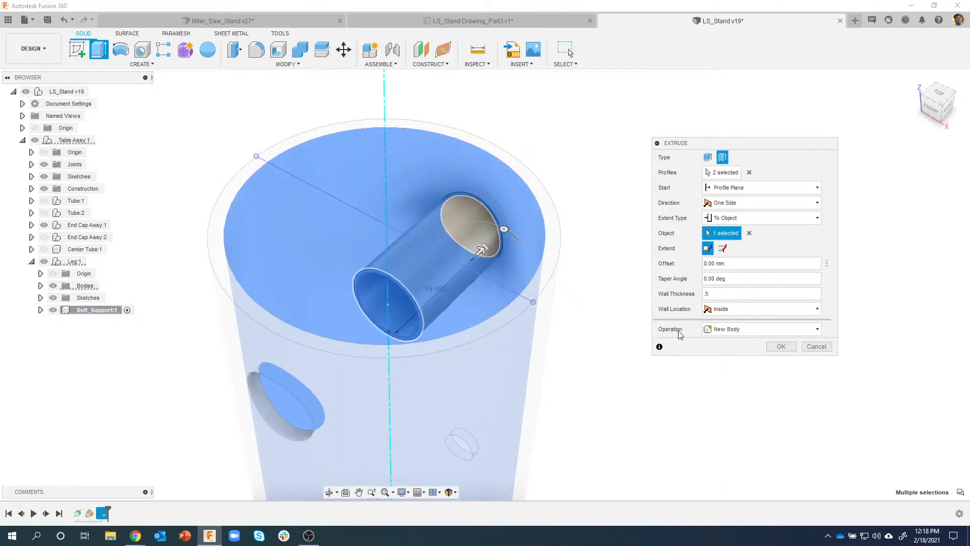
Step: Try a symmetric direction for the thin extrusion and check its available extent types
left_click(741, 204)
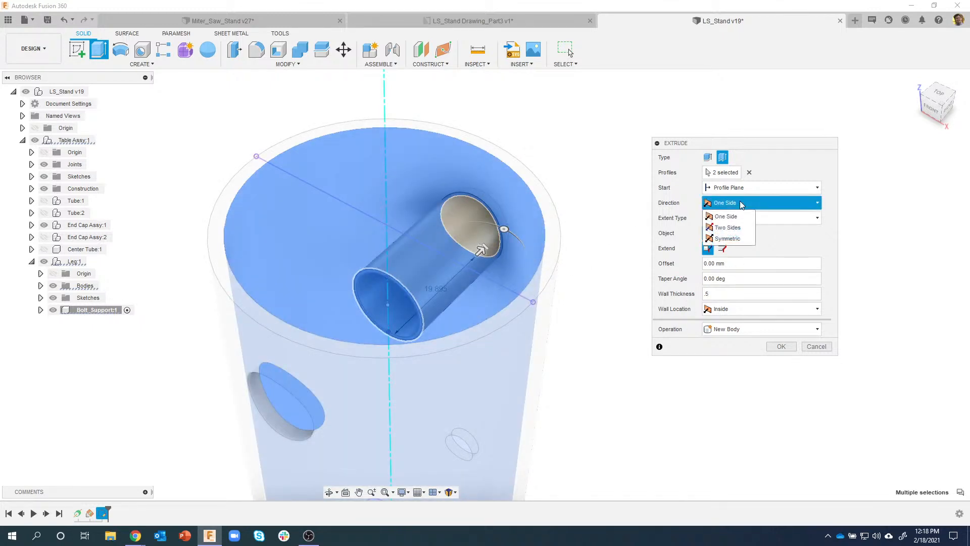
left_click(734, 240)
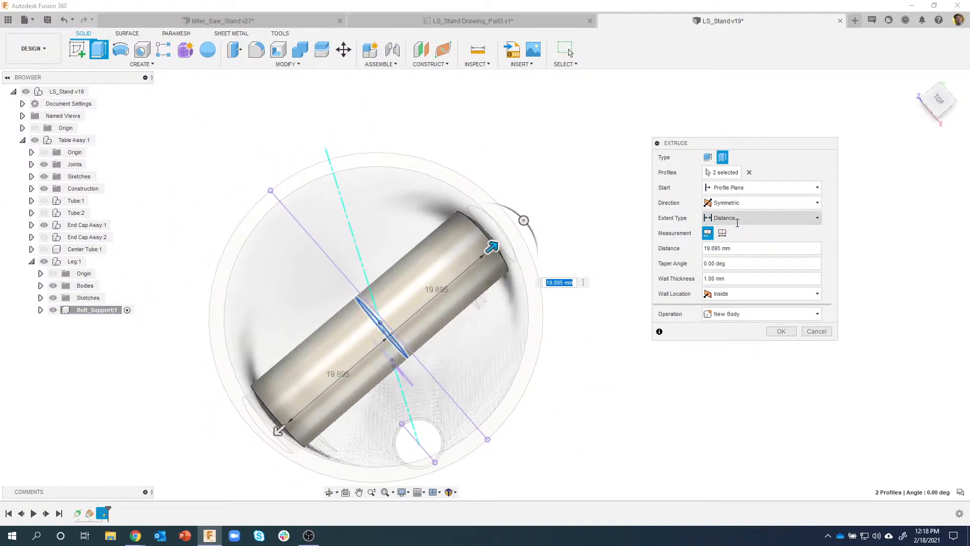
left_click(735, 219)
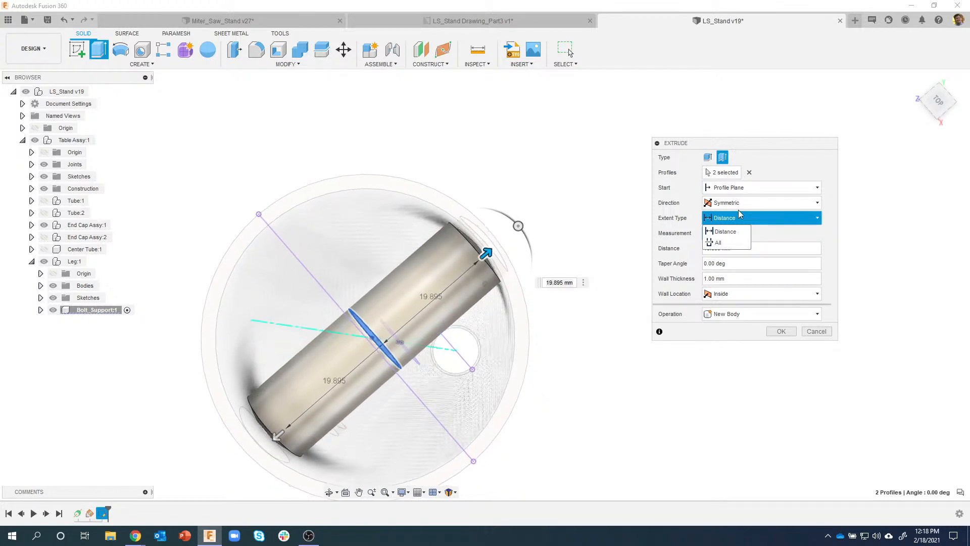
Step: Try extruding the tube in two directions, ending side 1 at the leg's inner face and setting side 2's extent to an object
left_click(770, 204)
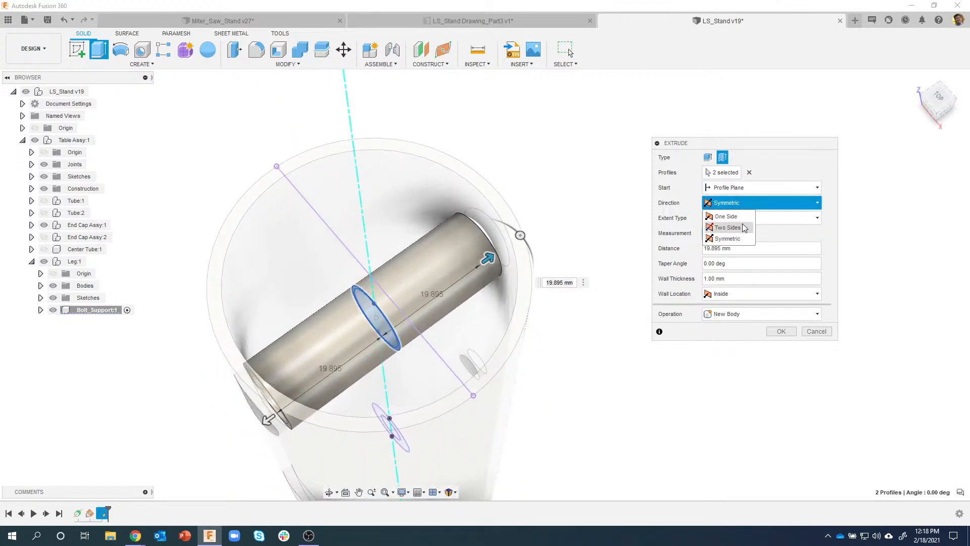
left_click(739, 227)
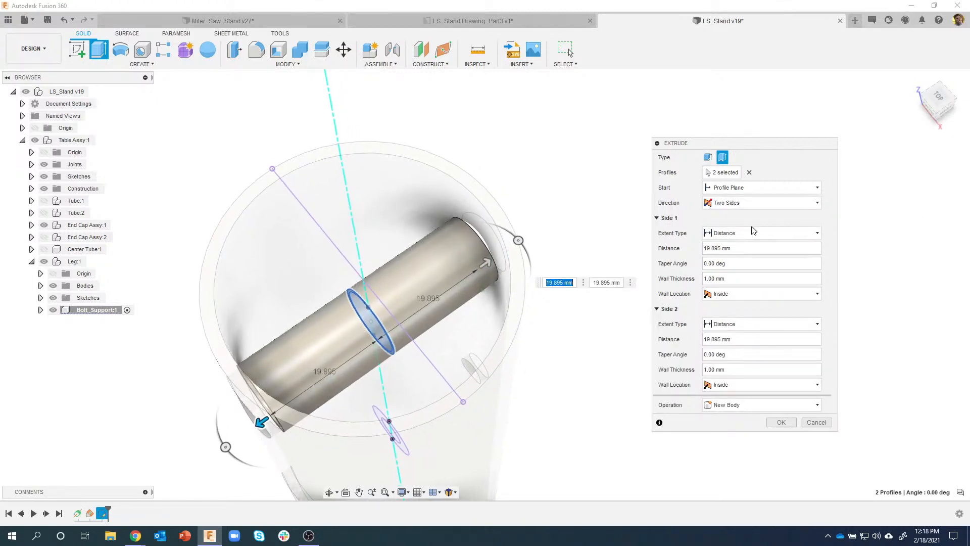
left_click(751, 234)
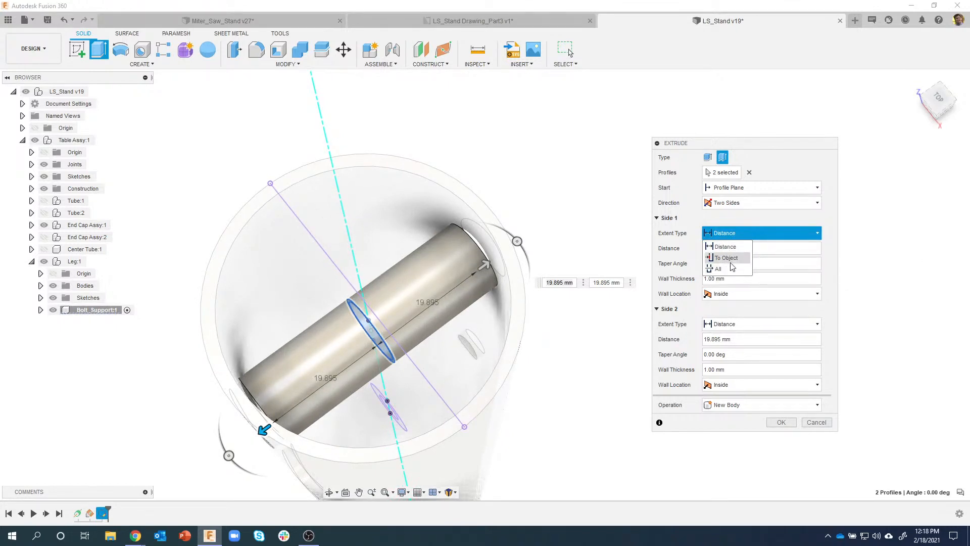
left_click(728, 257)
middle_click_drag(464, 233, 411, 226, "shift")
left_click(411, 226)
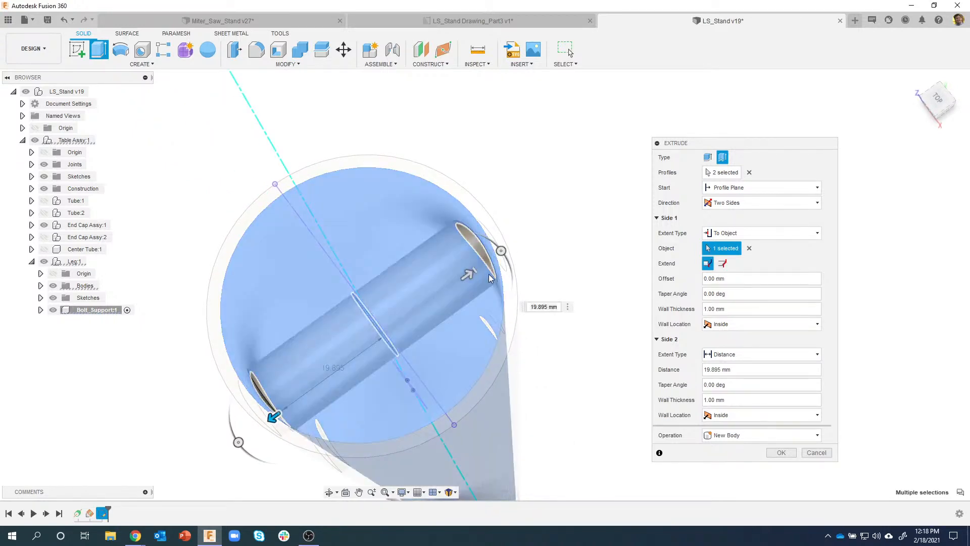
middle_click_drag(490, 275, 573, 323, "shift")
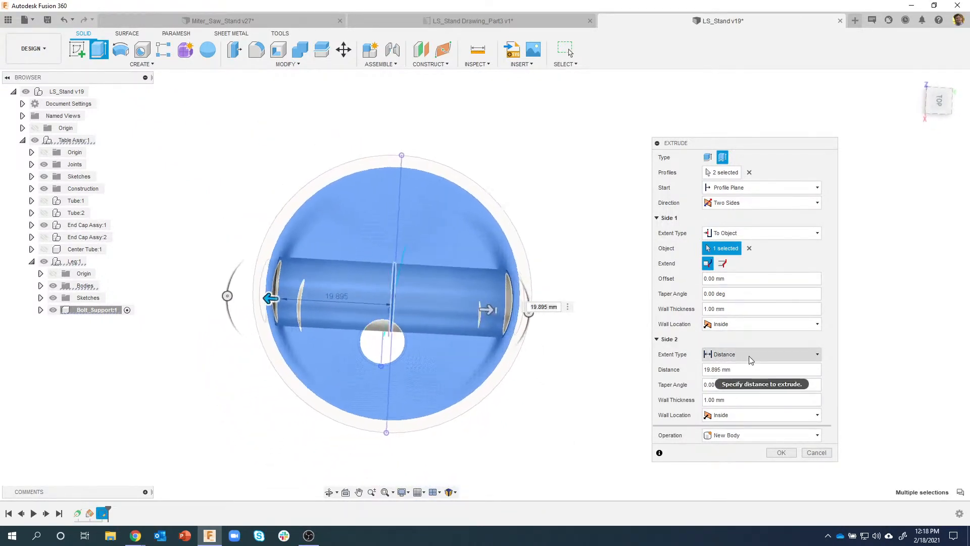
left_click(747, 355)
left_click(740, 379)
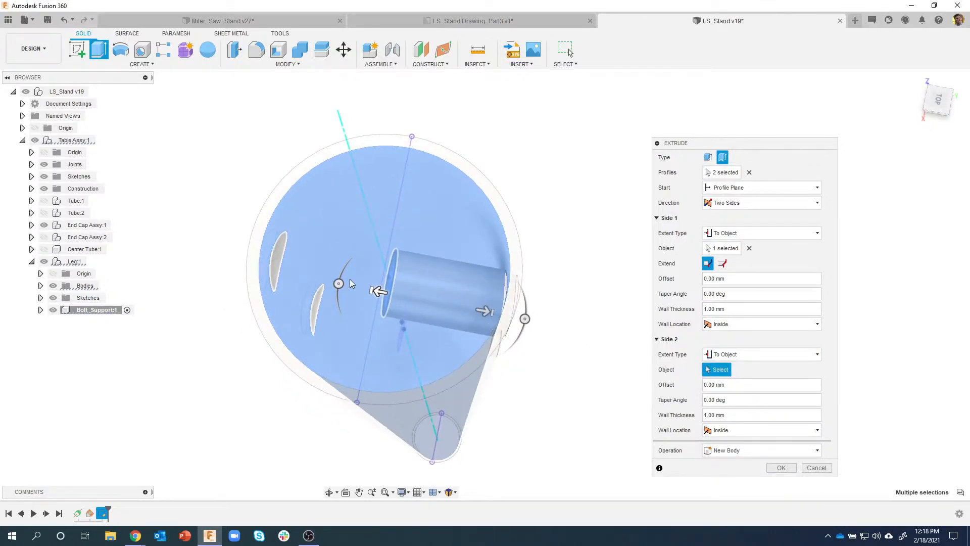
middle_click_drag(391, 297, 337, 304, "shift")
middle_click_drag(368, 353, 489, 262, "shift")
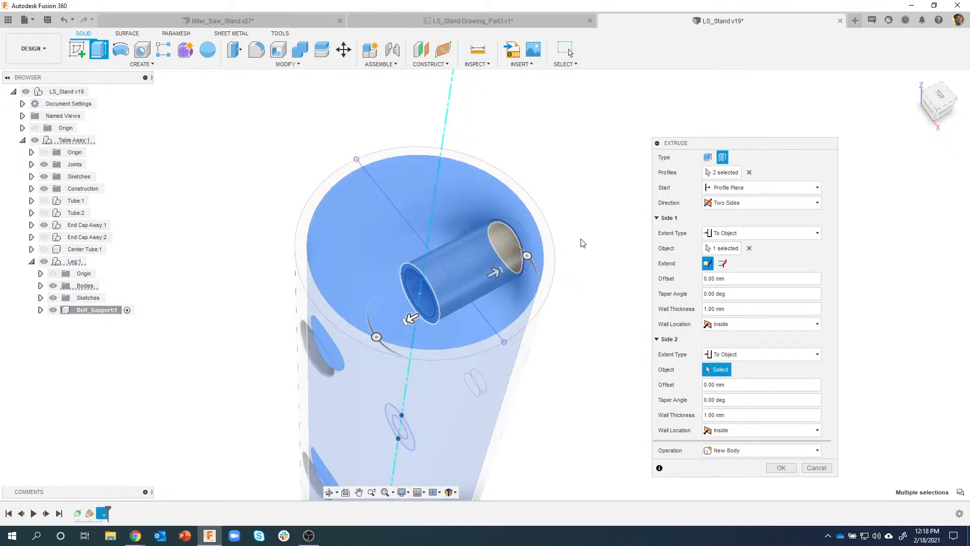
Step: Complete the thin extrusion as a one-sided new body up to the leg's inner face with a 0.5 mm inside wall
left_click(760, 203)
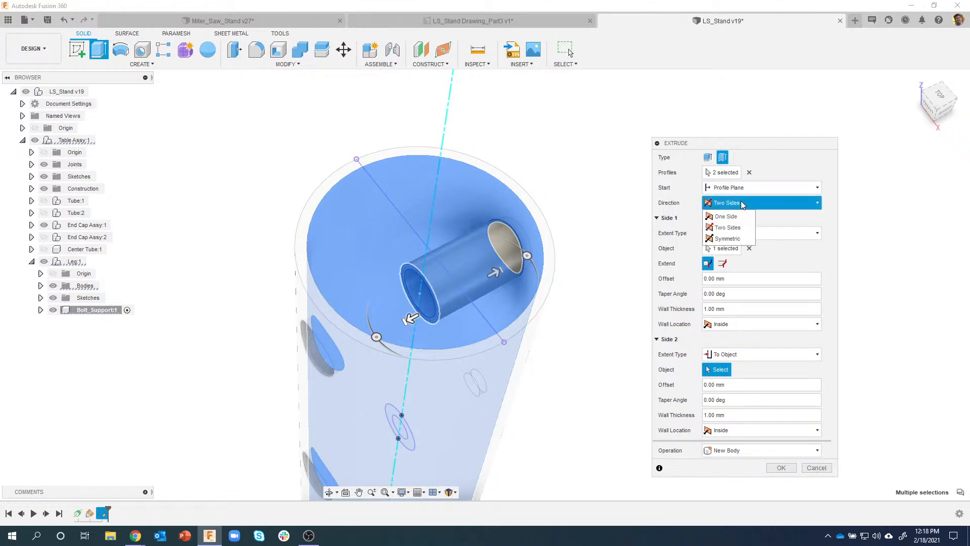
left_click(733, 221)
middle_click_drag(531, 253, 427, 298, "shift")
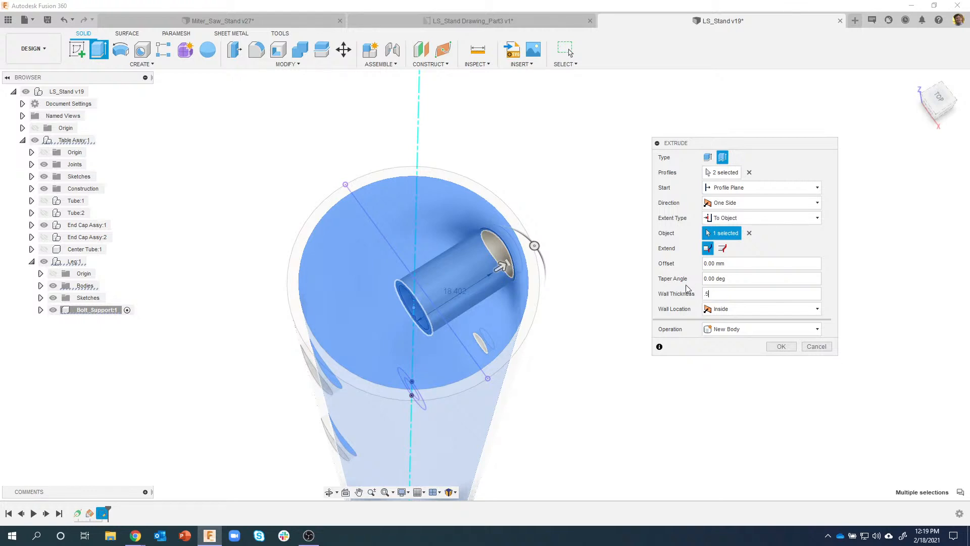
left_click(789, 346)
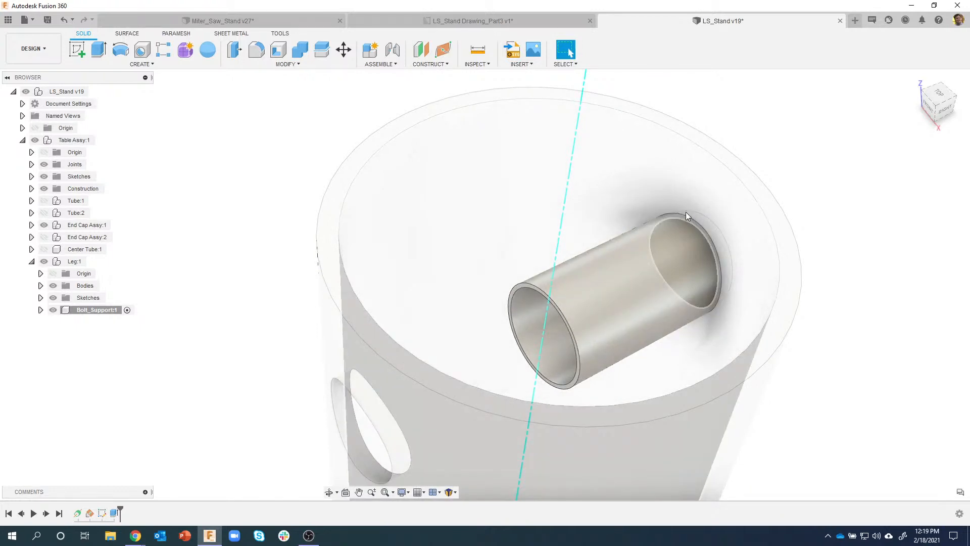
Step: Extrude the support tube's ring-shaped open end face to the opposite side of the leg's inner wall, joining it to the existing tube
middle_click_drag(675, 174, 496, 290, "shift")
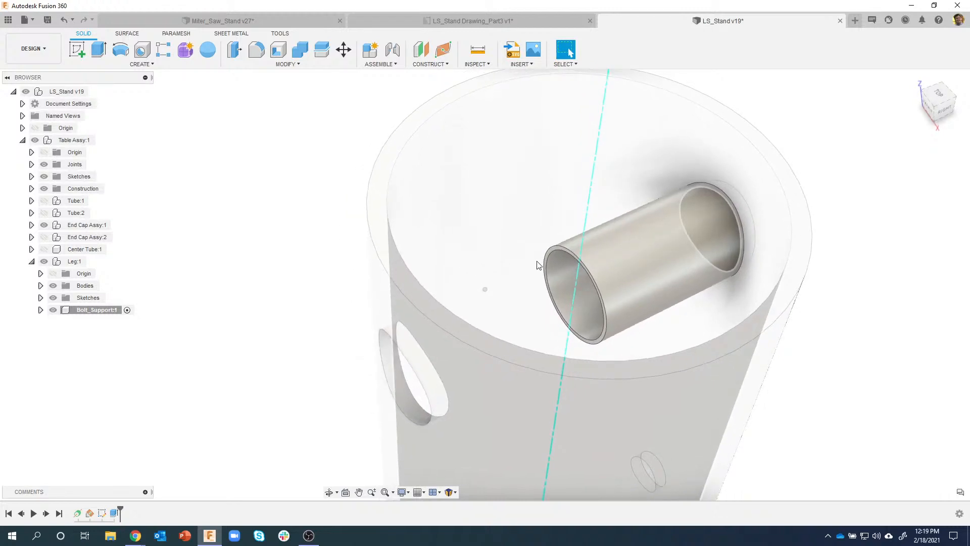
scroll(539, 261, "up", 6)
scroll(572, 242, "down", 6)
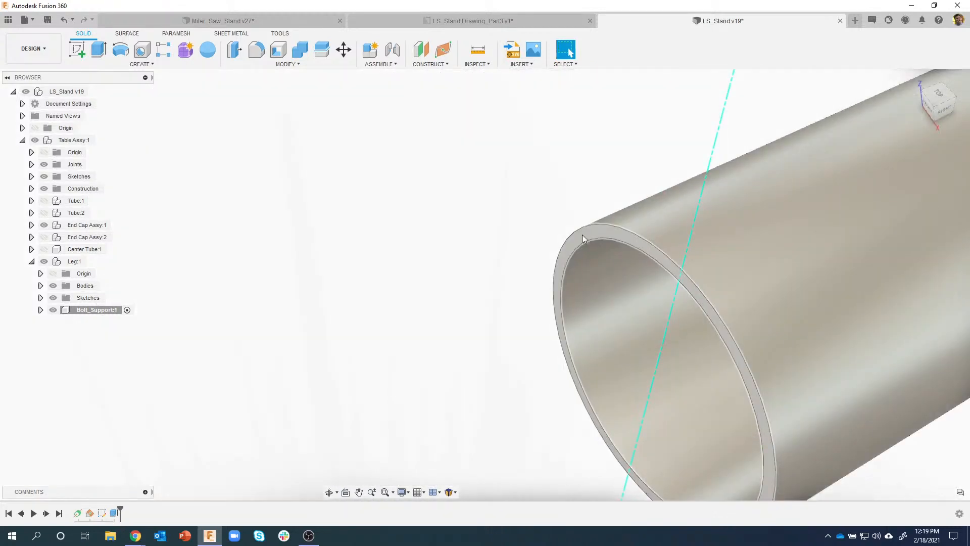
scroll(565, 258, "up", 3)
scroll(561, 268, "up", 2)
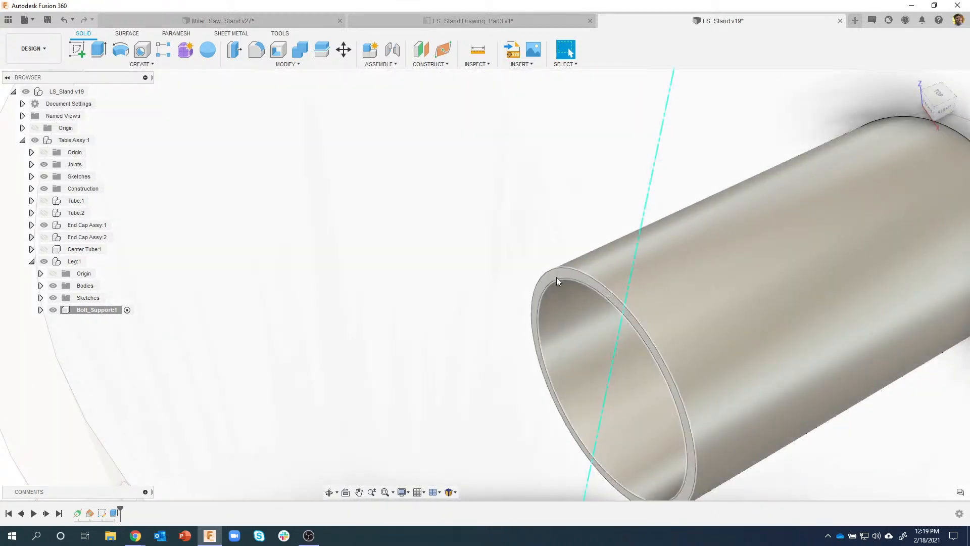
left_click(554, 276)
right_click(554, 276)
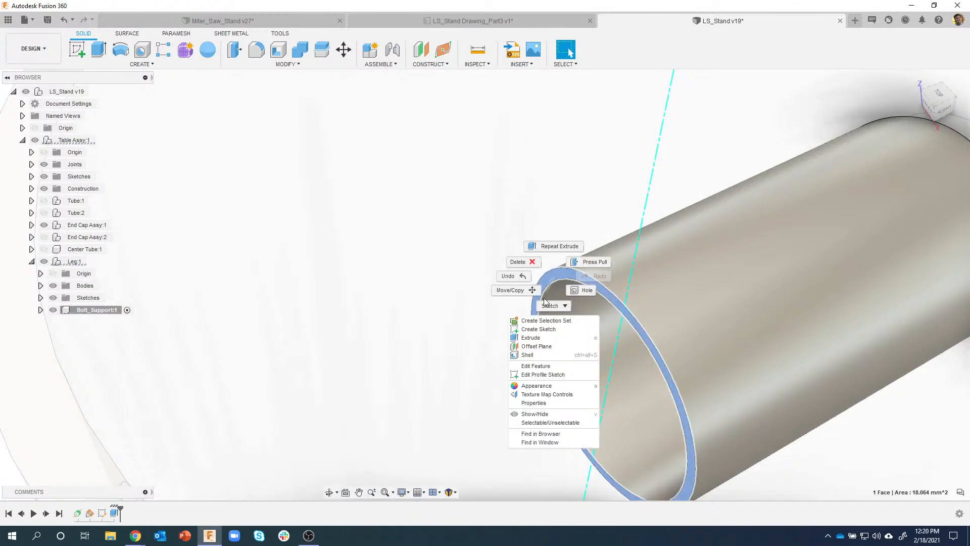
left_click(541, 335)
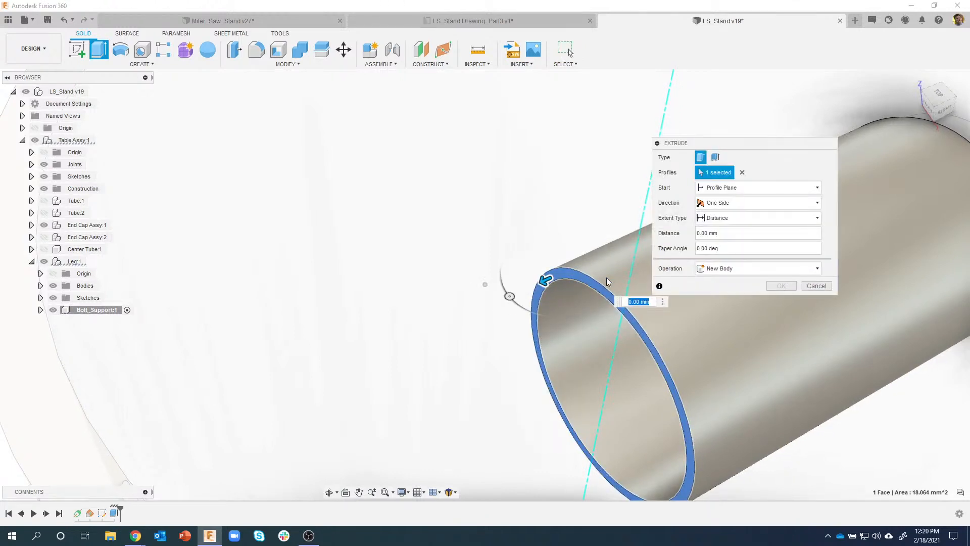
left_click(721, 220)
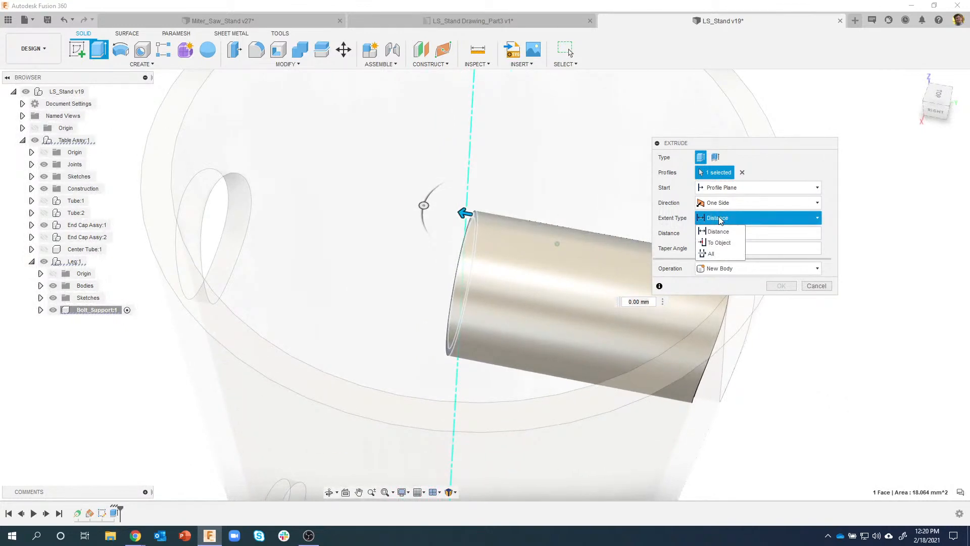
left_click(717, 238)
left_click(312, 173)
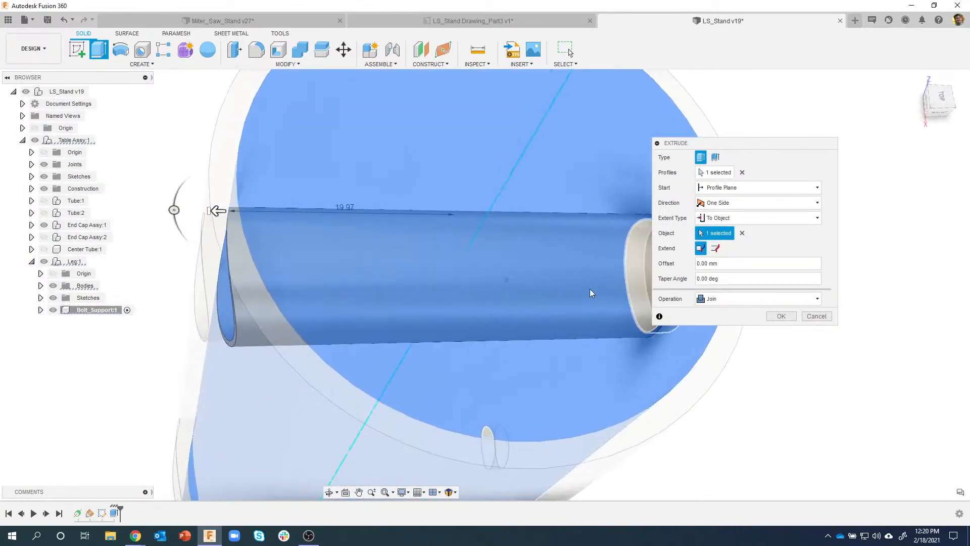
middle_click_drag(592, 293, 565, 293, "shift")
middle_click_drag(410, 305, 364, 296, "shift")
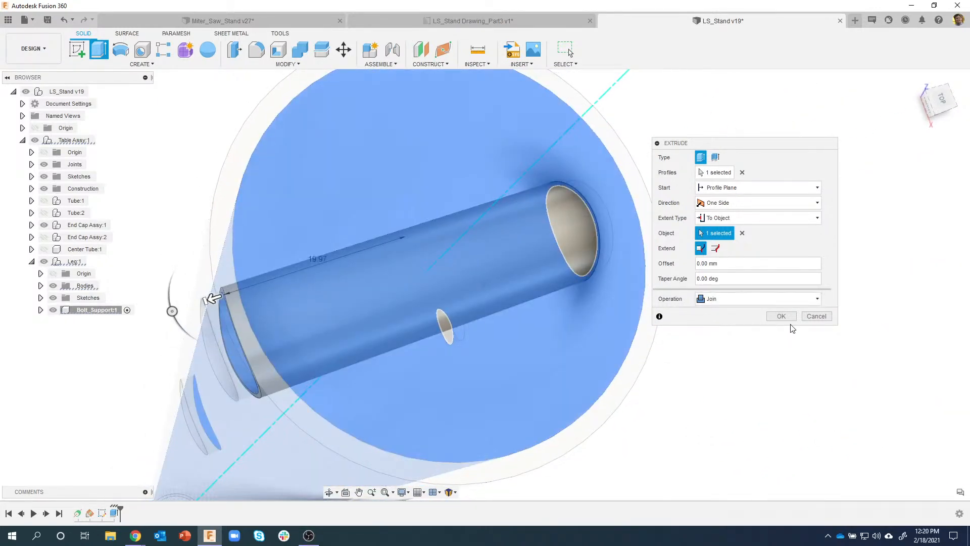
left_click(784, 317)
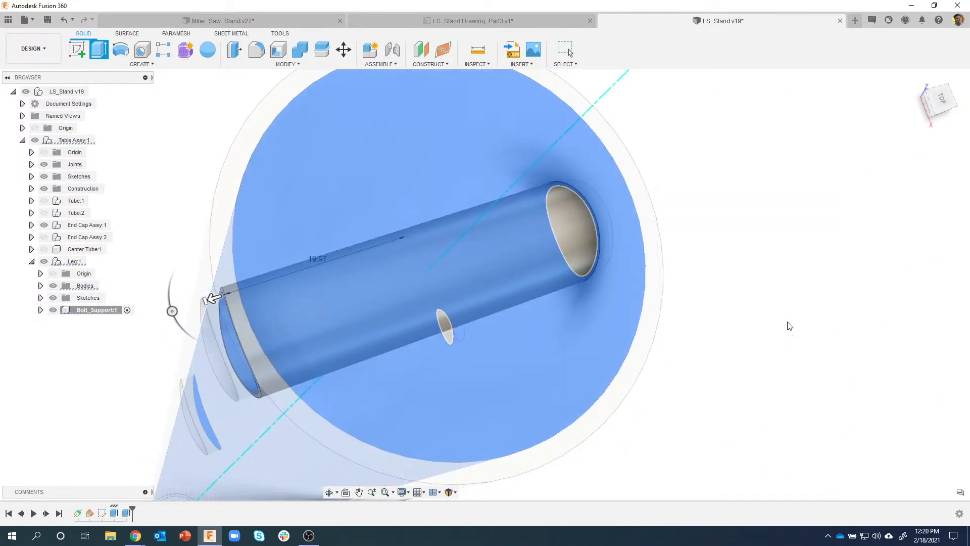
middle_click_drag(754, 374, 713, 331, "shift")
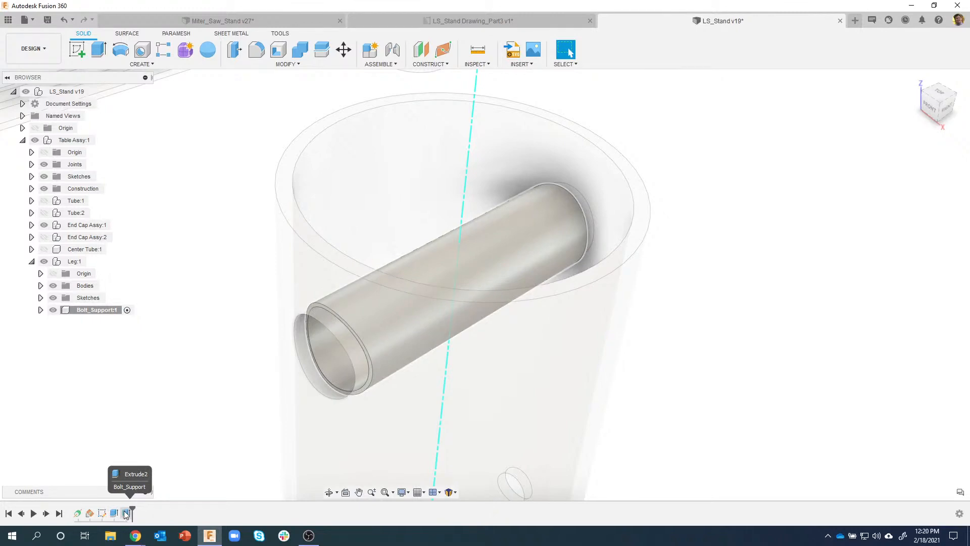
middle_click_drag(387, 274, 313, 283, "shift")
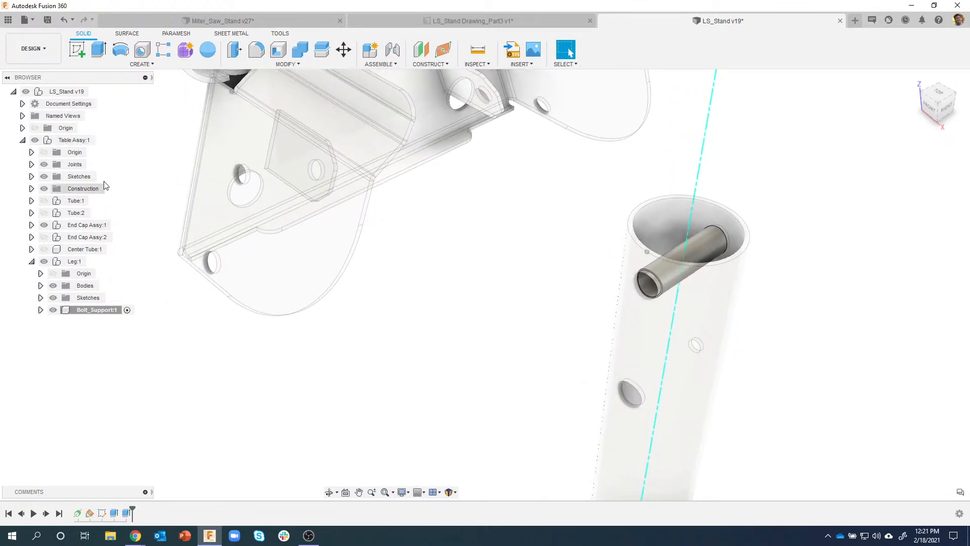
right_click(73, 144)
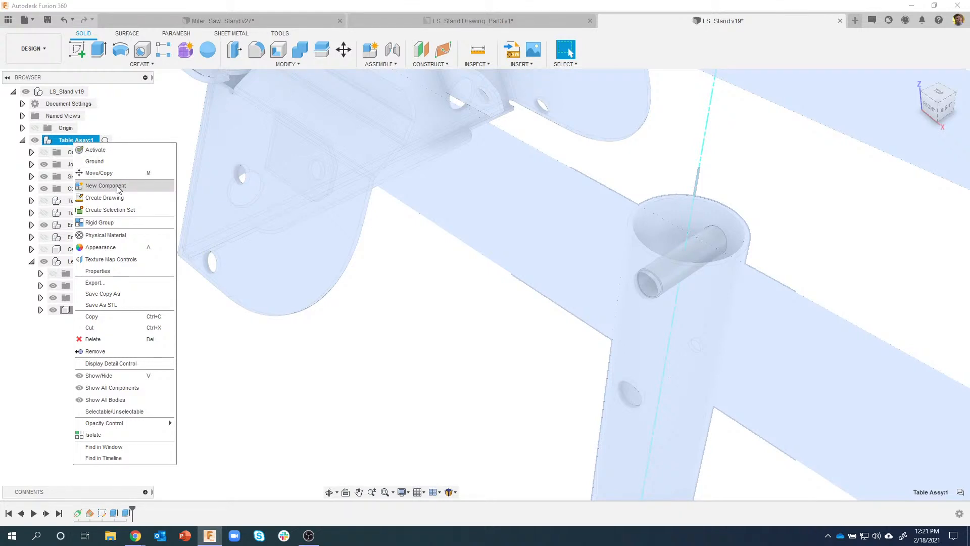
left_click(235, 387)
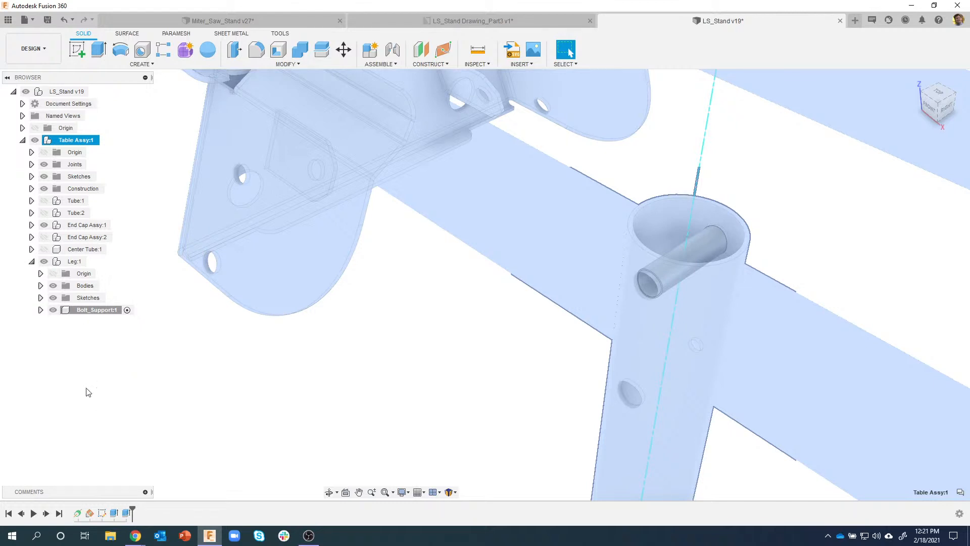
key("Escape")
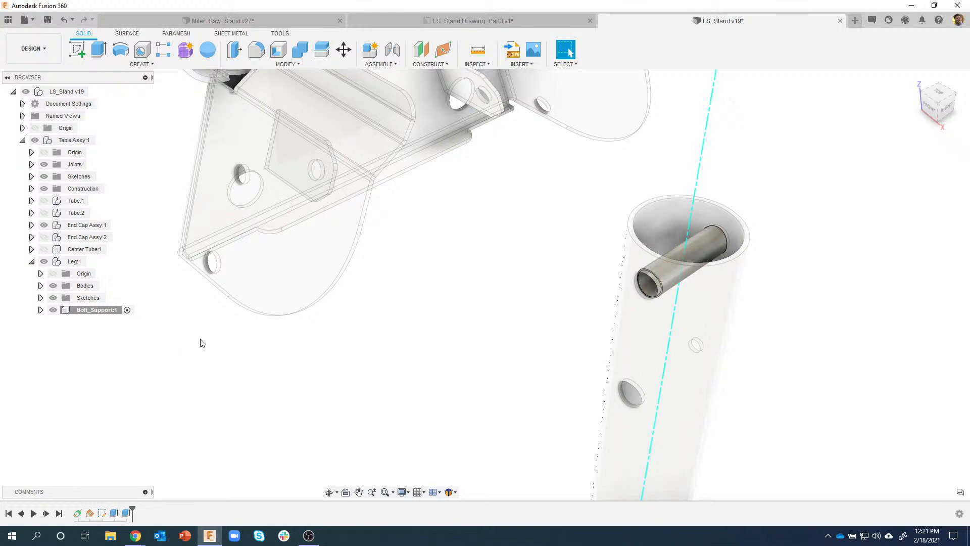
Step: Create an activated internal standard component named Lock Pin under Table Assy
right_click(74, 145)
left_click(115, 190)
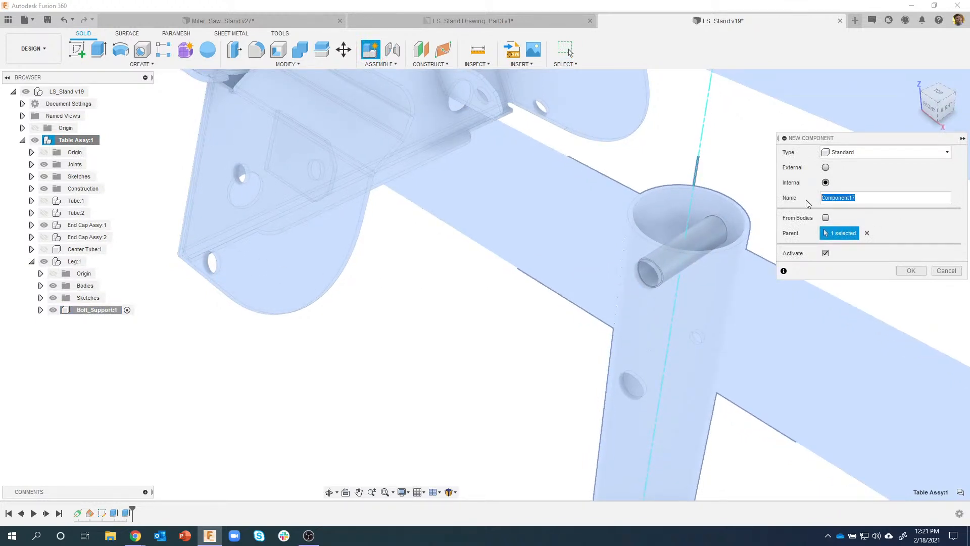
type("Lock Pin")
key("Return")
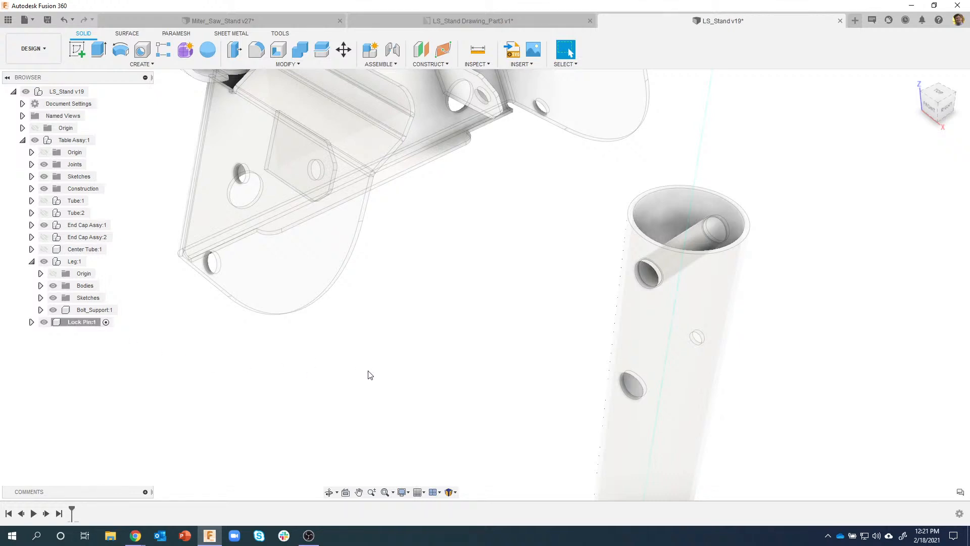
middle_click_drag(368, 371, 412, 346, "shift")
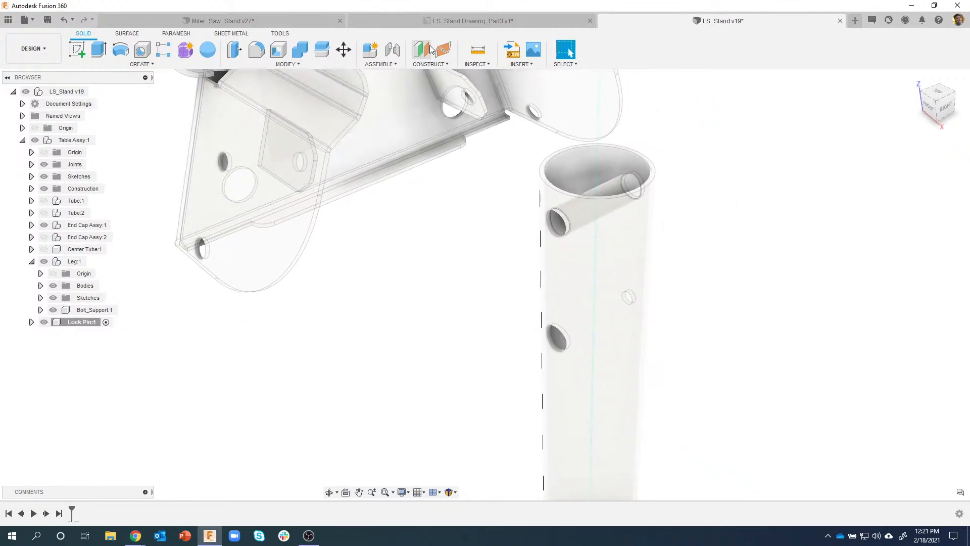
Step: Examine the Lock Pin sheet of the LS_Stand Drawing_Part3 drawing for the pin's dimensions, then return to the LS_Stand model
left_click(473, 20)
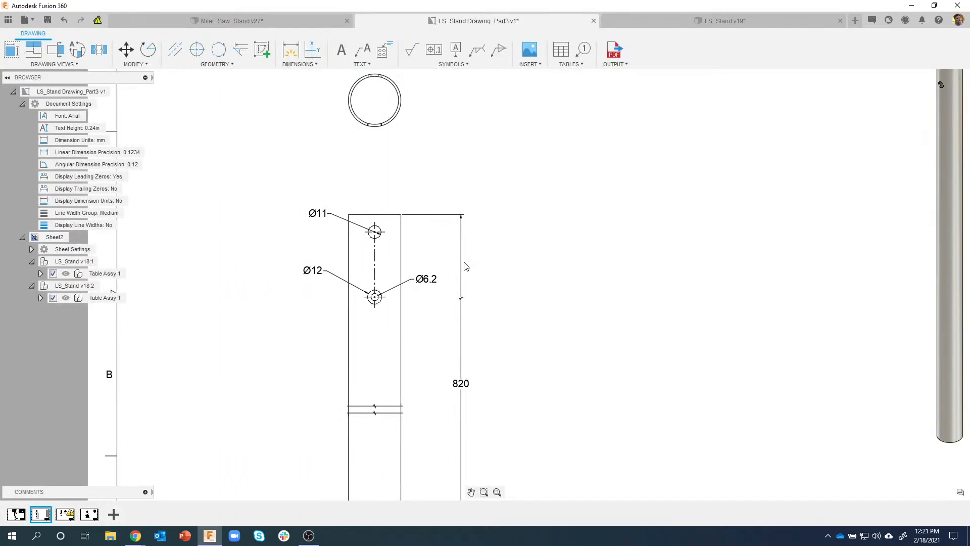
left_click(65, 514)
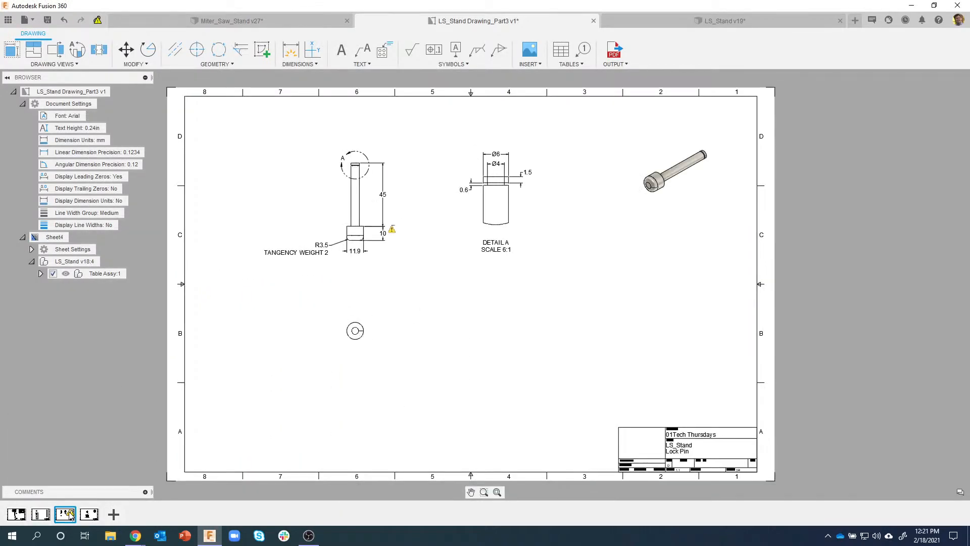
scroll(373, 195, "up", 5)
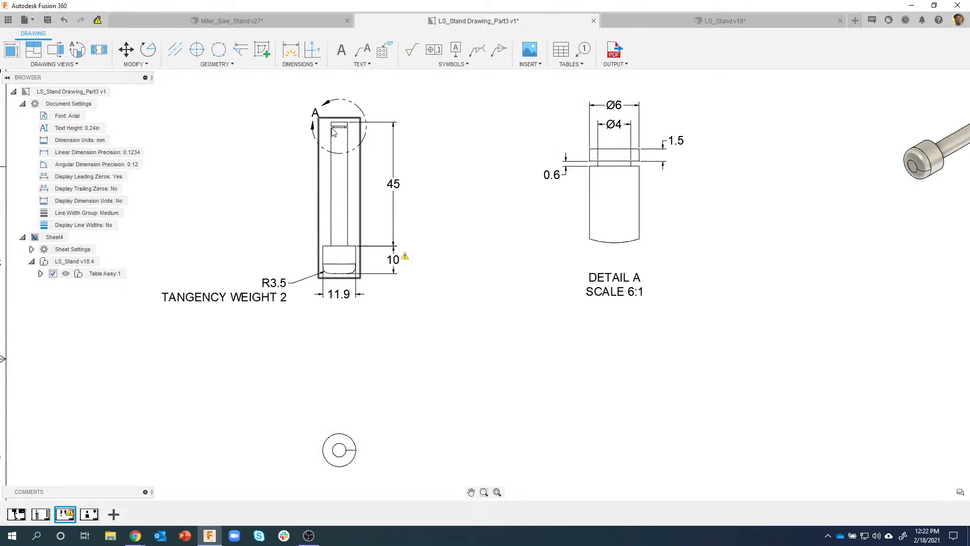
middle_click_drag(771, 209, 645, 232)
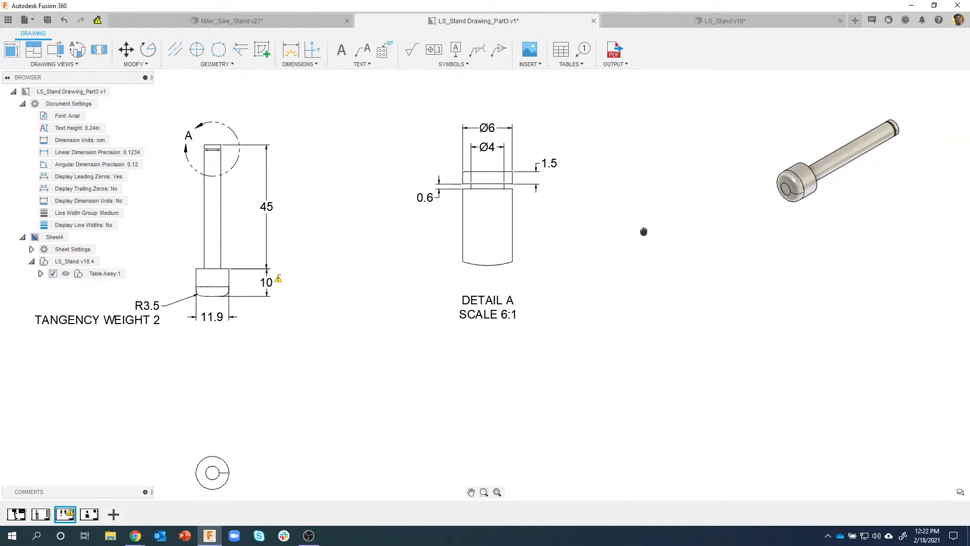
mouse_move(628, 301)
middle_mouse_down()
mouse_move(641, 277)
mouse_move(719, 257)
middle_mouse_up()
middle_click_drag(270, 288, 313, 303)
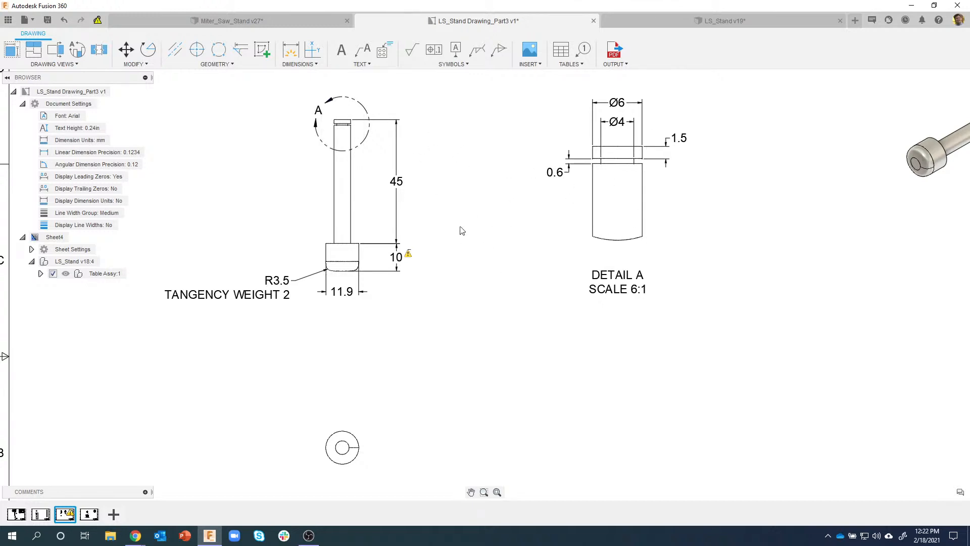
left_click(681, 20)
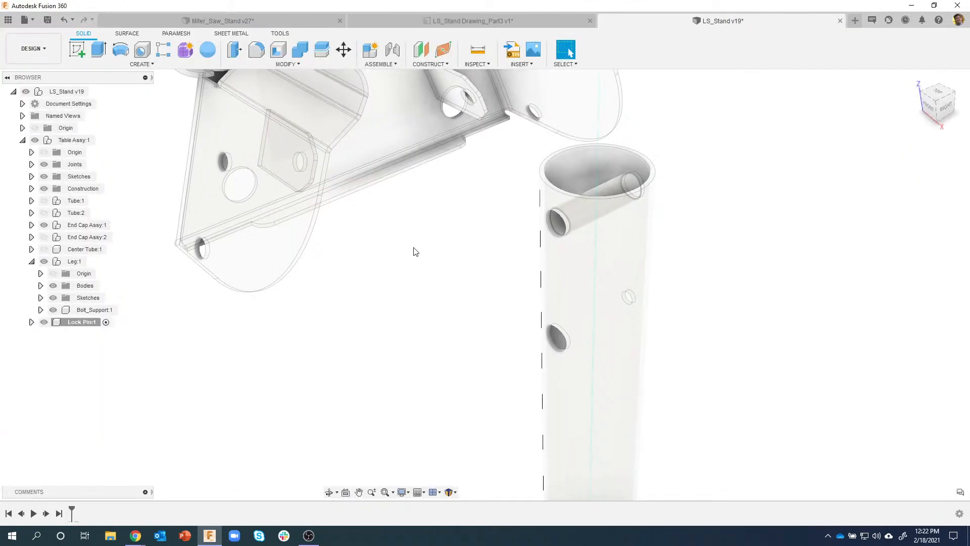
Step: Create the lock pin's head as a new-body cylinder on the front origin plane beside the leg, 11.9 mm in diameter and 10 mm high
left_click(140, 64)
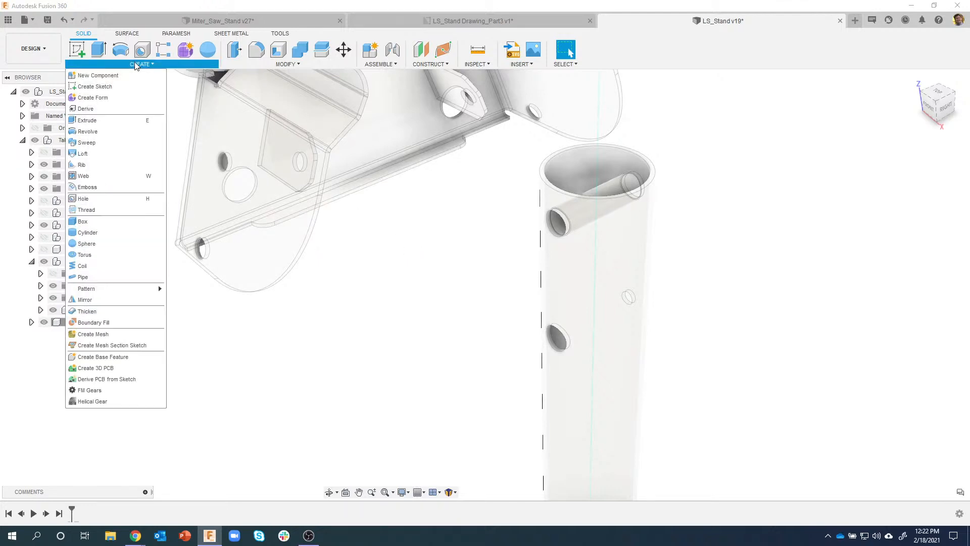
left_click(107, 232)
scroll(359, 320, "down", 3)
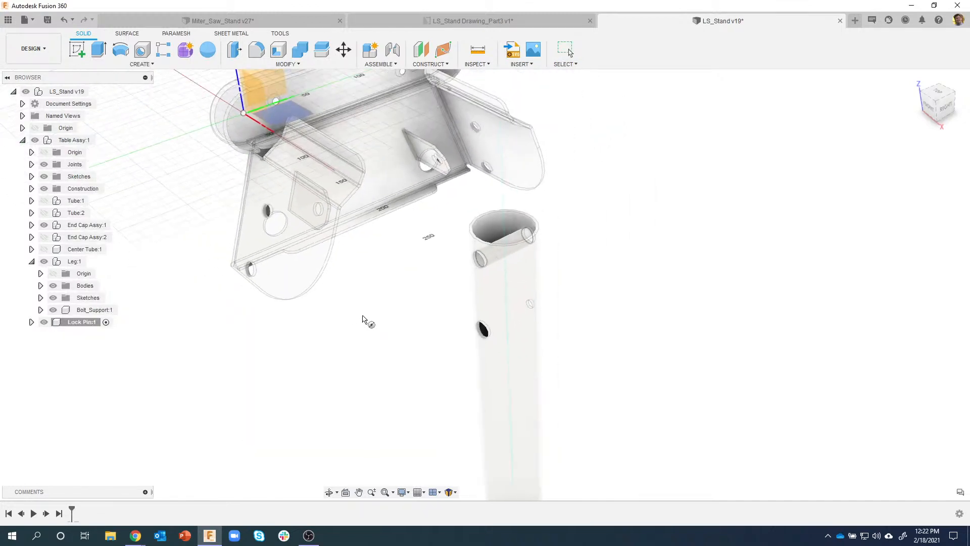
middle_click_drag(363, 317, 393, 274, "shift")
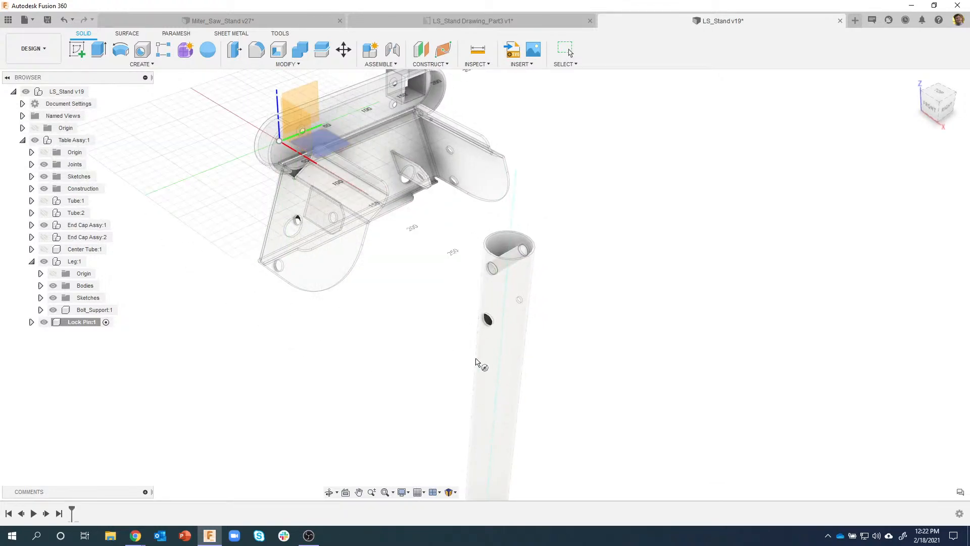
middle_click_drag(476, 358, 501, 299, "shift")
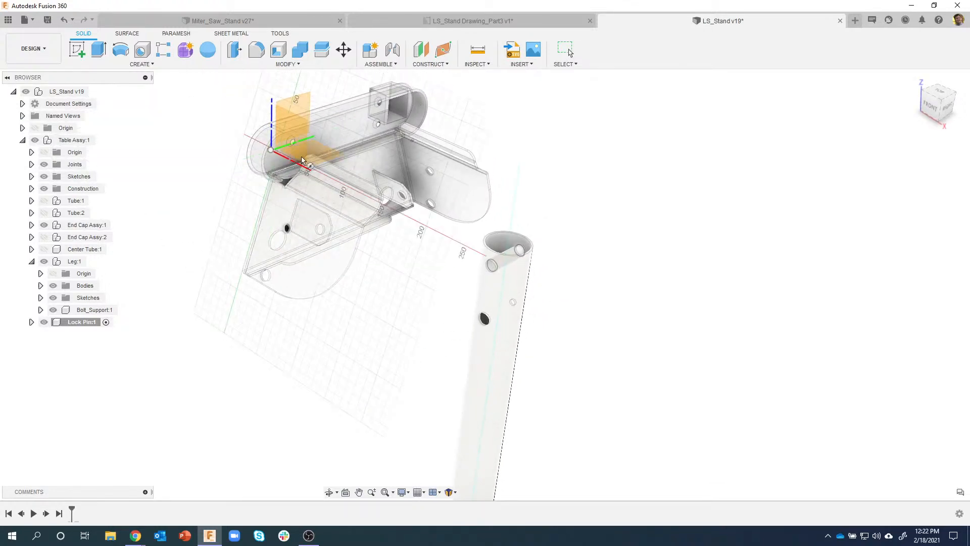
left_click(305, 131)
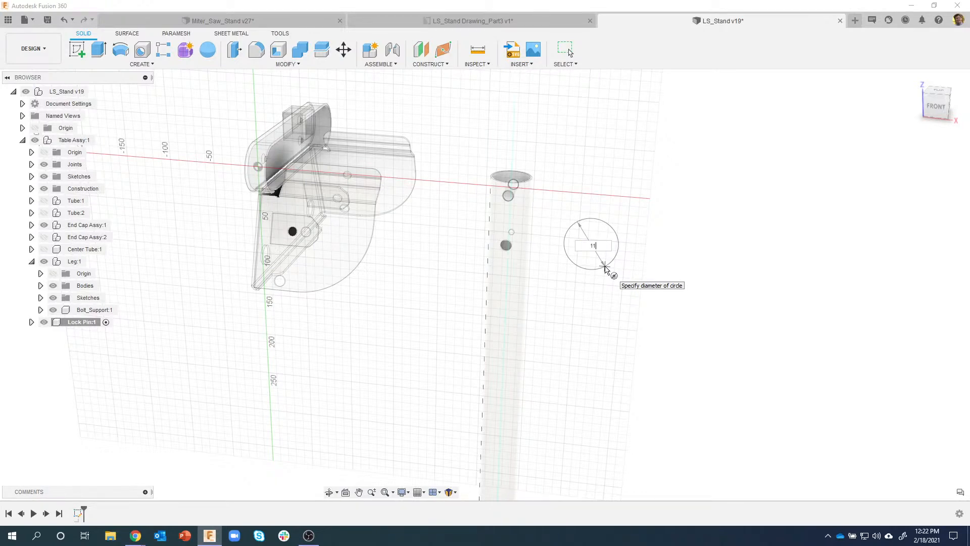
key("Tab")
key("Return")
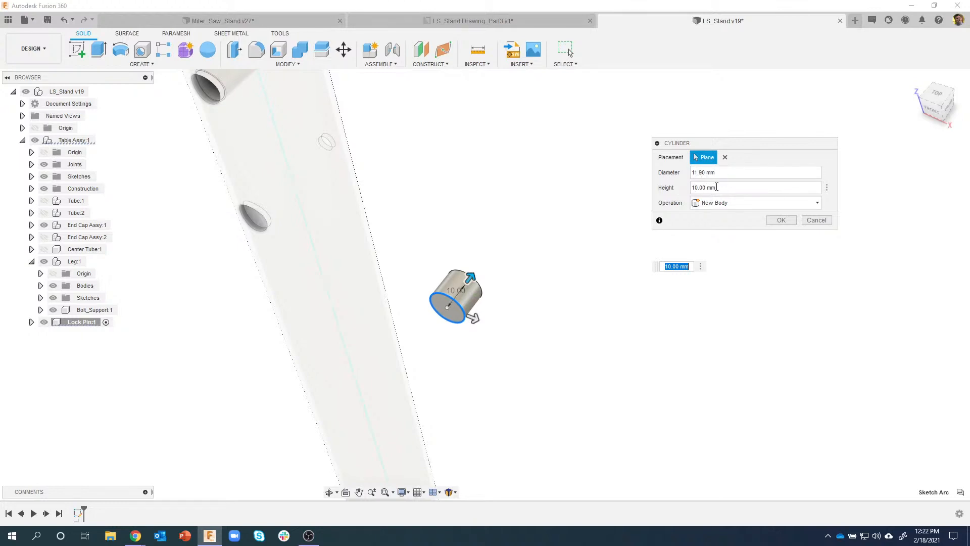
left_click(780, 220)
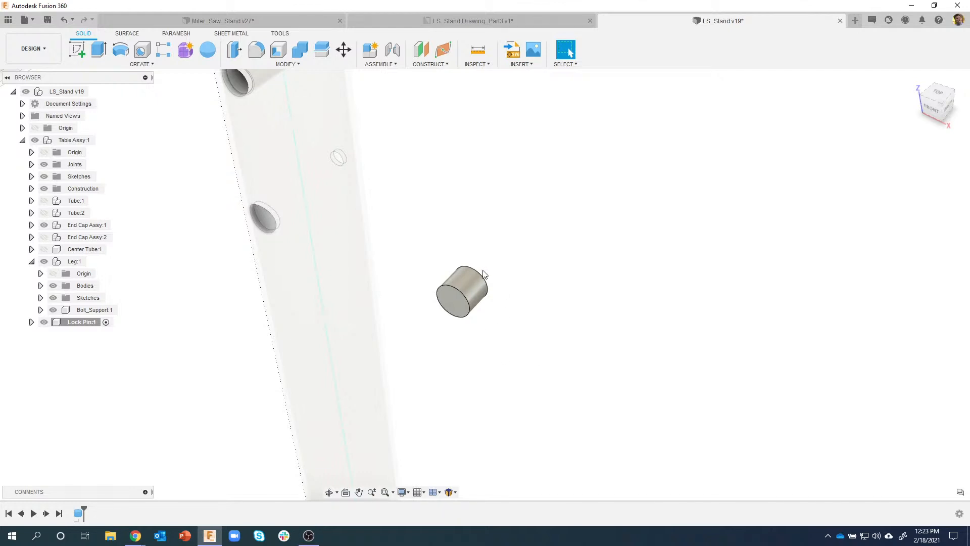
Step: Add the pin's shank as a cylinder centred on the head's end face, 6 mm in diameter and 45 mm long, joined to the head
middle_click_drag(497, 227, 426, 225, "shift")
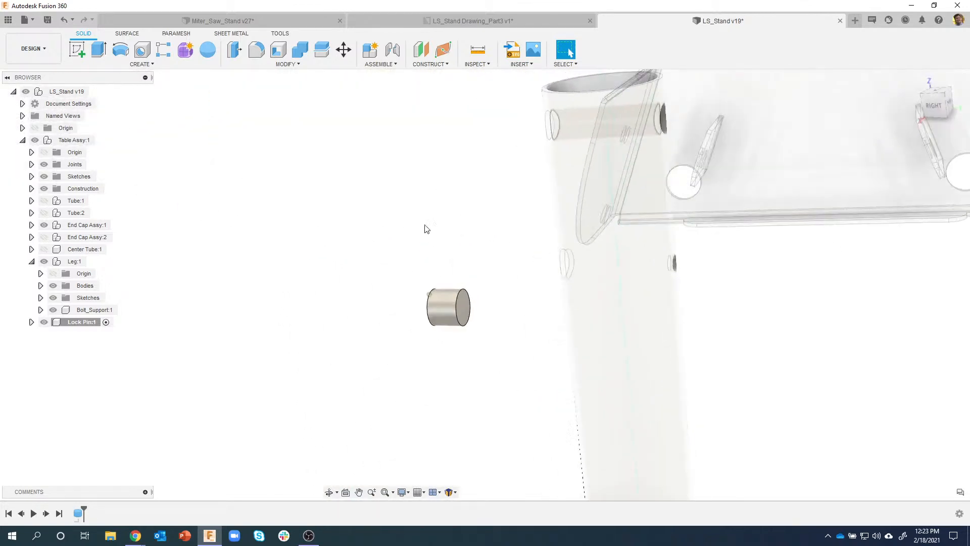
left_click(142, 64)
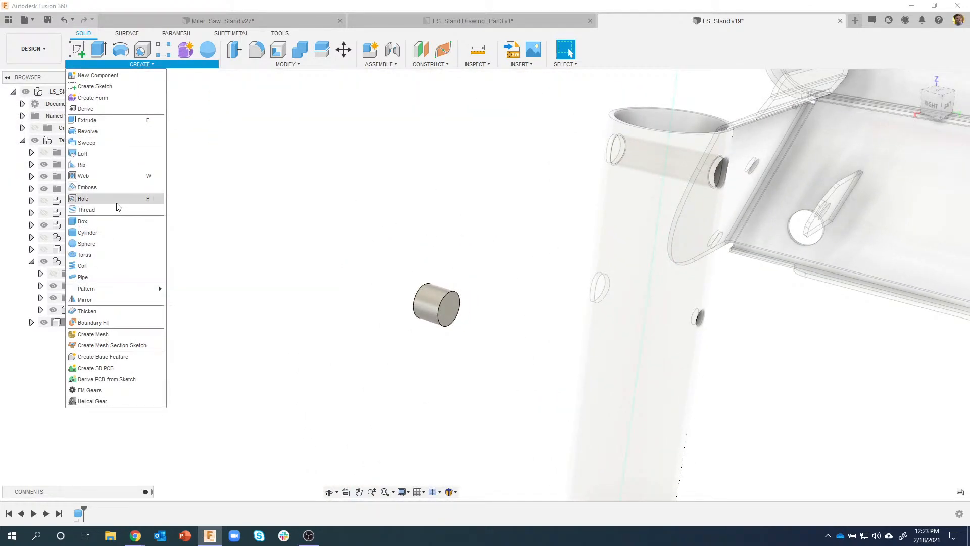
left_click(291, 167)
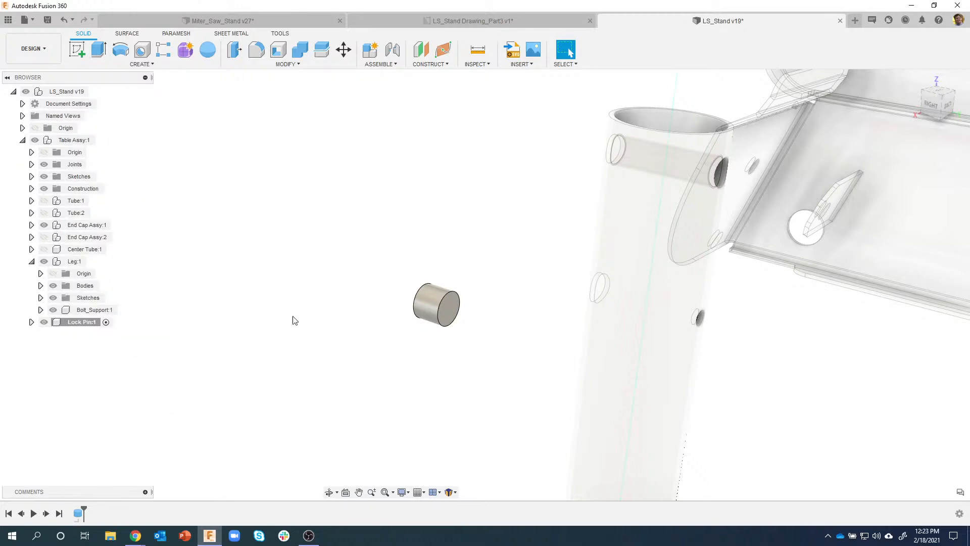
right_click_drag(303, 228, 303, 228)
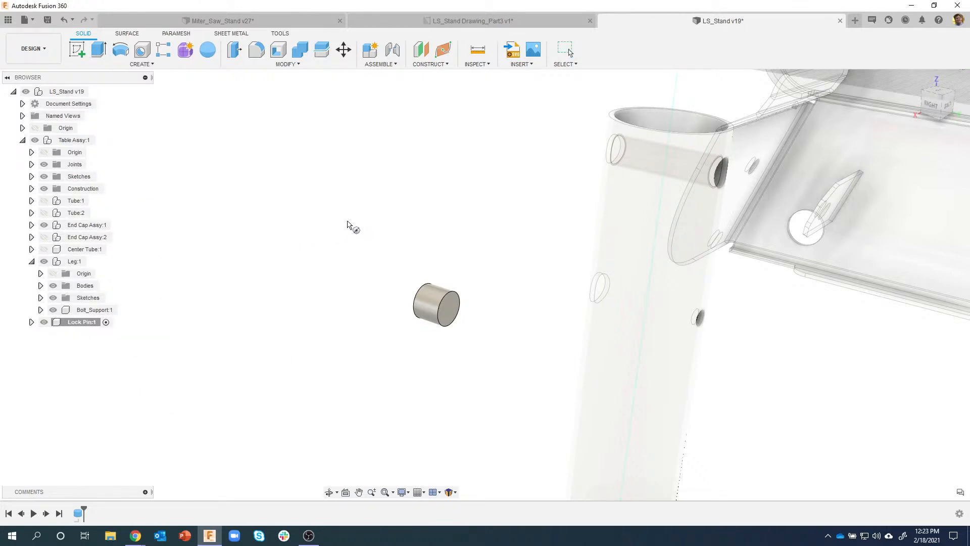
left_click(442, 304)
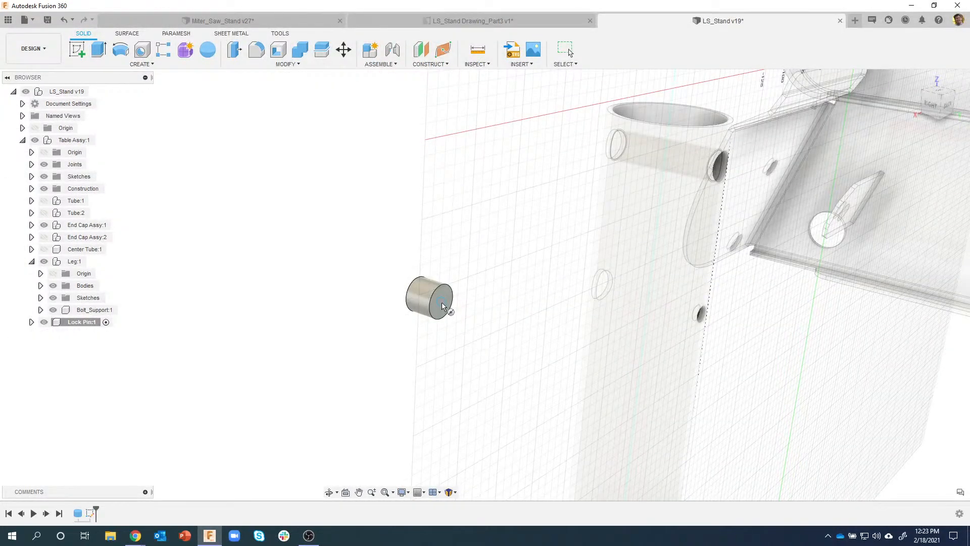
left_click(441, 303)
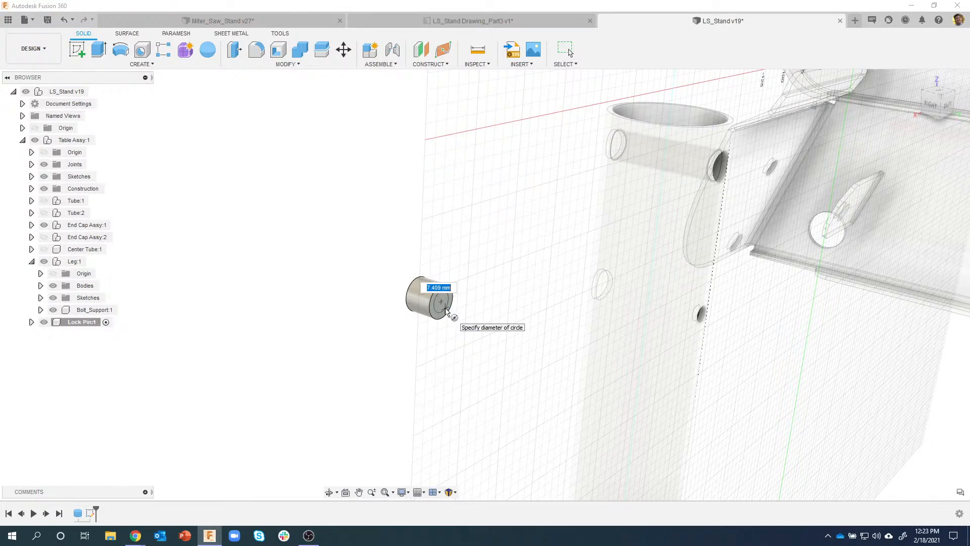
type("6")
key("Return")
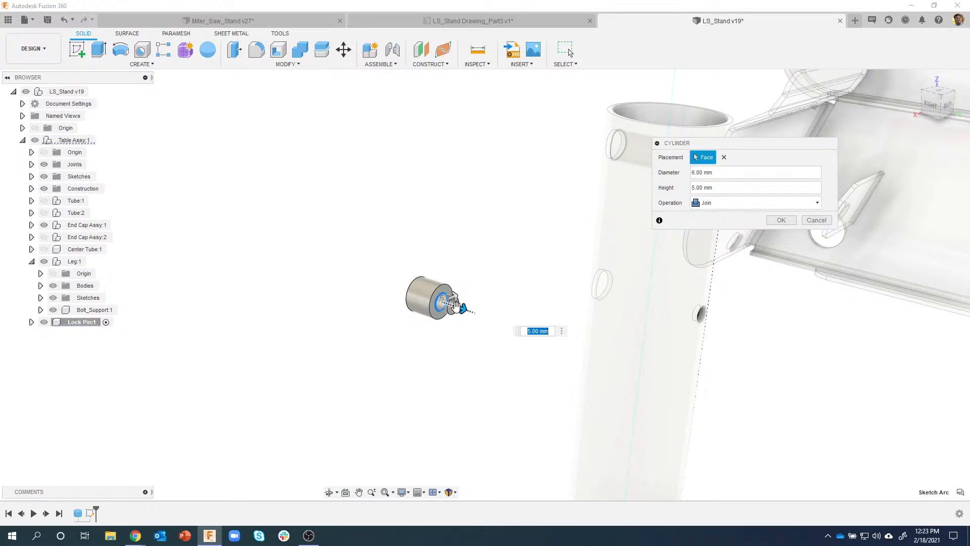
left_click_drag(460, 307, 605, 369)
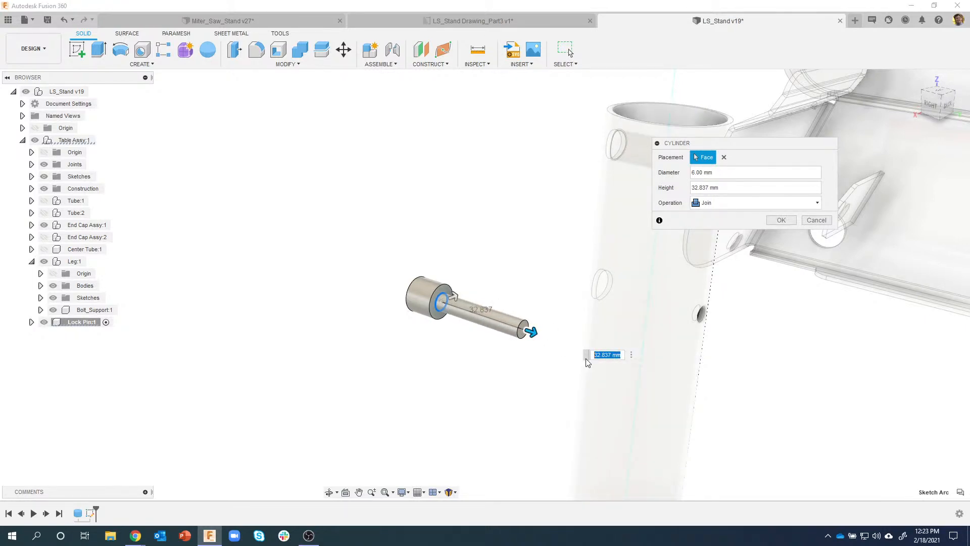
type("0")
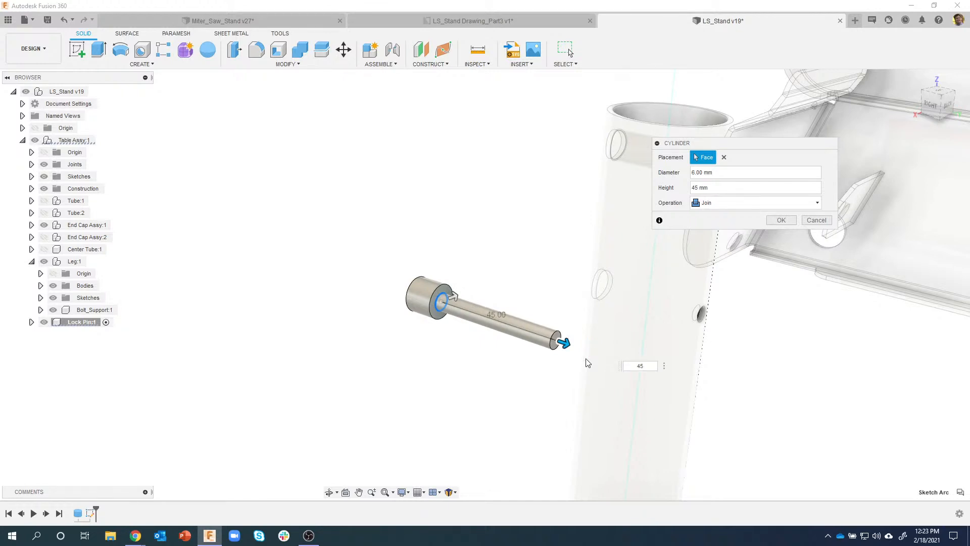
key("Return")
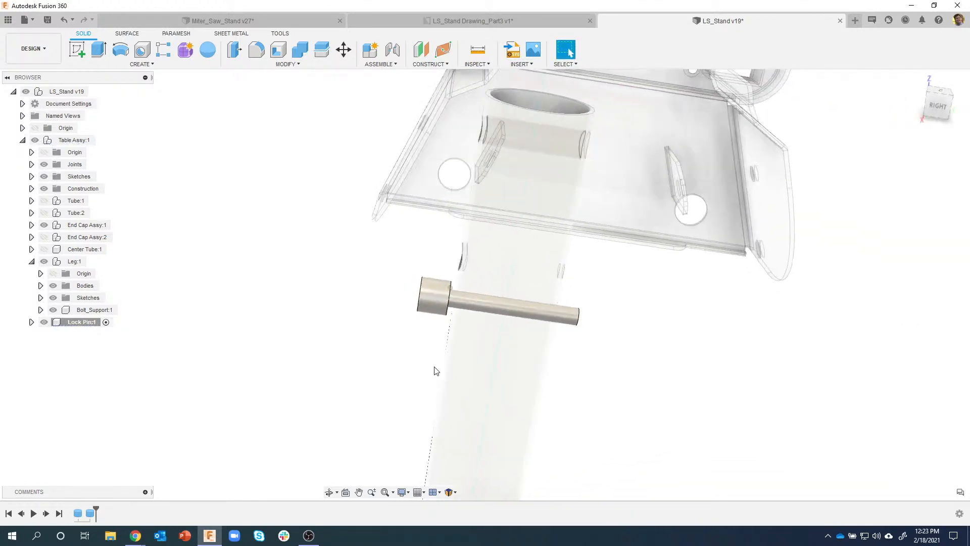
Step: Examine the Lock Pin component's bodies and the shank cylinder's feature settings, including its operation type
left_click(32, 322)
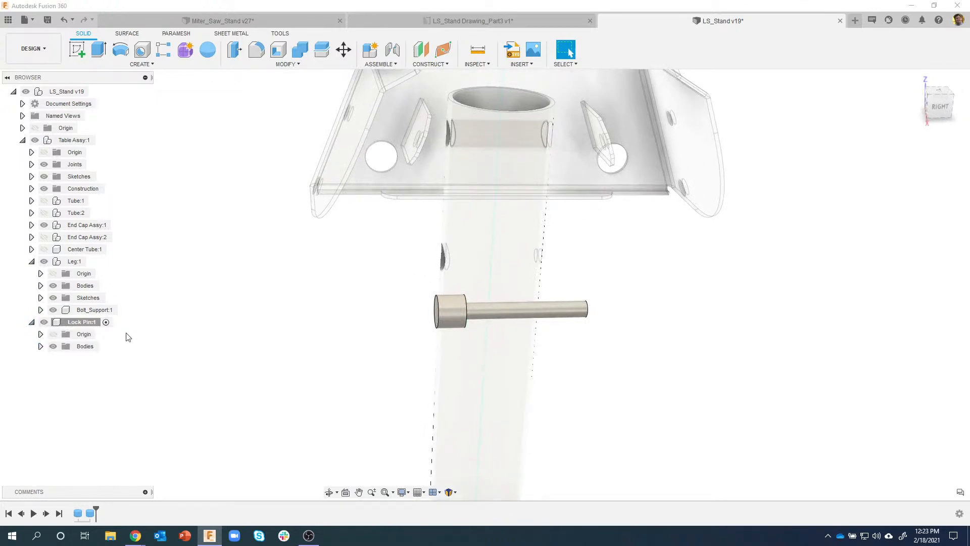
left_click(41, 346)
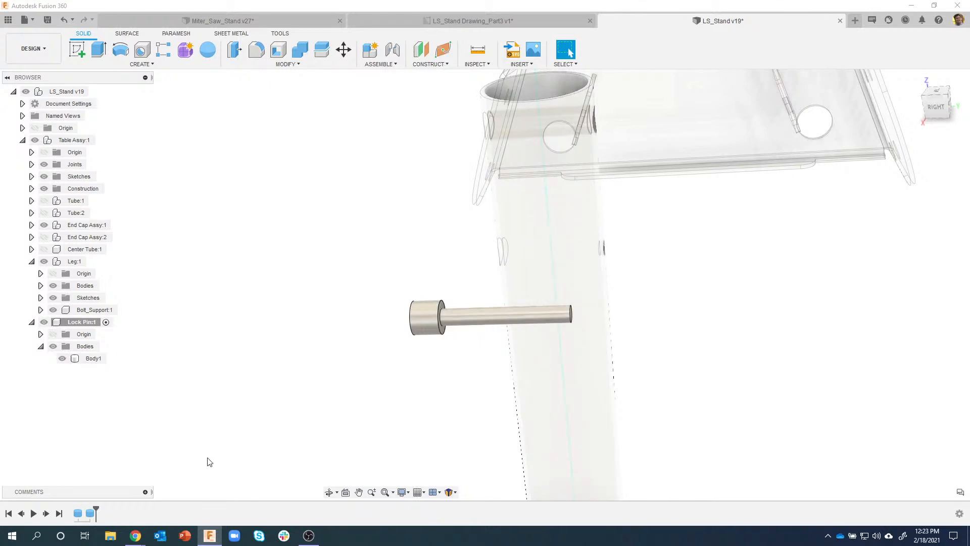
double_click(90, 513)
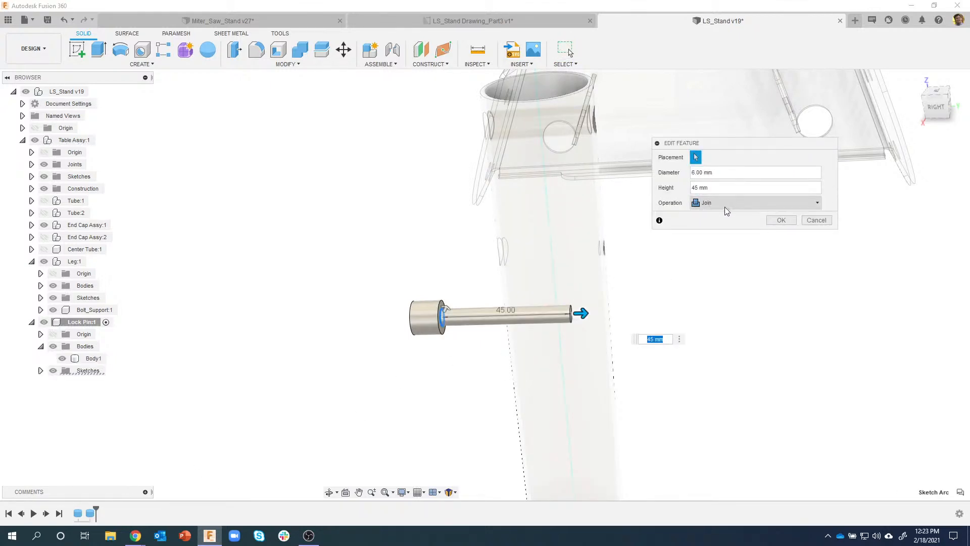
left_click(815, 221)
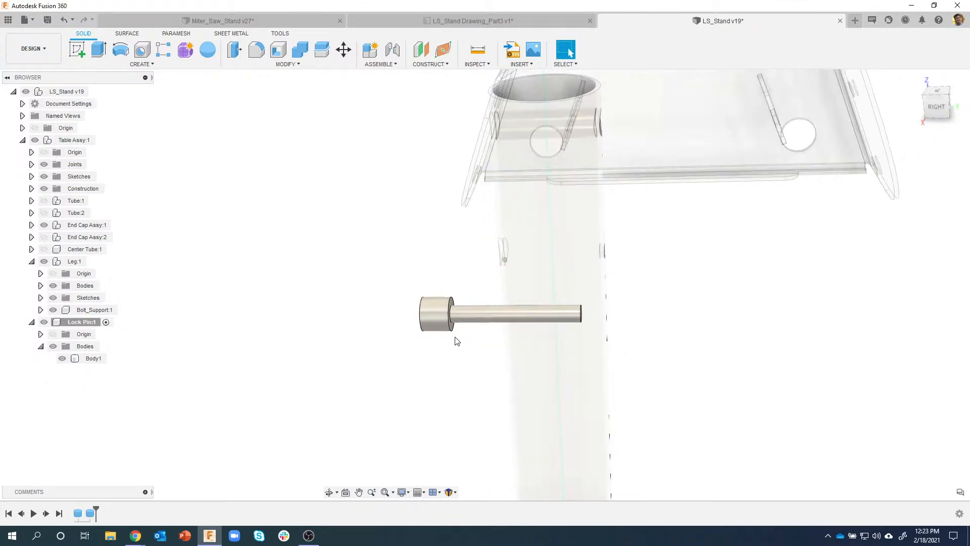
middle_click_drag(455, 337, 451, 308, "shift")
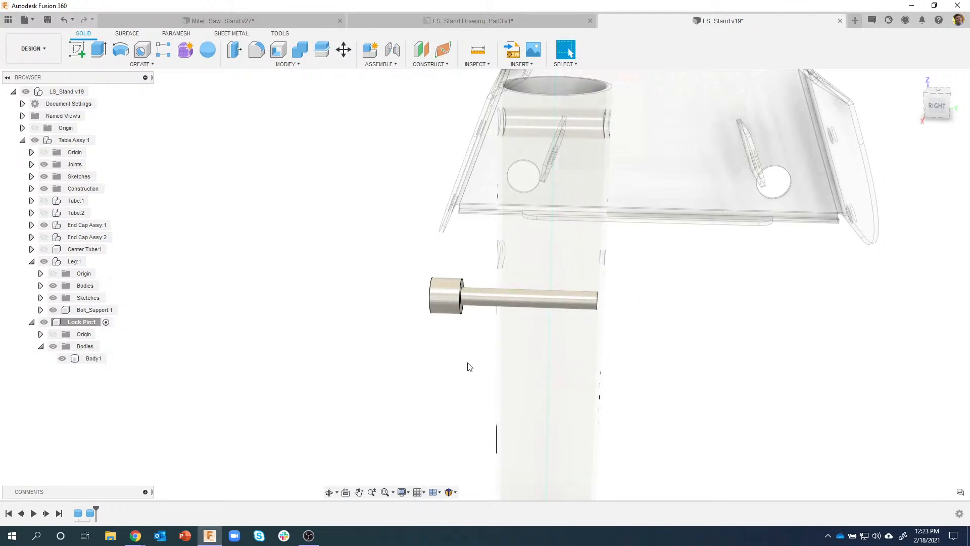
middle_click_drag(472, 334, 447, 298, "shift")
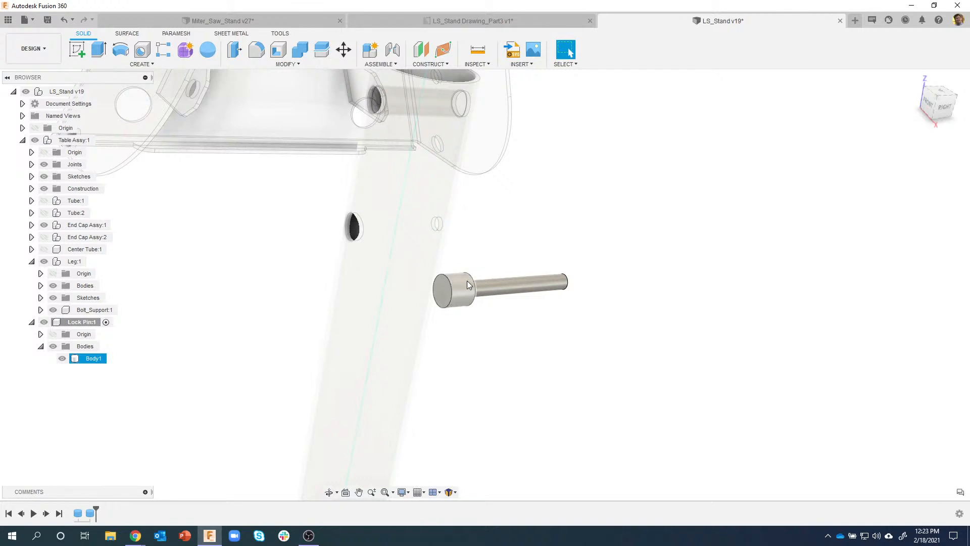
middle_click_drag(479, 292, 667, 289, "shift")
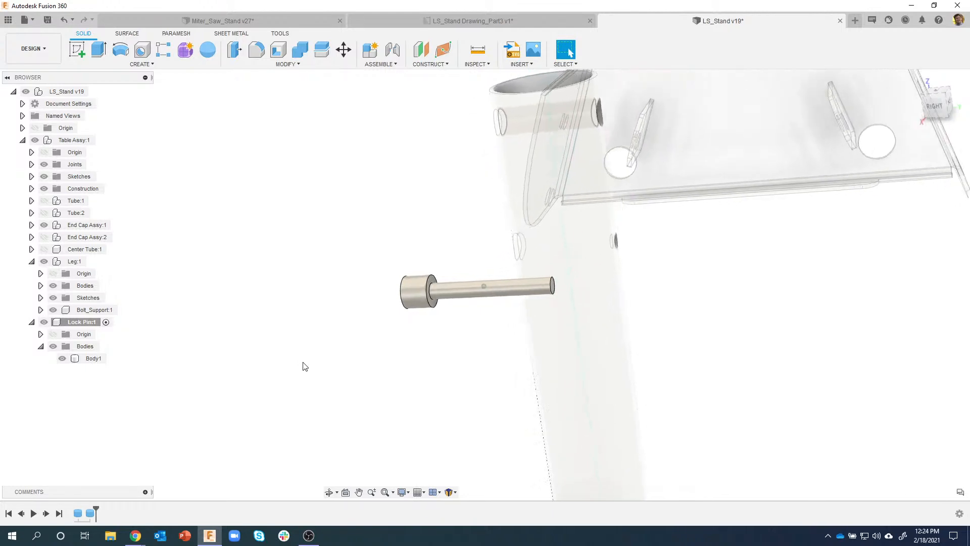
Step: Fillet the outer end edge of the lock pin's head with a 3.5 mm radius
middle_click_drag(297, 338, 491, 302, "shift")
scroll(509, 331, "up", 4)
scroll(471, 283, "up", 1)
right_click(470, 282)
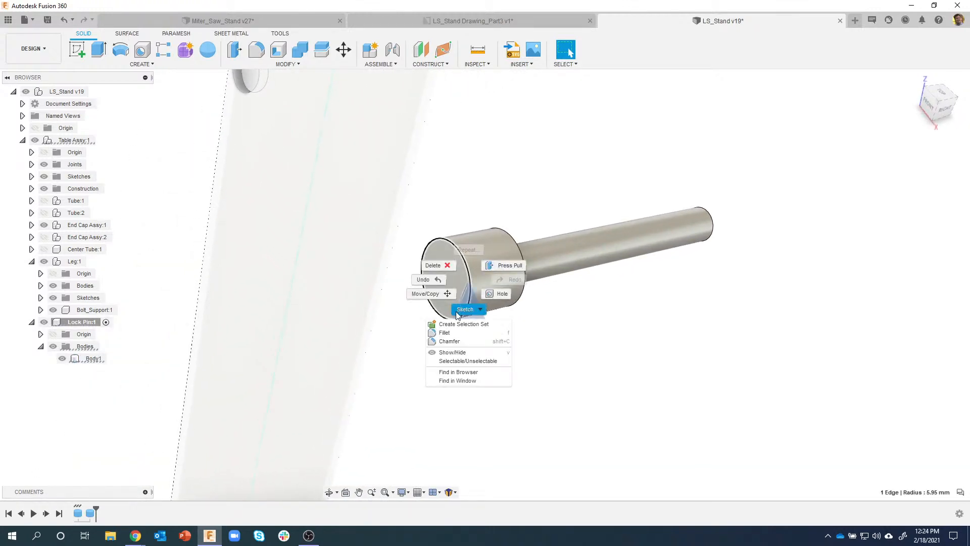
left_click(451, 333)
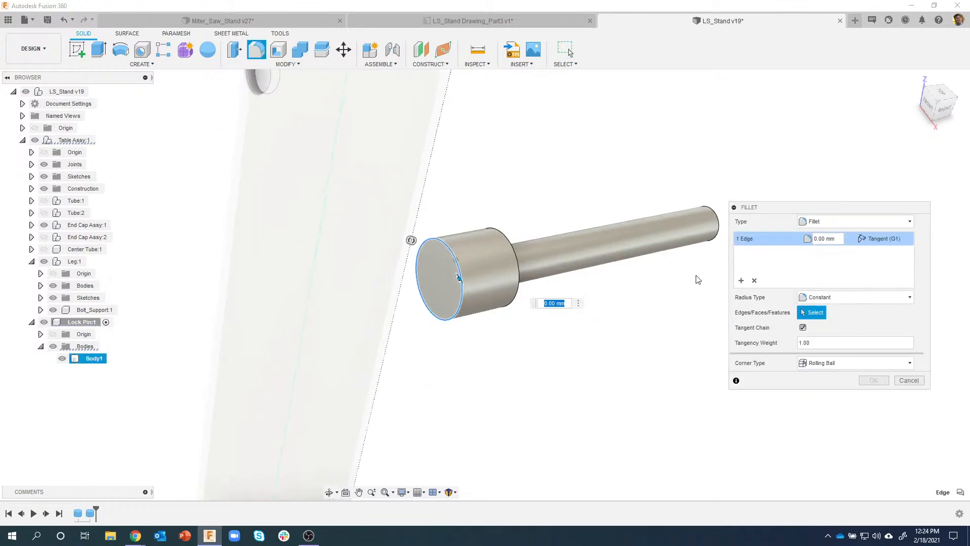
left_click(834, 238)
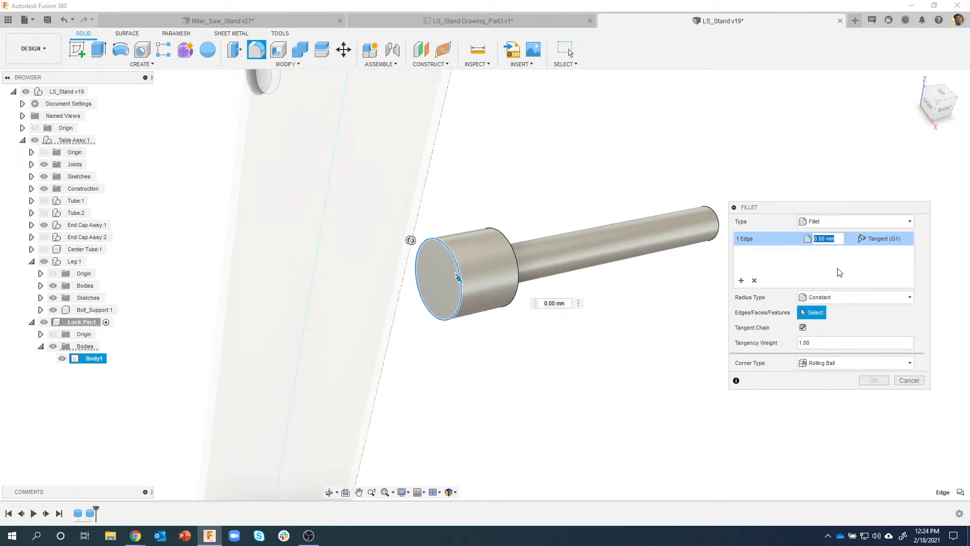
type("3.5")
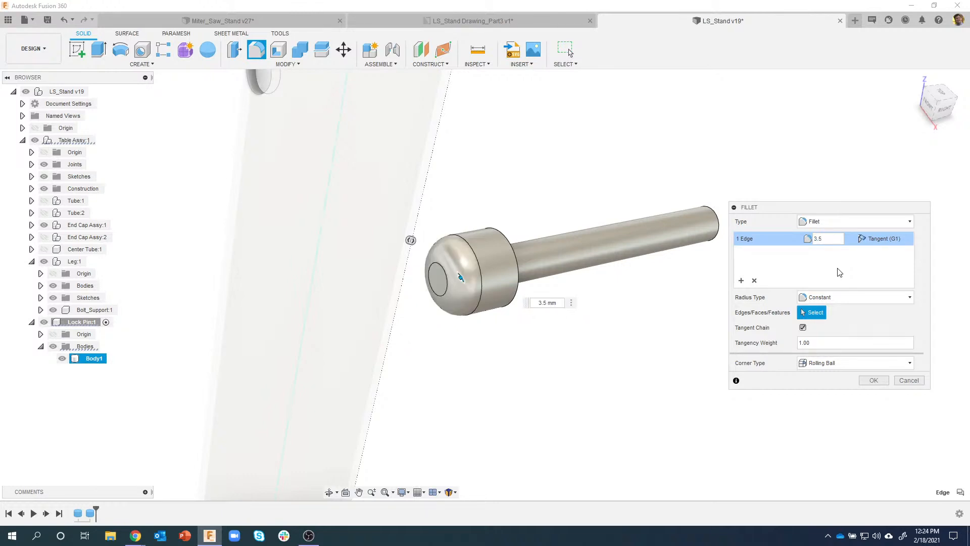
middle_click_drag(538, 206, 412, 289, "shift")
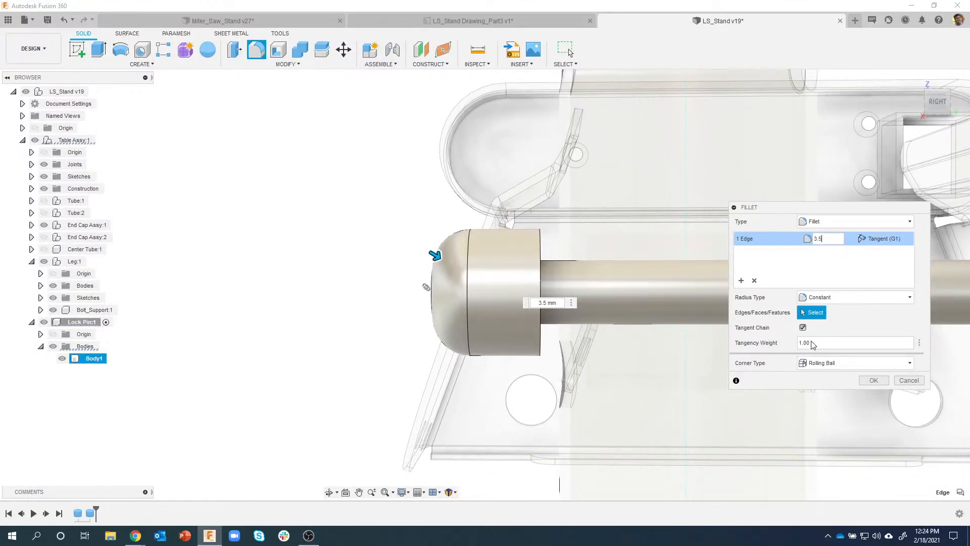
Step: Try tangency weights of 2, 1, 1.5 and 0.5 on the head fillet to compare the rounded profiles
left_click(797, 343)
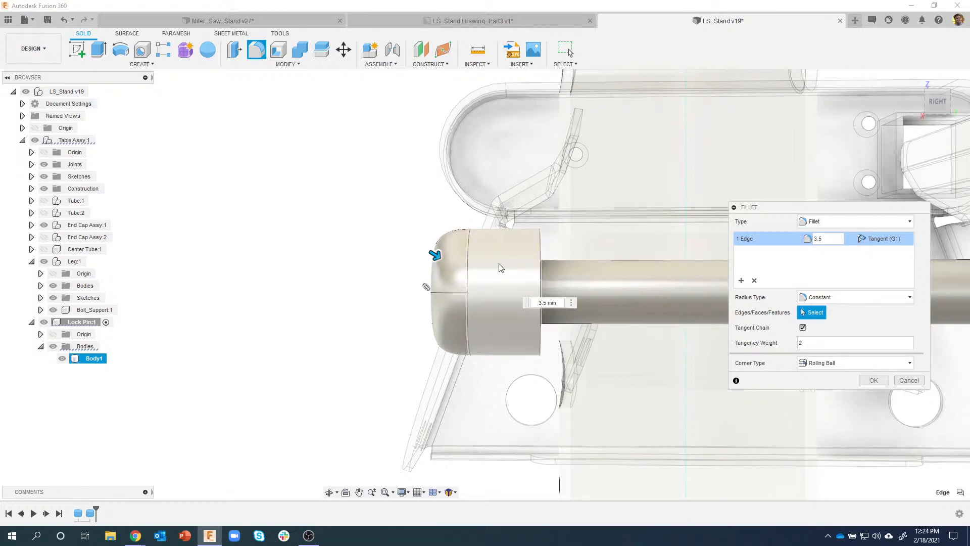
middle_click_drag(461, 293, 432, 282, "shift")
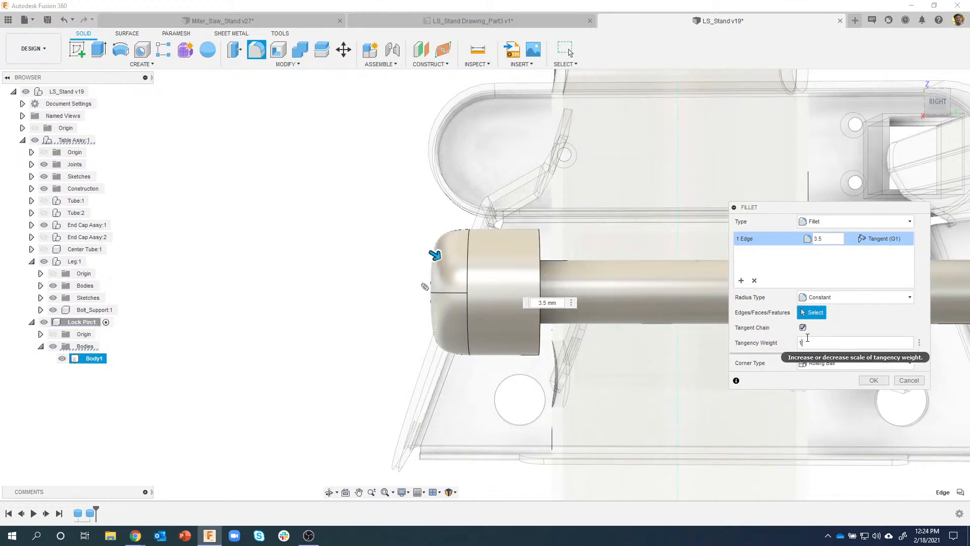
type("1")
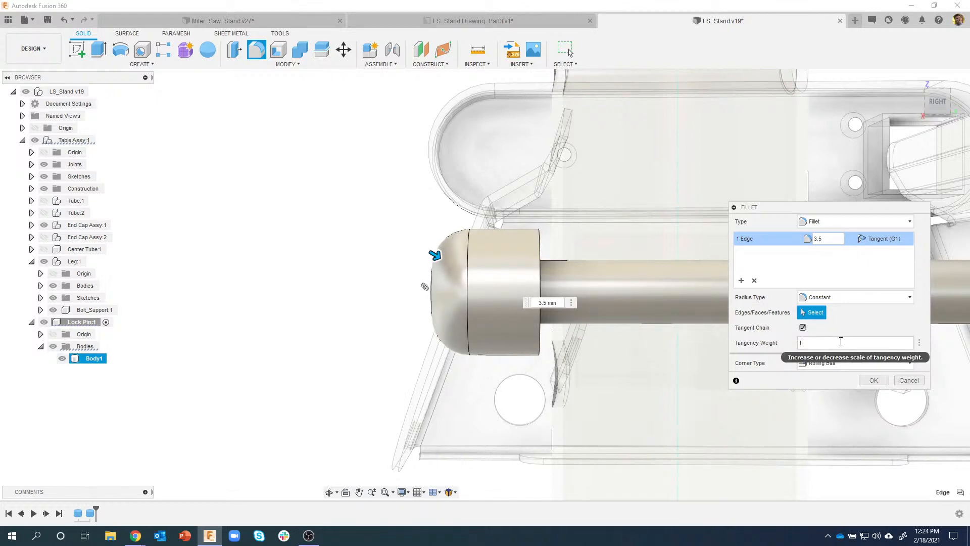
middle_click_drag(416, 332, 426, 328, "shift")
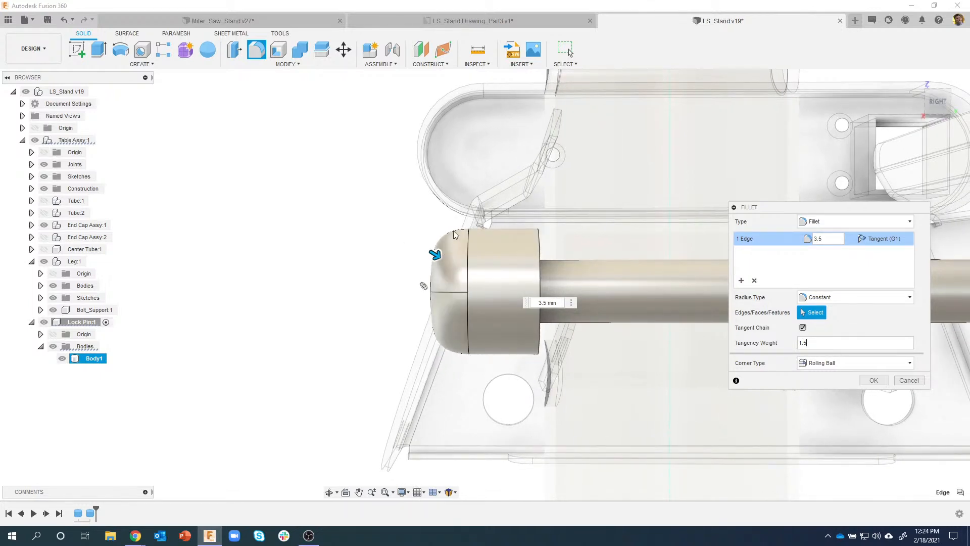
middle_click_drag(422, 286, 545, 322, "shift")
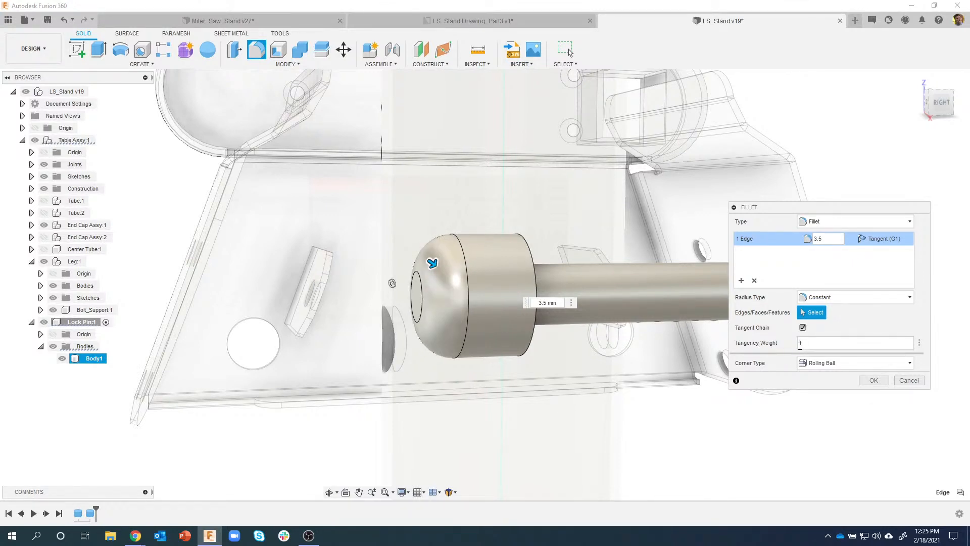
left_click_drag(810, 343, 793, 346)
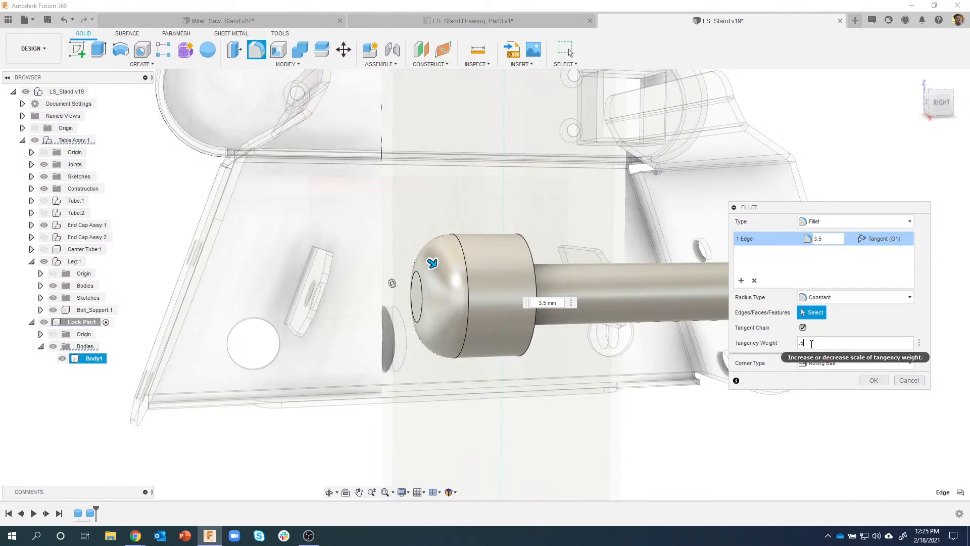
middle_click_drag(489, 275, 462, 238, "shift")
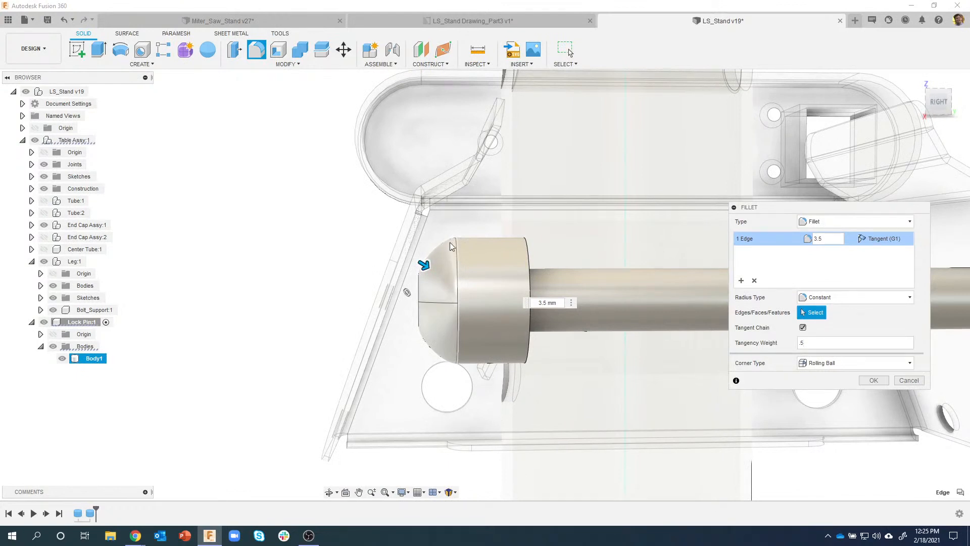
middle_click_drag(601, 296, 597, 297, "shift")
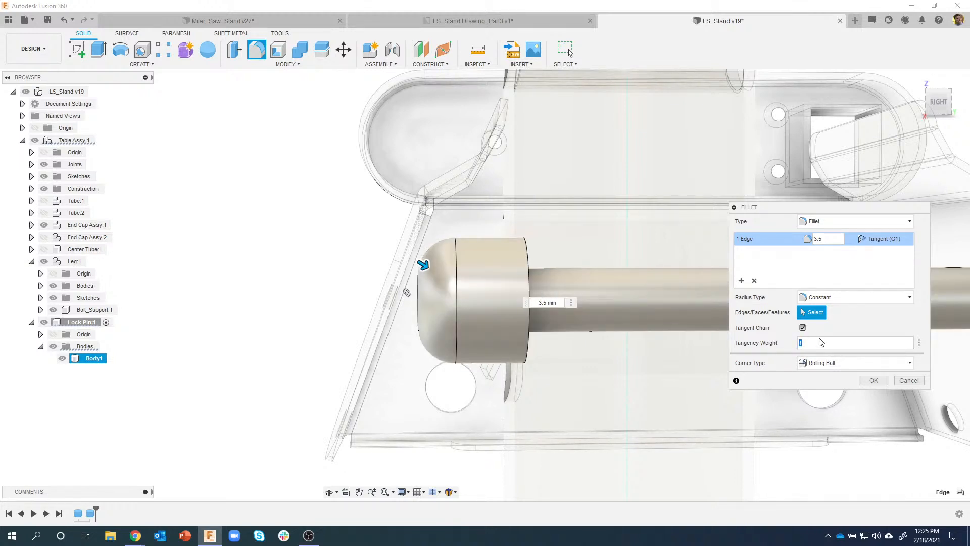
Step: Set the head fillet's tangency weight to 2 and apply the fillet
type("2")
middle_click_drag(485, 283, 417, 31, "shift")
left_click(877, 383)
Step: Check Detail A's groove dimensions in LS_Stand Drawing_Part3, return to LS_Stand and try sketching a concentric circle on the shank's end face
left_click(411, 20)
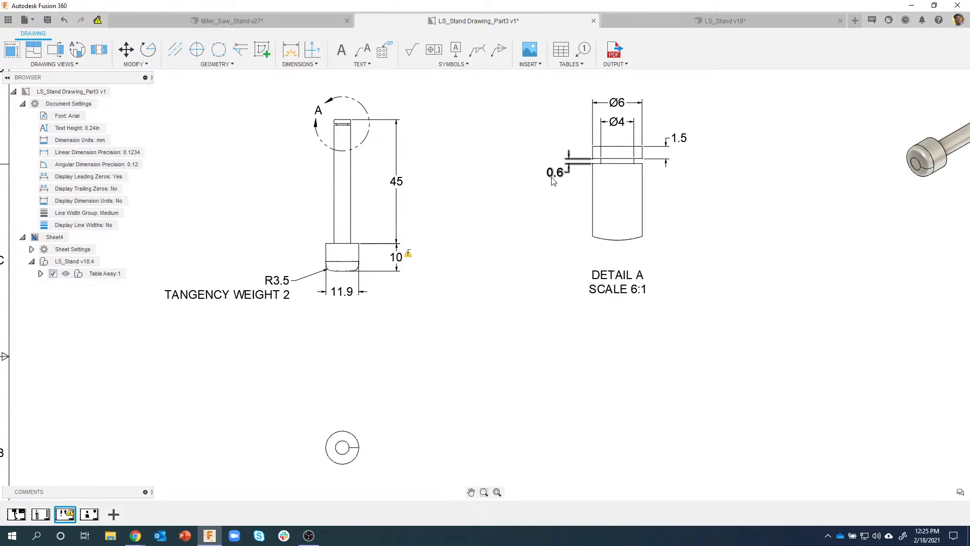
left_click(642, 23)
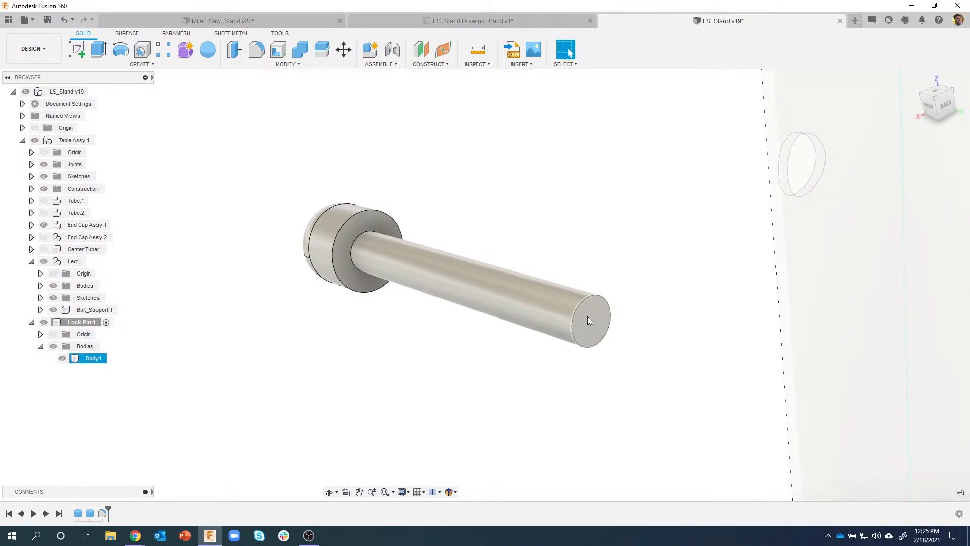
left_click(587, 317)
right_click(588, 317)
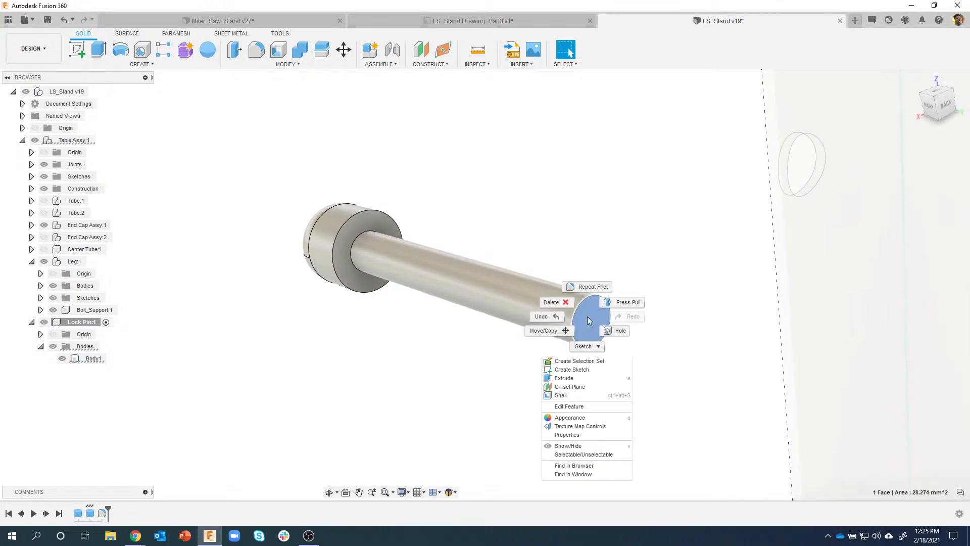
left_click(583, 370)
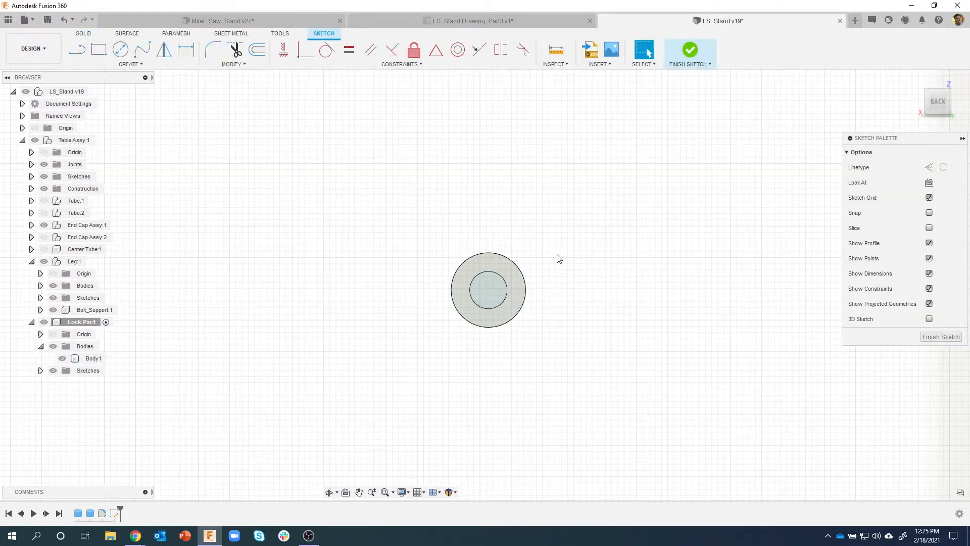
scroll(558, 263, "up", 3)
key("c")
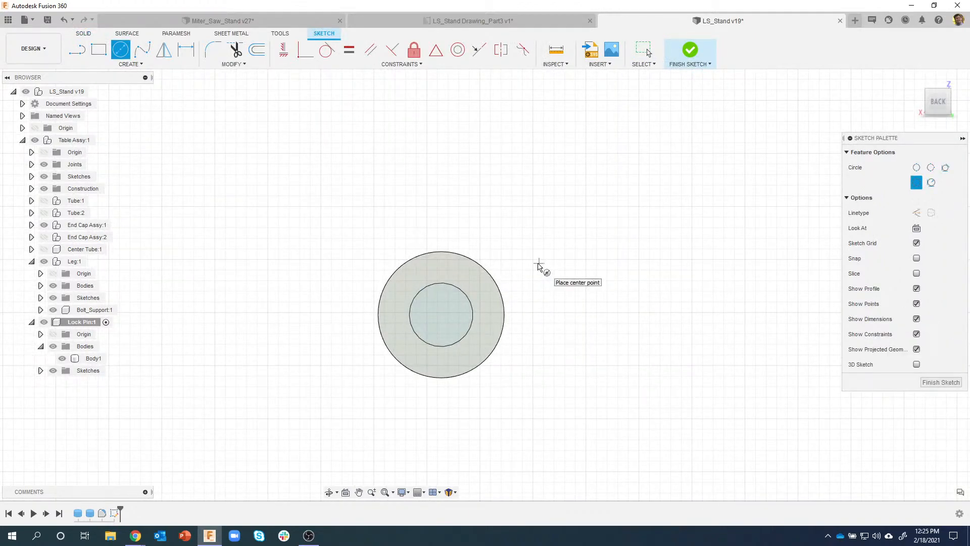
left_click(441, 314)
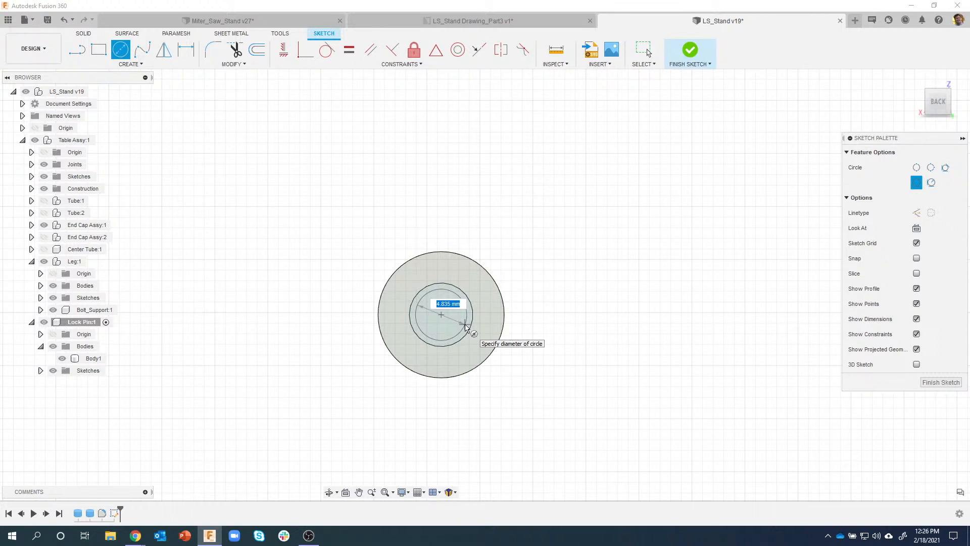
left_click(465, 328)
key("Escape")
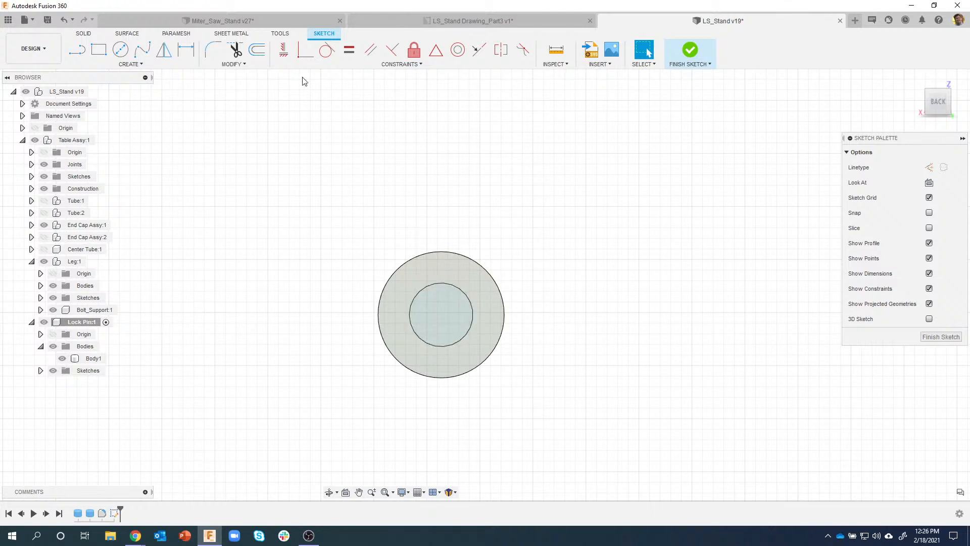
left_click(66, 21)
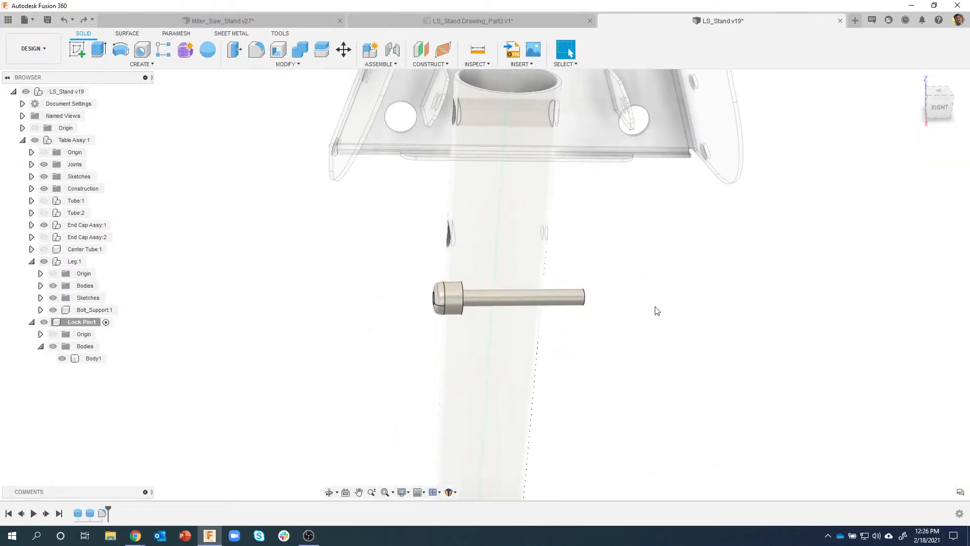
Step: Start a joint with the Lock Pin as the first component, snapping on the axis of its head's cylindrical face
middle_click_drag(519, 269, 585, 283, "shift")
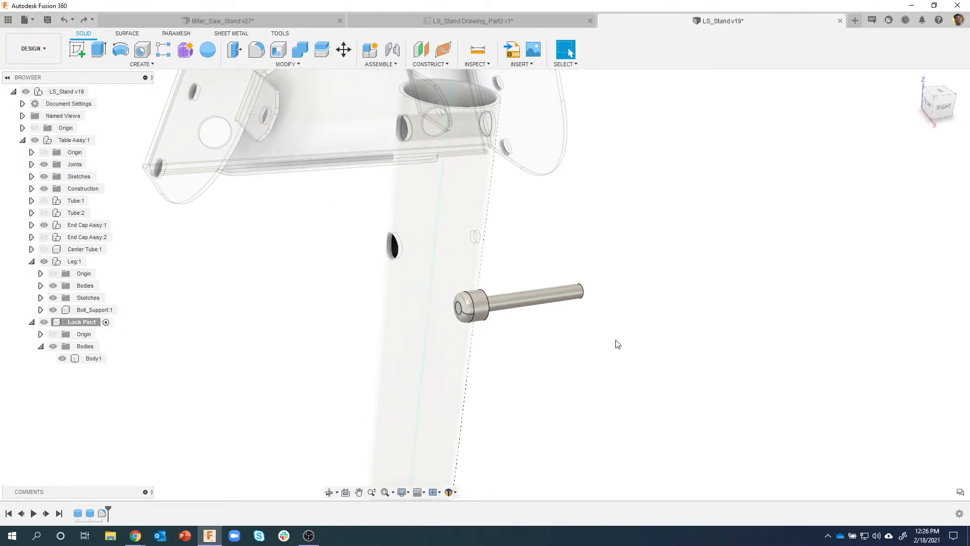
middle_click_drag(402, 252, 554, 261, "shift")
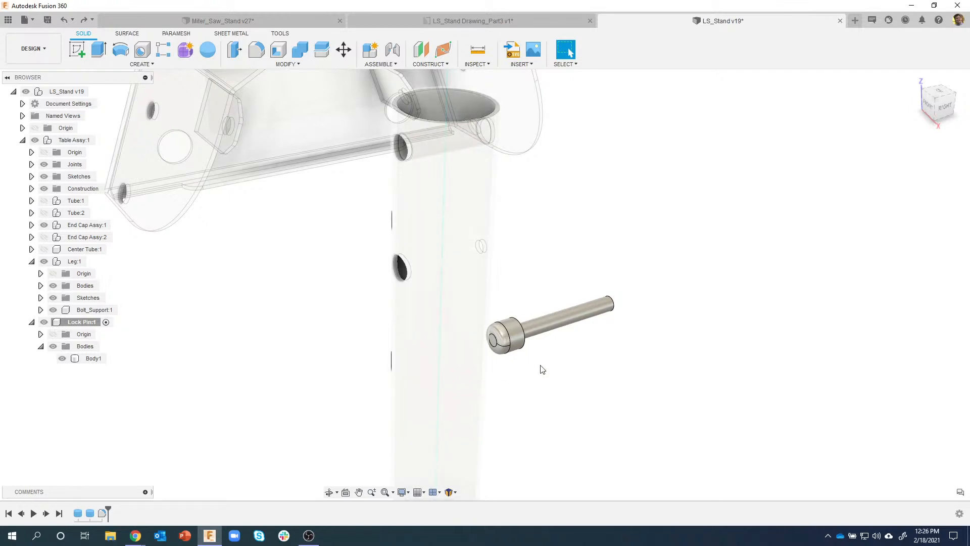
middle_click_drag(561, 233, 563, 241)
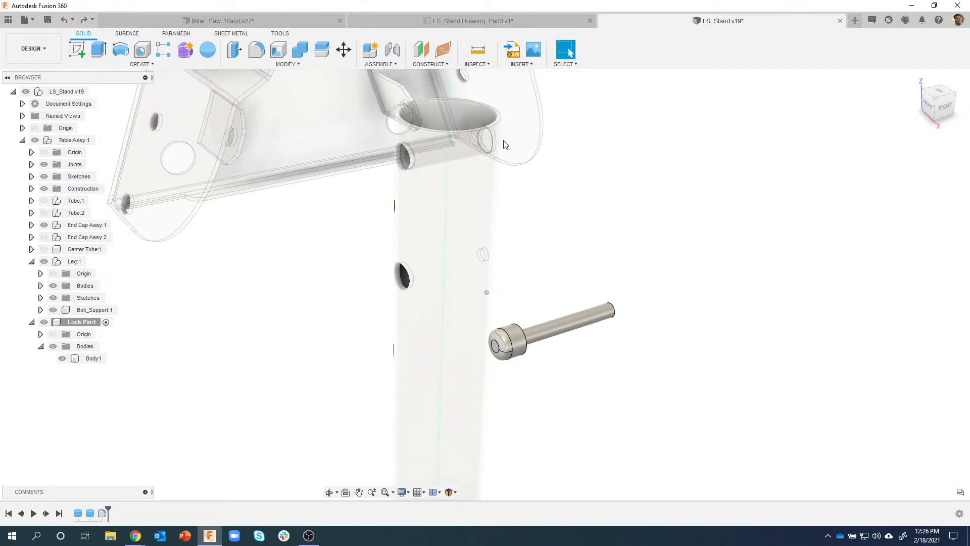
left_click(392, 50)
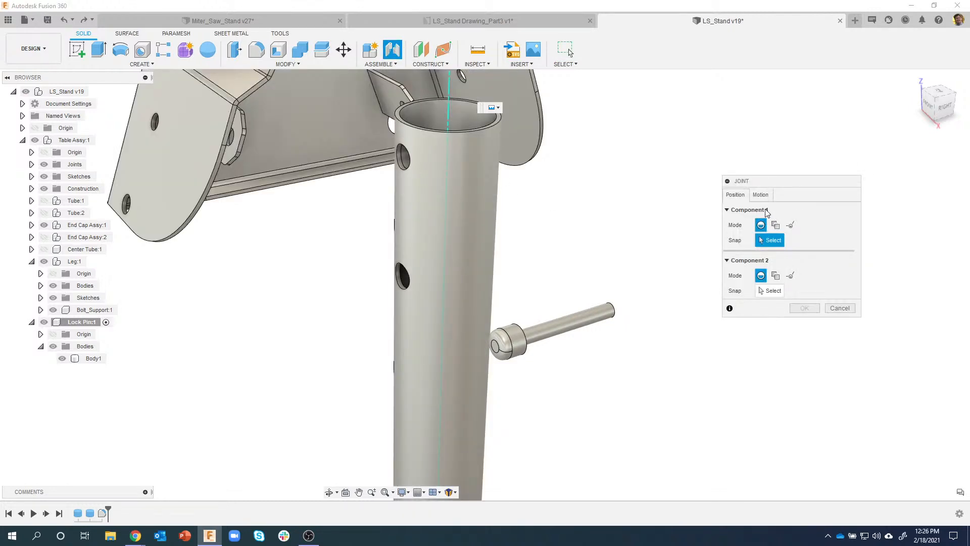
middle_click_drag(780, 257, 789, 255, "shift")
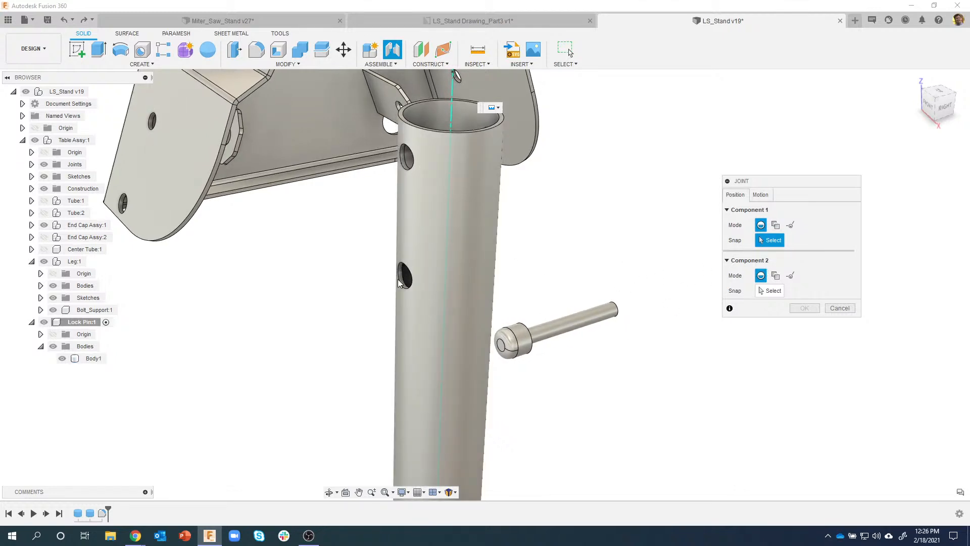
middle_click_drag(531, 303, 409, 298, "shift")
middle_click_drag(605, 271, 595, 266, "shift")
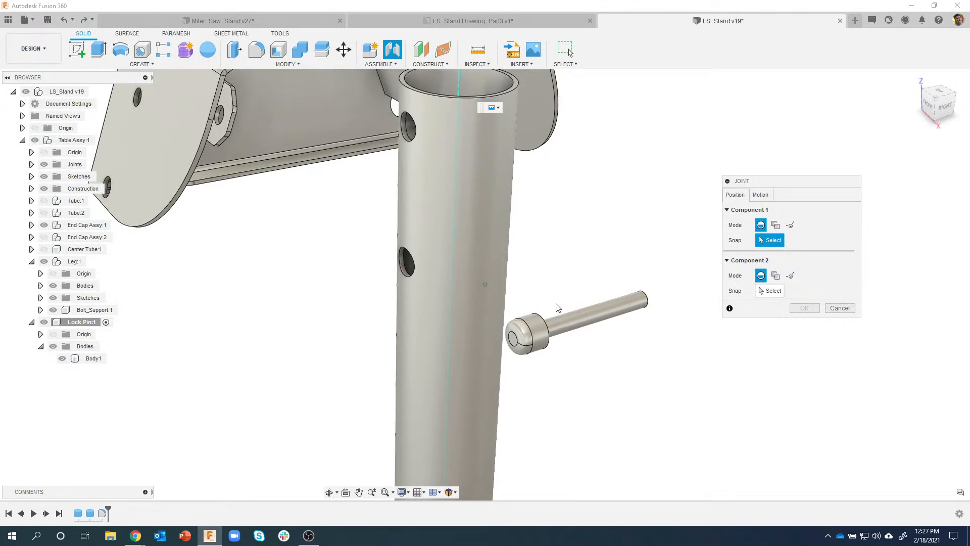
middle_click_drag(539, 346, 533, 344, "shift")
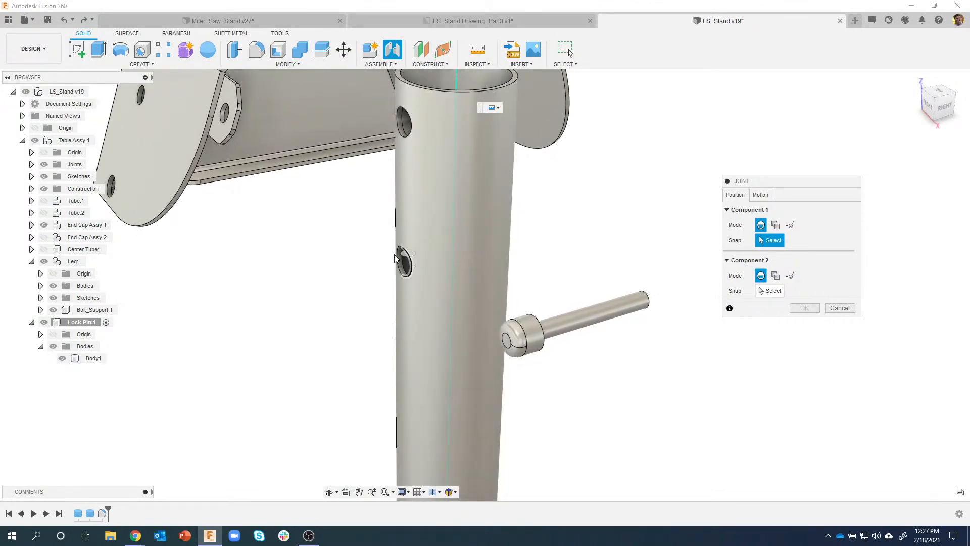
scroll(539, 366, "up", 5)
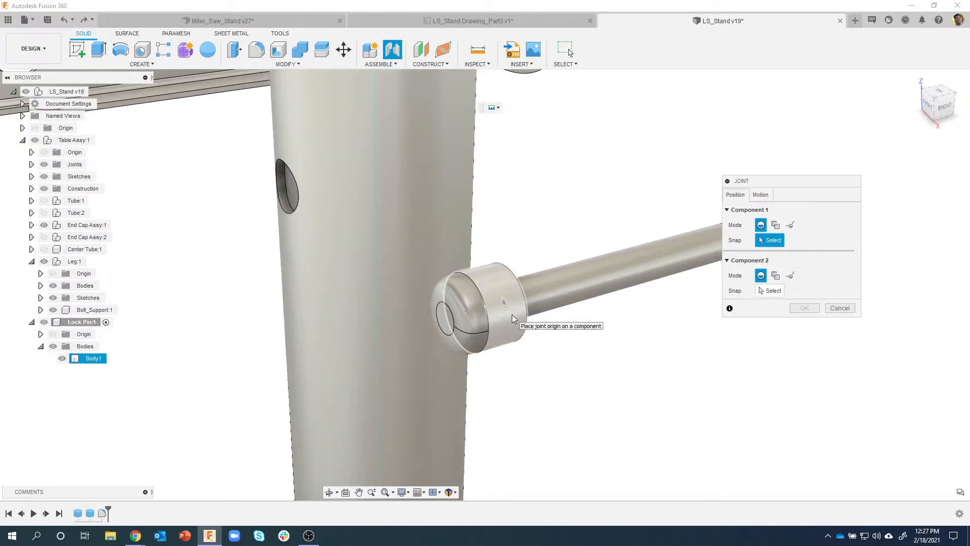
middle_click_drag(511, 311, 511, 314, "shift")
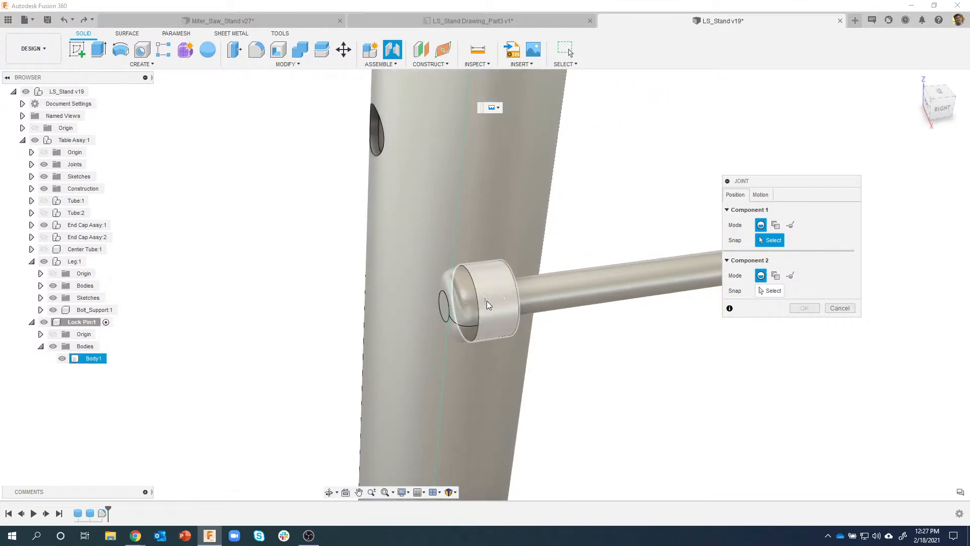
left_click(486, 301)
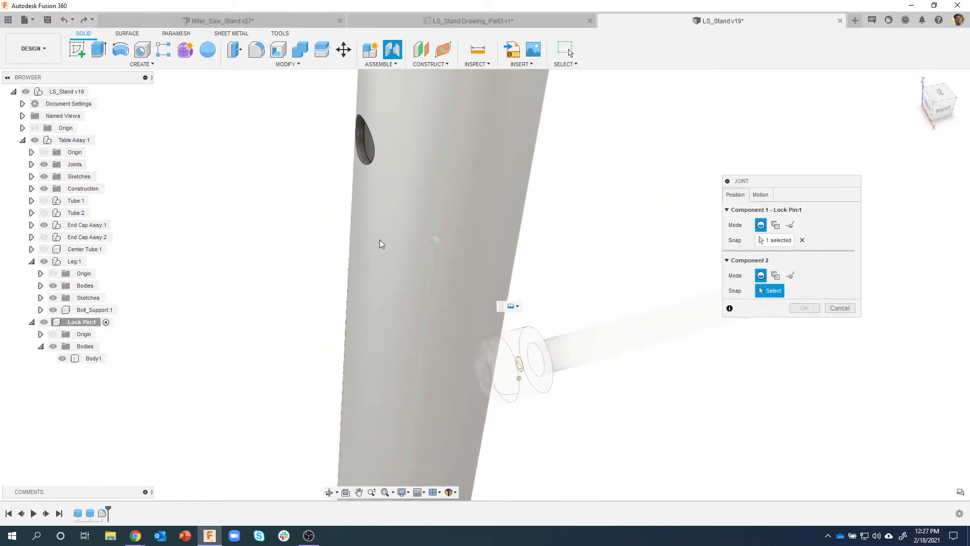
Step: Snap the joint's second component to the centre of the leg's lock pin hole, seating the Lock Pin in it
scroll(356, 196, "up", 3)
scroll(374, 221, "up", 3)
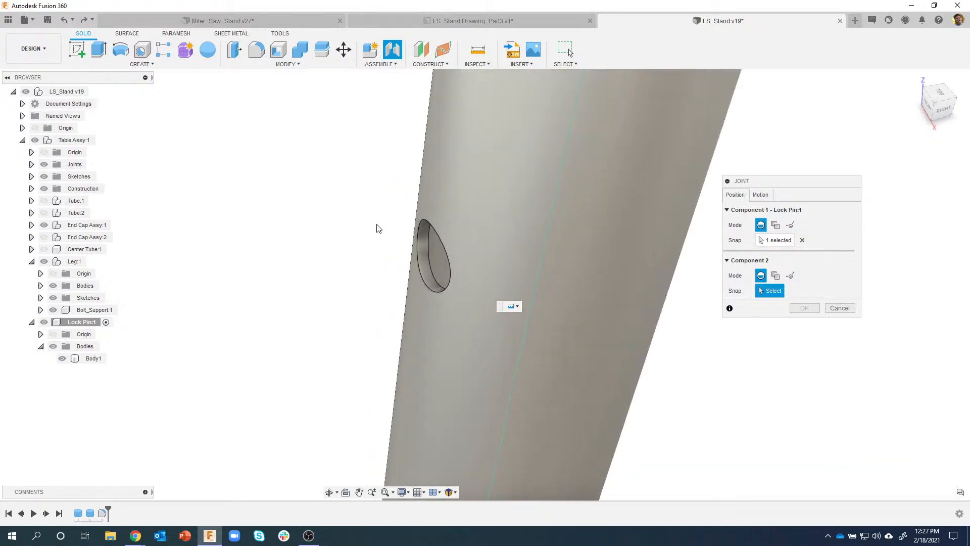
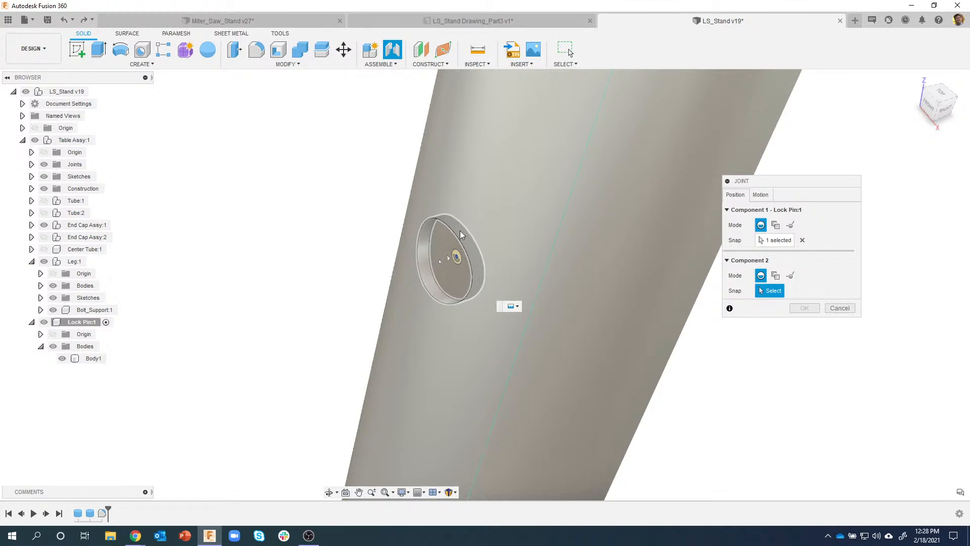
left_click(448, 263)
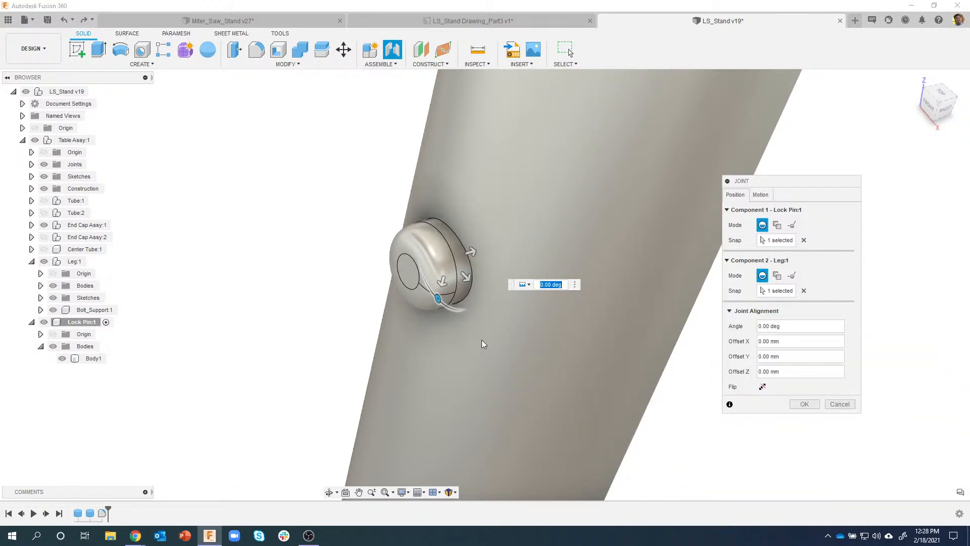
middle_click_drag(481, 339, 435, 216, "shift")
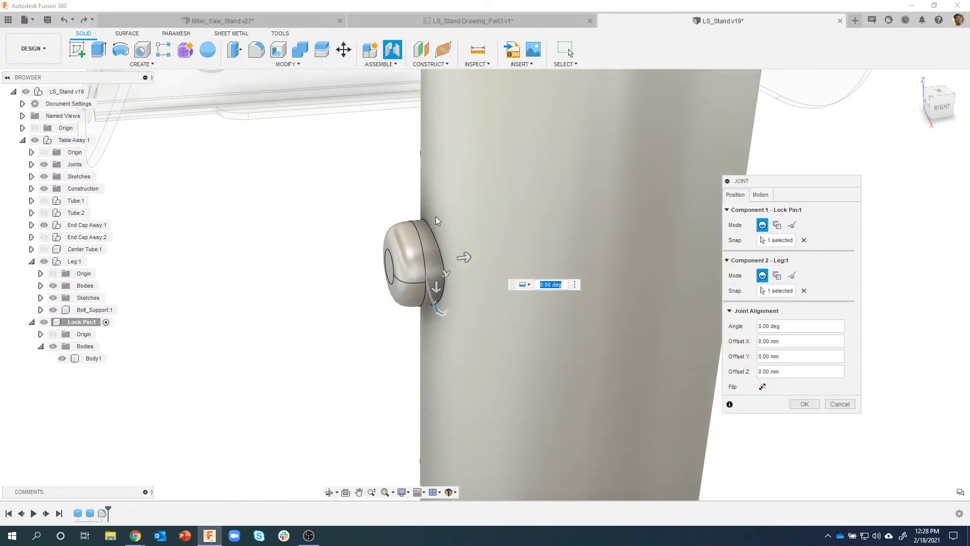
middle_click_drag(420, 255, 350, 266, "shift")
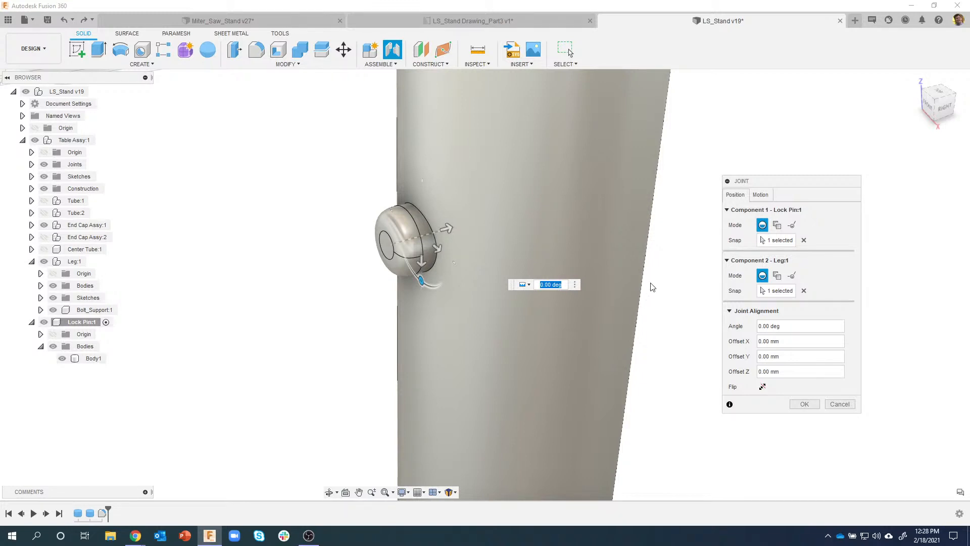
Step: Give the Lock Pin joint a Slider motion along the Z axis and apply the joint
left_click(760, 195)
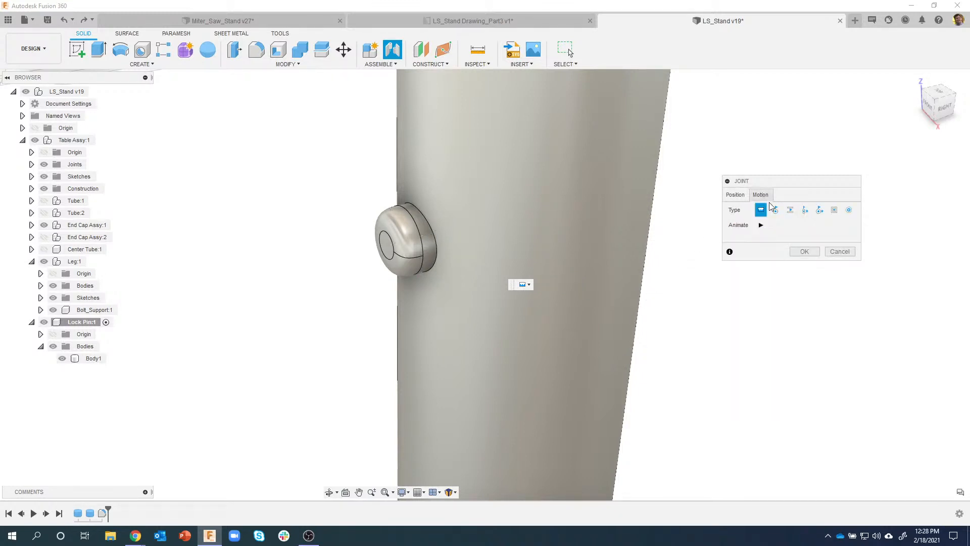
left_click(790, 210)
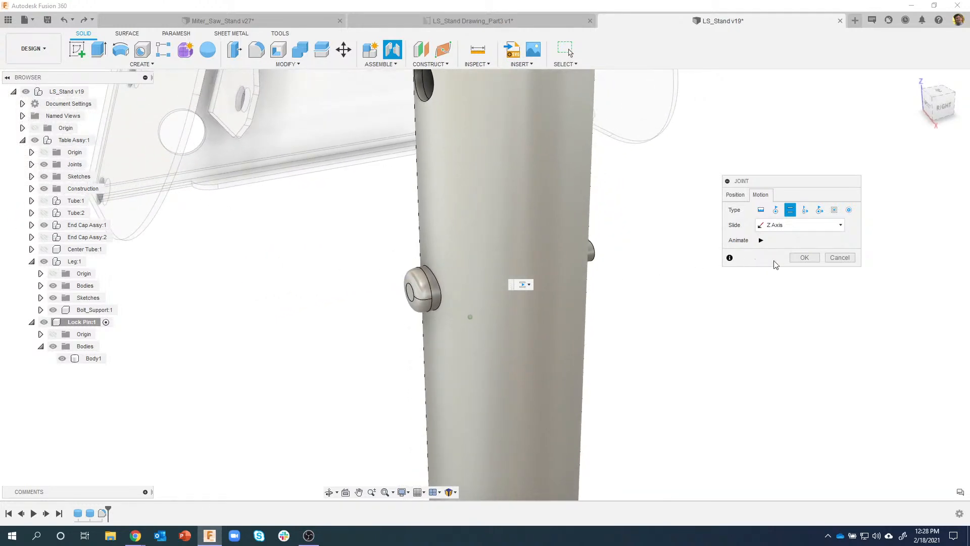
left_click(800, 255)
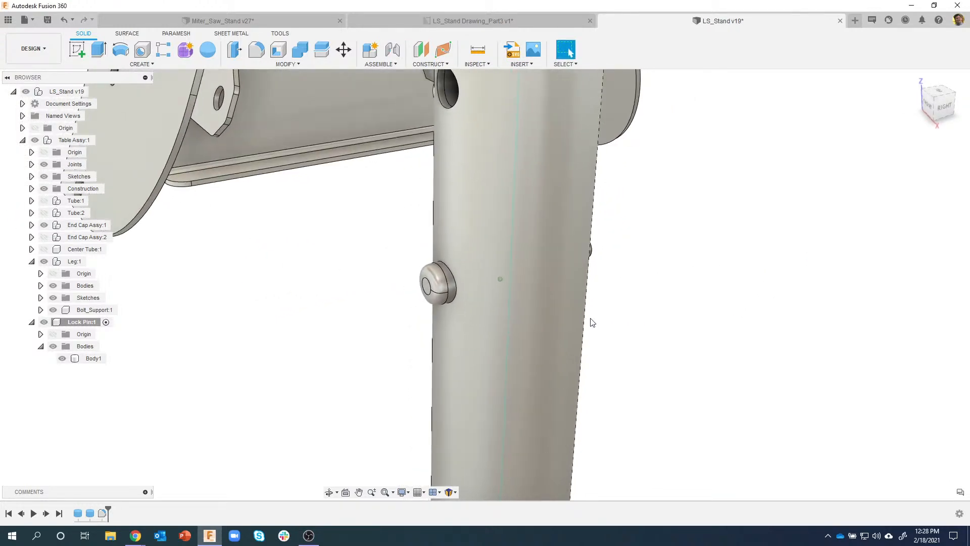
Step: Sketch a 4 mm diameter circle concentric with the Lock Pin's shank on its end face and finish the sketch
middle_click_drag(592, 322, 697, 305, "shift")
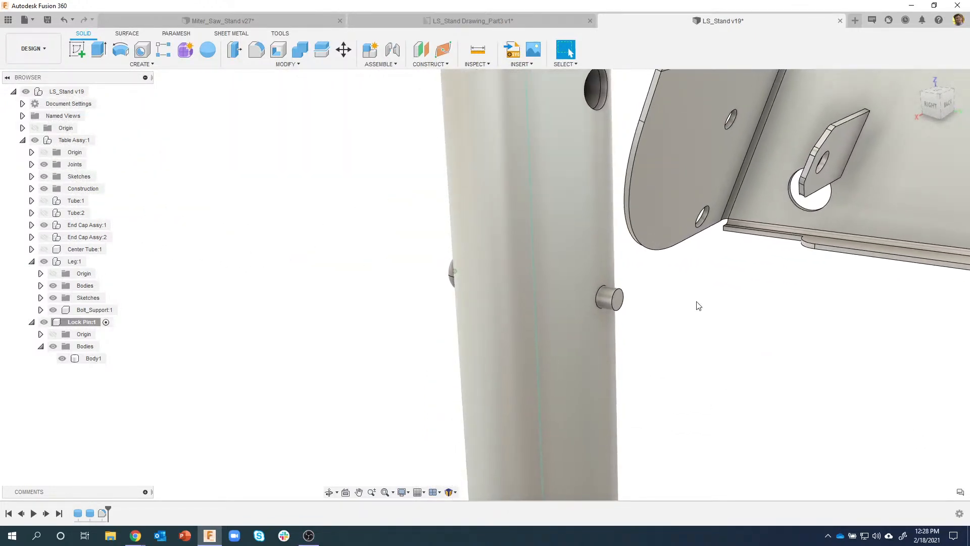
scroll(641, 326, "up", 5)
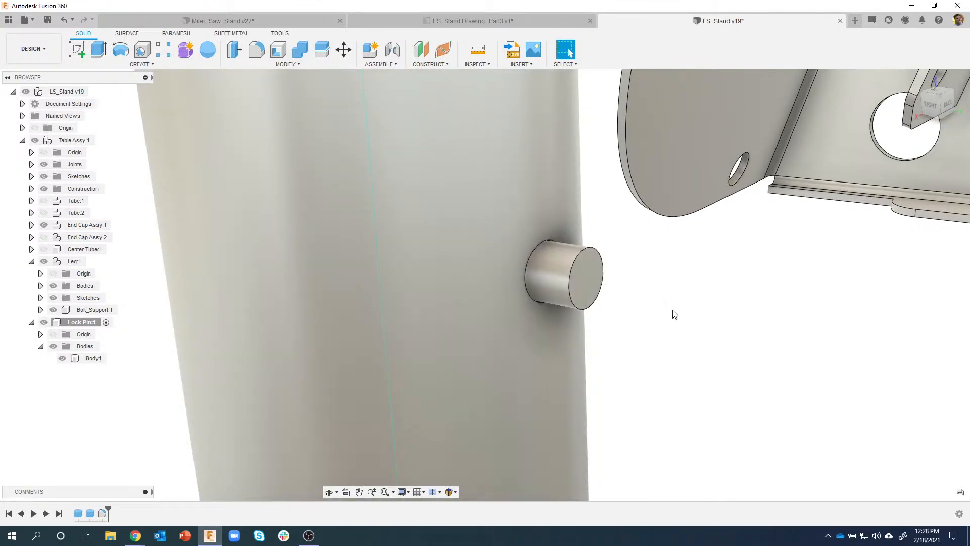
middle_click_drag(674, 314, 625, 307, "shift")
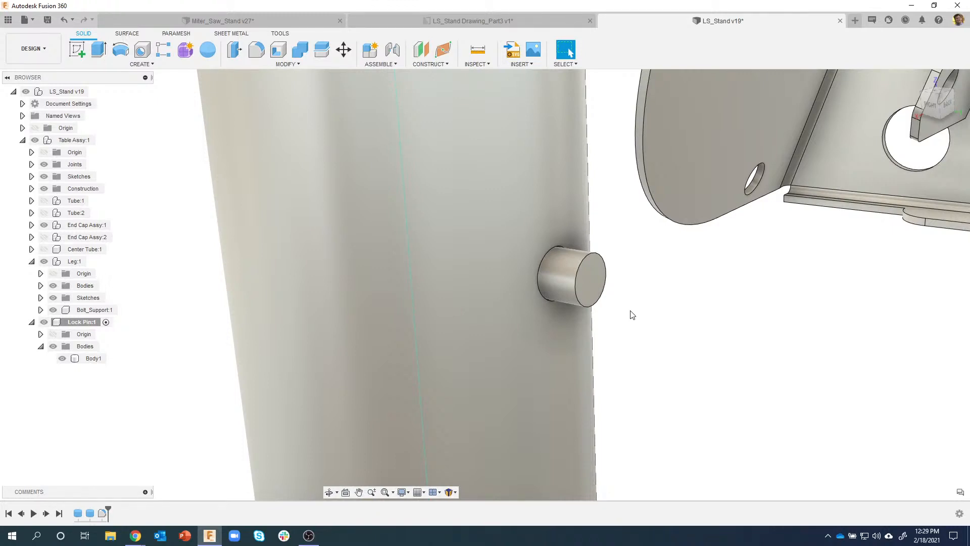
left_click(588, 278)
left_click(587, 276)
right_click(586, 276)
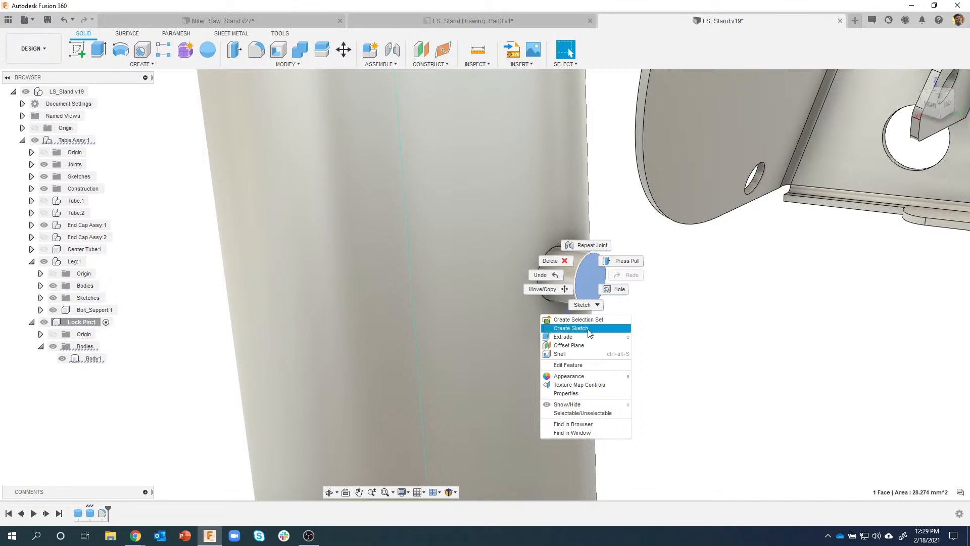
left_click(571, 328)
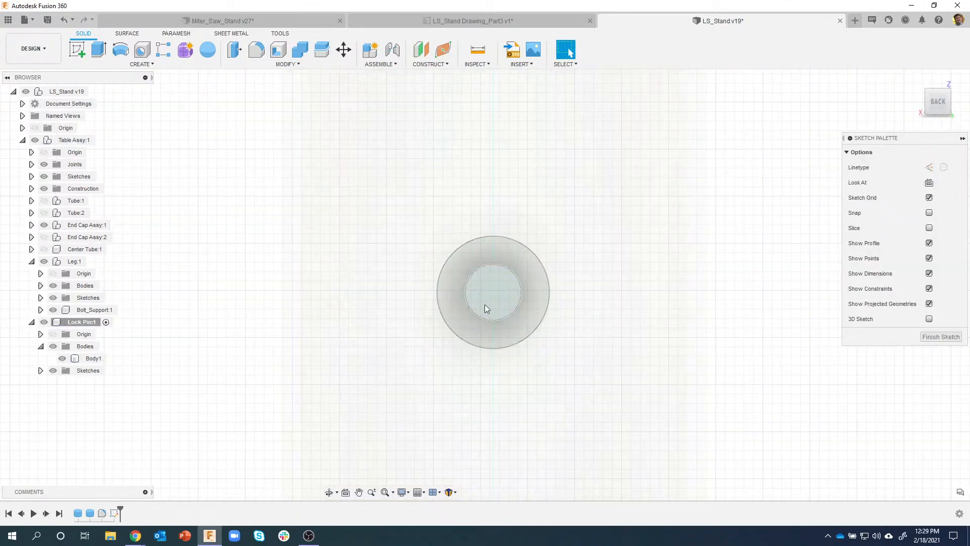
key("c")
left_click(492, 292)
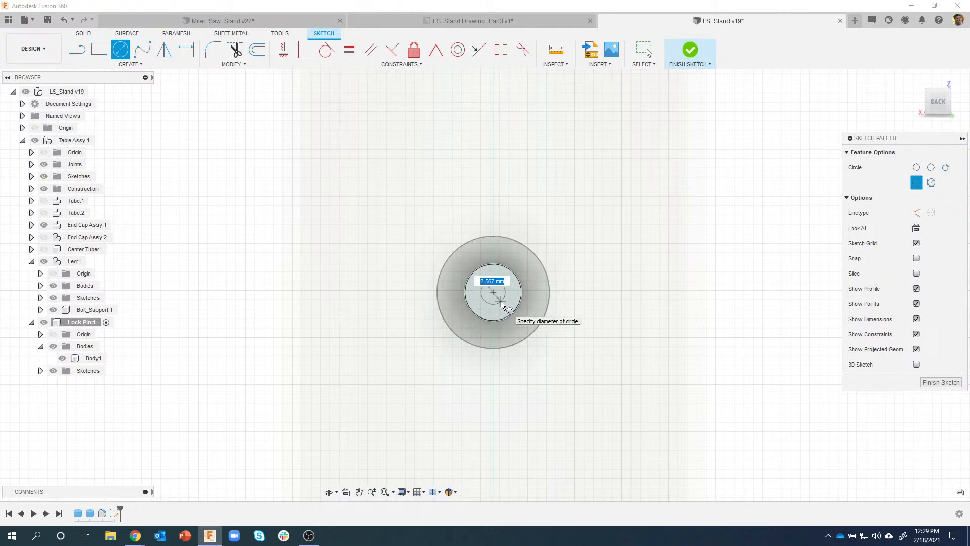
key("Return")
key("Escape")
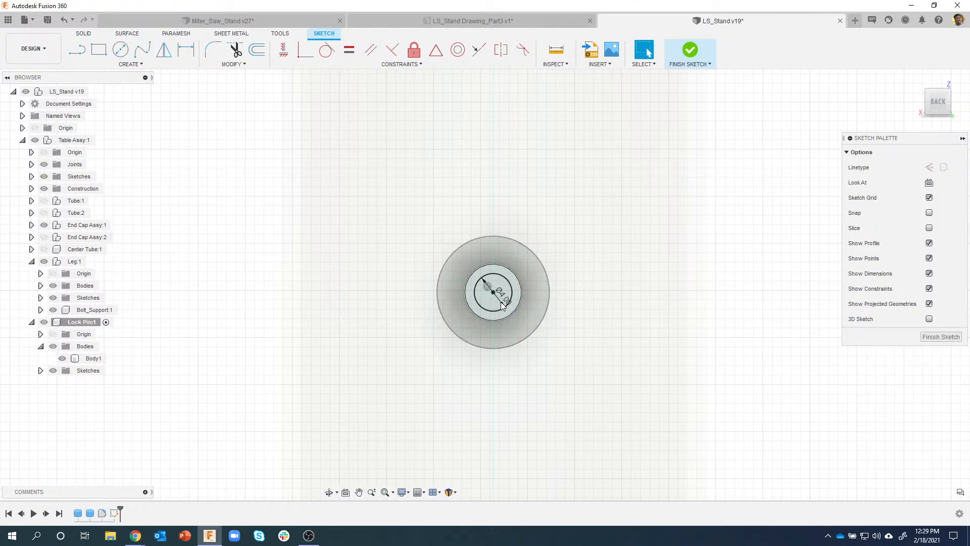
left_click(690, 52)
Step: Start an extrude cut of the ring profile about 1.8 mm into the end of the Lock Pin's shank
scroll(607, 268, "up", 5)
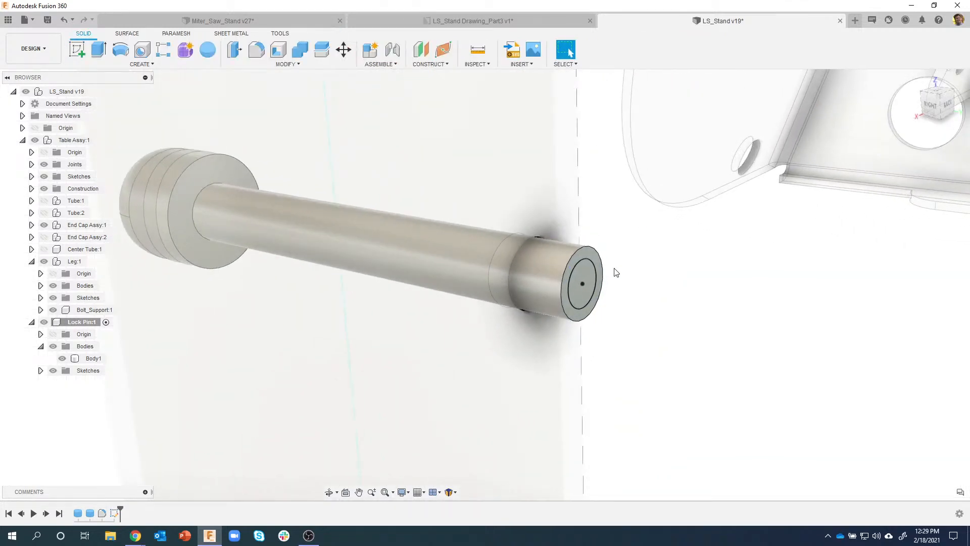
middle_click_drag(609, 276, 627, 286, "shift")
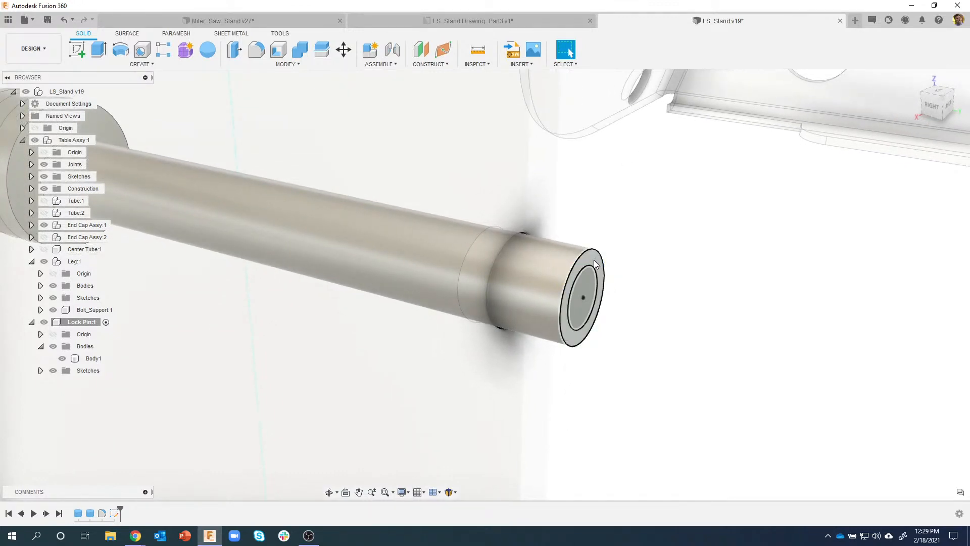
left_click(594, 267)
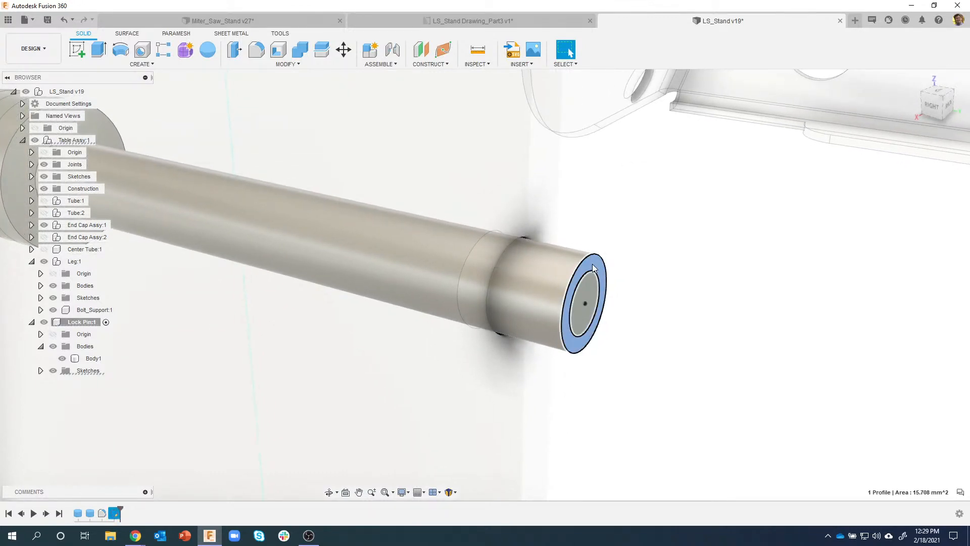
right_click(593, 267)
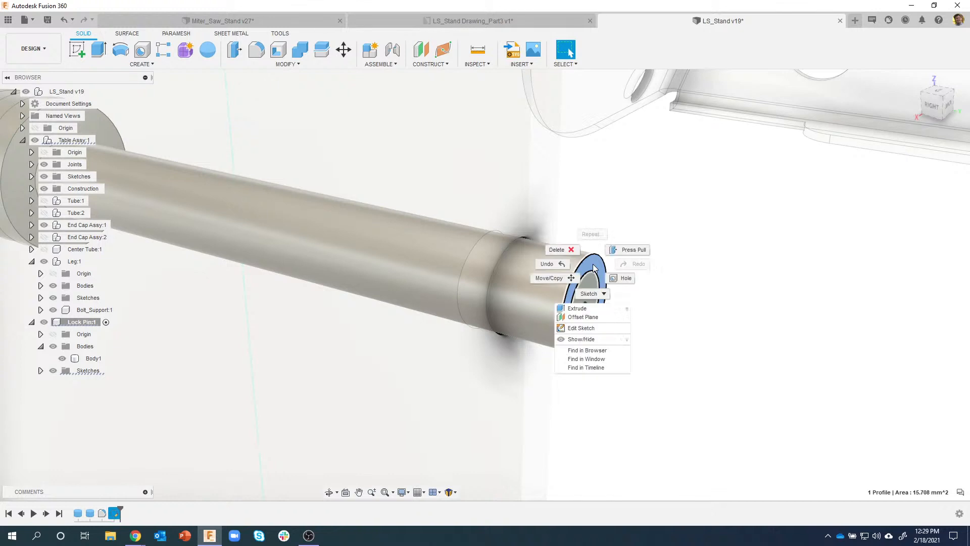
left_click(585, 309)
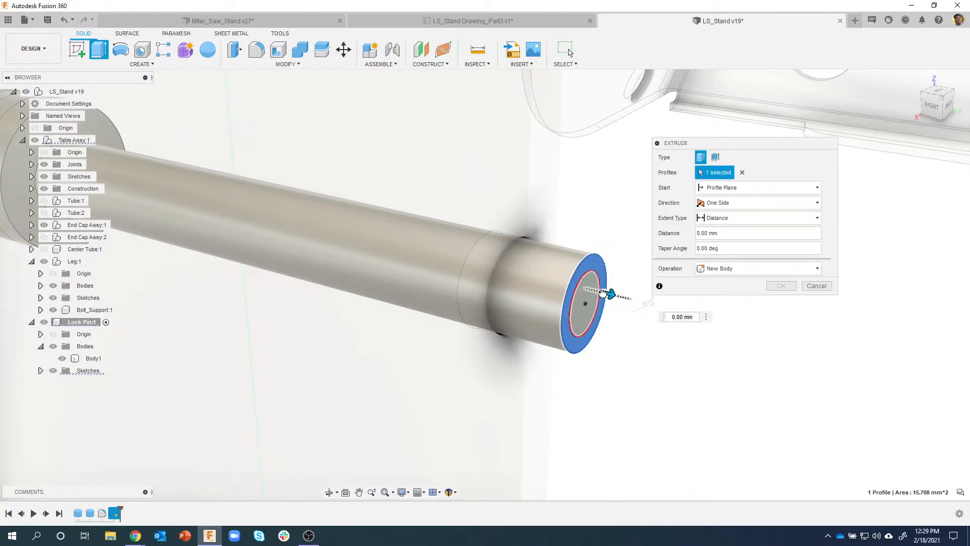
left_click_drag(603, 293, 597, 286)
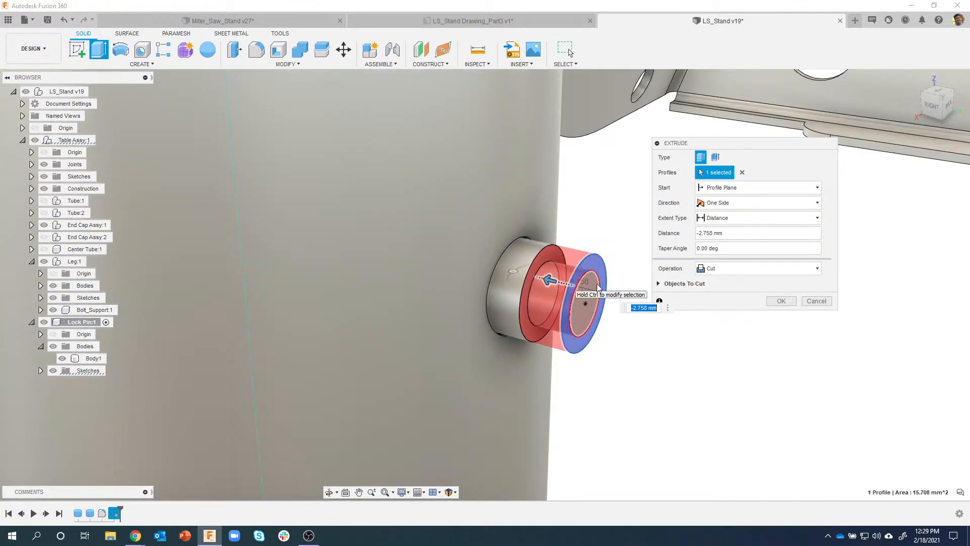
mouse_move(596, 283)
middle_mouse_down("shift")
mouse_move(566, 278)
mouse_move(609, 286)
mouse_move(596, 296)
middle_mouse_up("shift")
left_click_drag(539, 282, 554, 285)
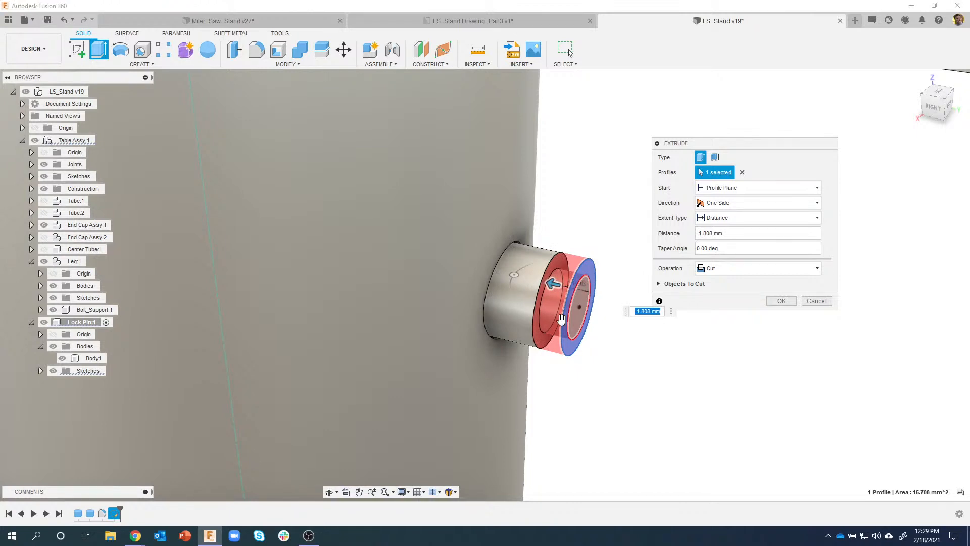
middle_click_drag(562, 318, 590, 274, "shift")
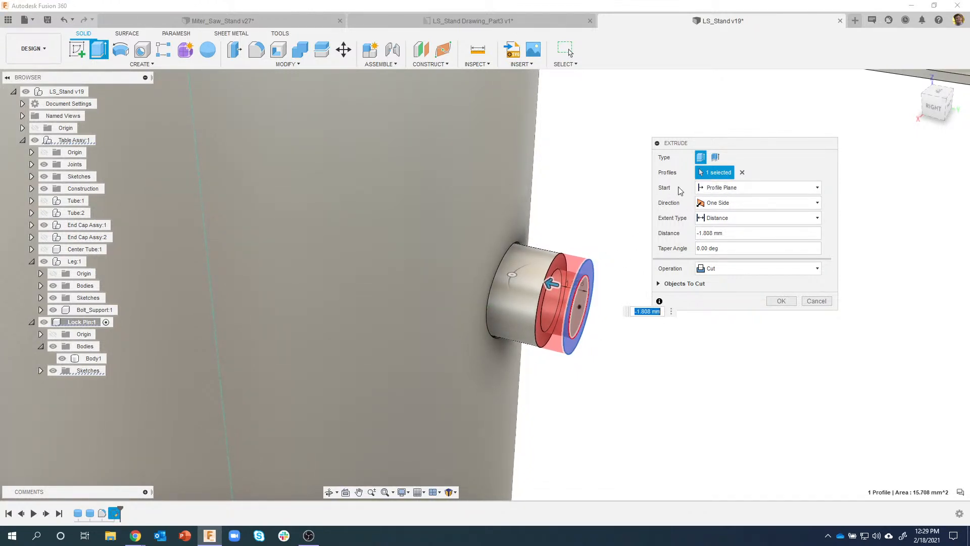
Step: Start the ring cut from an offset of -1.5 mm from the profile plane
left_click(731, 189)
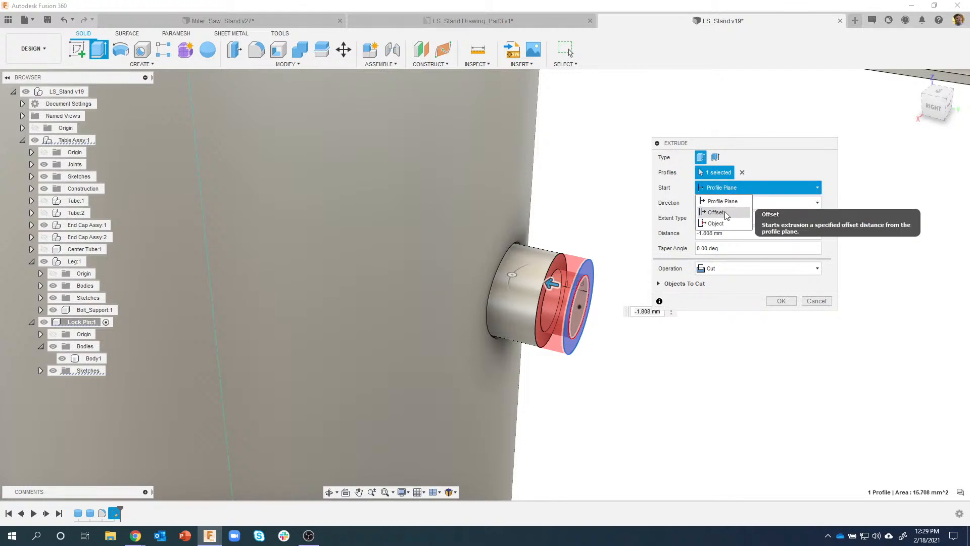
left_click(730, 212)
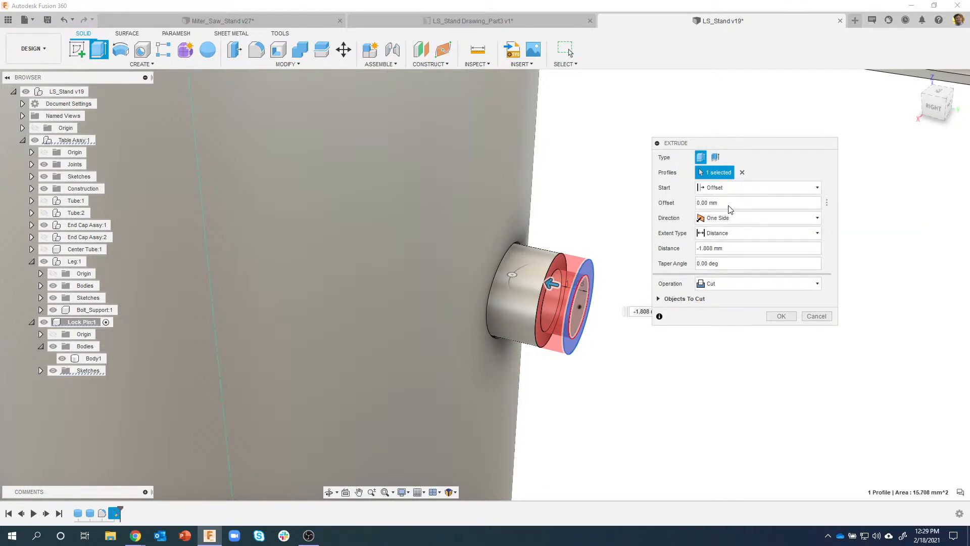
left_click_drag(731, 205, 693, 209)
type("-1.5")
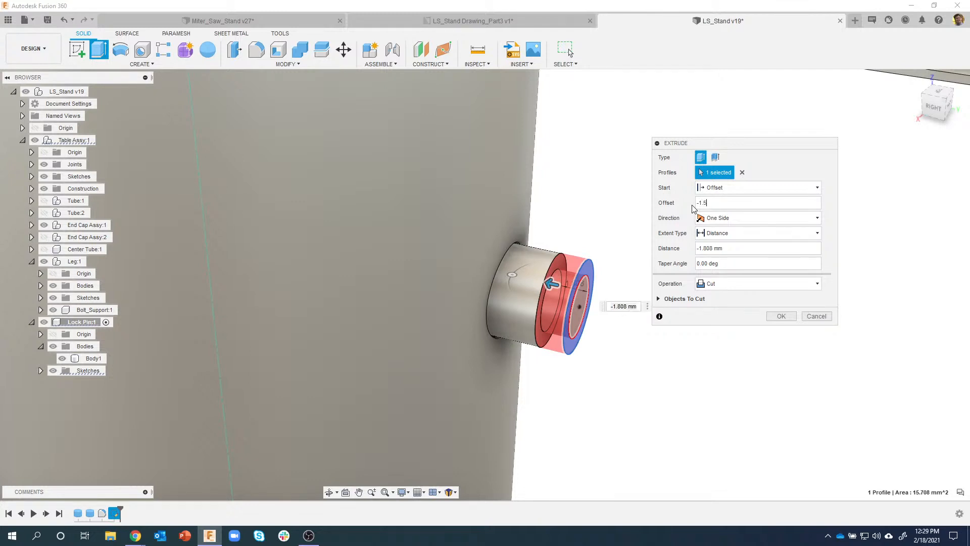
middle_click_drag(619, 267, 592, 241, "shift")
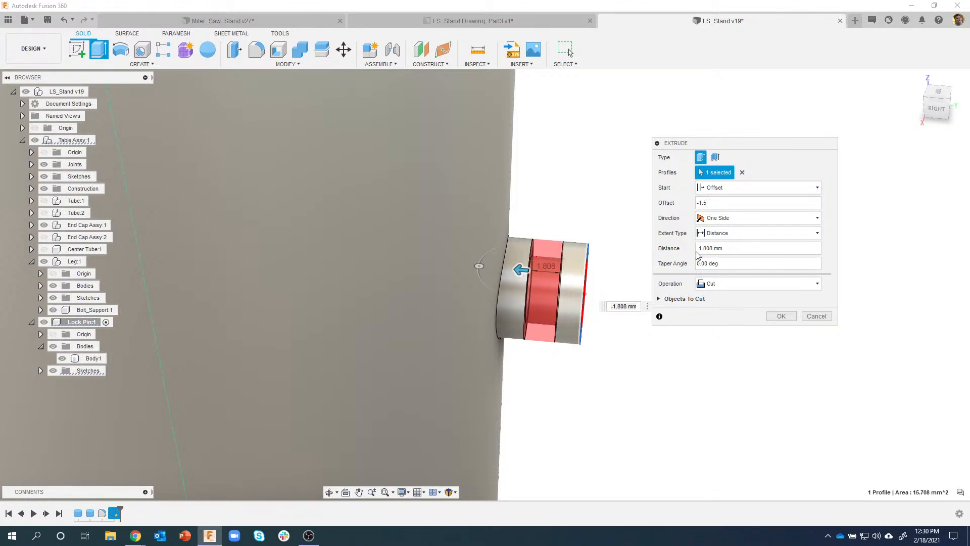
Step: Set the ring cut's distance to -0.6 mm and apply it to form the groove near the shank's end
left_click(734, 248)
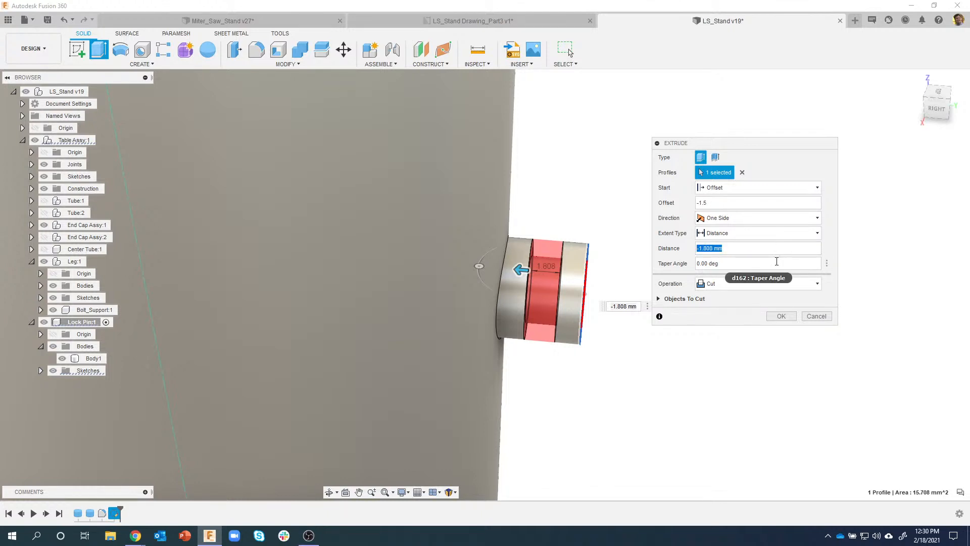
type("-.6")
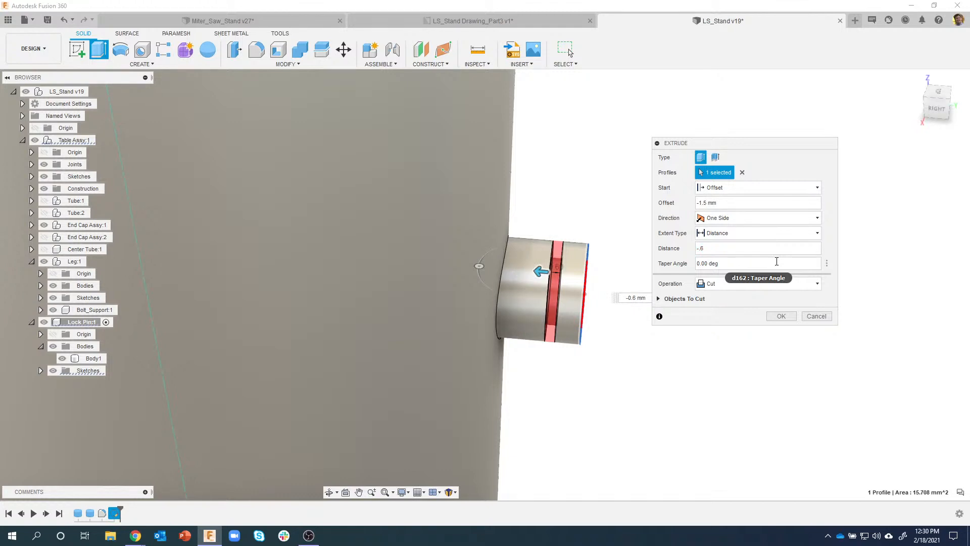
mouse_move(562, 258)
middle_mouse_down("shift")
mouse_move(564, 246)
mouse_move(551, 243)
mouse_move(579, 253)
mouse_move(559, 255)
middle_mouse_up("shift")
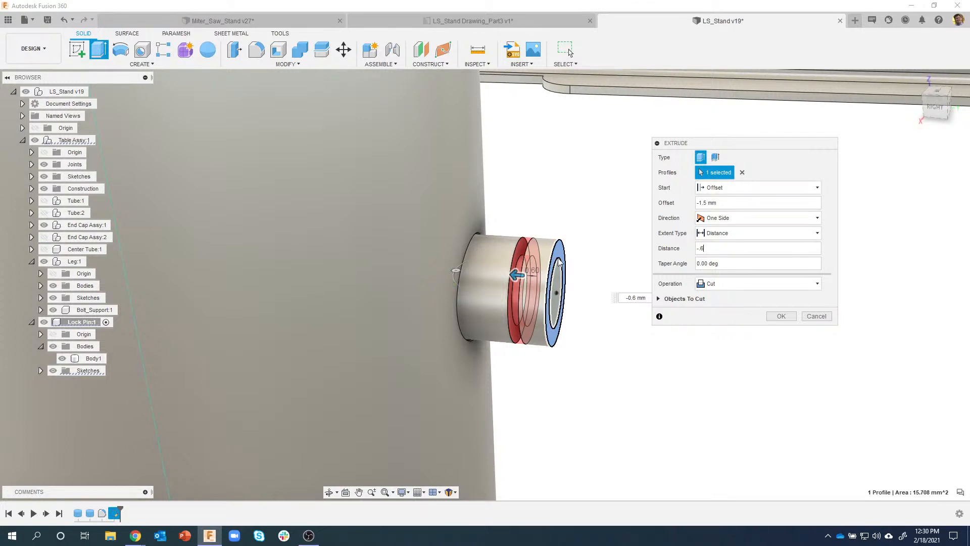
middle_click_drag(559, 253, 540, 248, "shift")
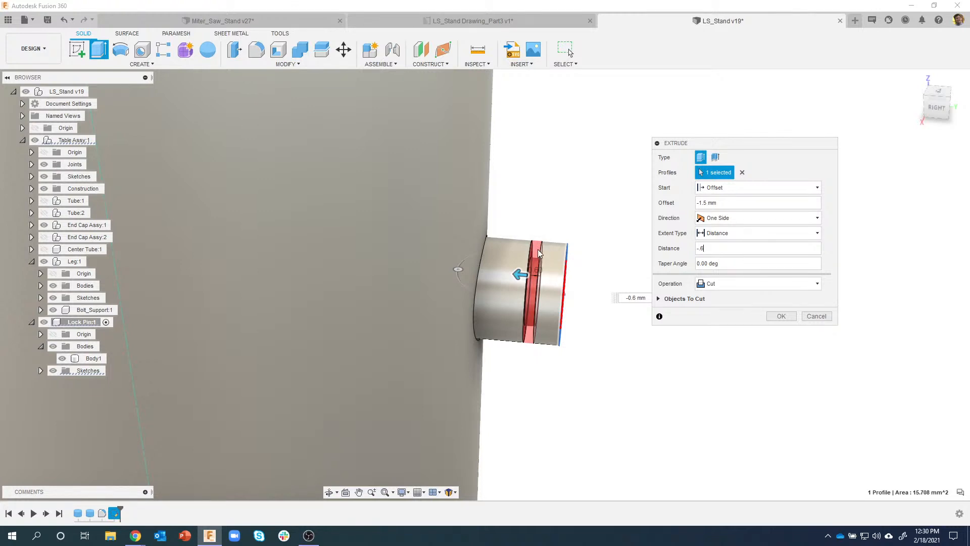
middle_click_drag(538, 250, 590, 261, "shift")
left_click(783, 318)
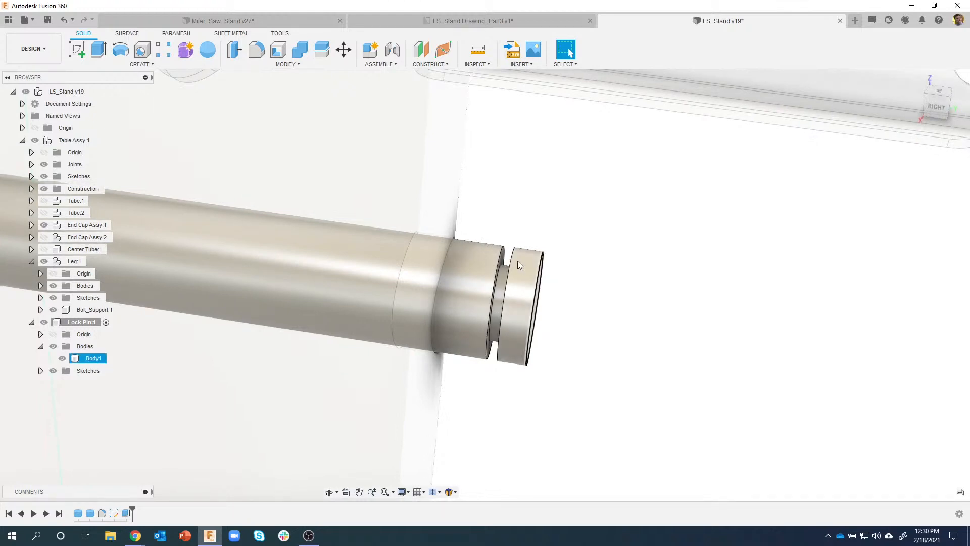
Step: Examine the groove at the end of the Lock Pin's shank and the sketch and extrude features that form it
middle_click_drag(546, 397, 527, 402, "shift")
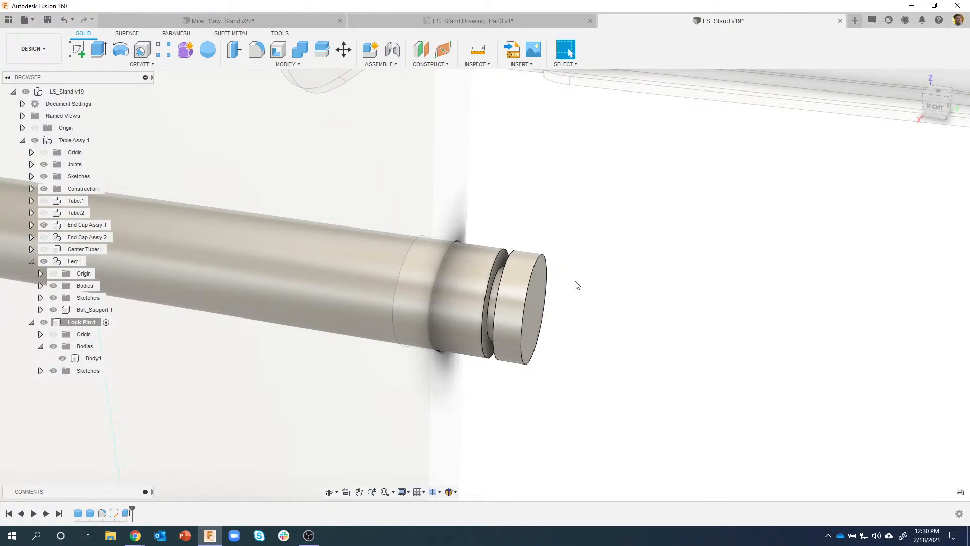
left_click(125, 516)
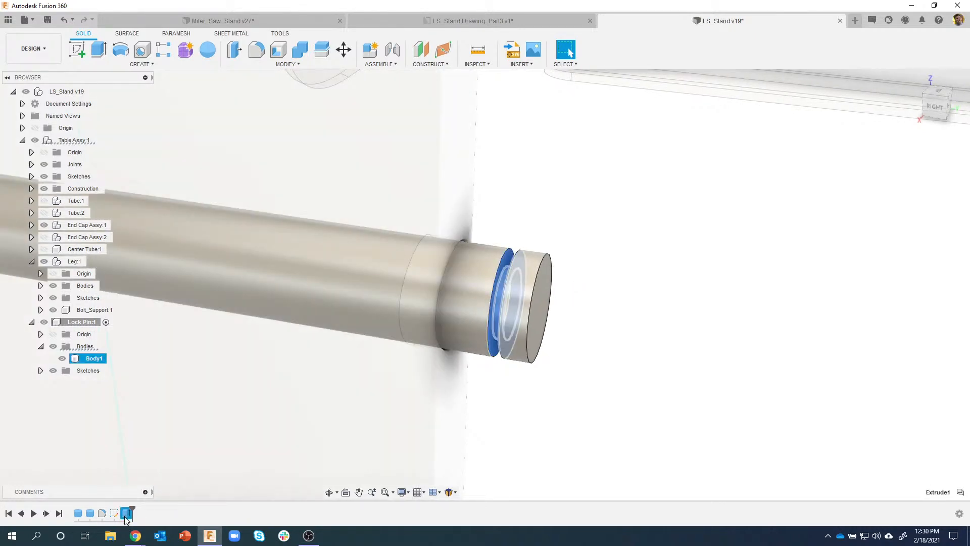
left_click(115, 515, "shift")
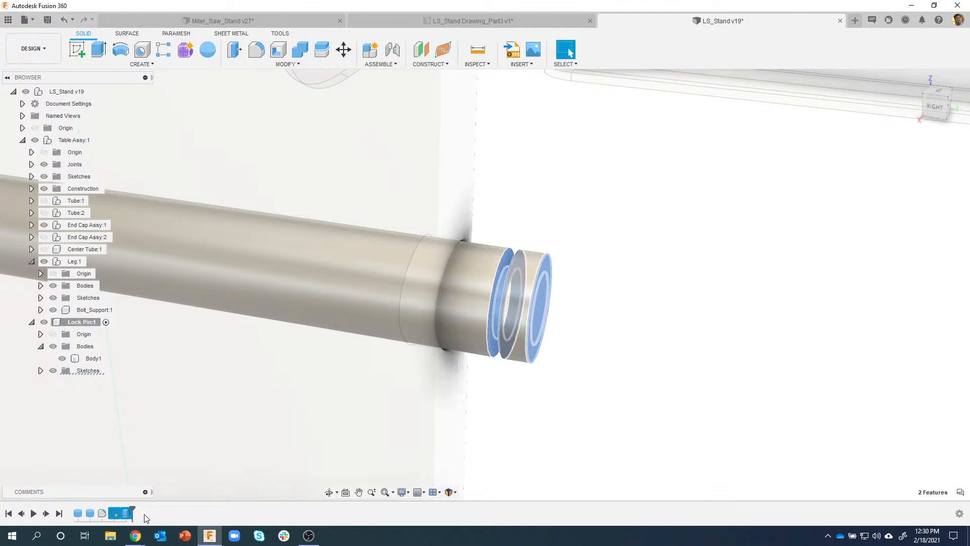
left_click(535, 419)
scroll(535, 419, "down", 3)
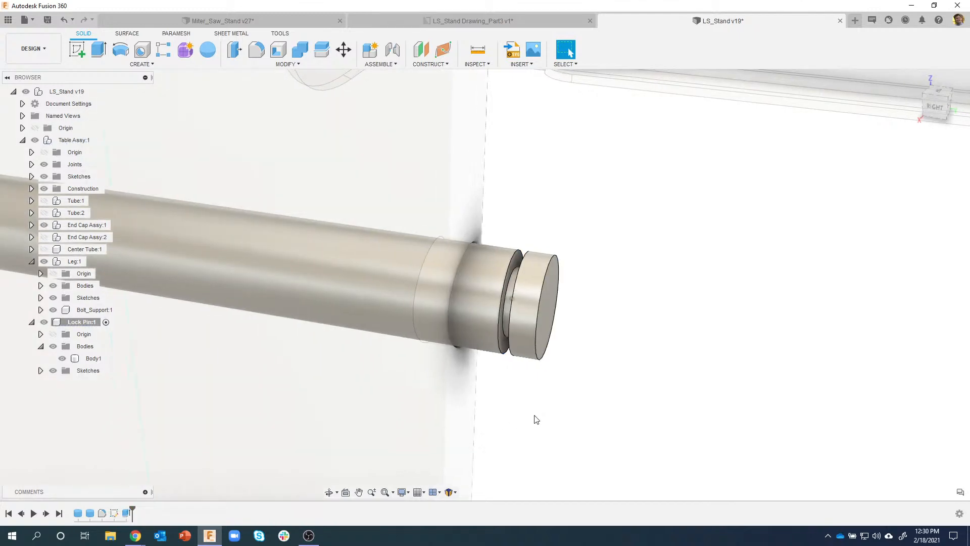
scroll(570, 414, "down", 3)
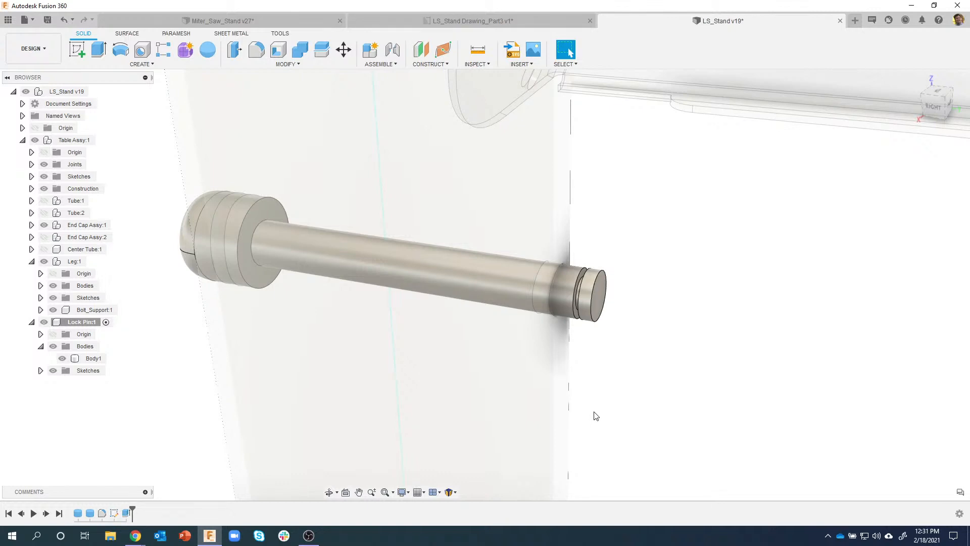
middle_click_drag(398, 310, 599, 286, "shift")
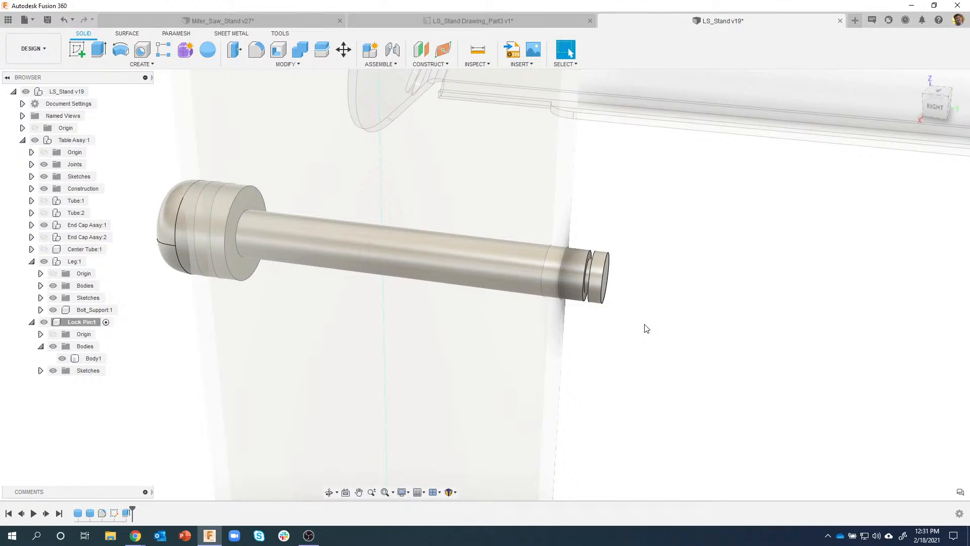
middle_click_drag(644, 325, 679, 317, "shift")
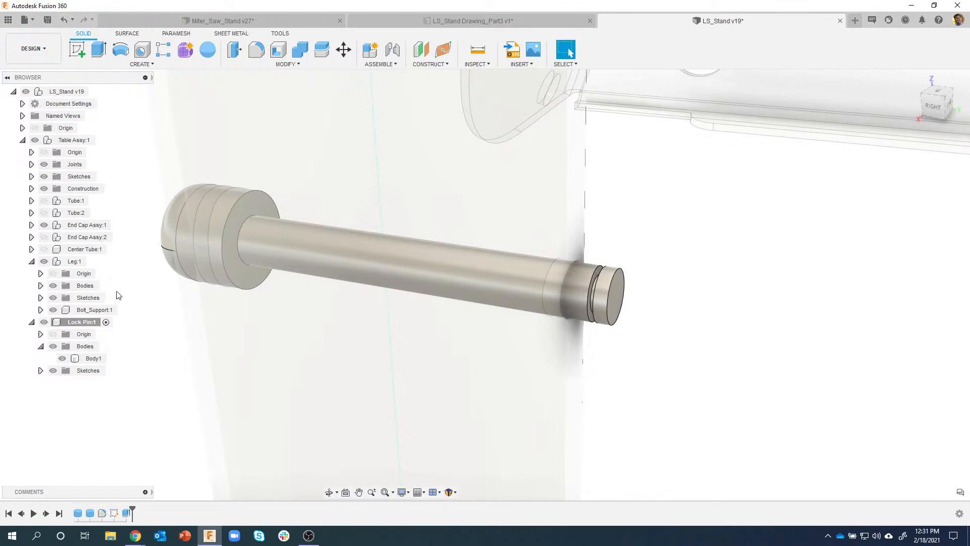
Step: Activate the Leg component and open the McMaster-Carr component catalog in an enlarged window clear of the Lock Pin
left_click(94, 262)
left_click(132, 410)
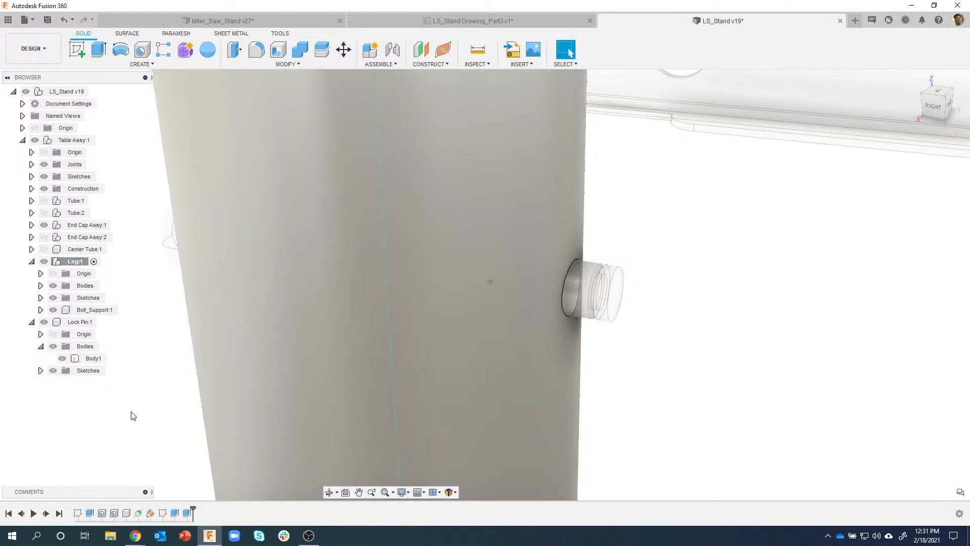
mouse_move(191, 312)
middle_mouse_down("shift")
mouse_move(195, 304)
mouse_move(187, 322)
middle_mouse_up("shift")
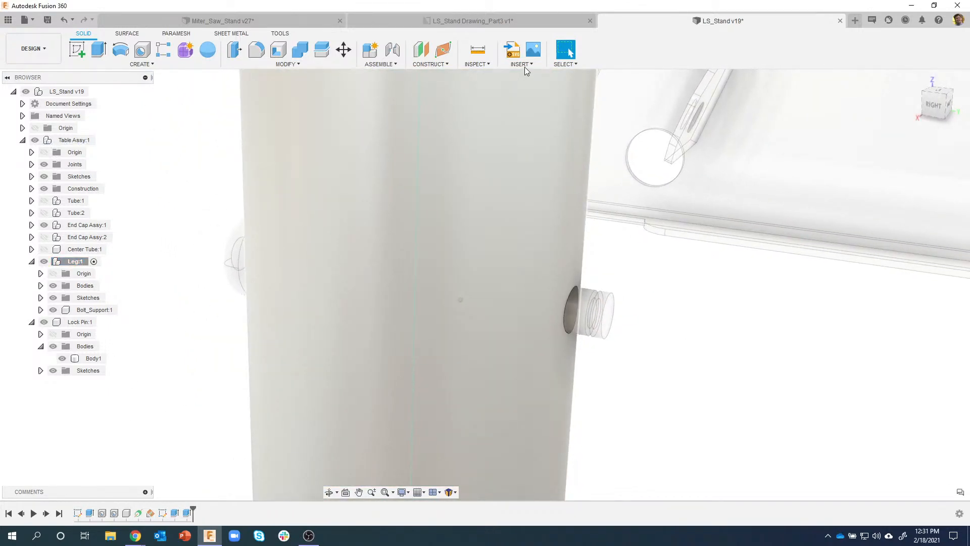
left_click(525, 64)
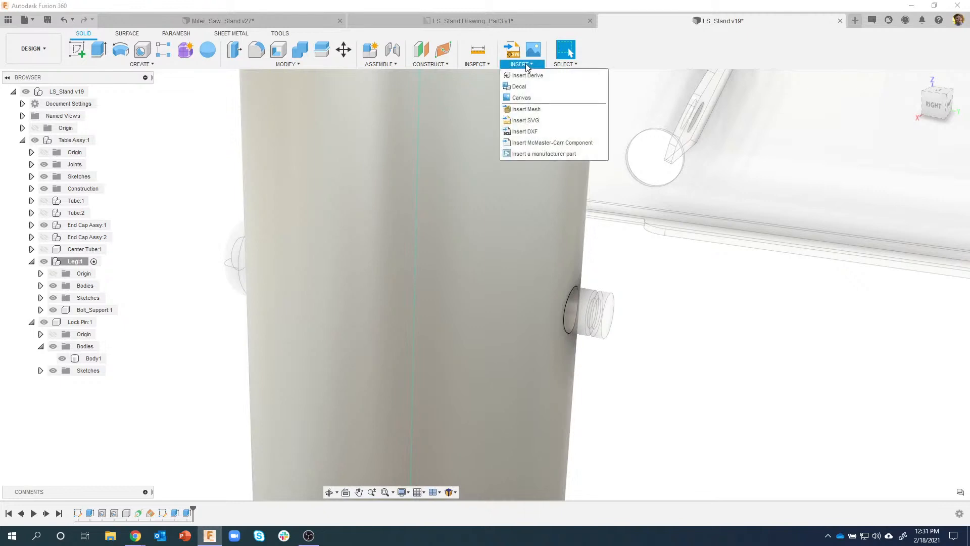
left_click(552, 144)
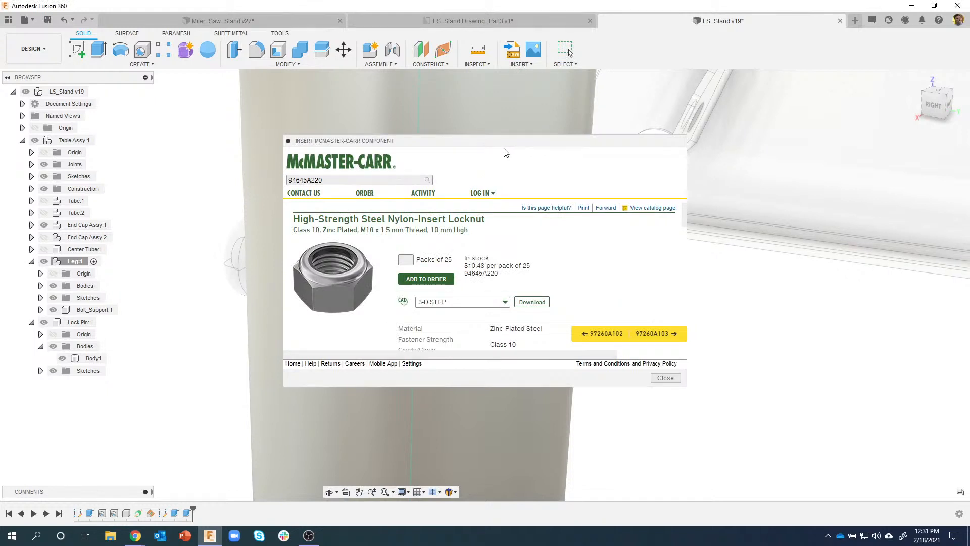
left_click_drag(465, 141, 370, 84)
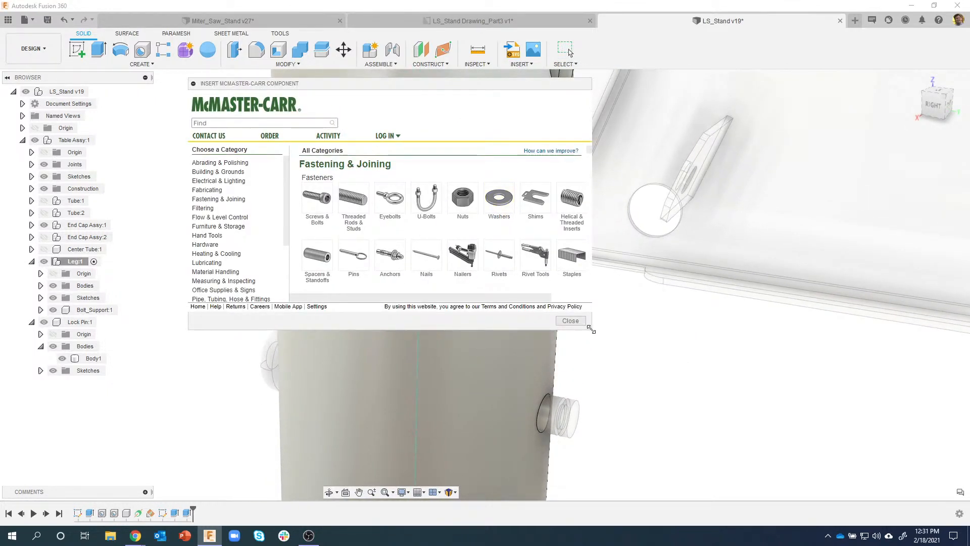
left_click_drag(591, 330, 660, 377)
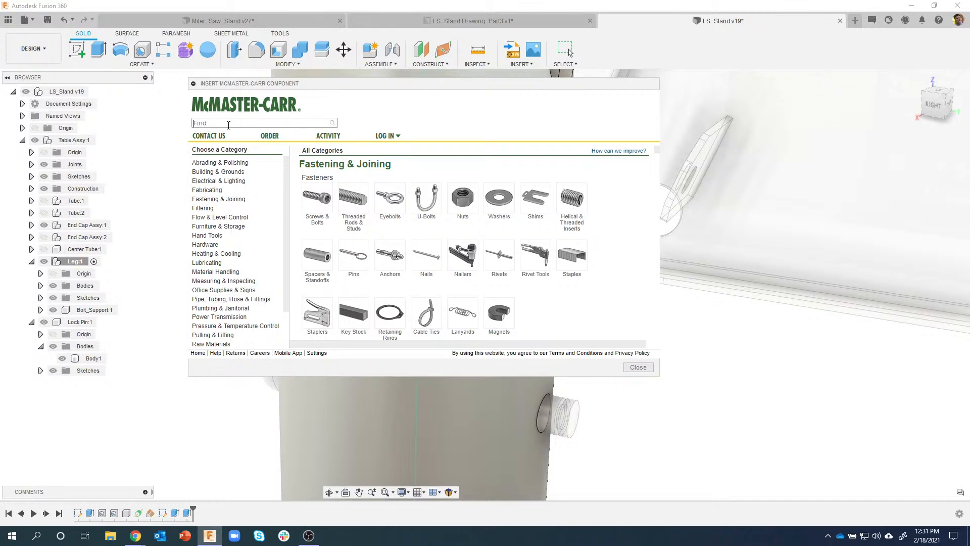
Step: Search the McMaster-Carr catalog for washer part number 98689A115
left_click(503, 207)
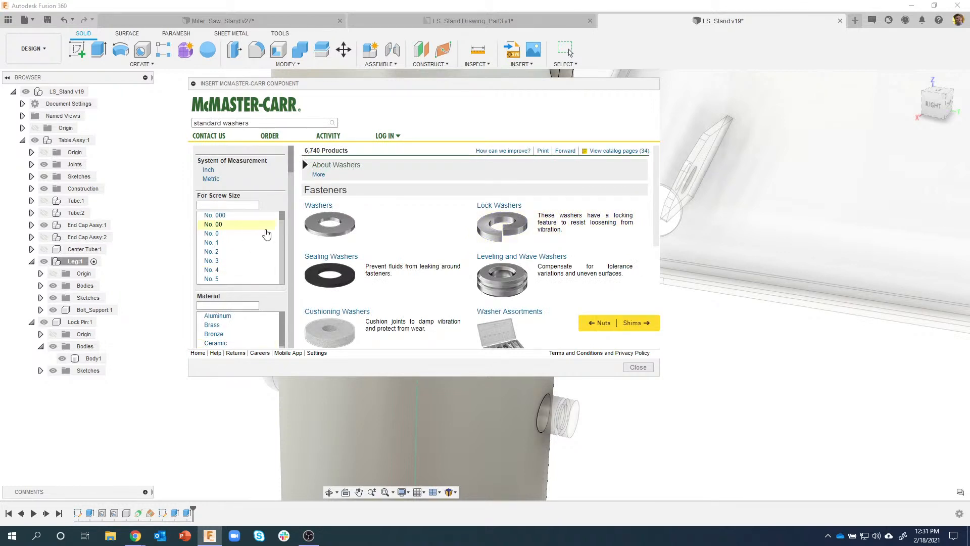
left_click(295, 125)
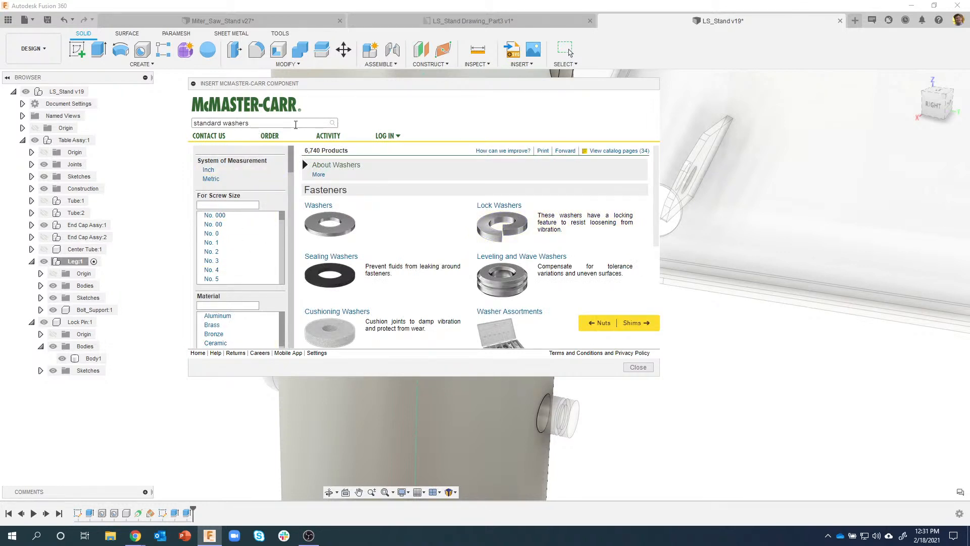
left_click_drag(229, 125, 186, 128)
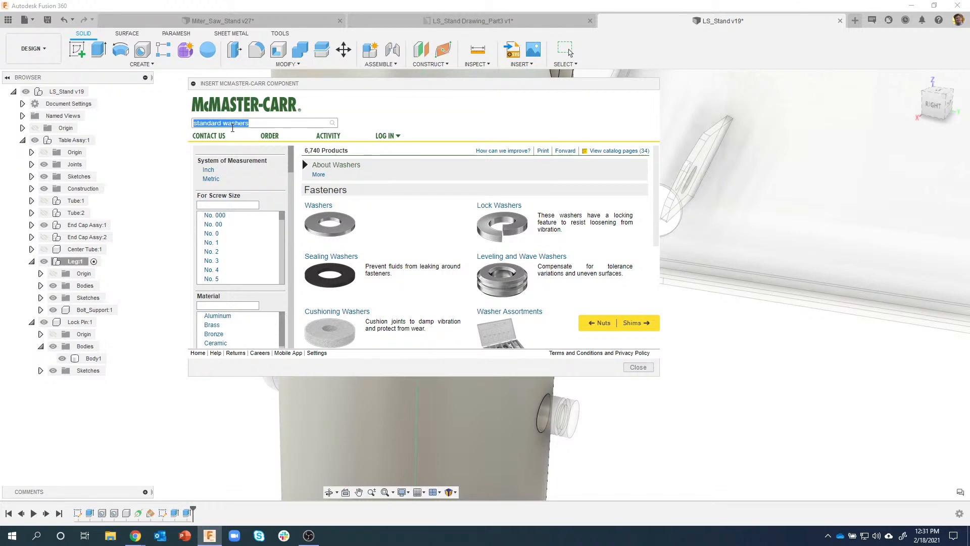
type("98689A115")
key("Return")
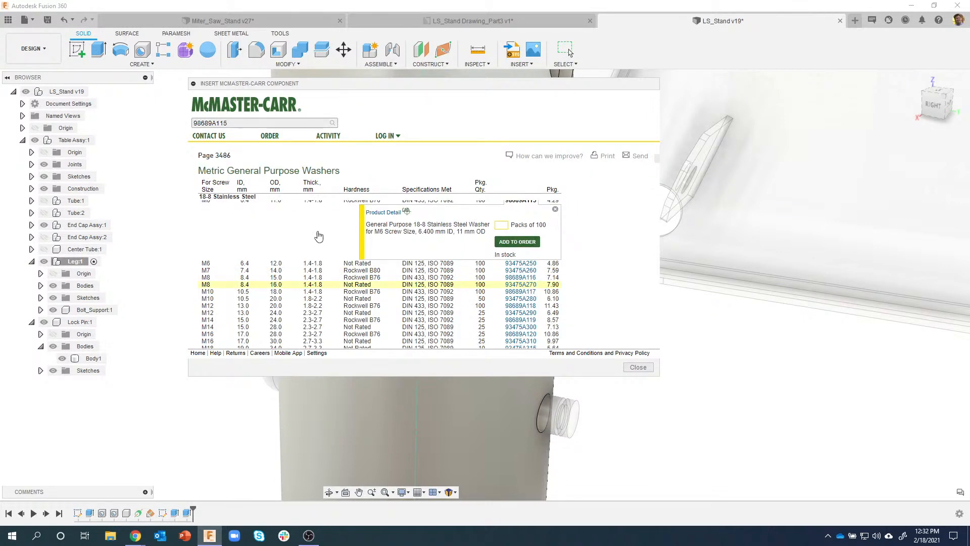
Step: Open the product details of M6 stainless steel washer 98689A115 and insert its 3-D STEP model into the Leg component
scroll(244, 247, "up", 3)
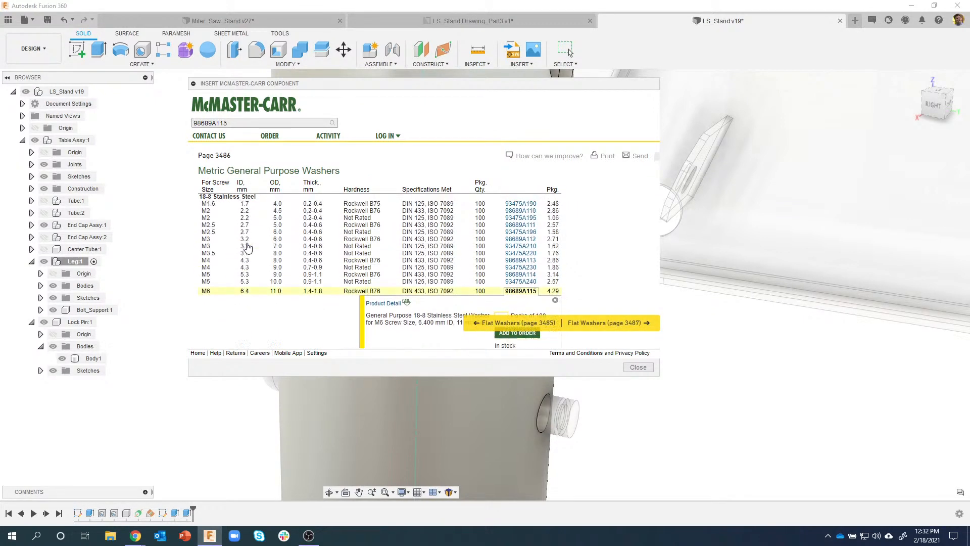
scroll(278, 280, "up", 6)
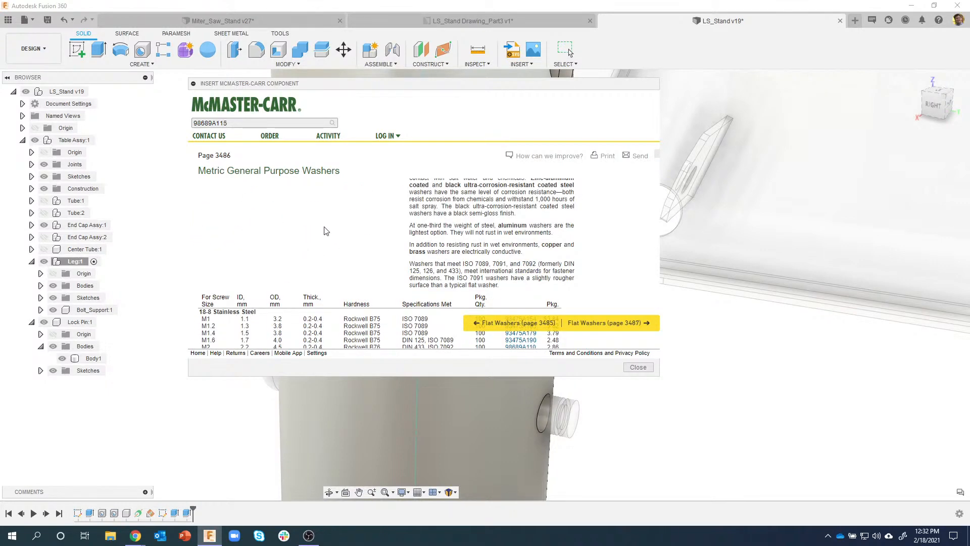
scroll(326, 231, "up", 1)
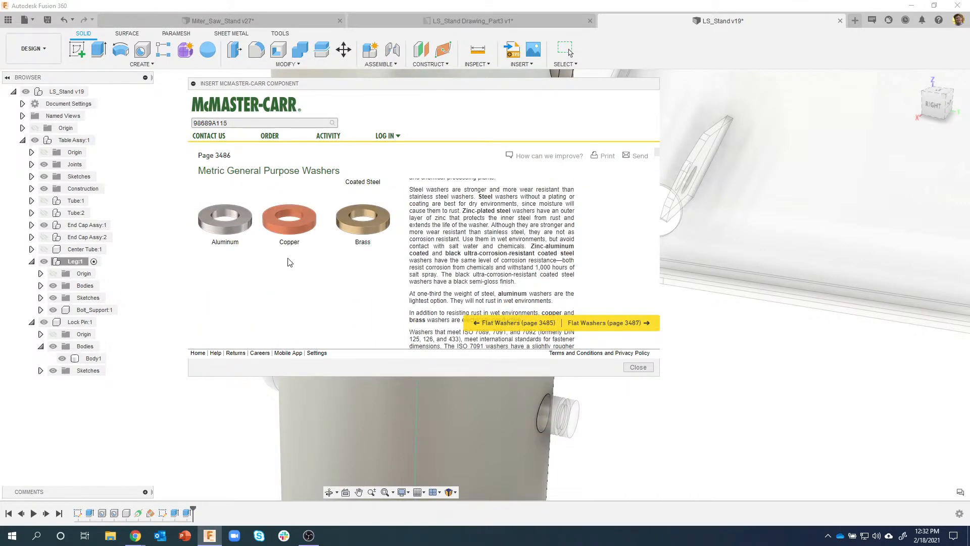
scroll(289, 262, "down", 3)
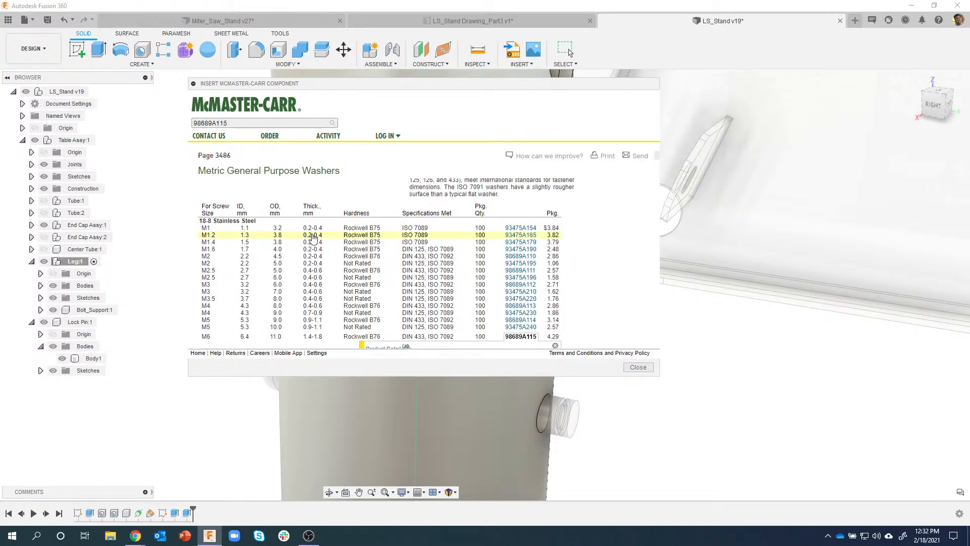
scroll(314, 238, "down", 1)
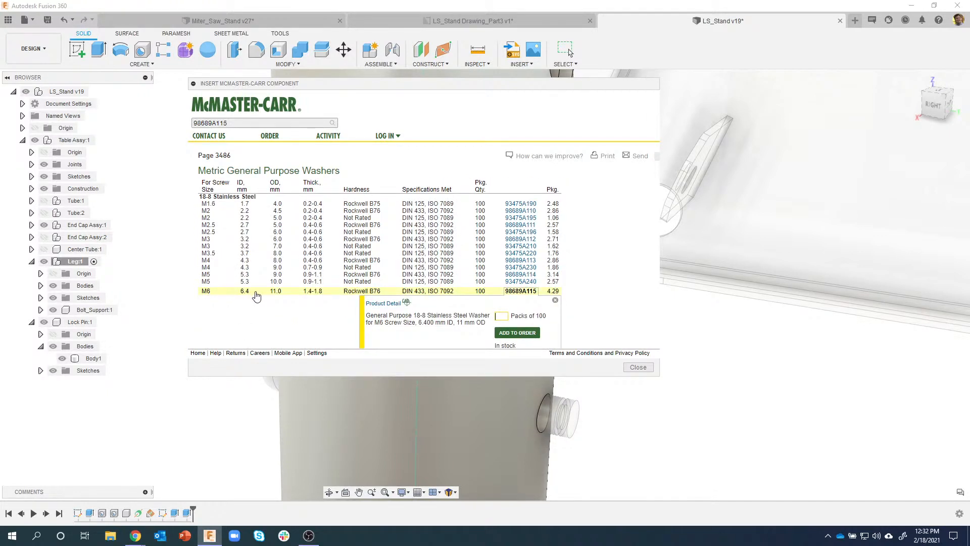
scroll(329, 297, "down", 1)
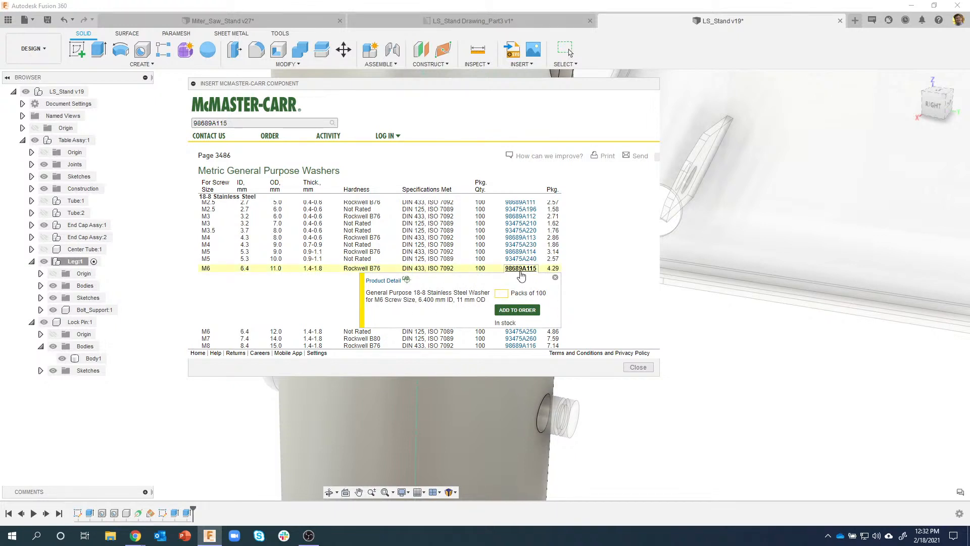
left_click(381, 282)
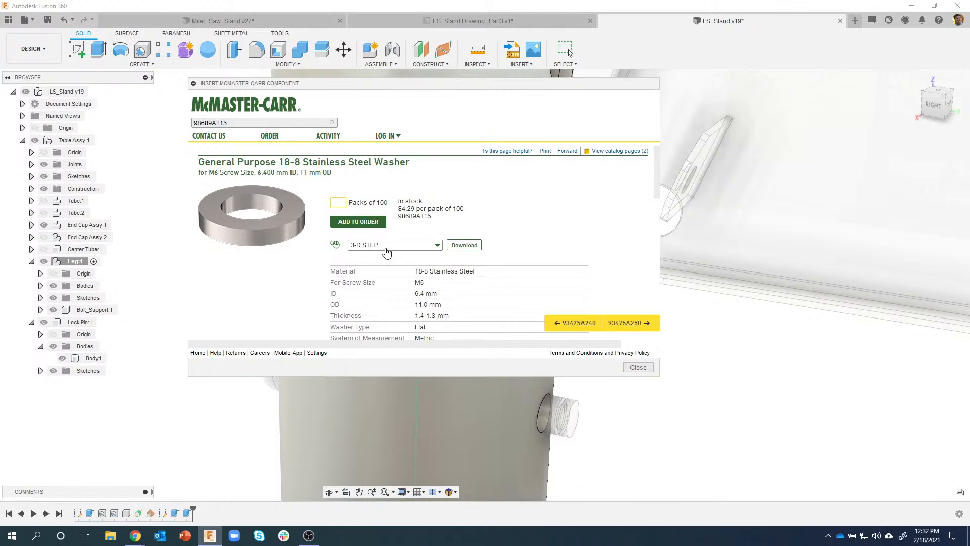
left_click(464, 246)
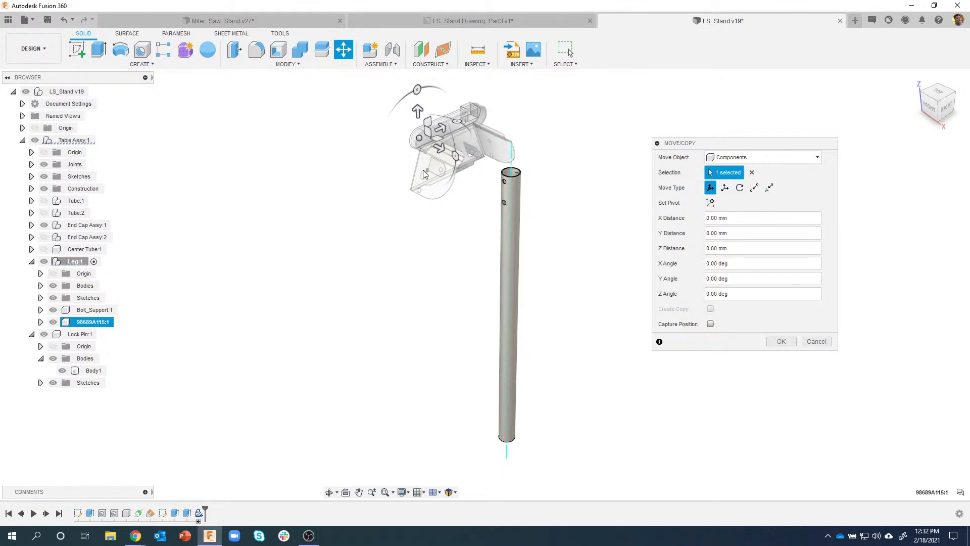
Step: Move the inserted washer about 82 mm along Y so it sits clear beside the leg's upper end
middle_click_drag(423, 171, 424, 171, "shift")
scroll(423, 173, "up", 6)
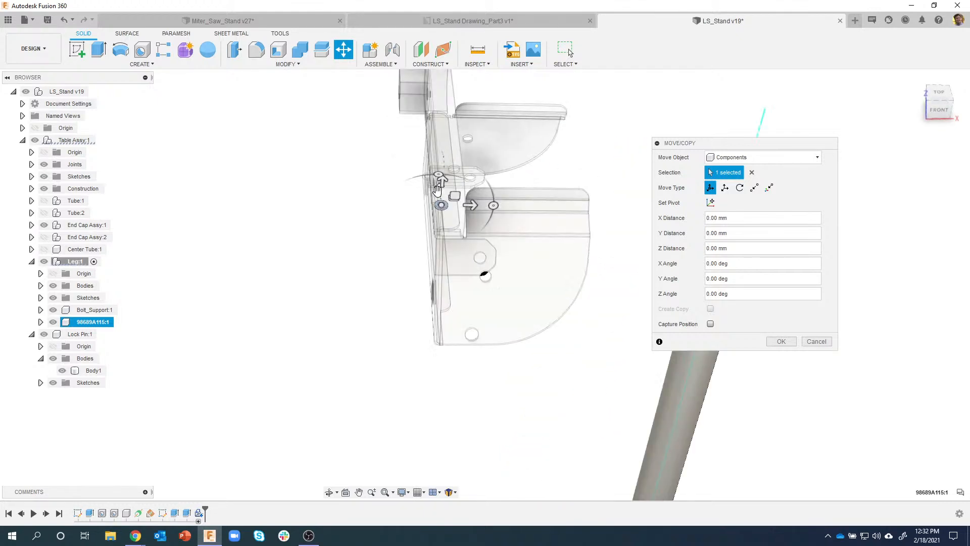
middle_click_drag(471, 203, 354, 259, "shift")
left_click_drag(354, 259, 610, 330)
middle_click_drag(610, 331, 416, 286, "shift")
left_click_drag(388, 271, 469, 279)
middle_click_drag(463, 281, 548, 293, "shift")
scroll(422, 298, "up", 3)
left_click(781, 342)
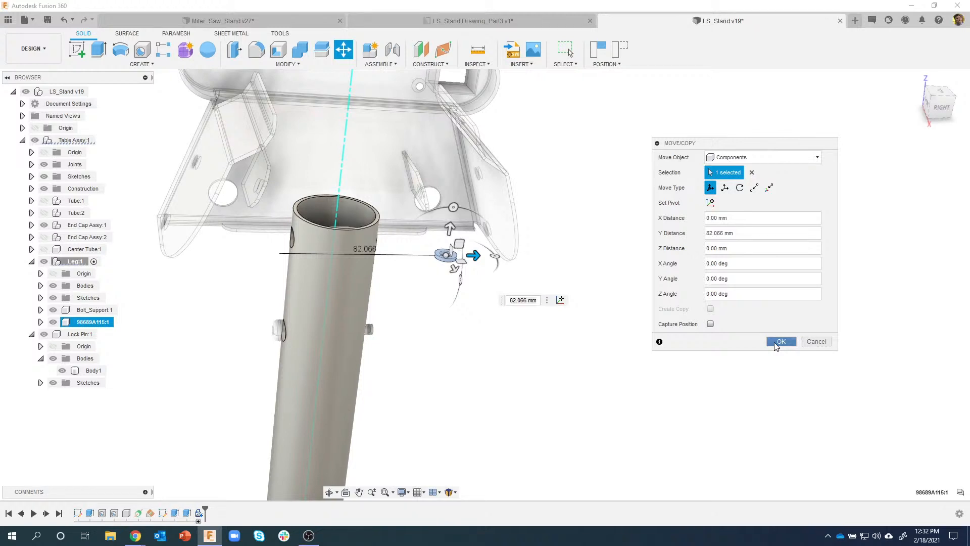
Step: Start a joint for the washer and capture its moved position
scroll(569, 329, "up", 4)
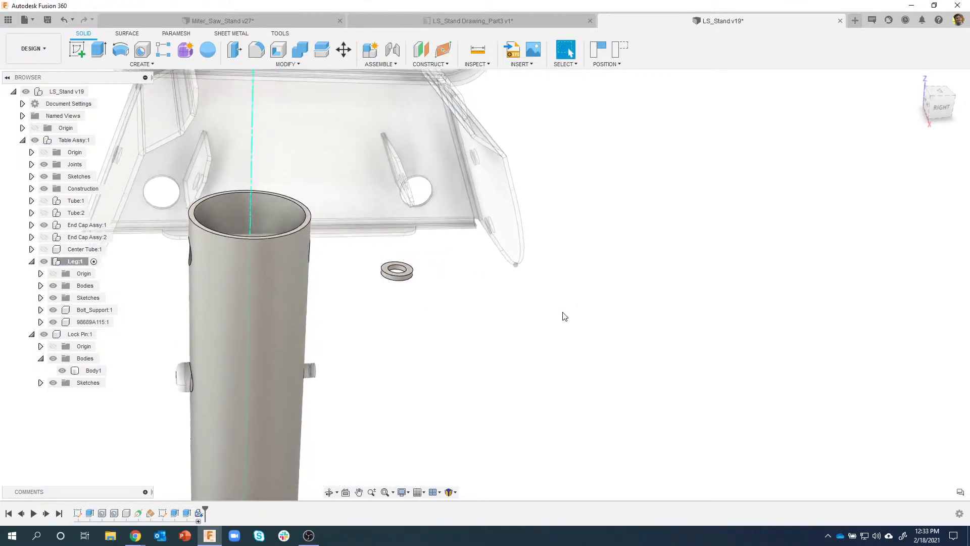
scroll(558, 314, "up", 1)
scroll(510, 173, "down", 1)
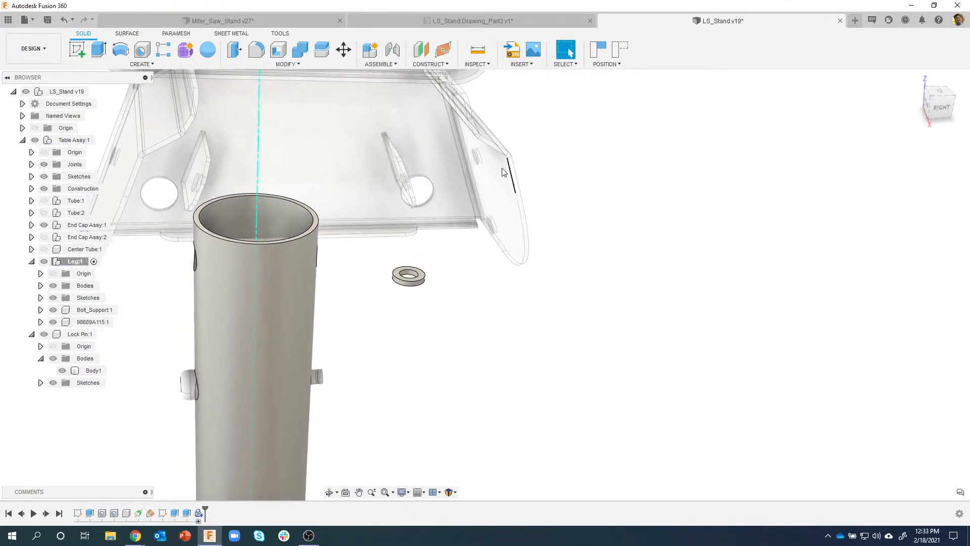
left_click(392, 49)
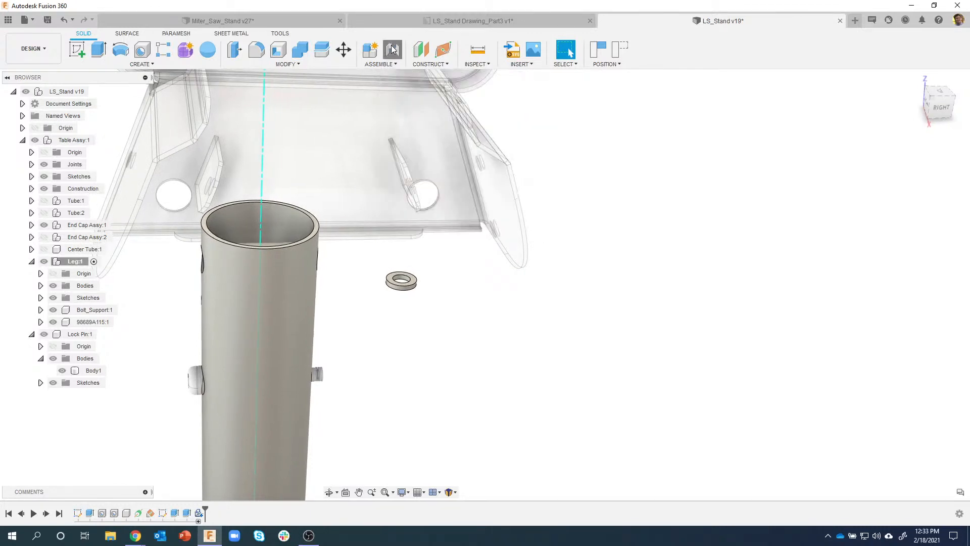
left_click_drag(487, 232, 493, 189)
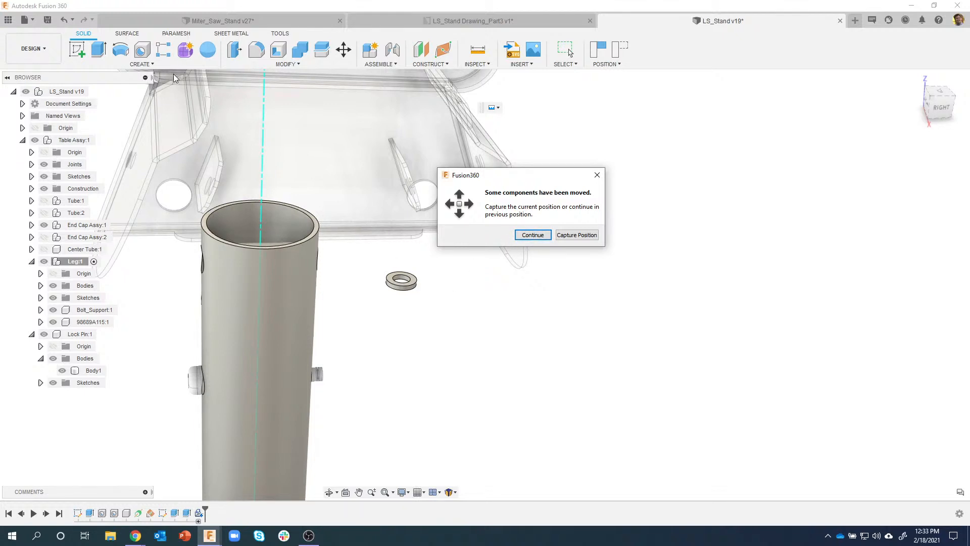
left_click(566, 236)
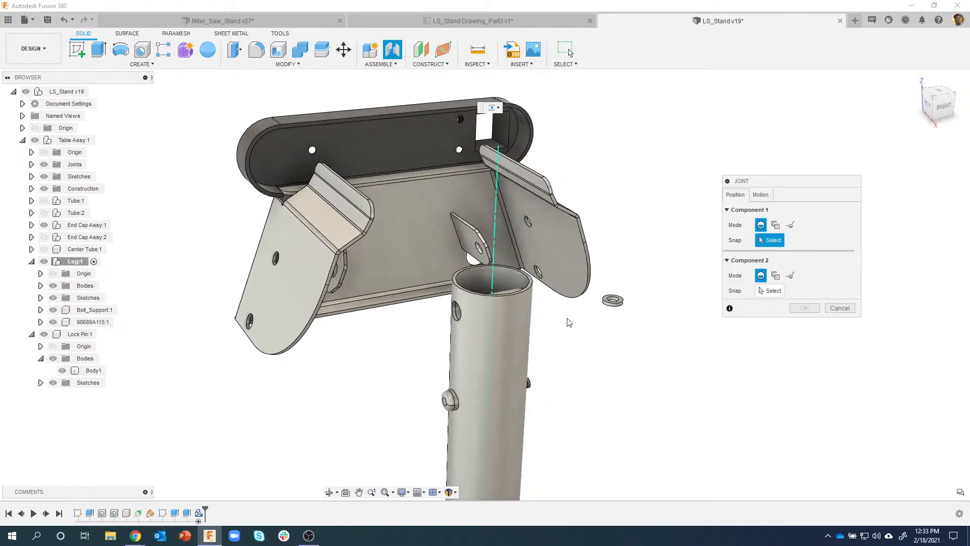
Step: Set the joint's first snap point at the centre of the washer's upper face, in preparation for picking the Lock Pin's groove
scroll(596, 316, "up", 5)
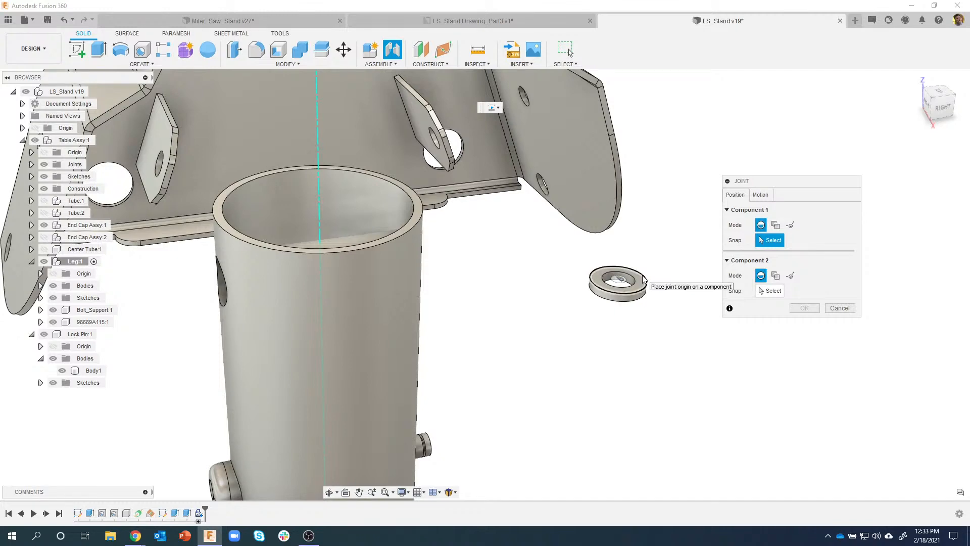
left_click(643, 278)
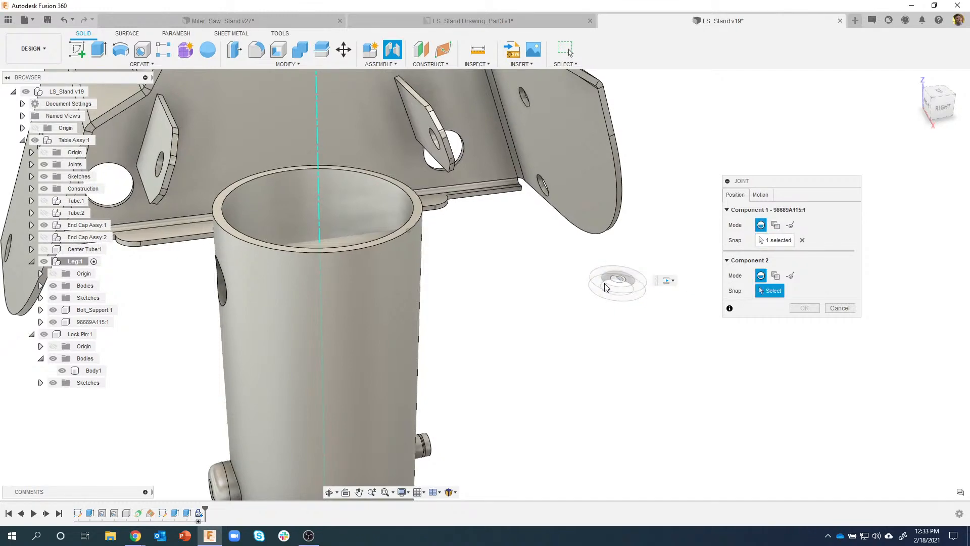
middle_click_drag(643, 278, 477, 344, "shift")
scroll(477, 344, "up", 10)
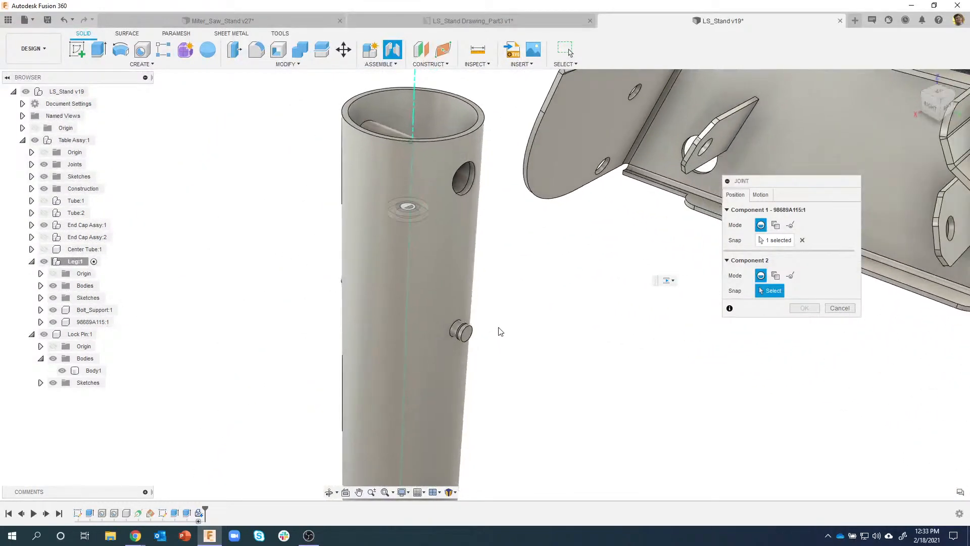
scroll(469, 291, "down", 1)
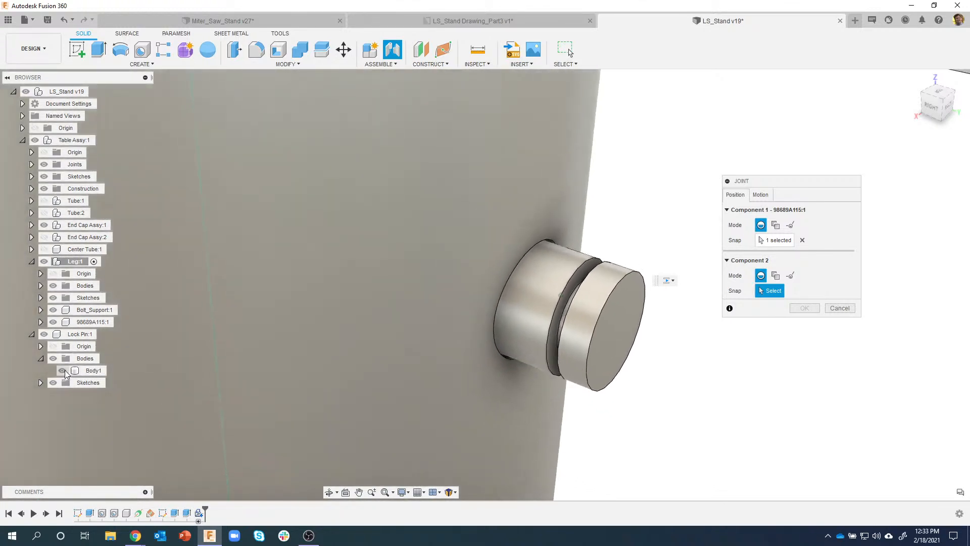
Step: Hide the lock pin's body and join washer 98689A115 to the pin hole in the leg with Rigid motion
left_click(62, 370)
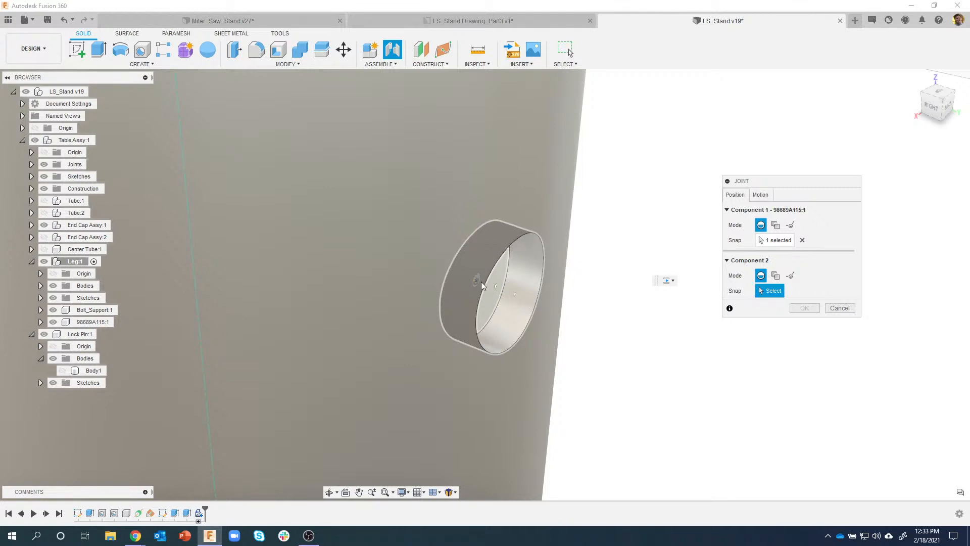
left_click(517, 298)
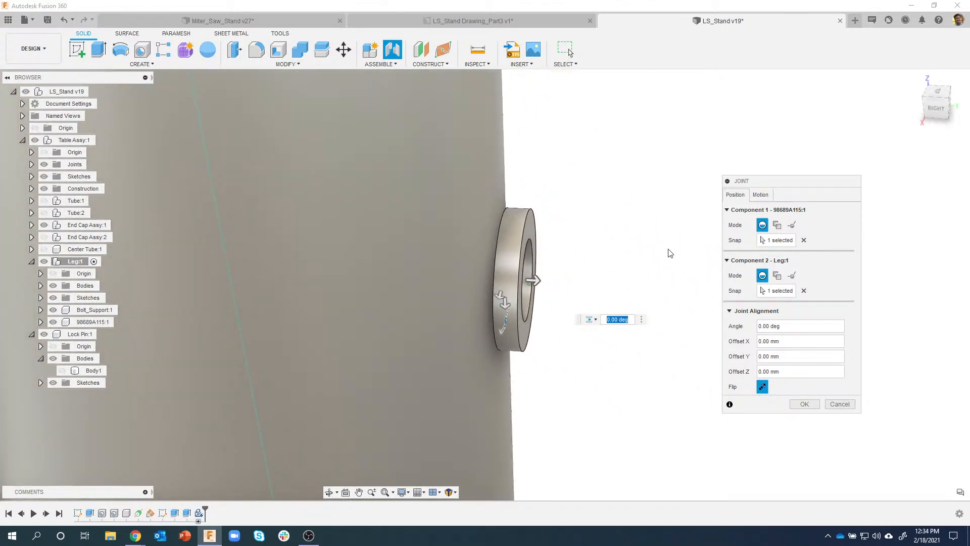
left_click(760, 195)
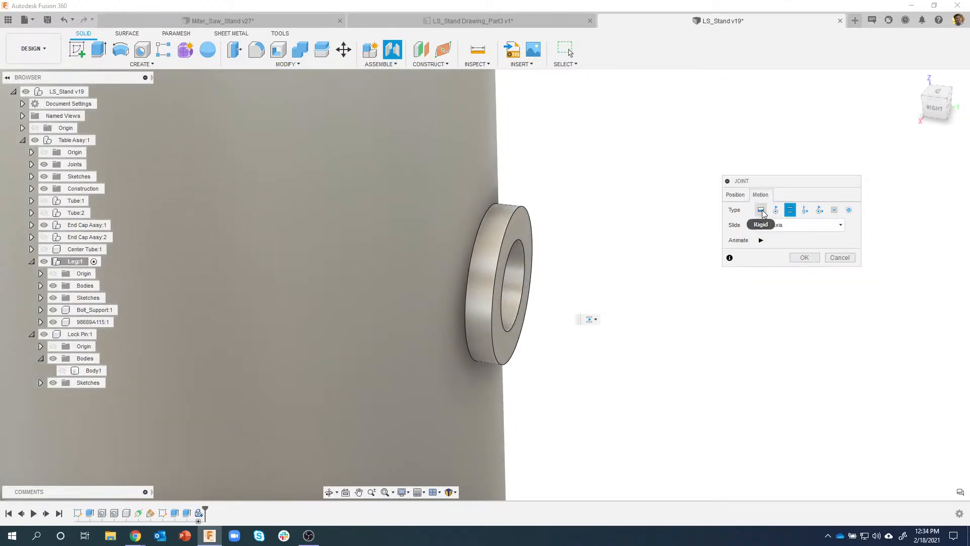
left_click(762, 210)
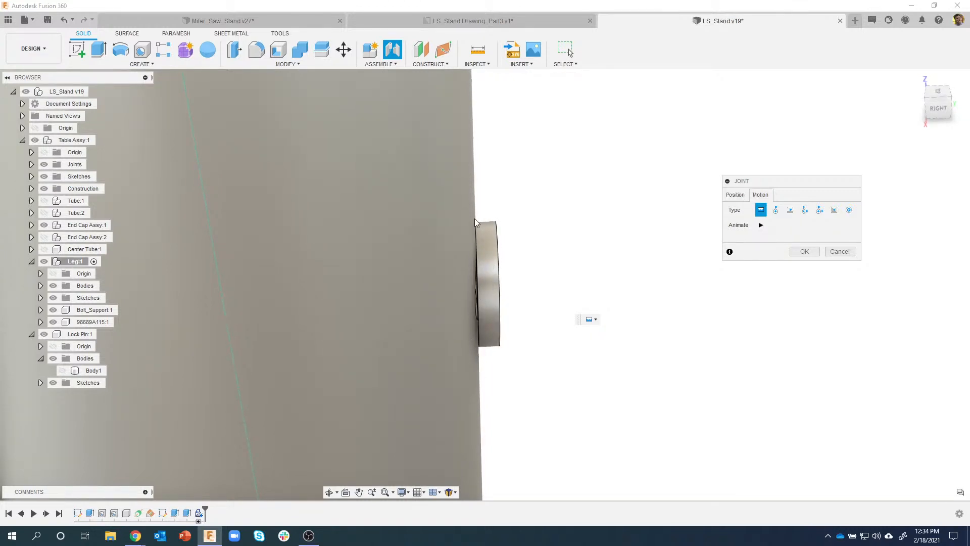
middle_click_drag(528, 326, 495, 299, "shift")
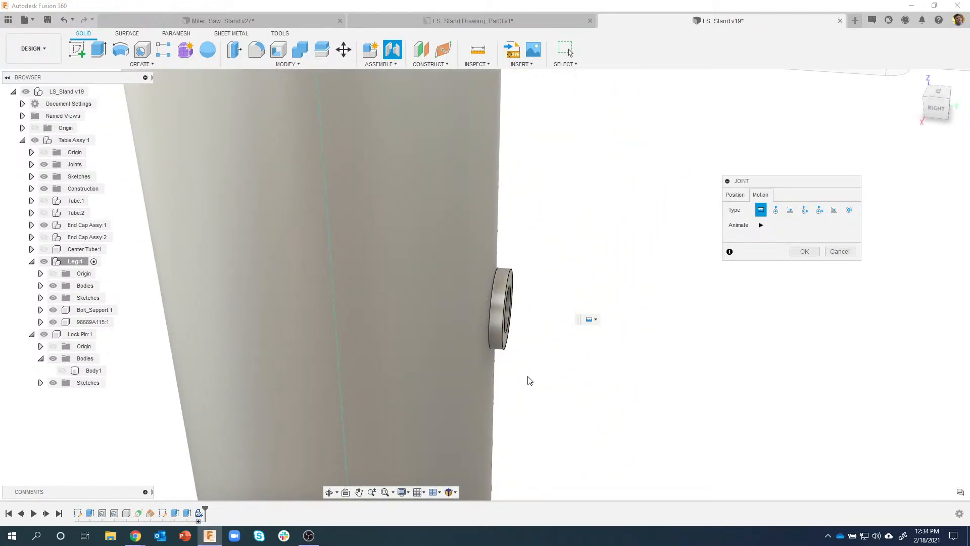
middle_click_drag(508, 326, 487, 333, "shift")
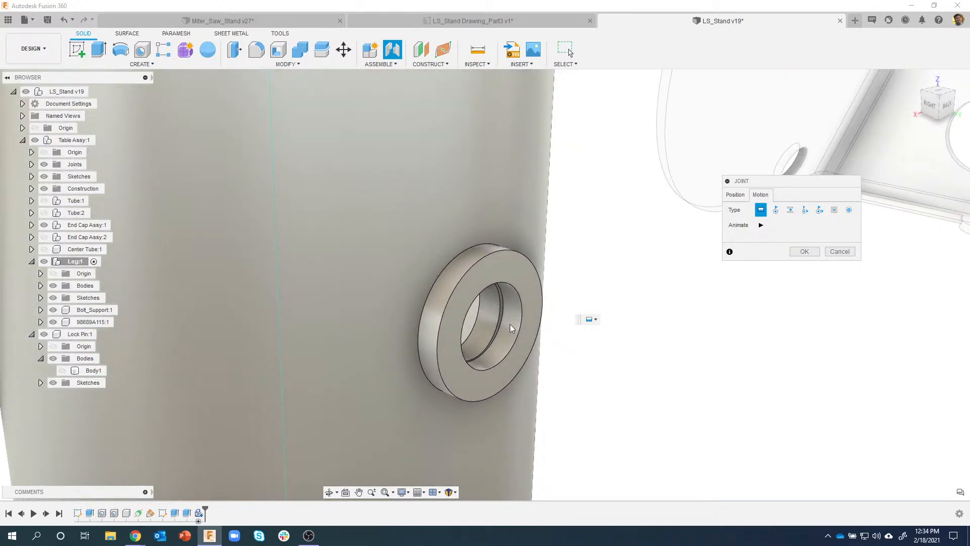
left_click(805, 251)
Step: Show the lock pin's Body1 again
scroll(708, 362, "down", 3)
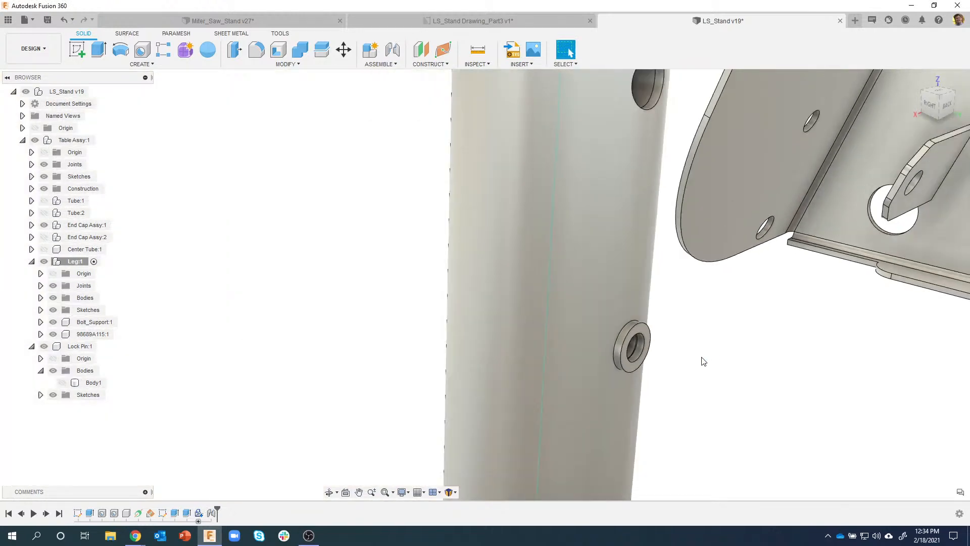
scroll(375, 356, "down", 3)
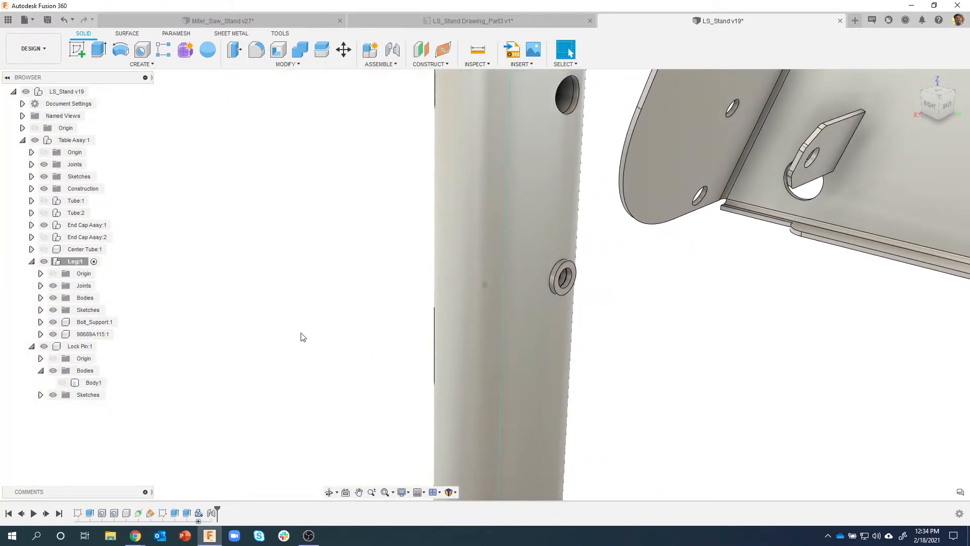
scroll(299, 283, "down", 1)
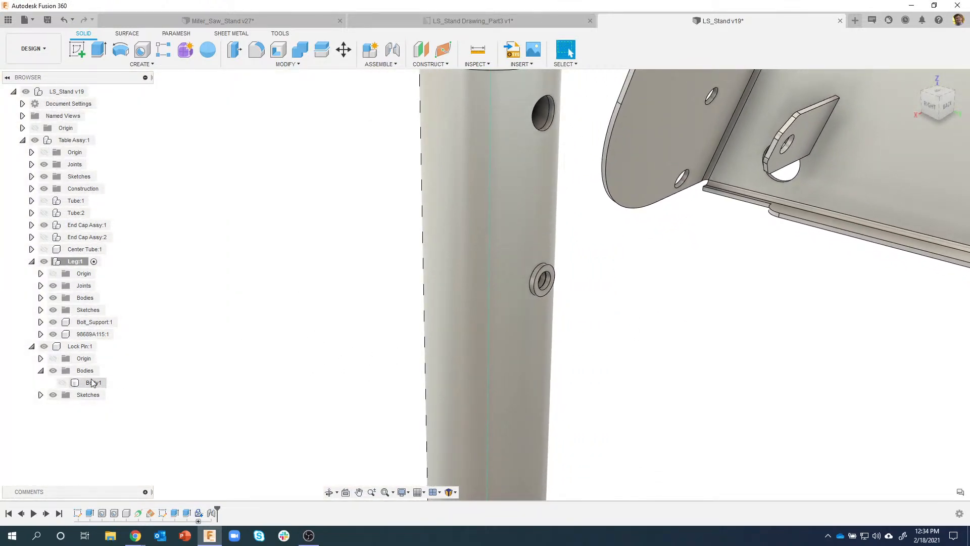
left_click(62, 383)
left_click(81, 383)
middle_click_drag(223, 307, 453, 95, "shift")
left_click(323, 351)
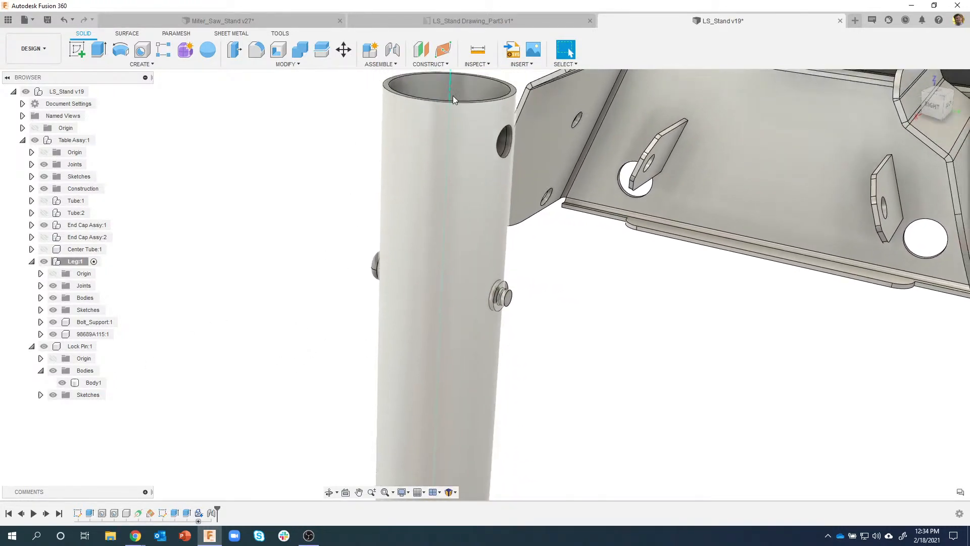
Step: Open the McMaster-Carr component catalogue in an enlarged window and search for part 99178A101
left_click(530, 62)
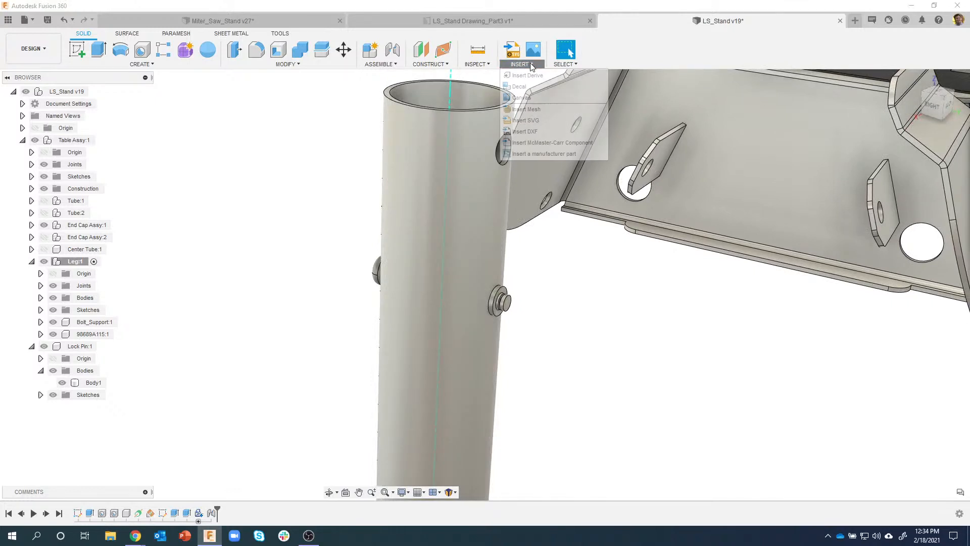
left_click(539, 140)
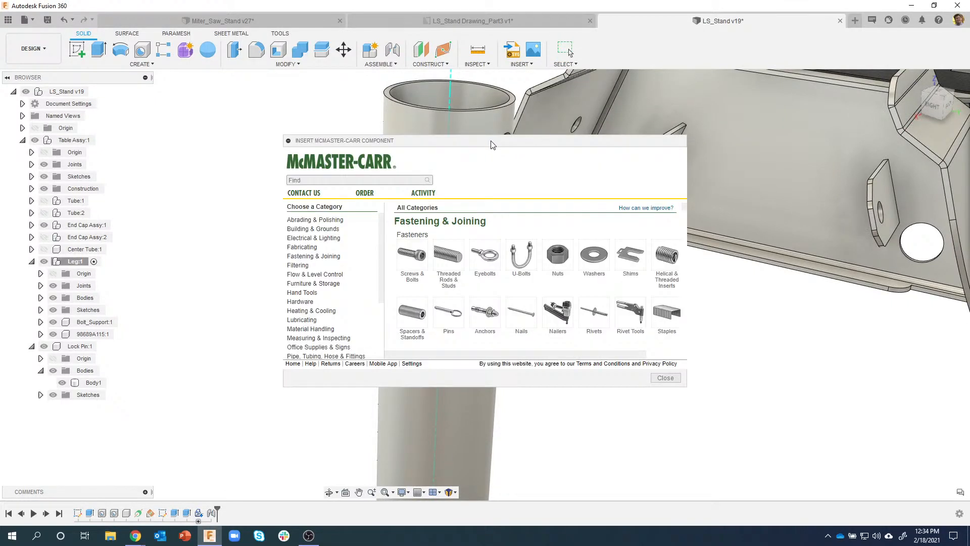
left_click_drag(489, 152, 384, 98)
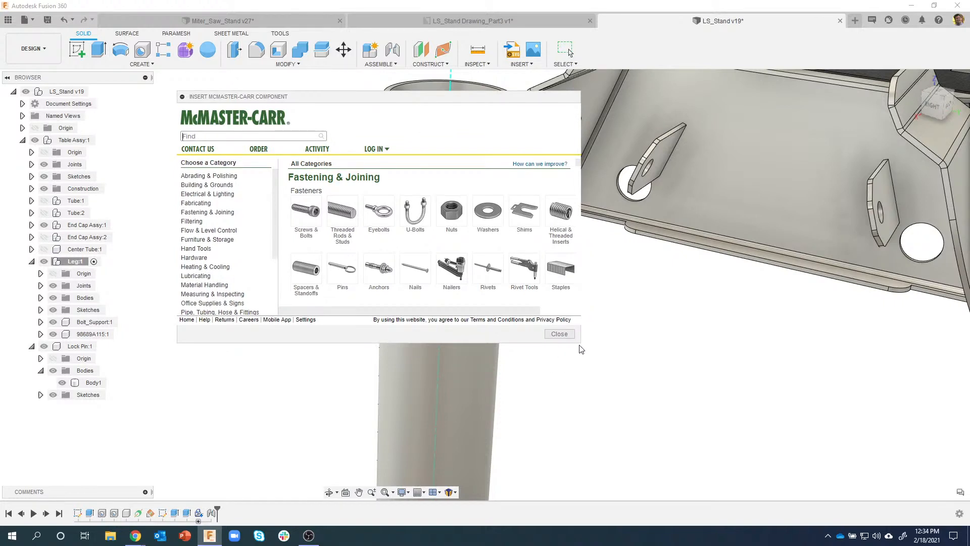
left_click_drag(579, 342, 655, 426)
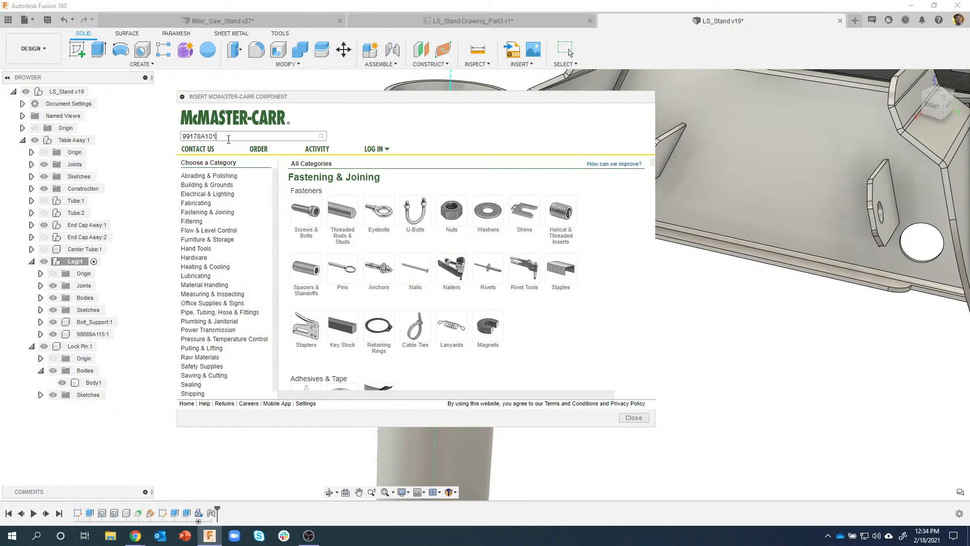
key("Return")
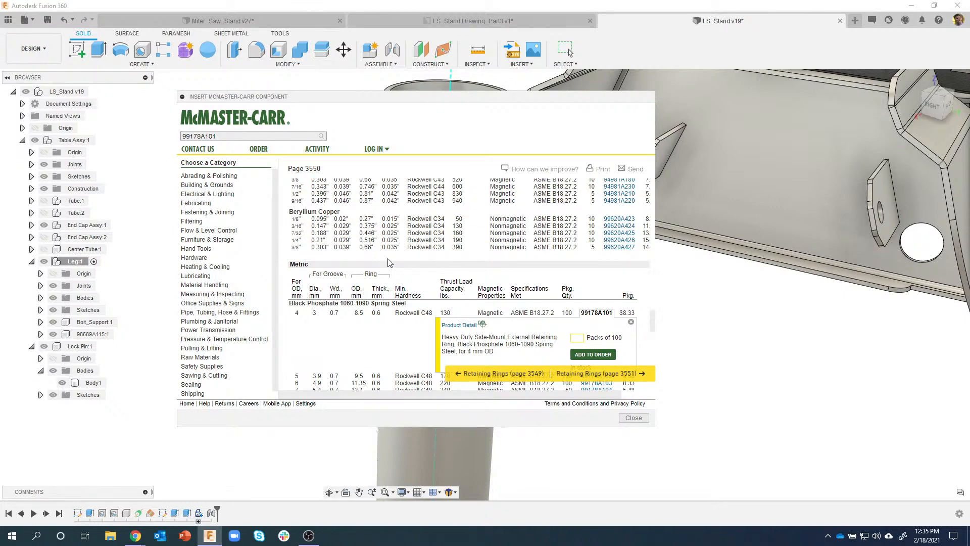
Step: Review the heavy duty side-mount retaining ring listing and insert the 99178A101 ring for 4 mm OD as a 3-D STEP component
scroll(374, 305, "up", 5)
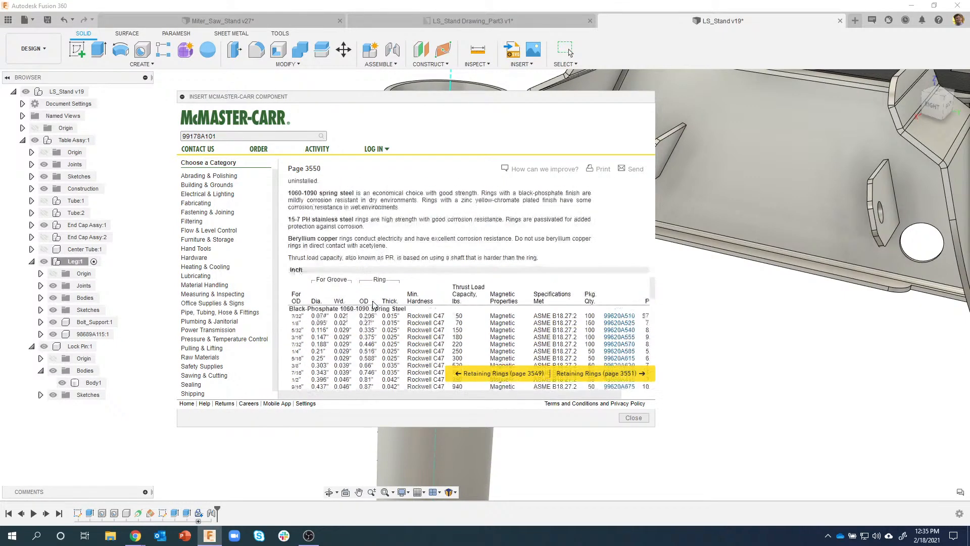
scroll(373, 305, "down", 10)
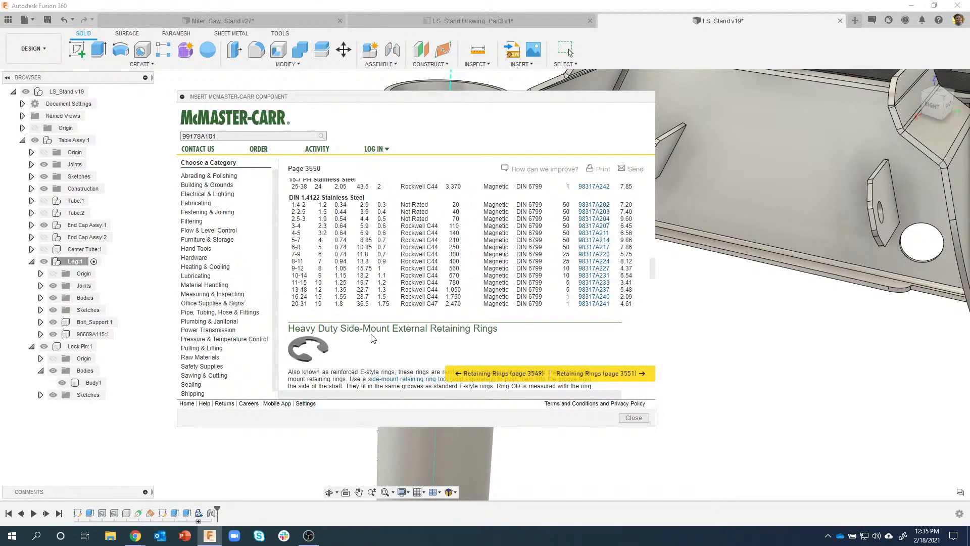
scroll(373, 338, "down", 1)
scroll(401, 278, "down", 2)
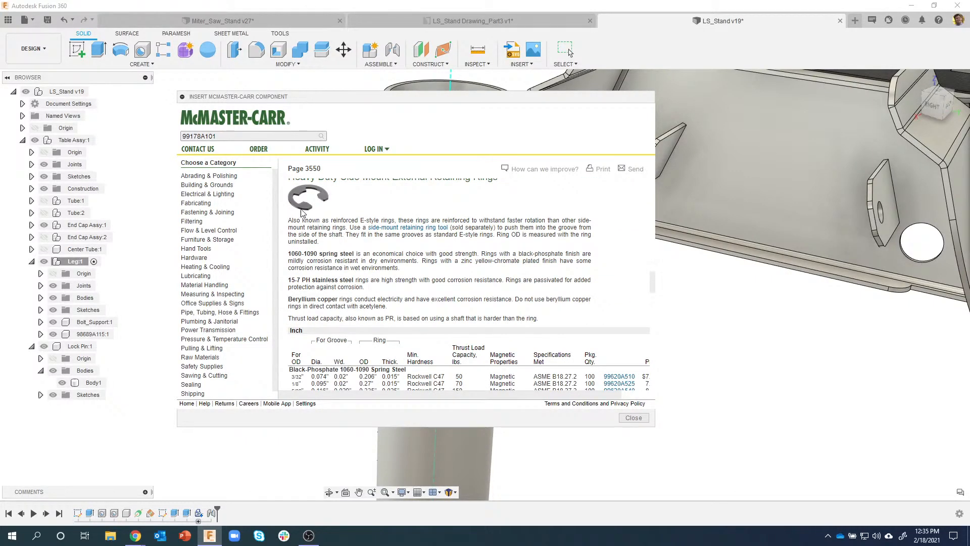
scroll(361, 255, "down", 5)
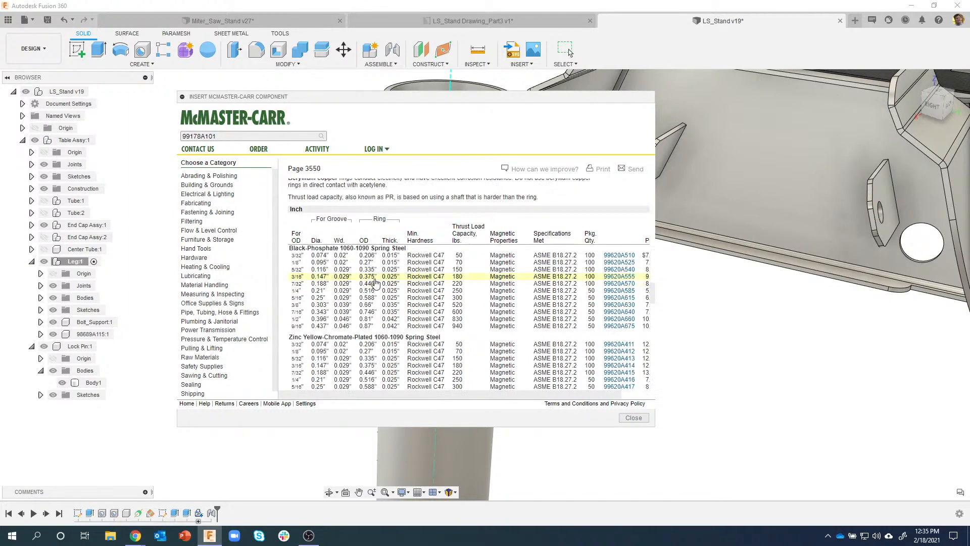
scroll(399, 273, "down", 3)
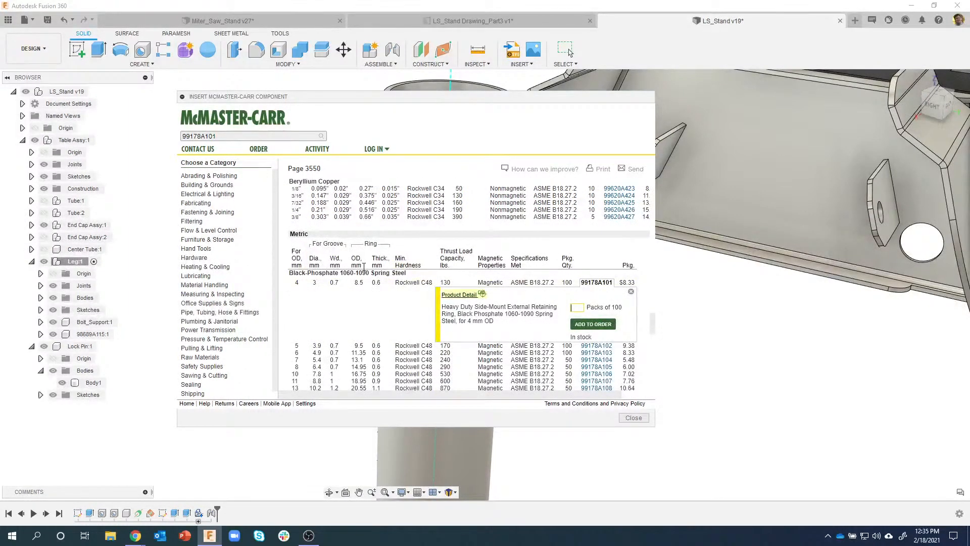
left_click(455, 298)
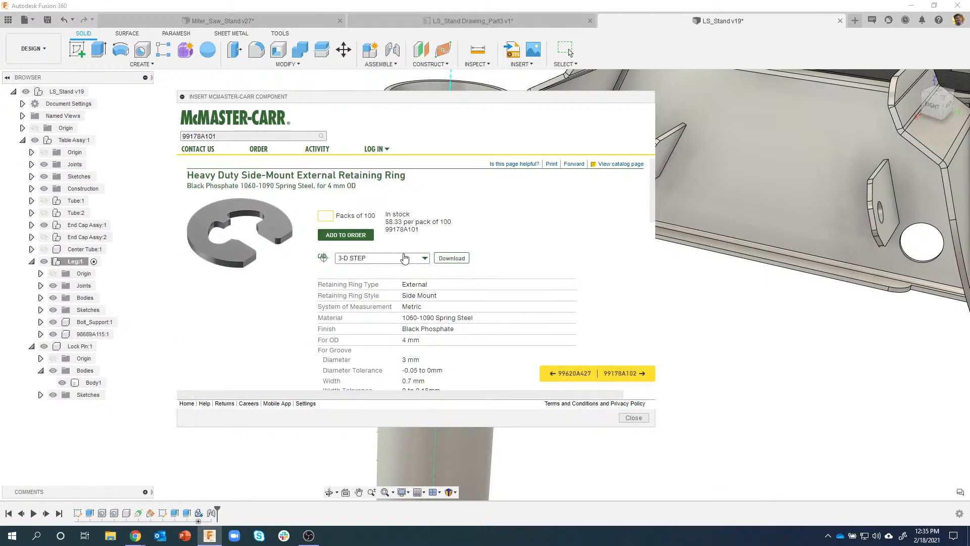
left_click(450, 259)
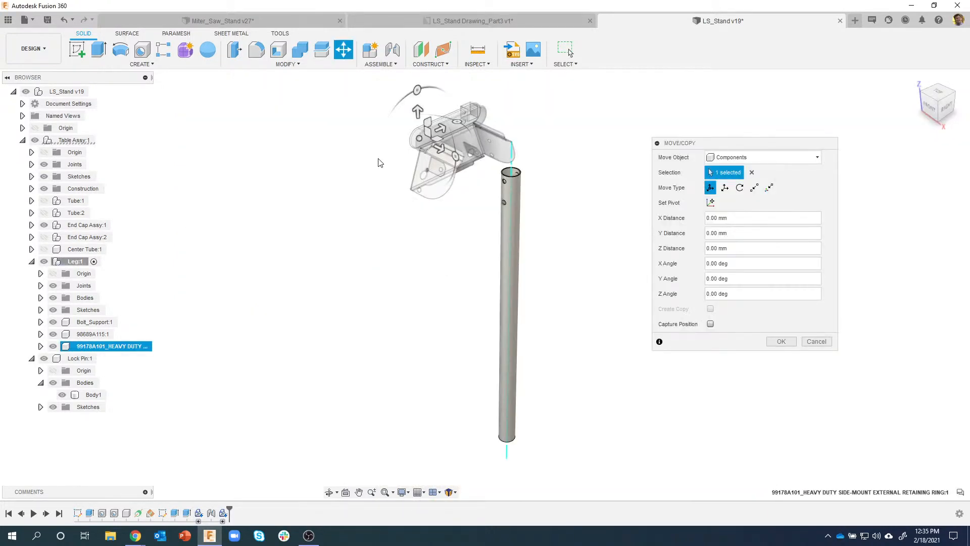
Step: Move the retaining ring about 332 mm in X and about 85 mm in Y, clear of the leg, with Capture Position enabled
middle_click_drag(376, 168, 383, 213)
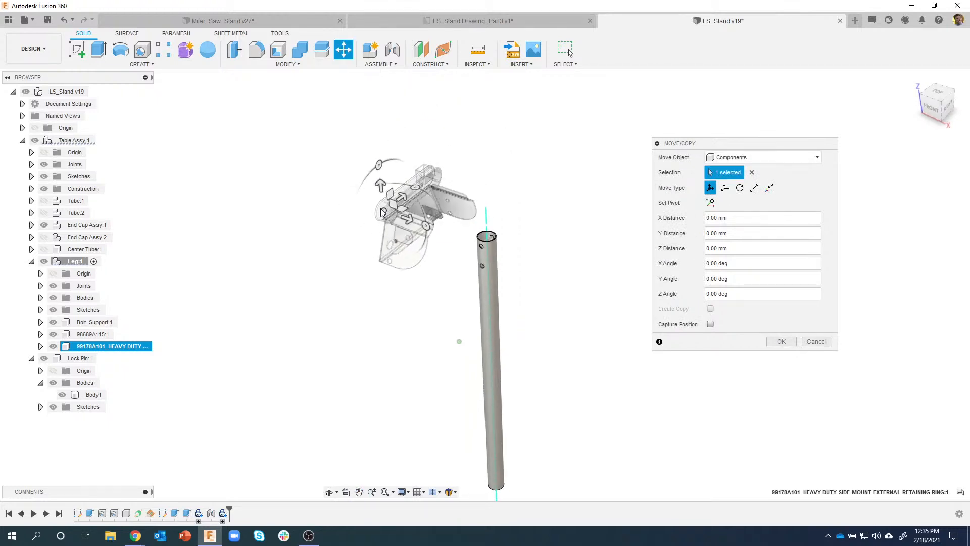
scroll(383, 213, "up", 5)
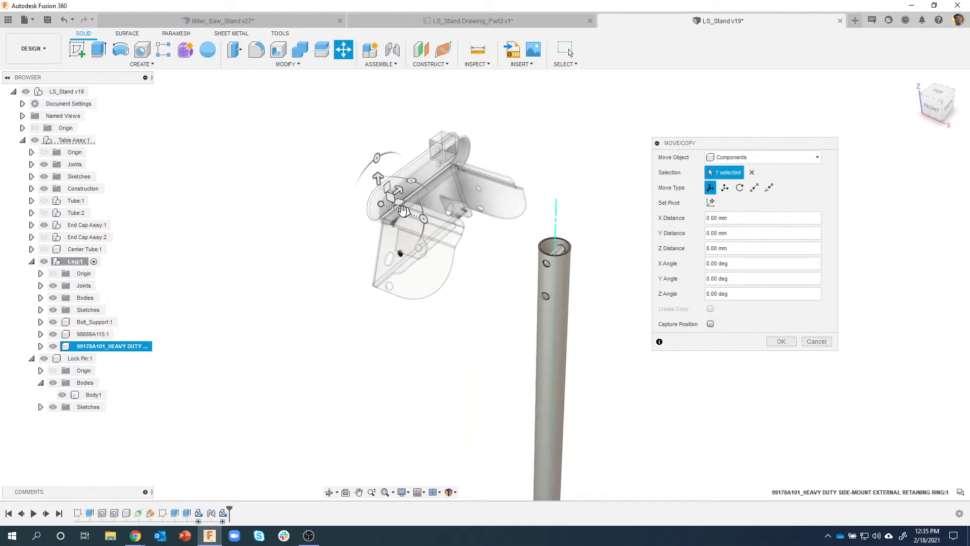
left_click_drag(402, 210, 587, 300)
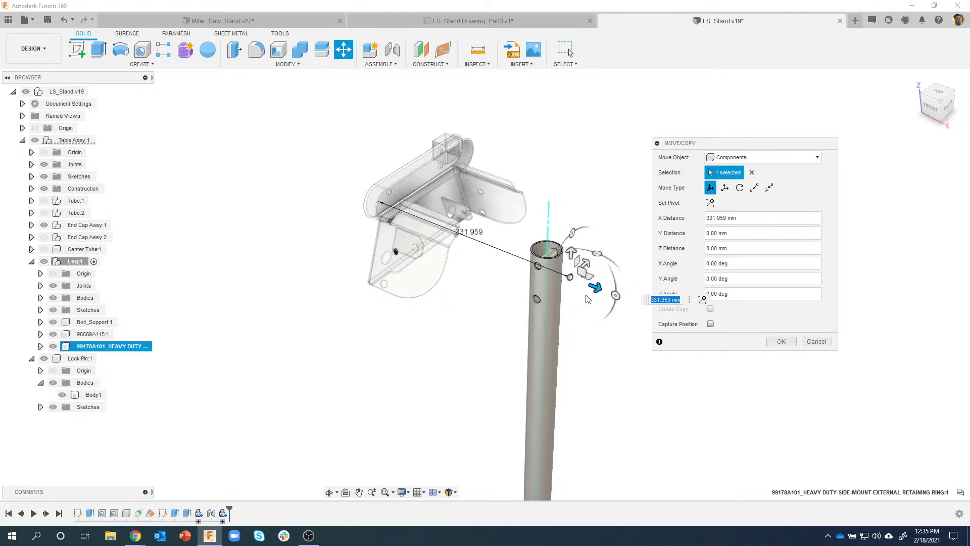
middle_click_drag(588, 299, 520, 277, "shift")
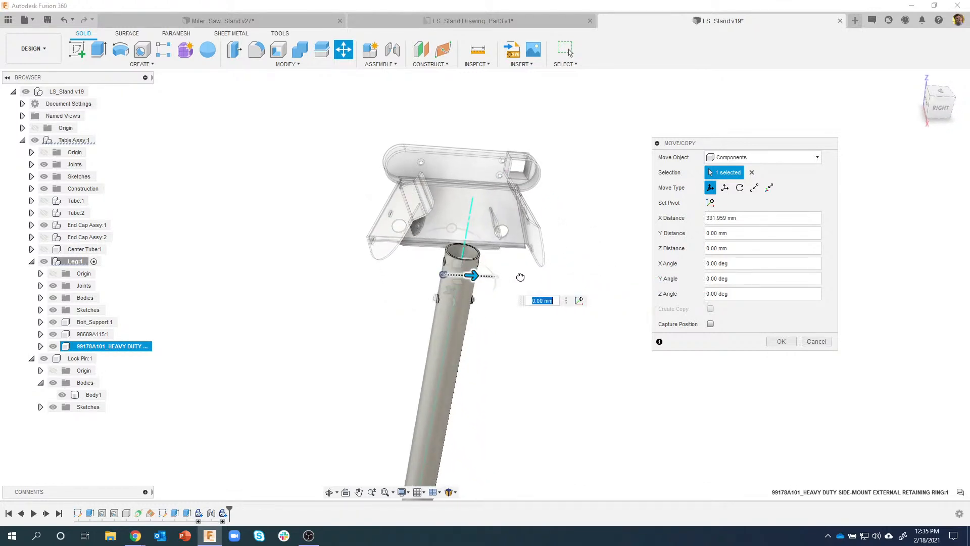
left_click_drag(521, 277, 574, 278)
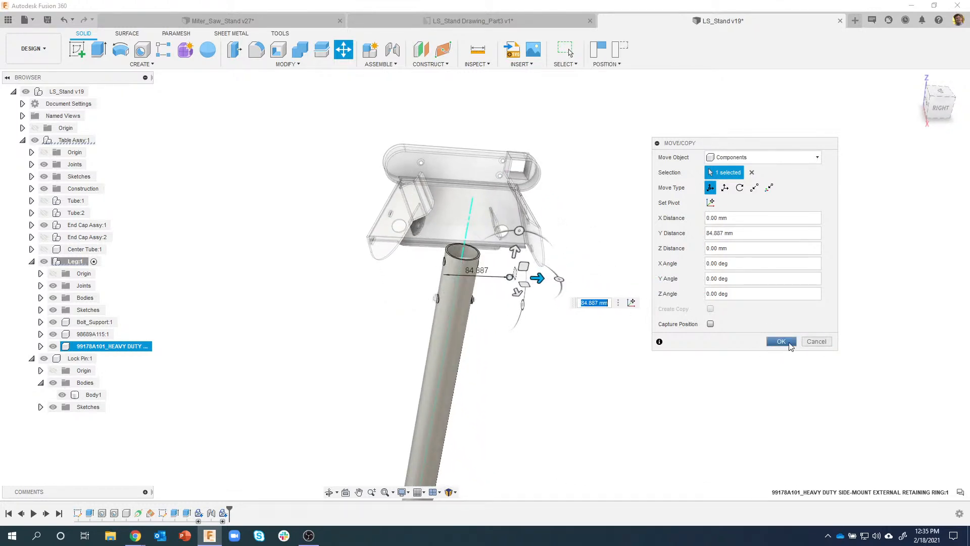
scroll(509, 287, "up", 5)
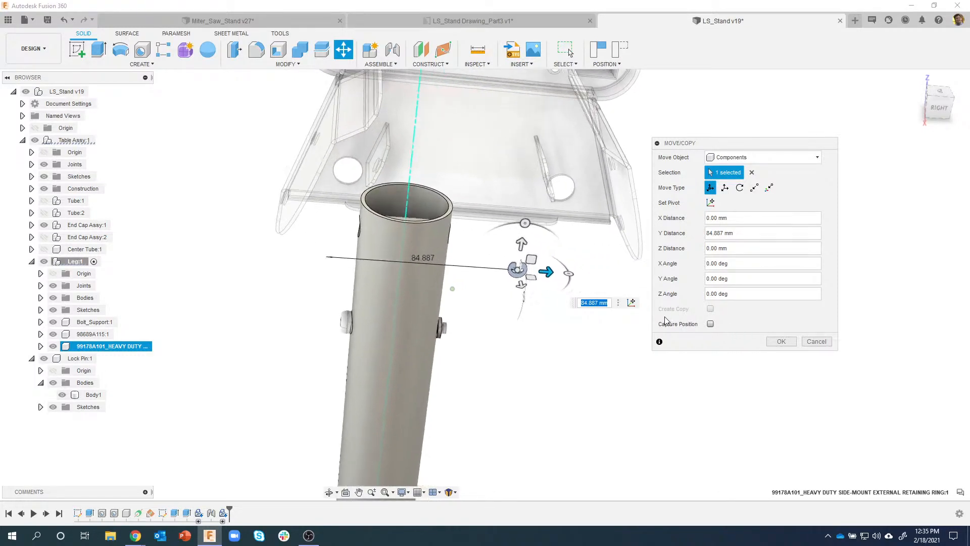
middle_click_drag(665, 319, 709, 325, "shift")
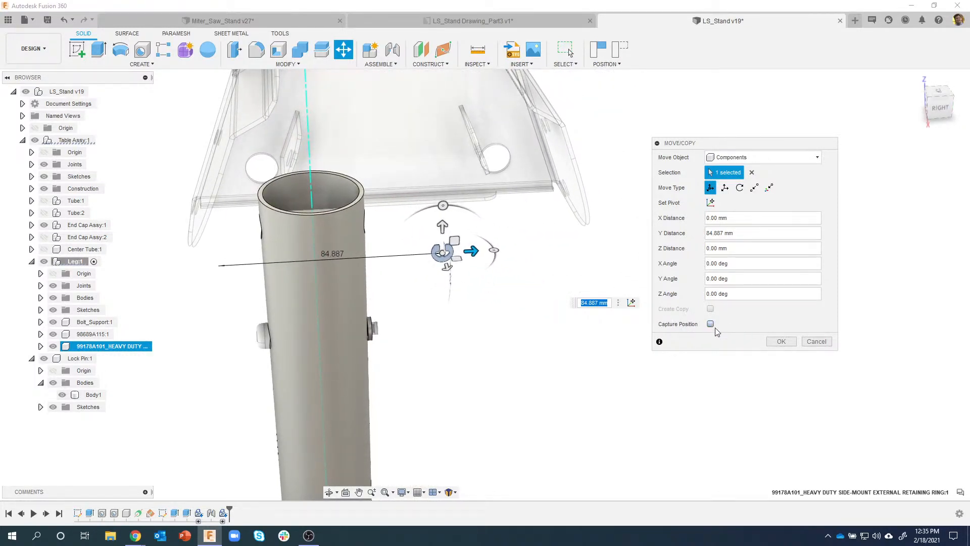
left_click(711, 324)
left_click(780, 341)
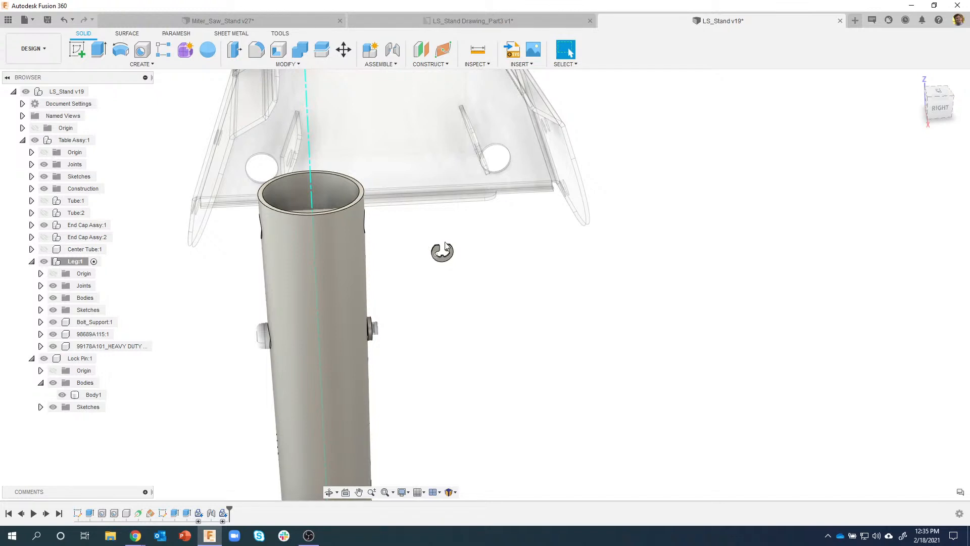
Step: Start a joint with the centre point of the retaining ring's inner arc as the first component's snap
key("j")
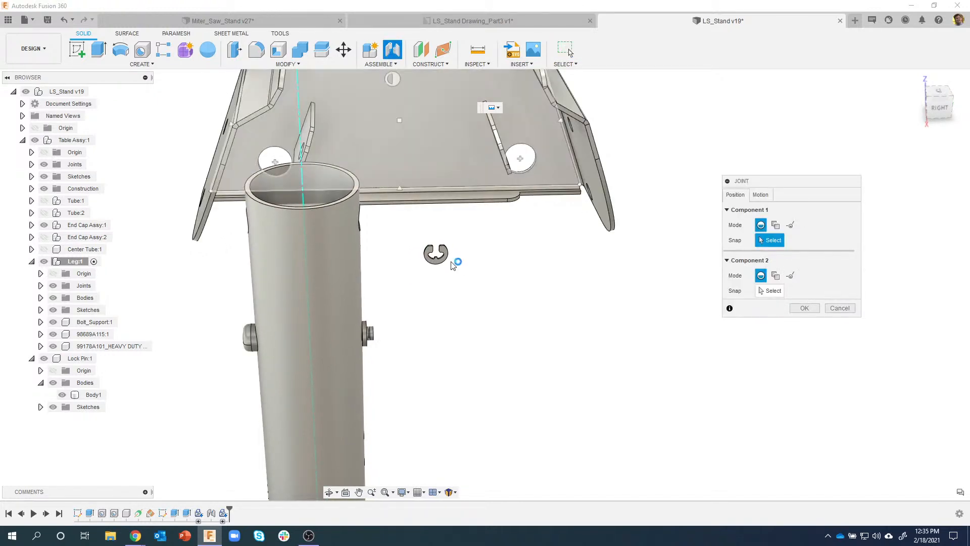
scroll(453, 265, "up", 5)
scroll(531, 263, "down", 4)
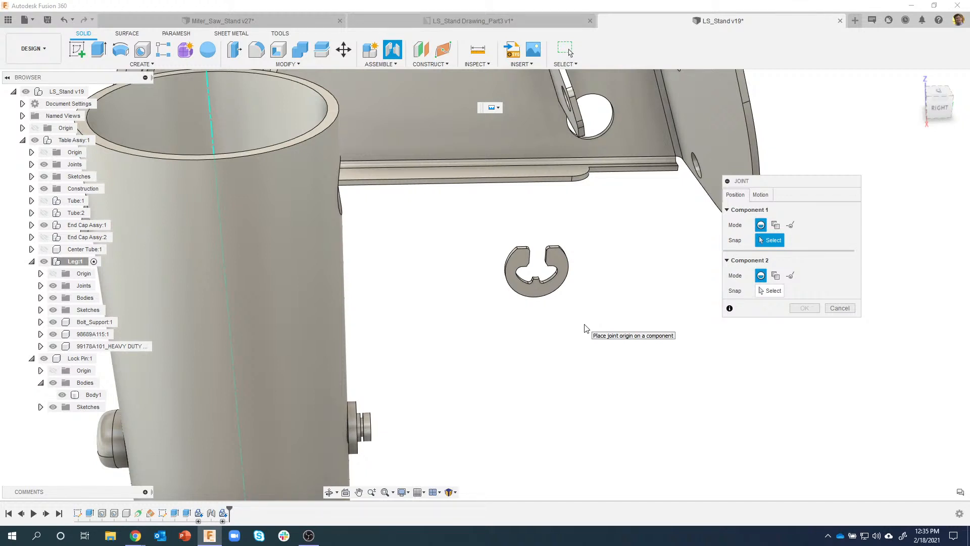
middle_click_drag(618, 397, 706, 391, "shift")
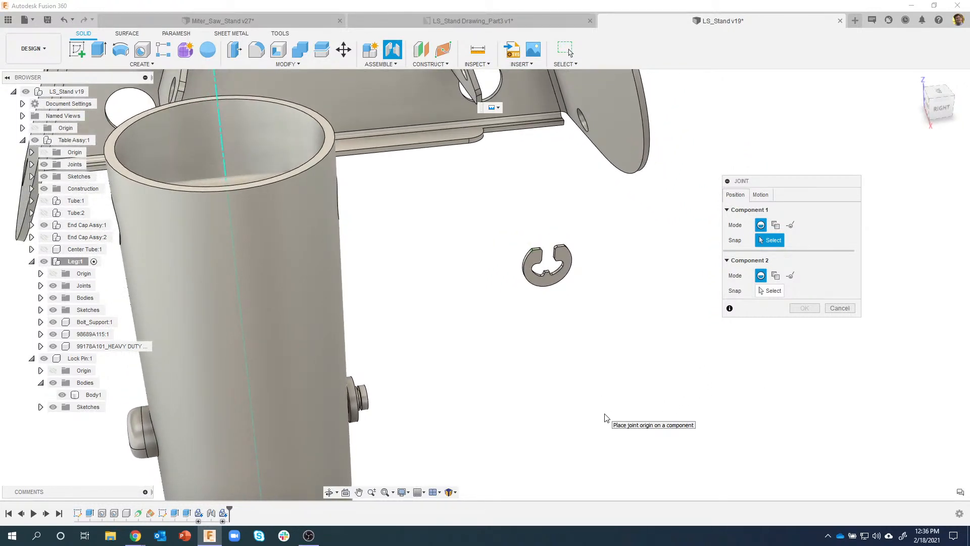
scroll(559, 419, "up", 5)
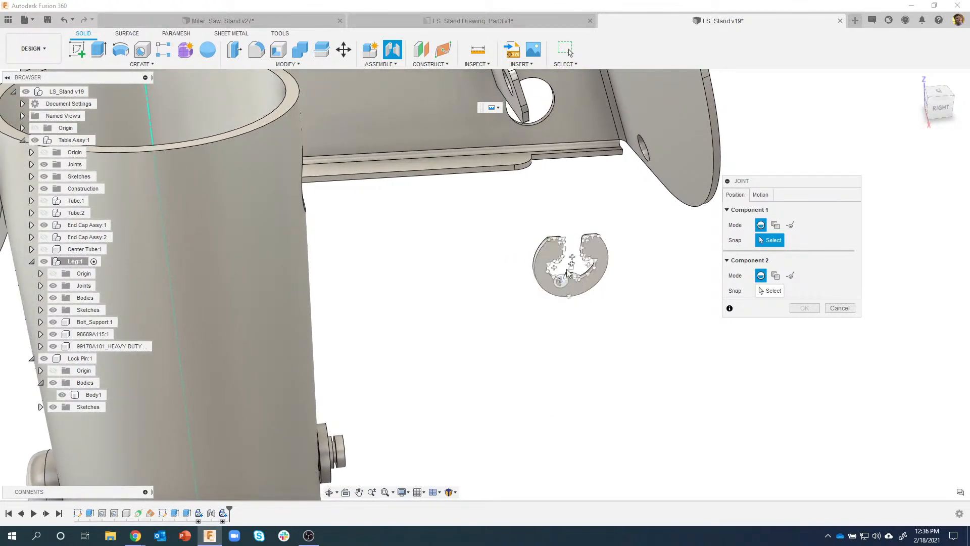
middle_click_drag(433, 441, 428, 450, "shift")
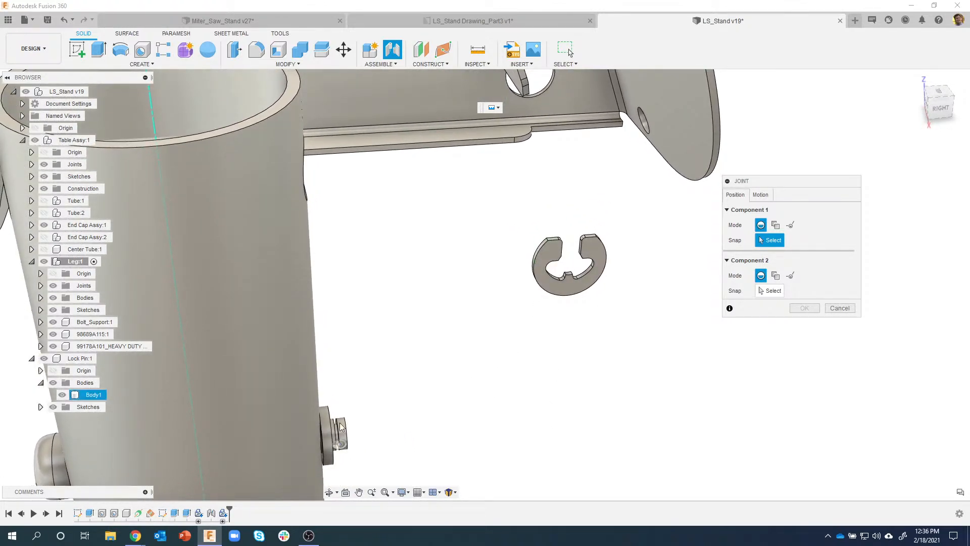
middle_click_drag(552, 335, 544, 335, "shift")
scroll(559, 277, "up", 4)
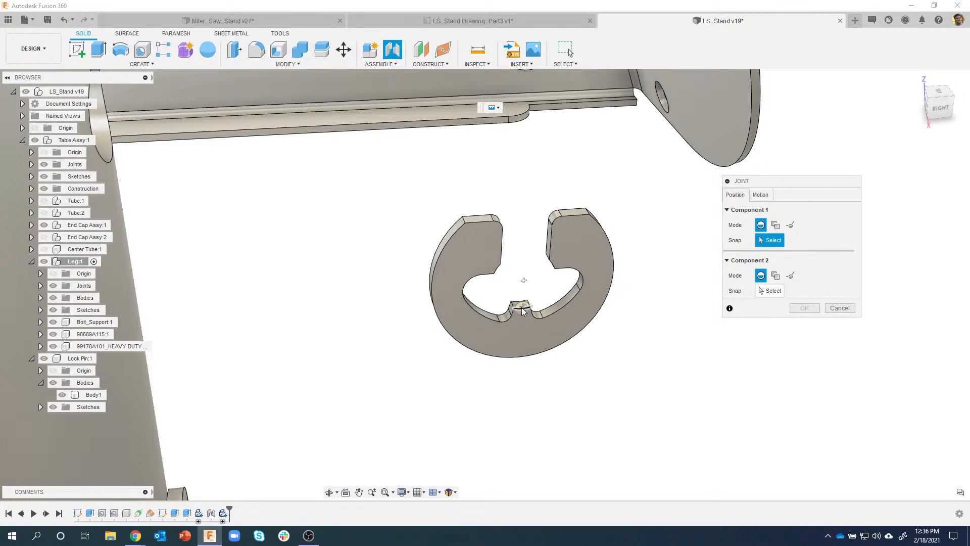
left_click(524, 281)
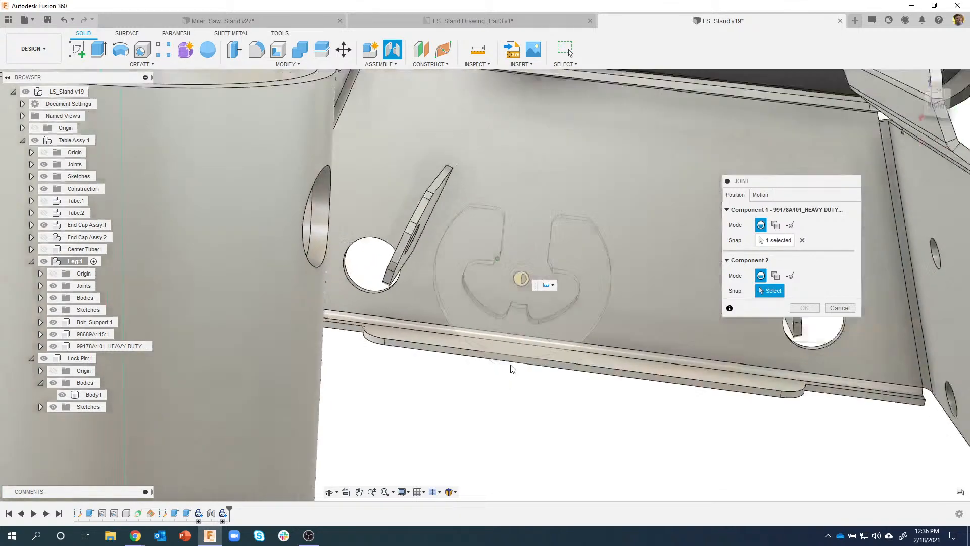
Step: Snap the retaining ring's joint to the circular groove edge near the lock pin's end
scroll(532, 329, "down", 3)
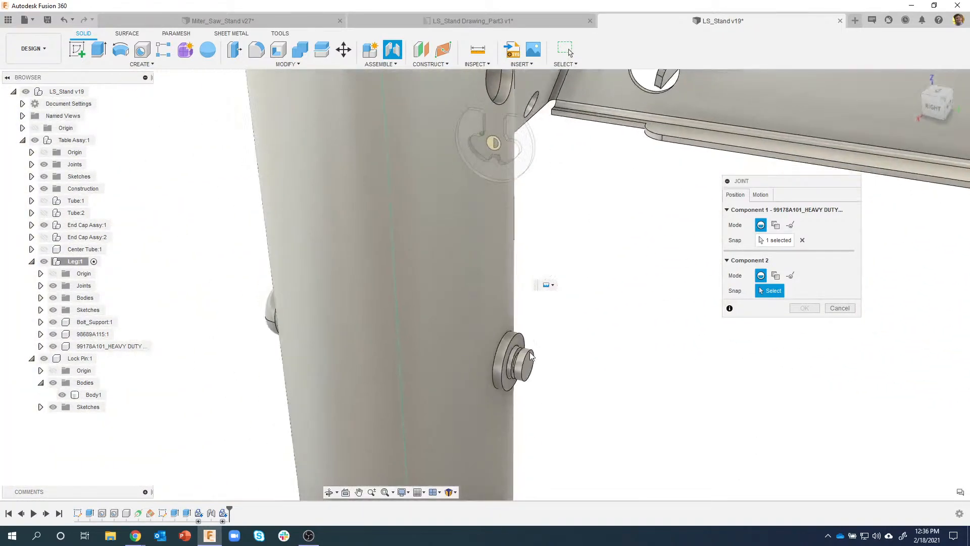
scroll(537, 335, "up", 5)
scroll(530, 308, "down", 1)
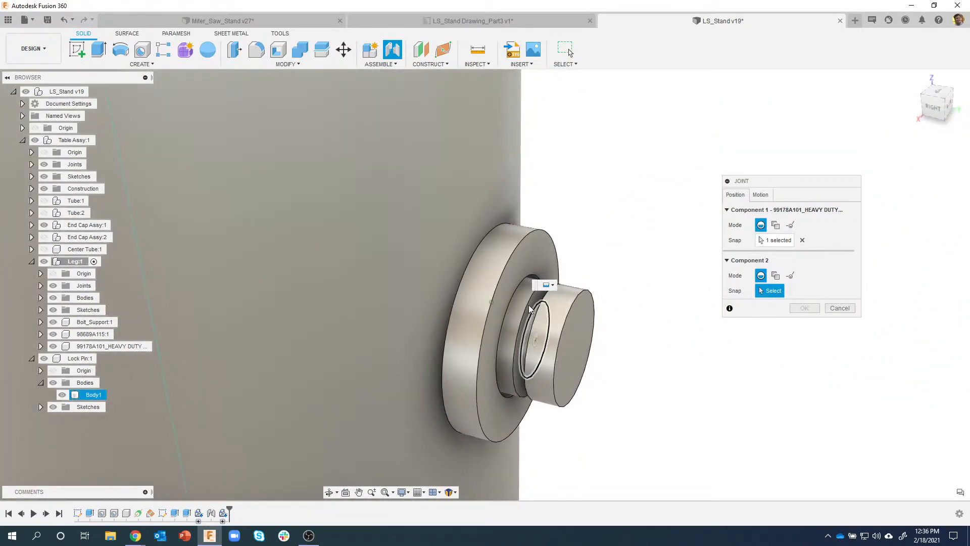
scroll(530, 308, "down", 1)
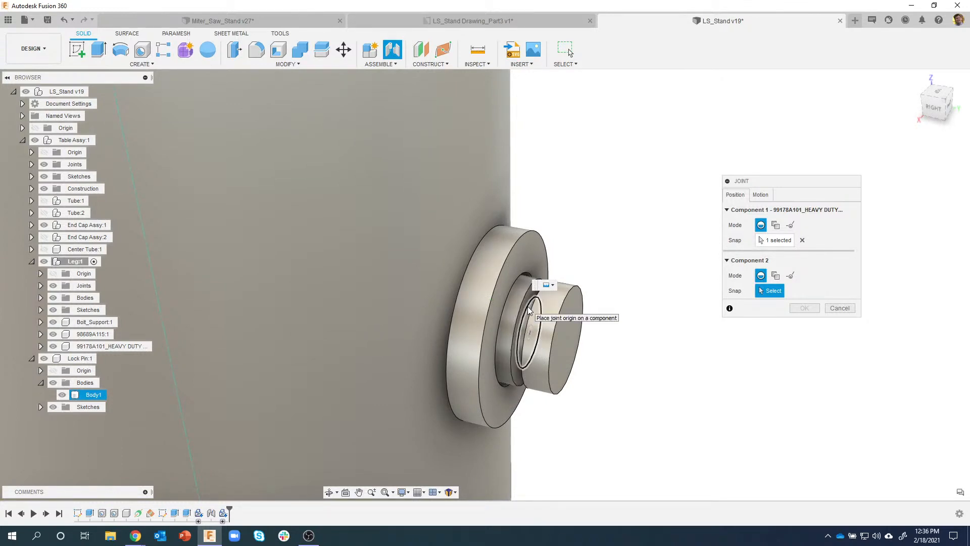
left_click(529, 309)
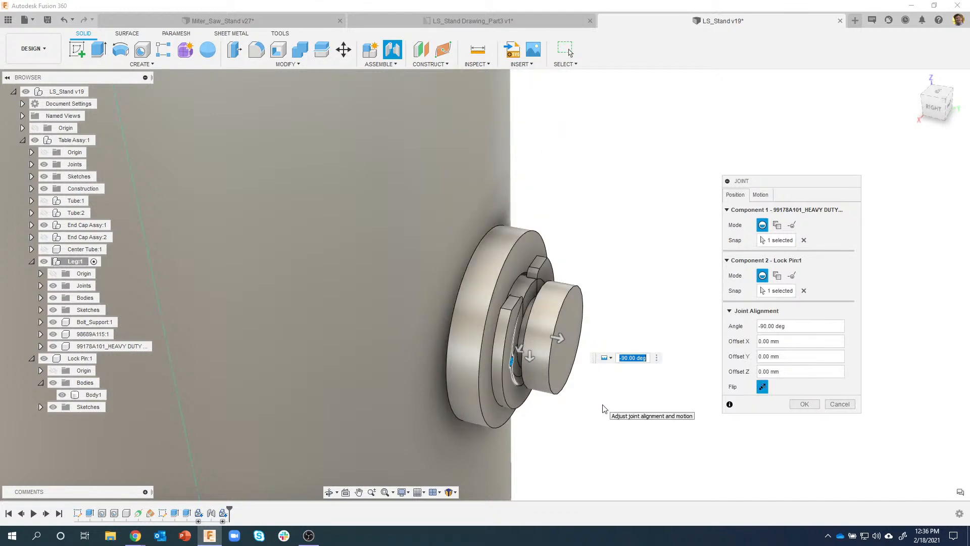
Step: Flip the joint alignment so the retaining ring sits inside the lock pin's groove instead of against the washer
scroll(560, 345, "up", 5)
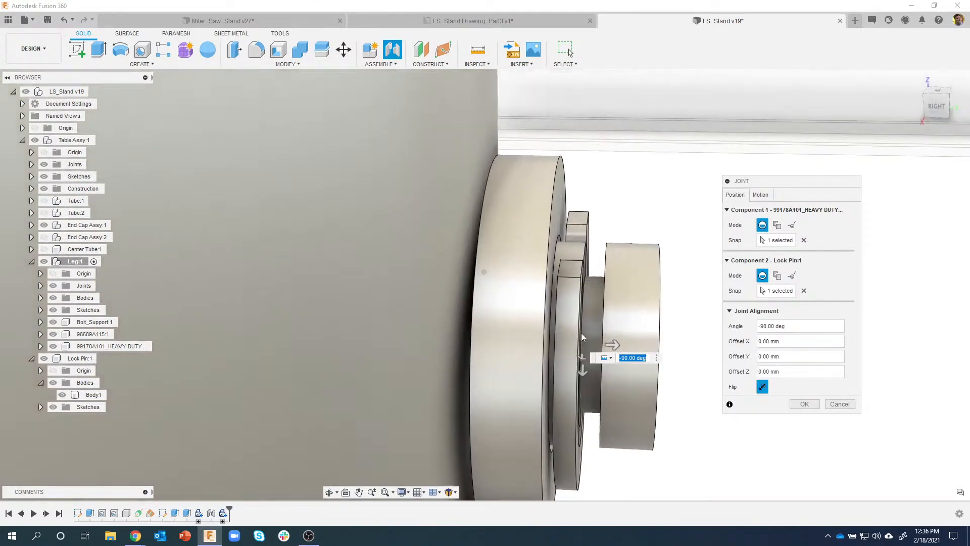
middle_click_drag(601, 271, 545, 304, "shift")
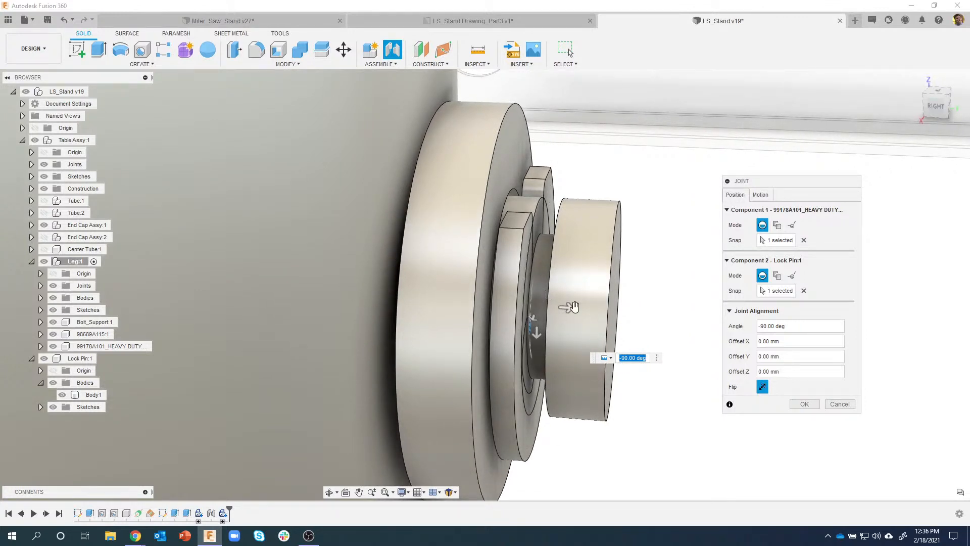
left_click(762, 387)
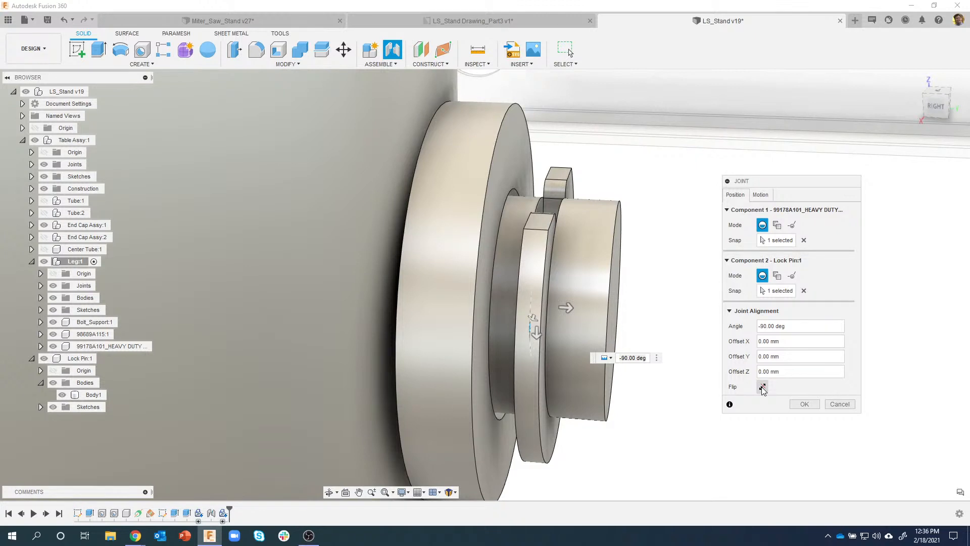
left_click(763, 387)
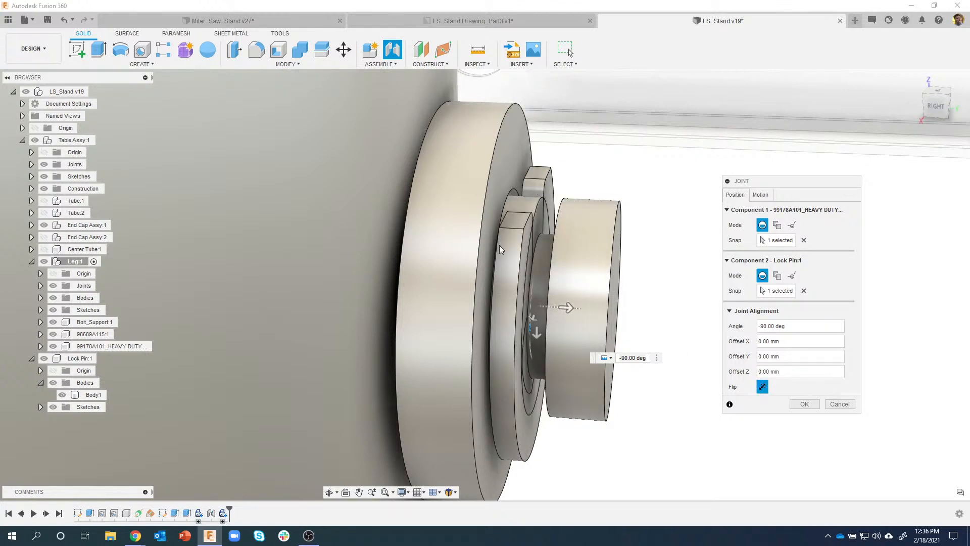
left_click(759, 389)
middle_click_drag(728, 384, 598, 381, "shift")
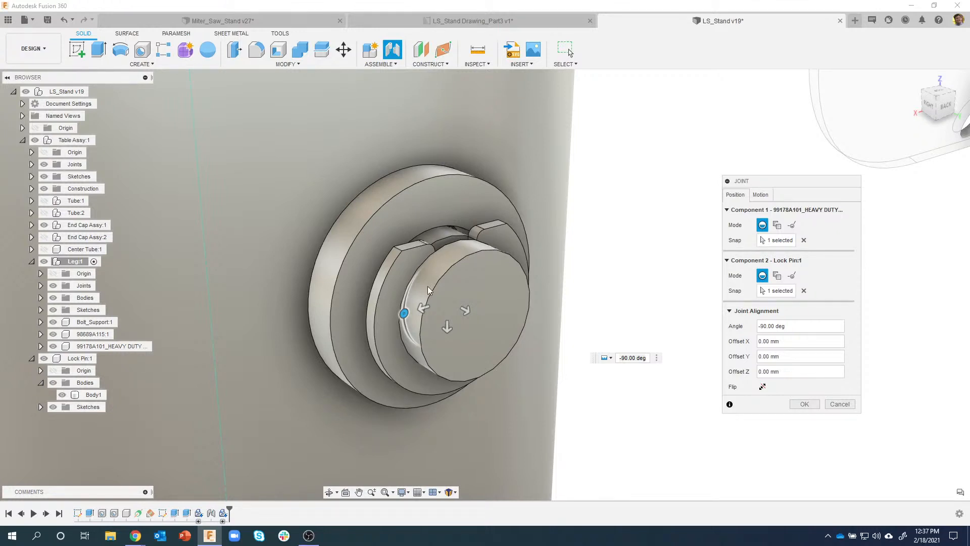
Step: Try rotating the retaining ring around the pin to -324.92 degrees and return its angle to -90 degrees
left_click_drag(401, 314, 494, 366)
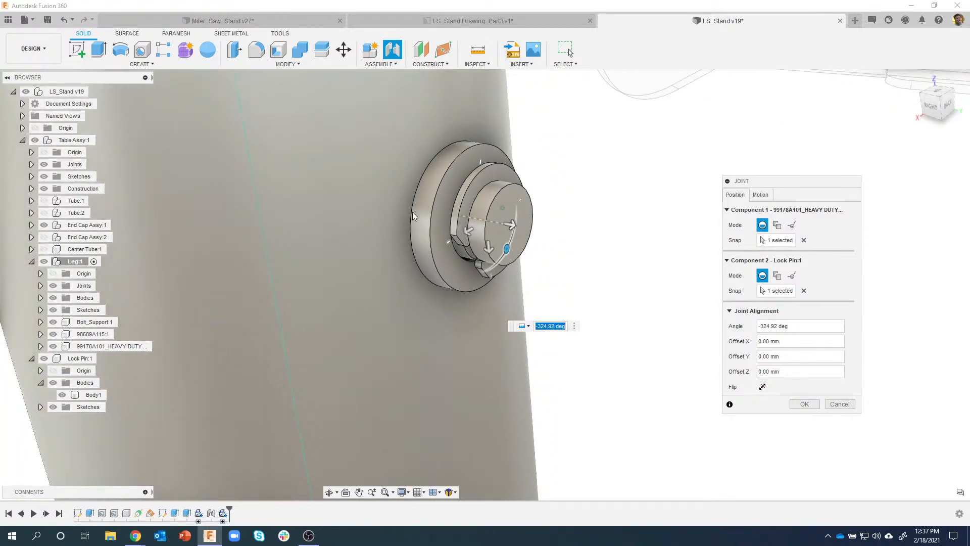
scroll(507, 229, "up", 5)
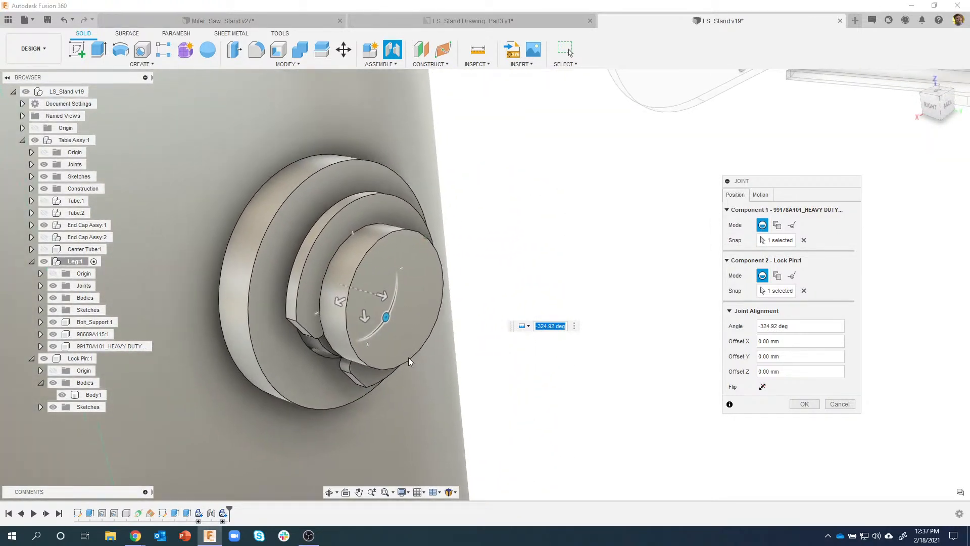
left_click_drag(392, 317, 323, 309)
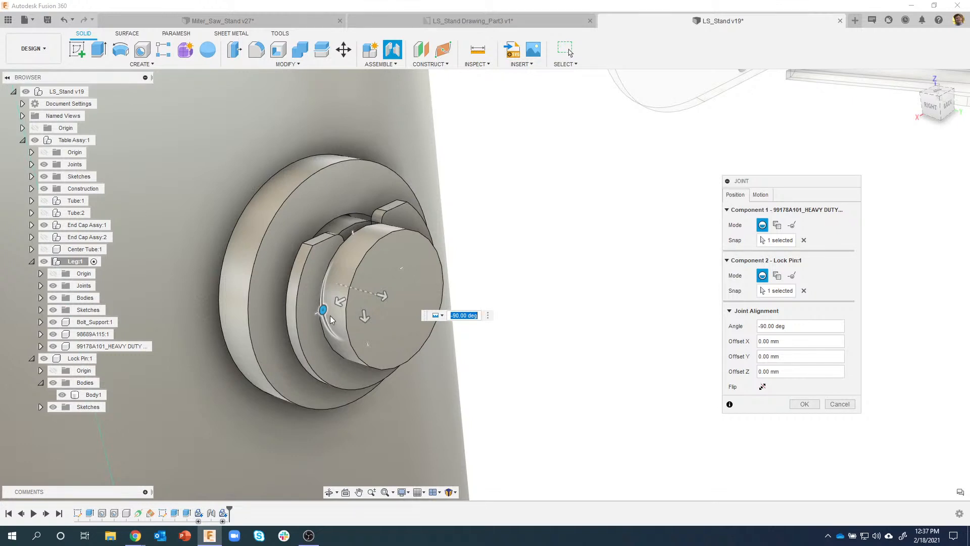
mouse_move(331, 319)
left_mouse_down()
mouse_move(324, 310)
mouse_move(337, 336)
mouse_move(375, 323)
mouse_move(406, 353)
mouse_move(384, 325)
mouse_move(328, 330)
mouse_move(314, 315)
left_mouse_up()
Step: Complete the joint between the retaining ring and the lock pin at -90 degrees with zero X, Y and Z offsets
scroll(399, 268, "down", 5)
middle_click_drag(401, 265, 500, 266)
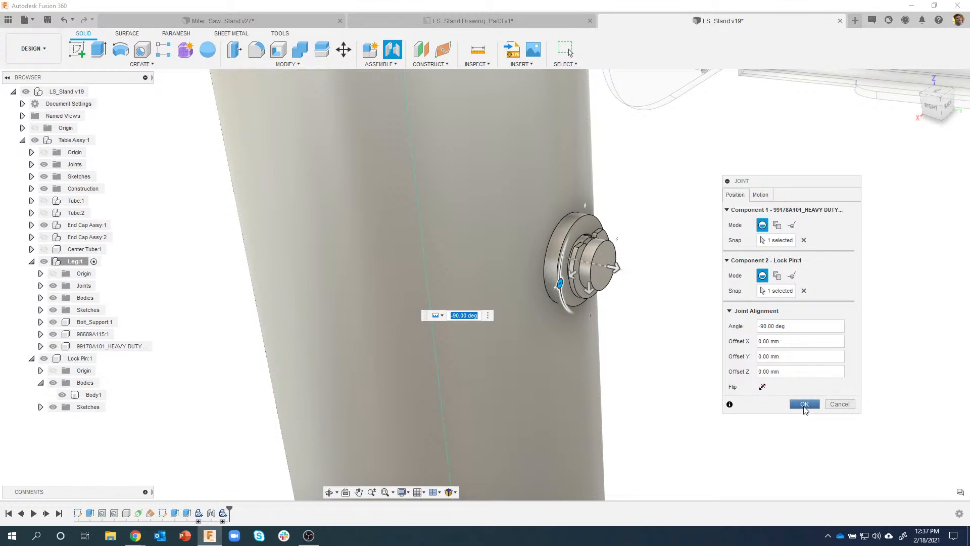
left_click(805, 405)
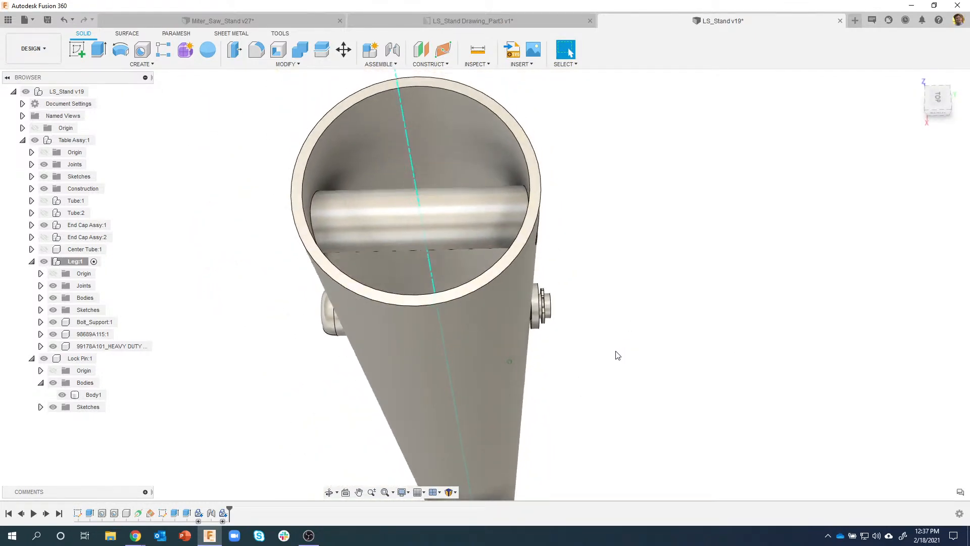
Step: Hide the leg's bodies and the Bolt_Support component to expose the lock pin hardware
left_click(389, 310)
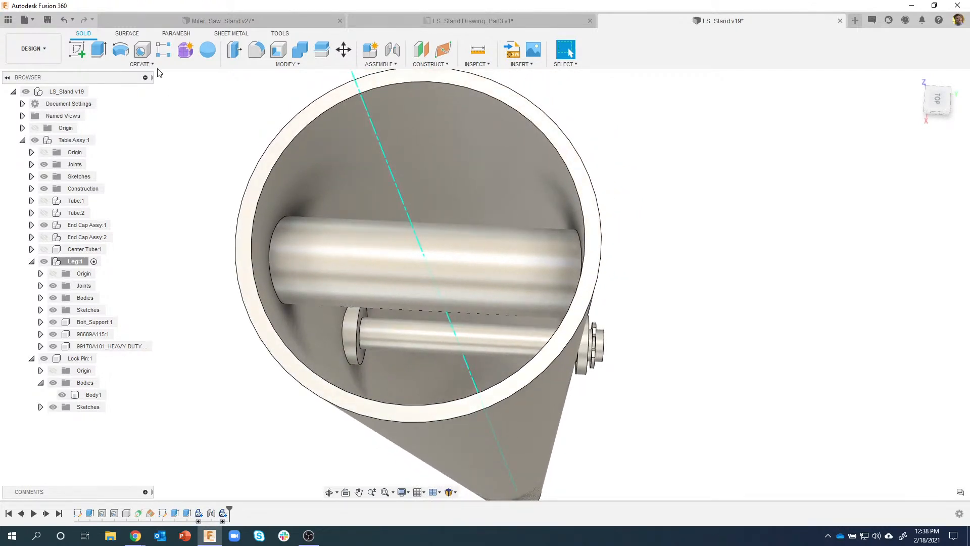
left_click(157, 66)
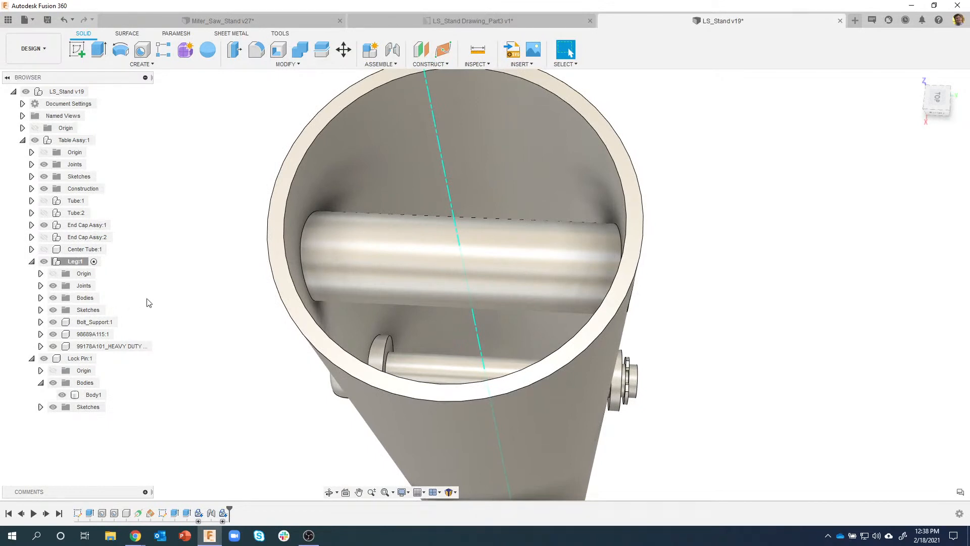
left_click(53, 297)
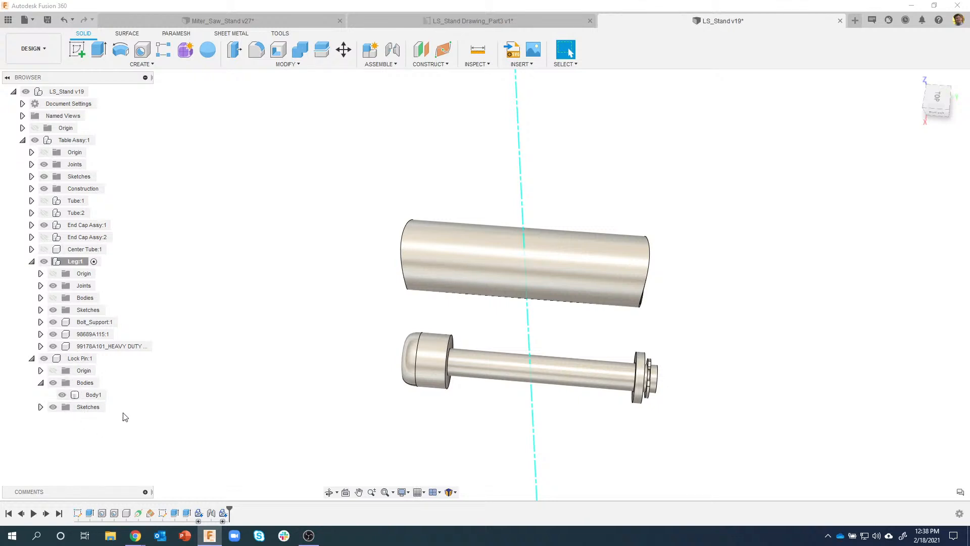
left_click(53, 322)
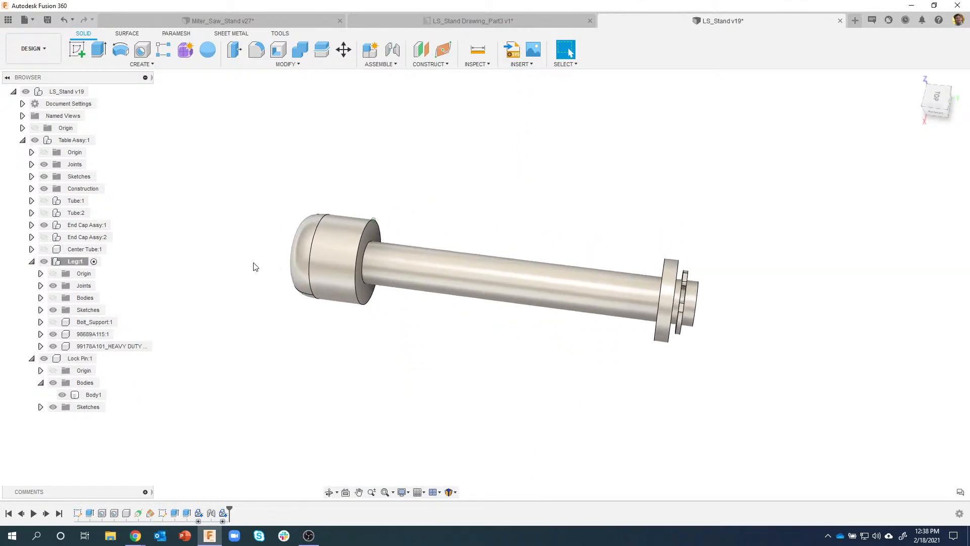
Step: Create an internal standard component named Spring under the Leg component and make it active
left_click(142, 65)
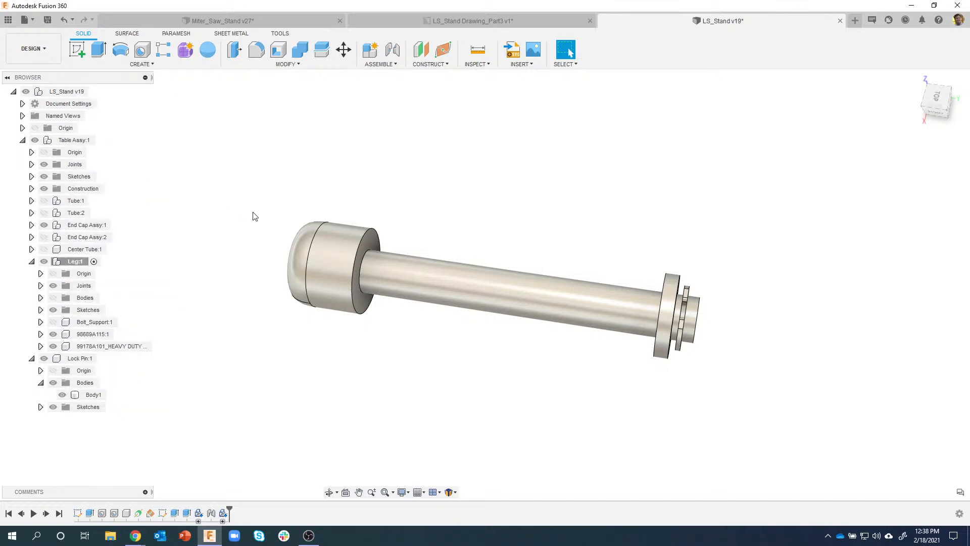
right_click(75, 263)
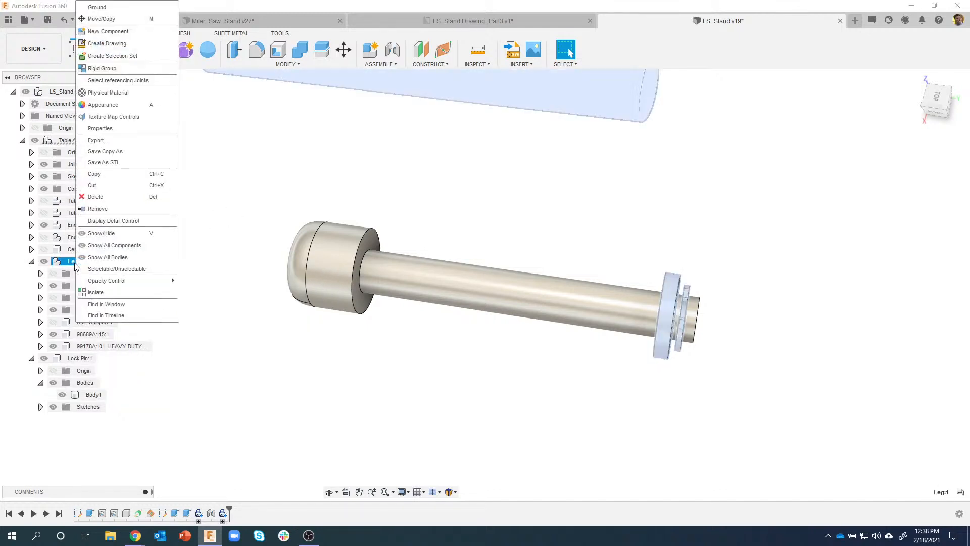
left_click(108, 31)
double_click(855, 199)
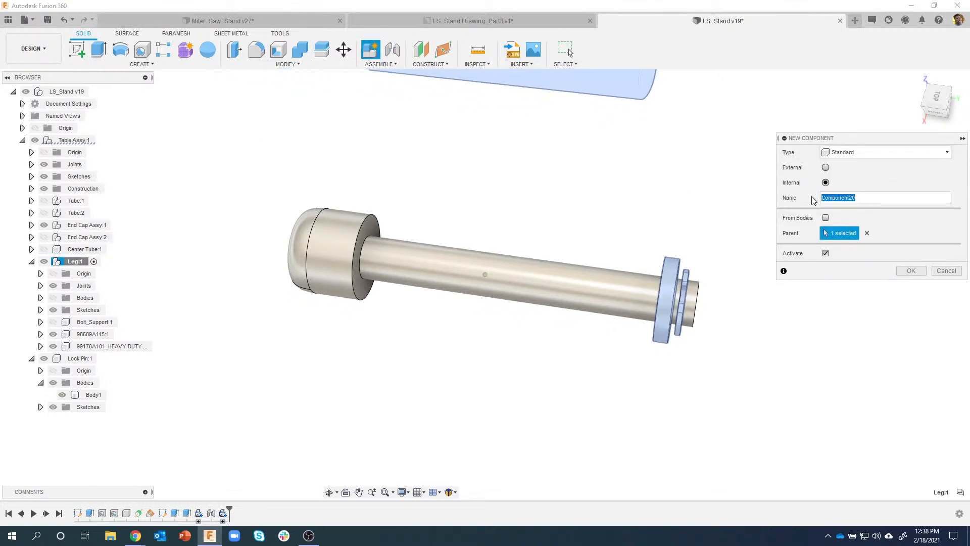
type("S")
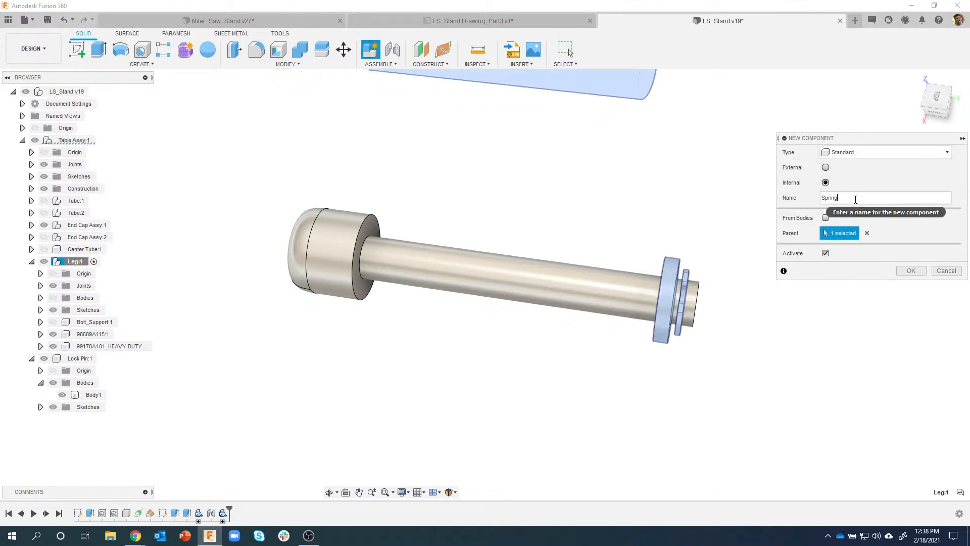
type("pring")
key("Return")
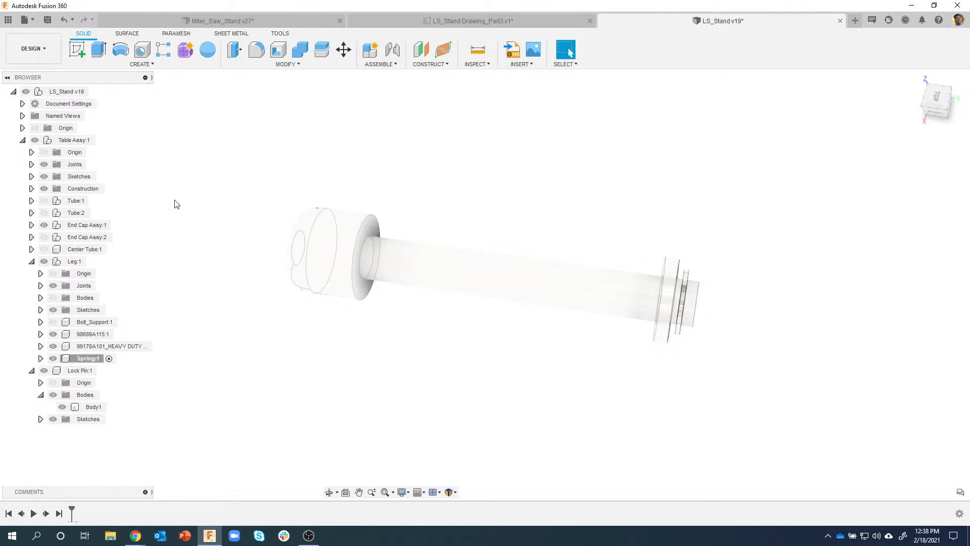
Step: Start a Coil on the inner face of the lock pin's head with a 6.2 mm diameter circle centred on the pin
left_click(144, 64)
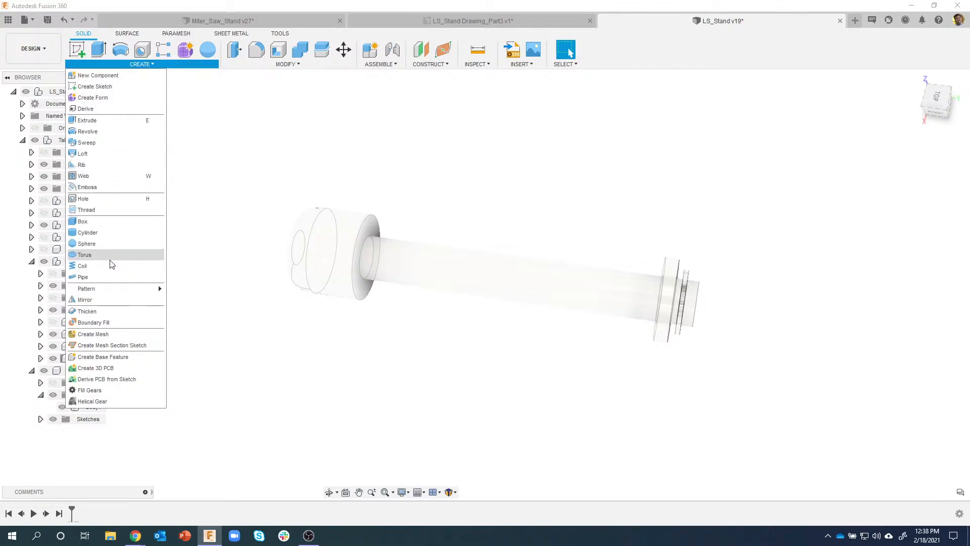
left_click(94, 266)
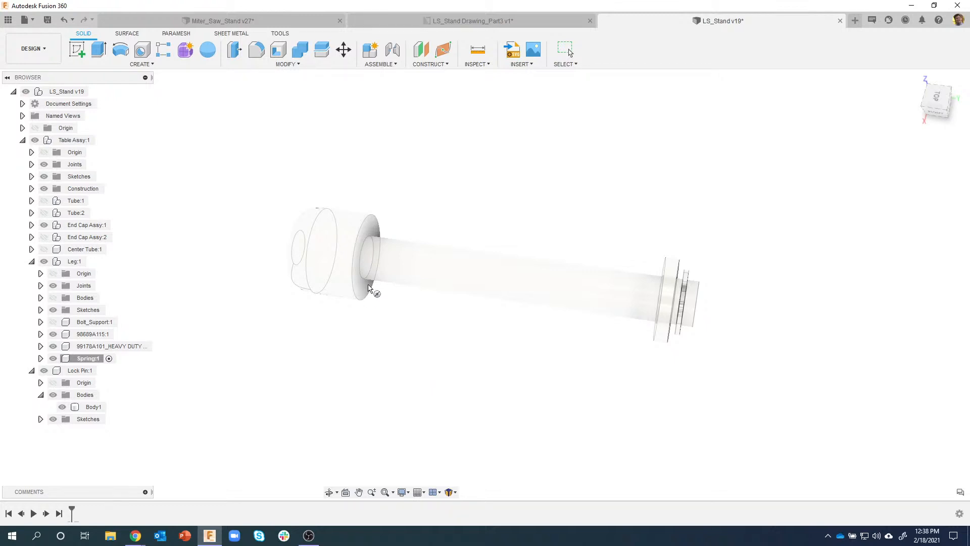
left_click(373, 236)
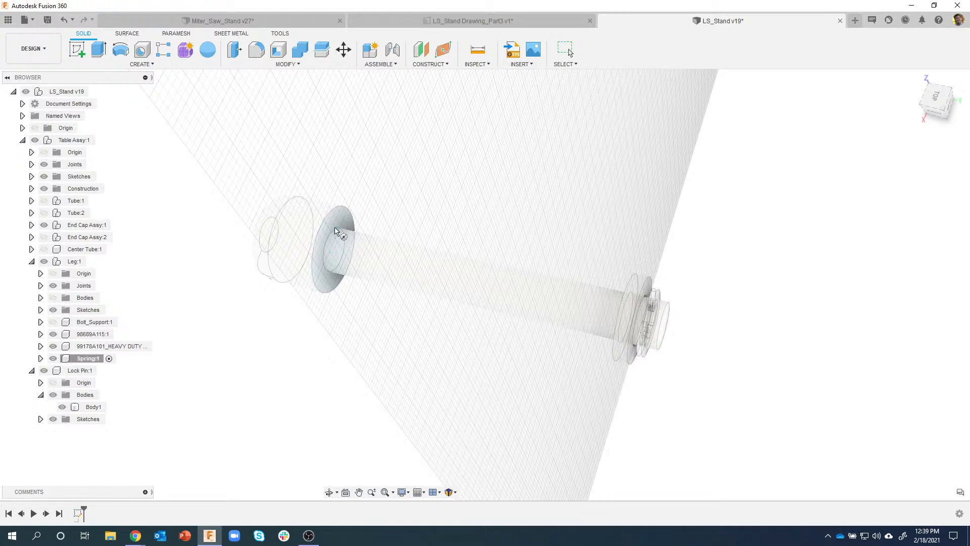
middle_click_drag(333, 249, 236, 234, "shift")
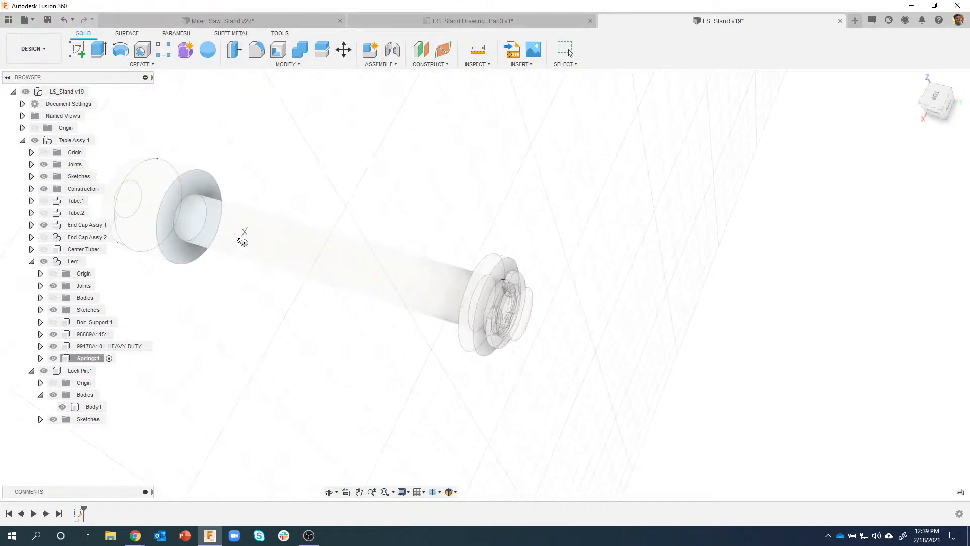
scroll(249, 228, "up", 5)
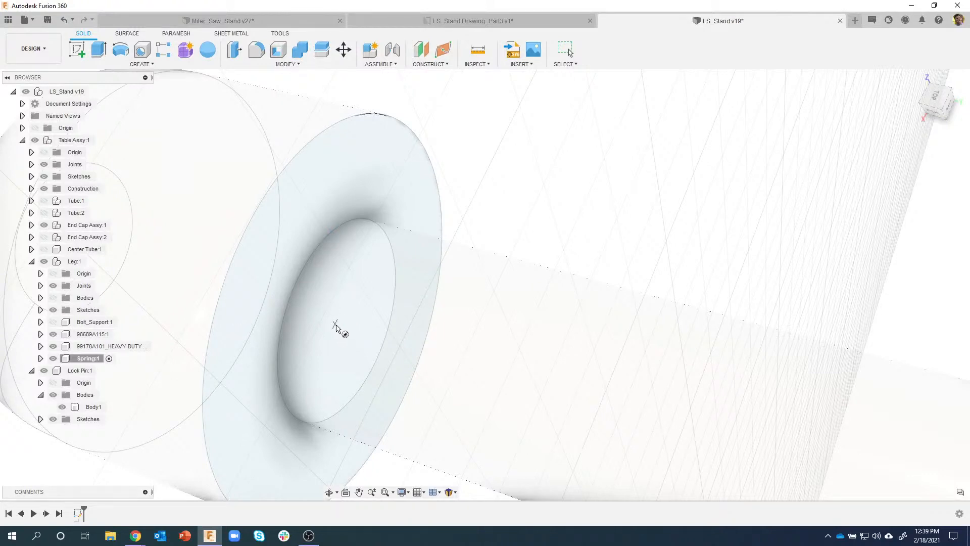
scroll(347, 323, "down", 5)
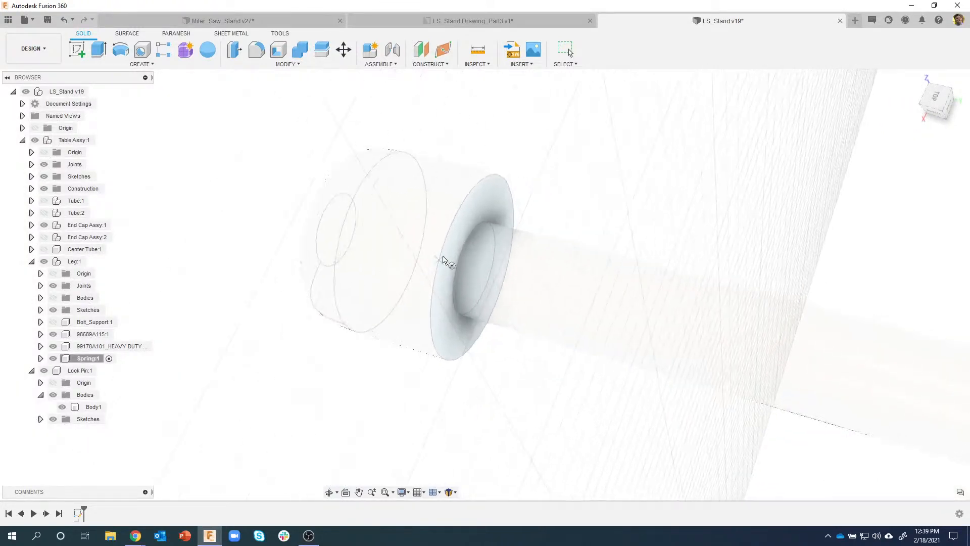
middle_click_drag(443, 260, 435, 255, "shift")
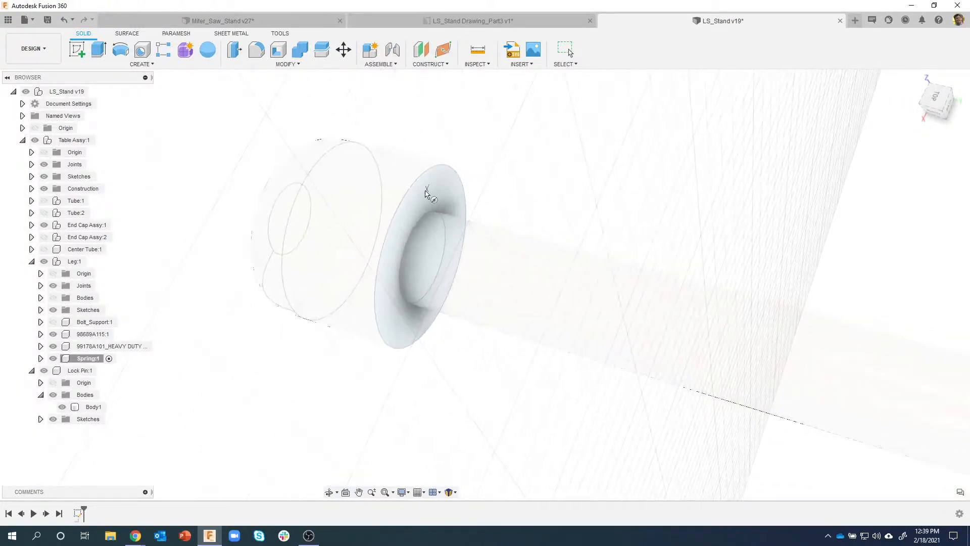
left_click(424, 258)
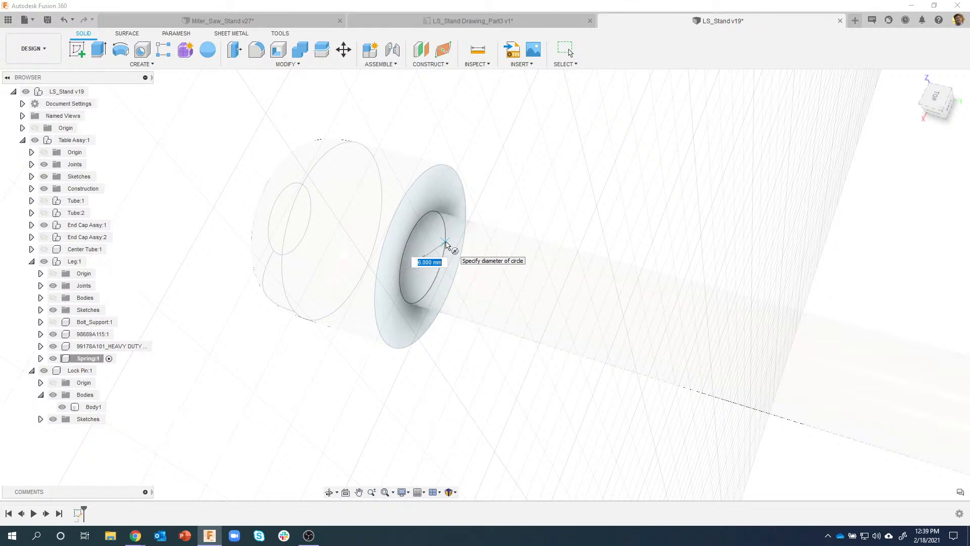
type("6.2")
key("Tab")
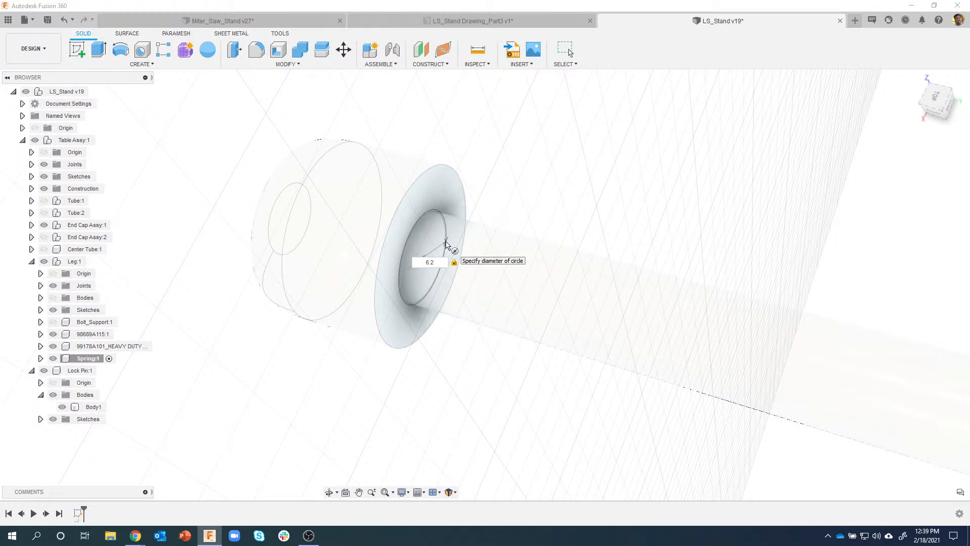
key("Return")
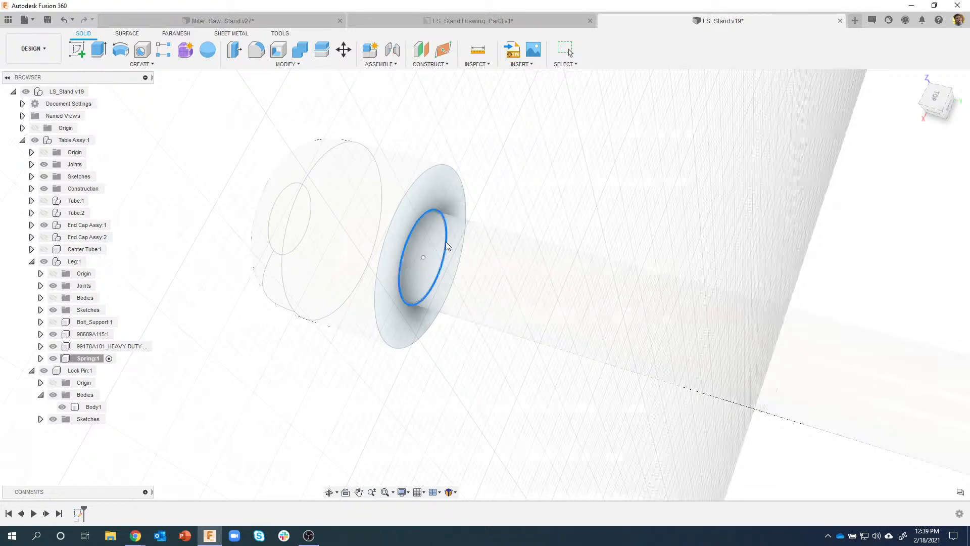
Step: Set the coil's section position to On Center
scroll(352, 228, "down", 3)
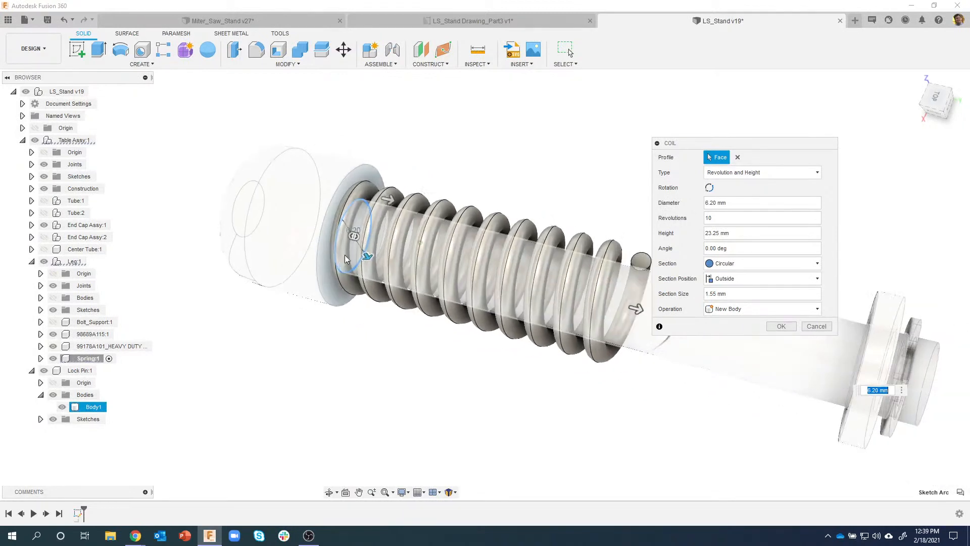
middle_click_drag(353, 291, 525, 218, "shift")
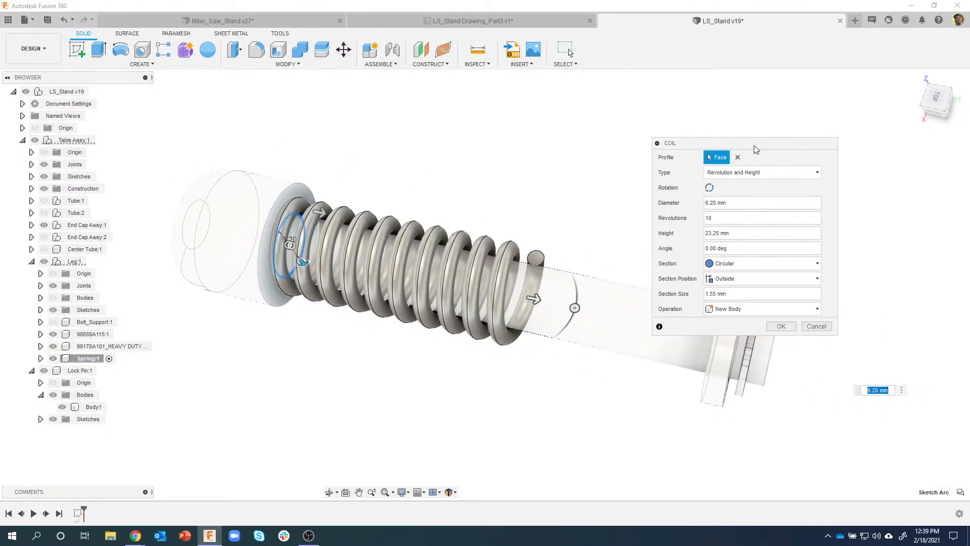
left_click(756, 280)
left_click(734, 306)
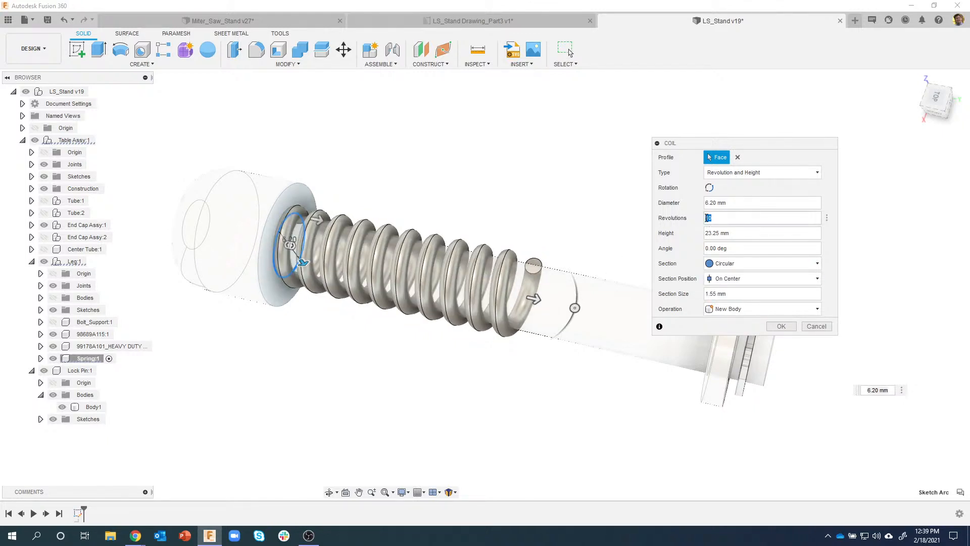
Step: Try the coil with 3 revolutions and a height of about 8.3 mm, and examine its turns around the pin
middle_click_drag(565, 352, 613, 280, "shift")
left_click_drag(554, 296, 399, 268)
scroll(358, 361, "up", 3)
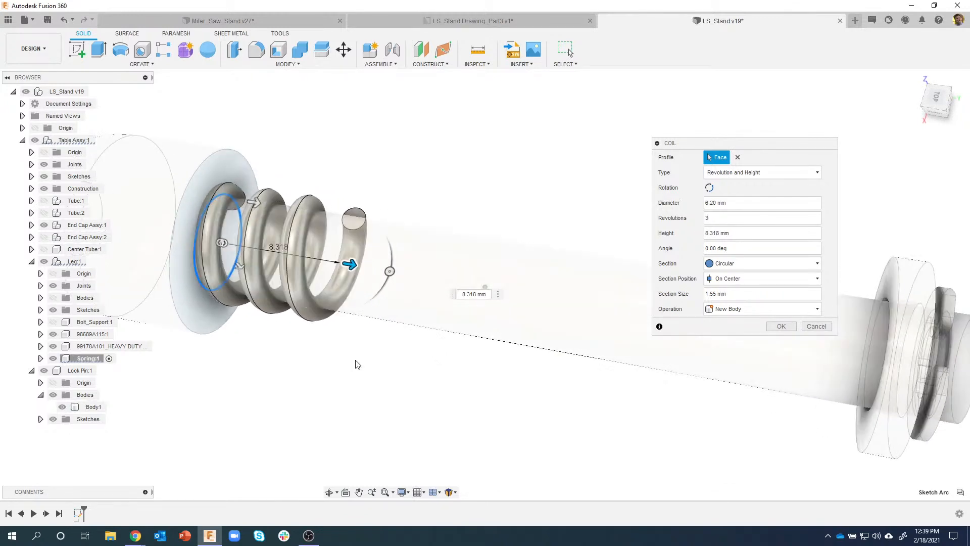
middle_click_drag(357, 359, 371, 346, "shift")
scroll(400, 290, "up", 6)
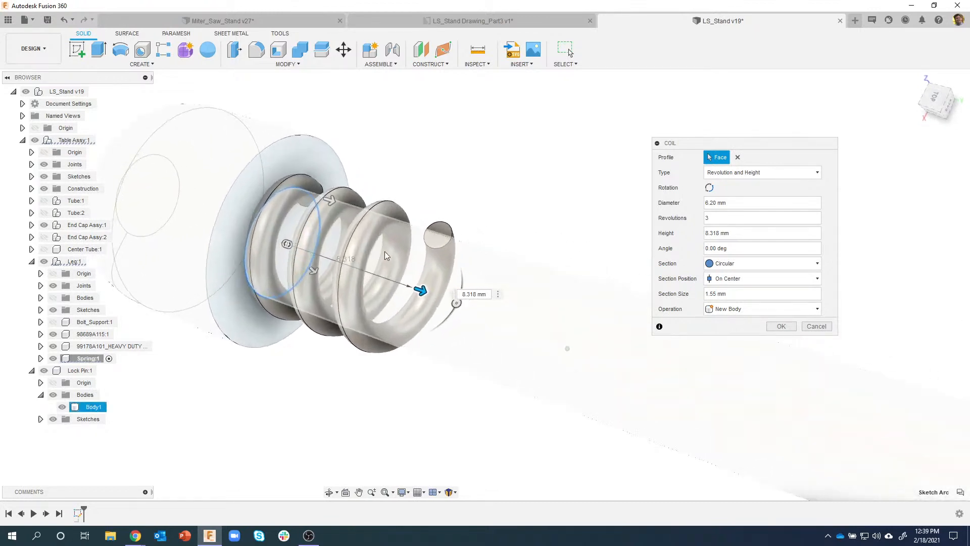
middle_click_drag(434, 245, 433, 234, "shift")
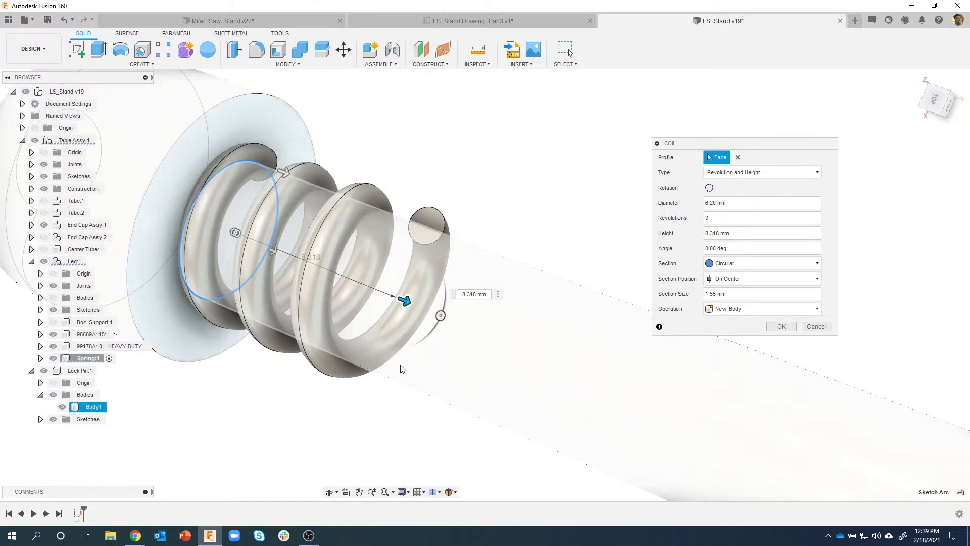
scroll(402, 368, "down", 5)
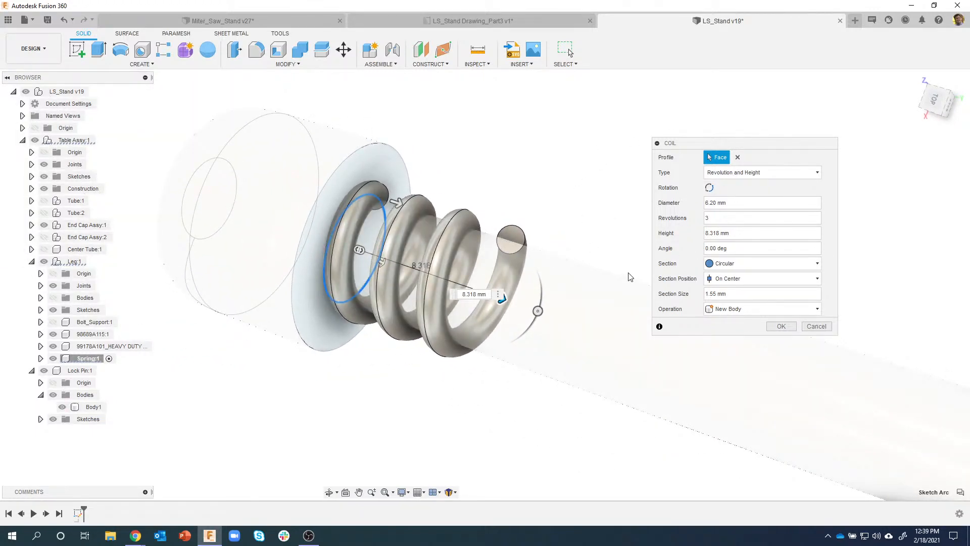
Step: Keep the Revolution and Height coil type and set 10 revolutions with a height of 38 mm
left_click(762, 174)
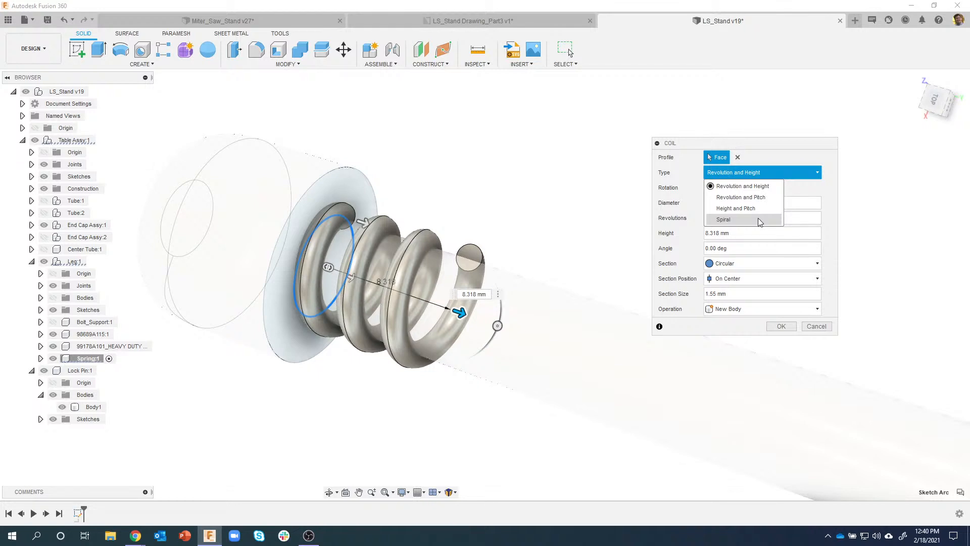
left_click(781, 174)
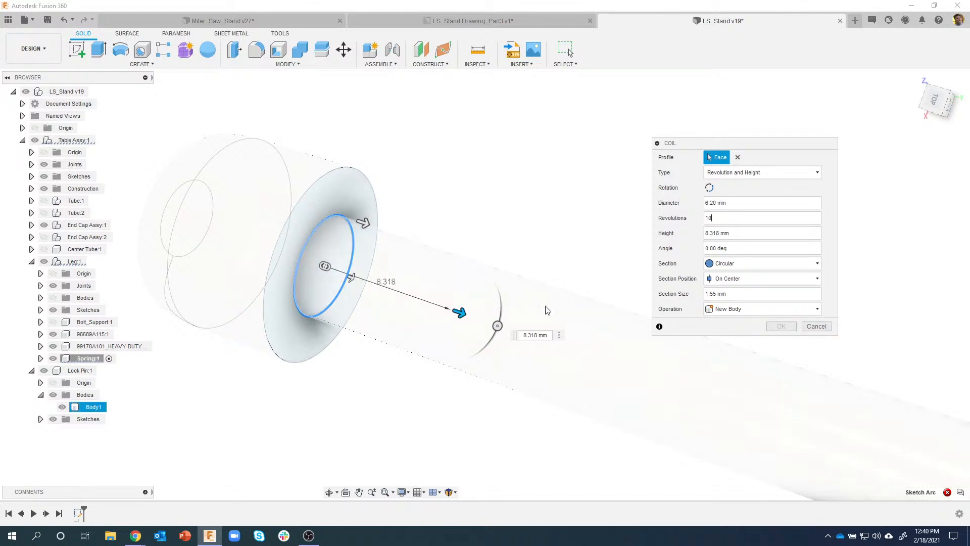
middle_click_drag(493, 323, 458, 309, "shift")
left_click_drag(459, 287, 565, 317)
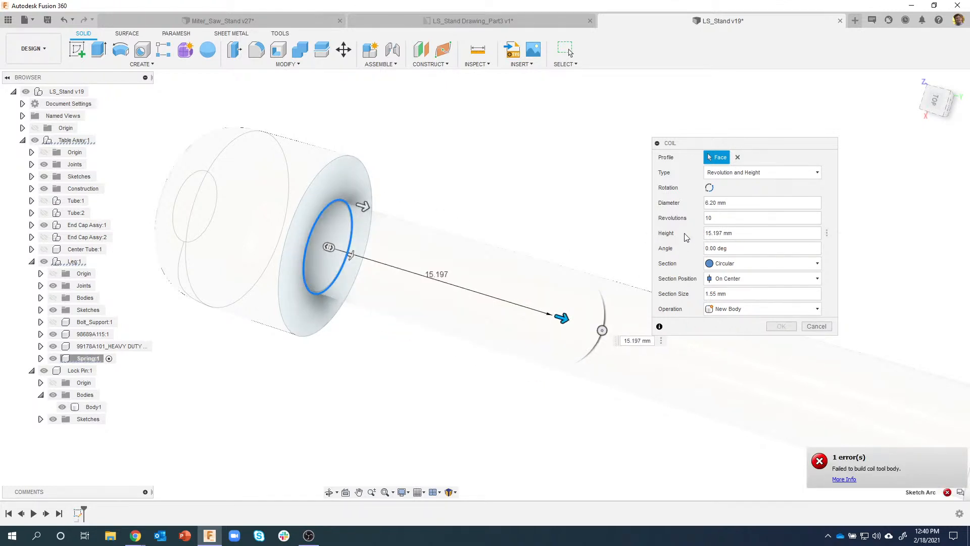
scroll(699, 237, "down", 3)
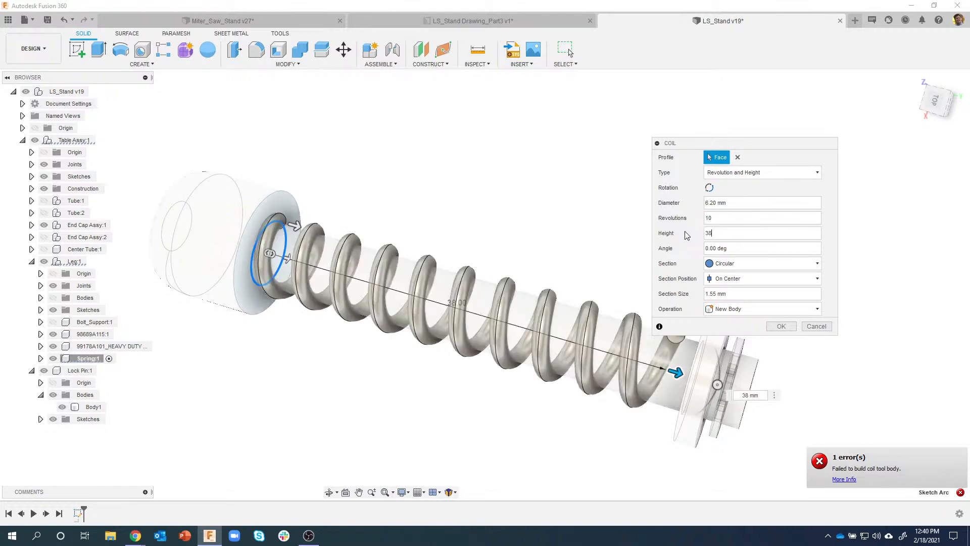
middle_click_drag(579, 255, 586, 320, "shift")
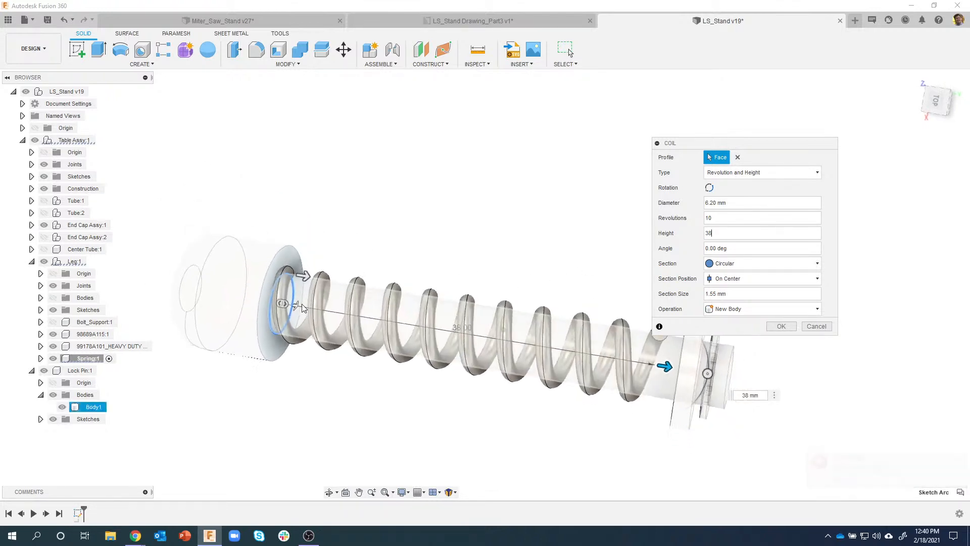
middle_click_drag(691, 358, 677, 282, "shift")
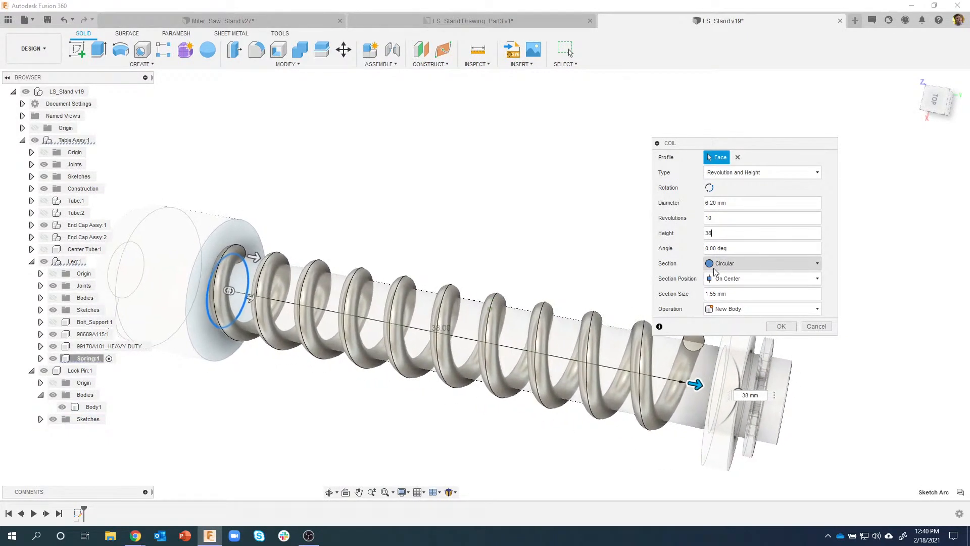
Step: Try a square section for the coil and return it to circular
left_click(748, 268)
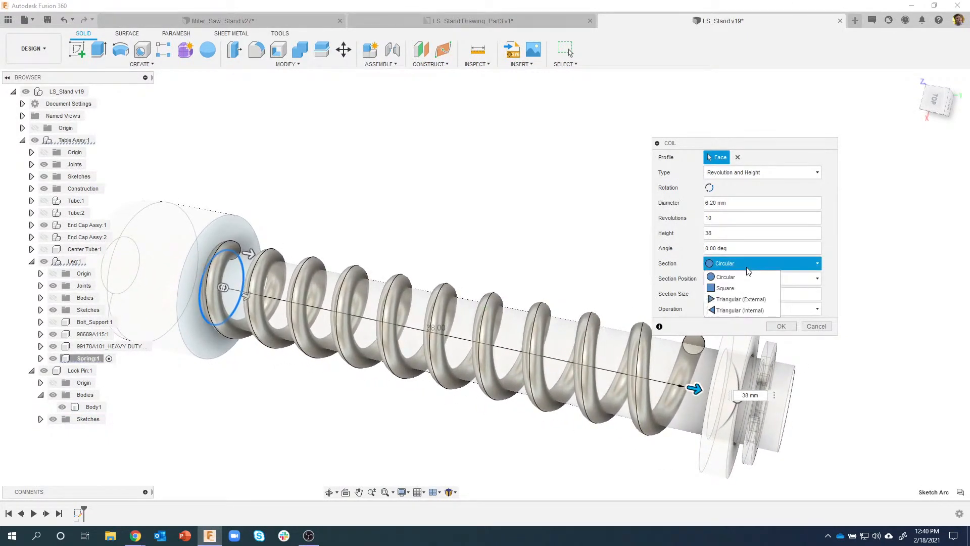
left_click(744, 288)
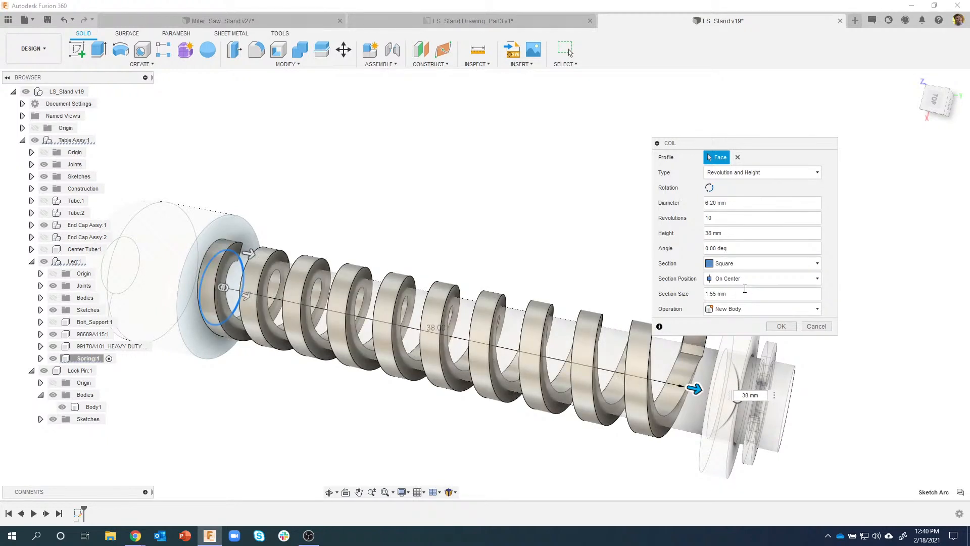
left_click(736, 263)
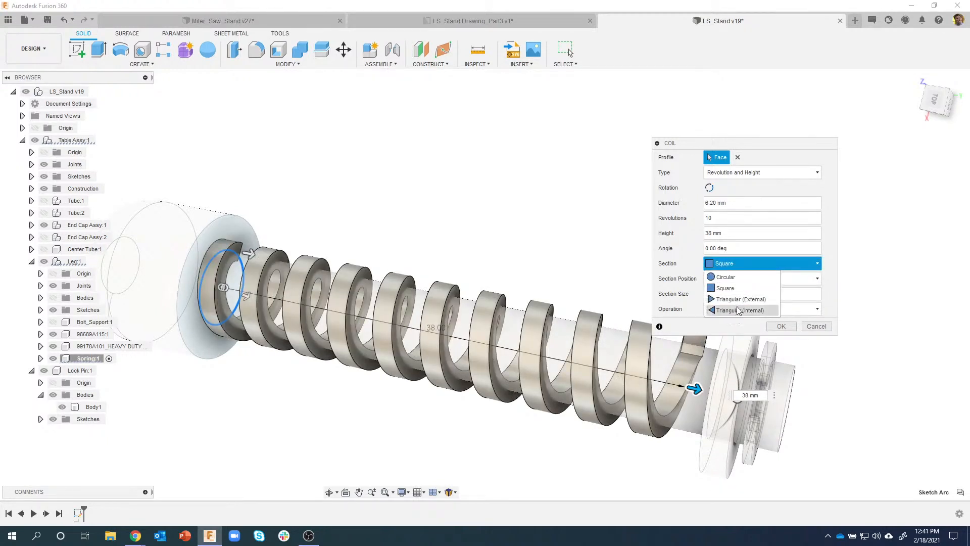
left_click(727, 277)
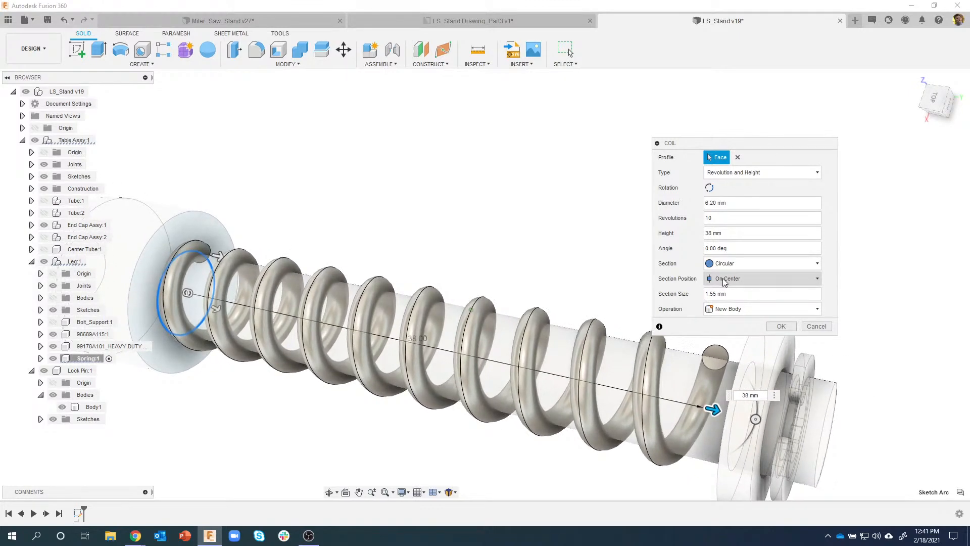
Step: Try the Outside section position for the coil and inspect how its turns sit around the pin shaft
left_click(744, 283)
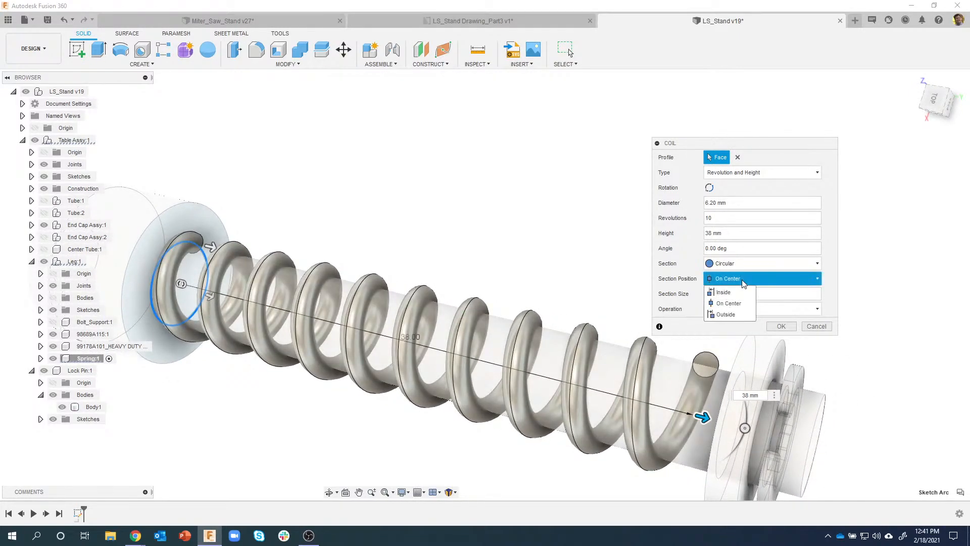
left_click(731, 314)
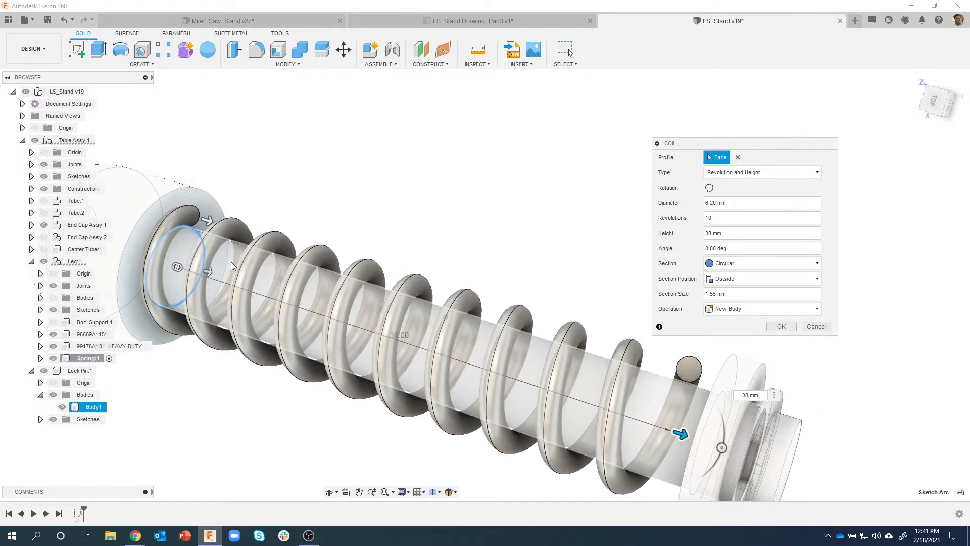
middle_click_drag(214, 225, 217, 247, "shift")
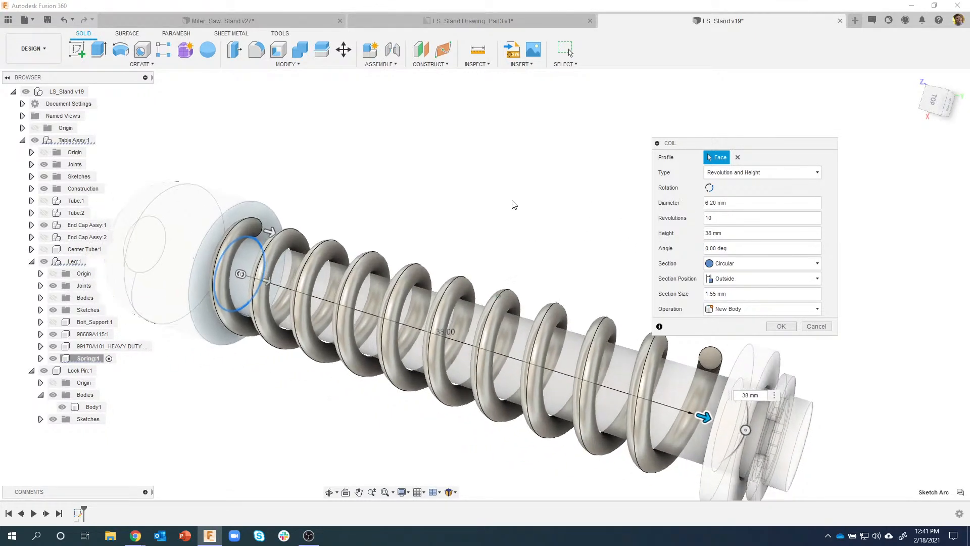
Step: Try the Inside section position for the coil, inspect its first turn, and return the position to On Center
left_click(738, 278)
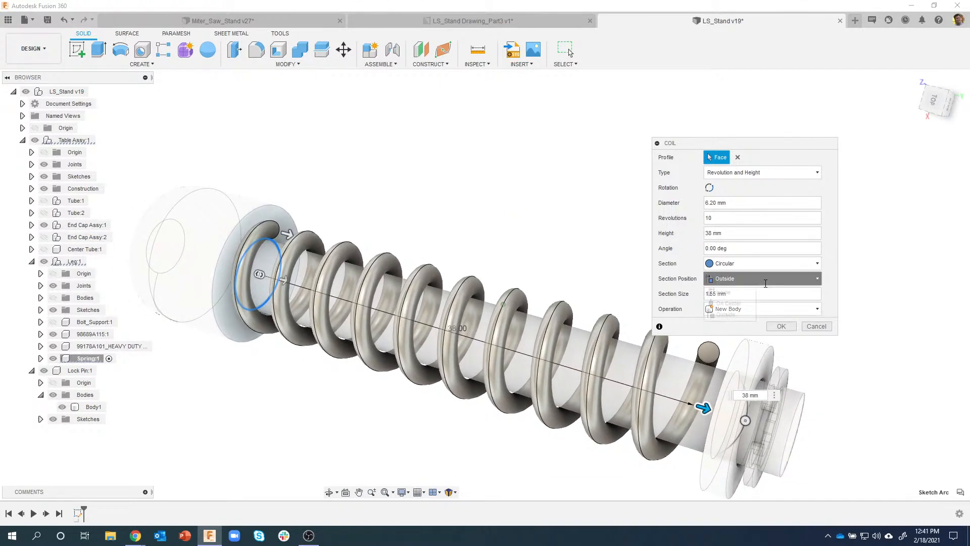
left_click(723, 292)
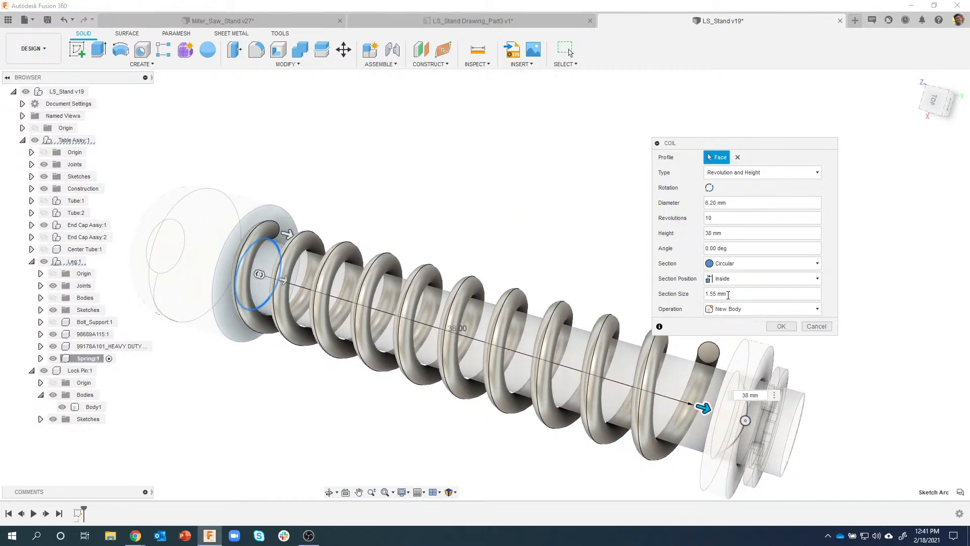
scroll(271, 250, "up", 5)
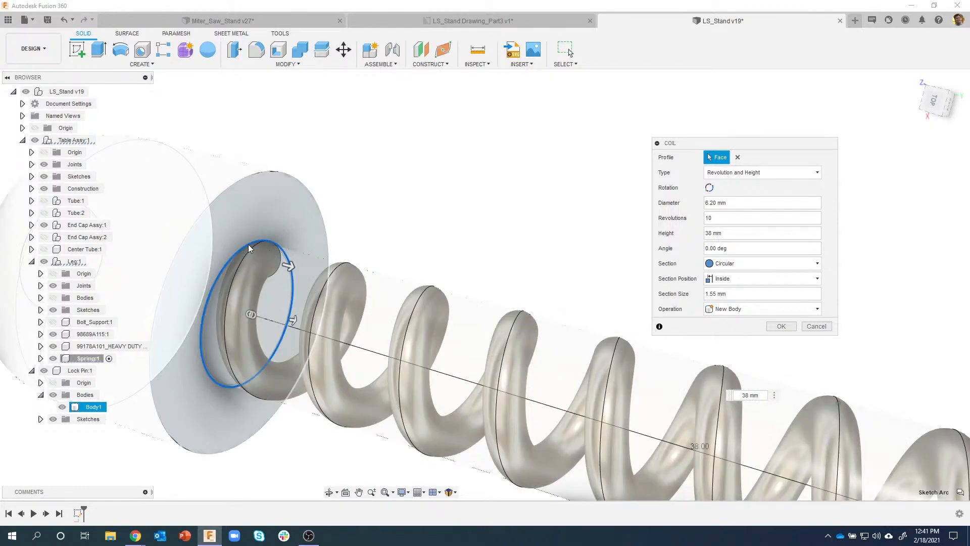
scroll(303, 248, "down", 3)
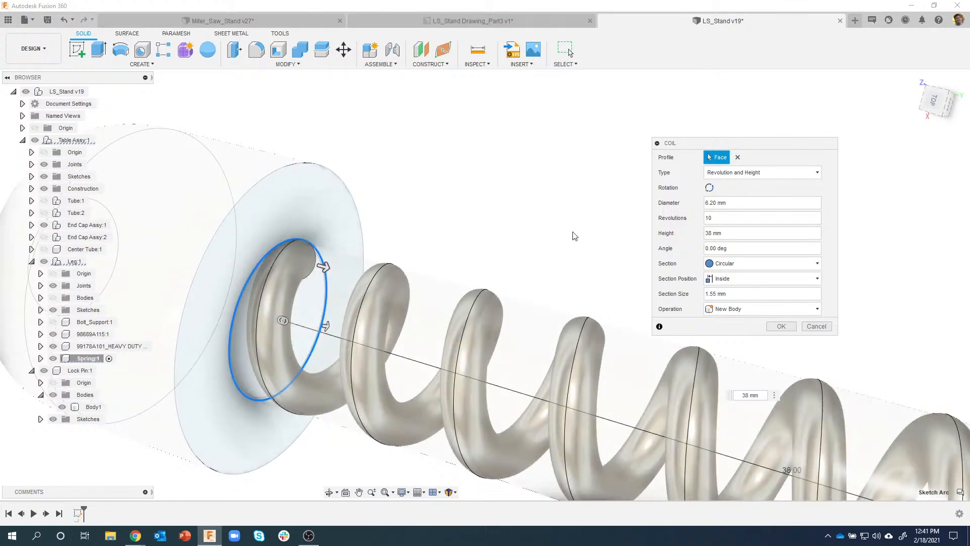
left_click(758, 278)
left_click(729, 303)
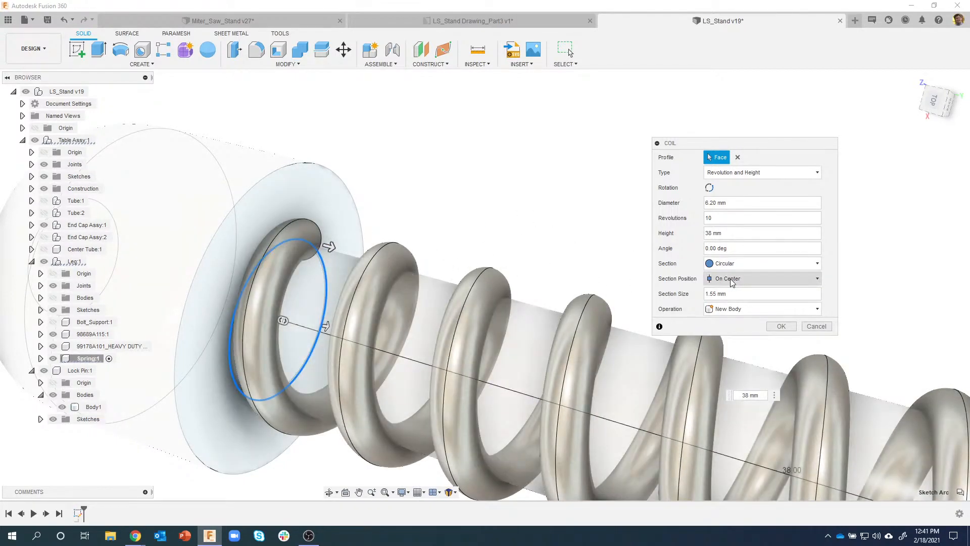
Step: Set the coil's section position to Outside and create the coil as a new body
left_click(731, 279)
left_click(726, 315)
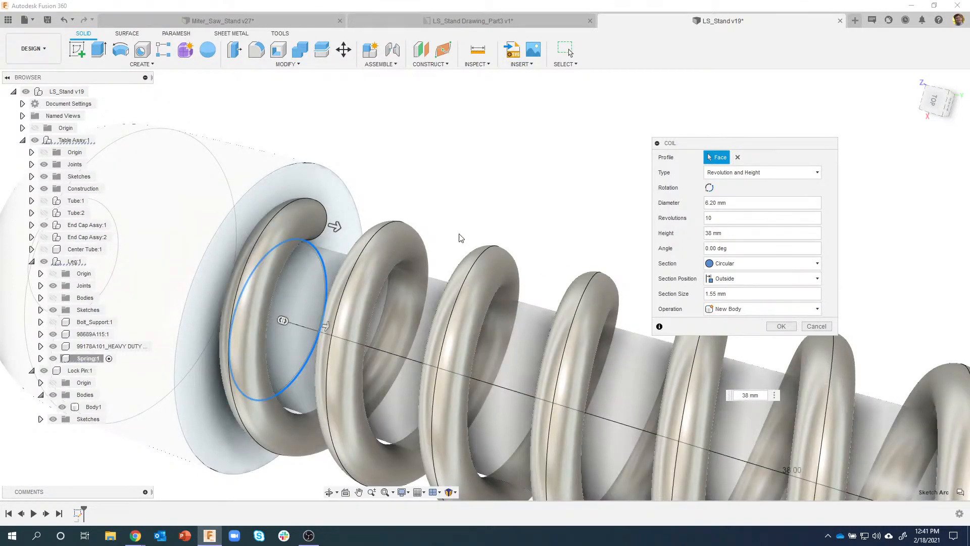
scroll(579, 238, "down", 6)
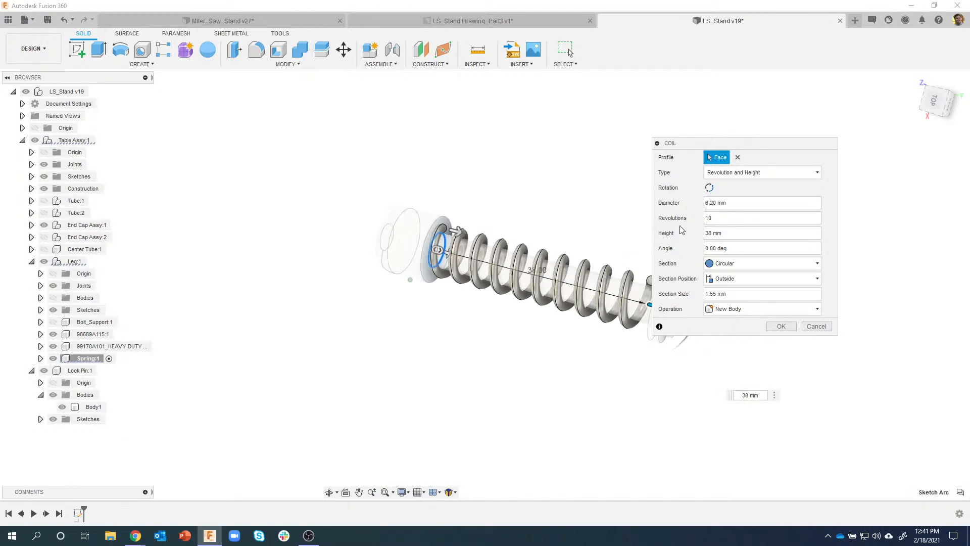
scroll(733, 224, "up", 2)
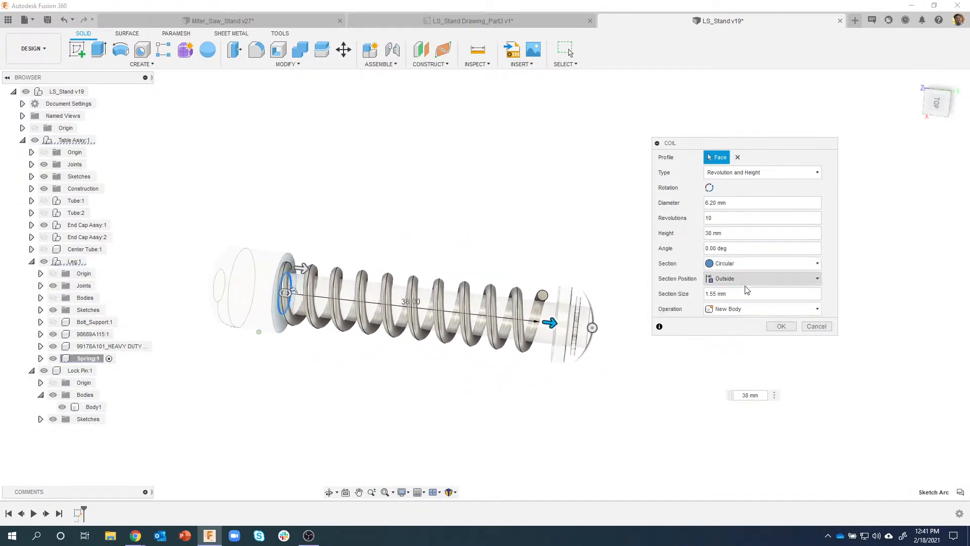
left_click(781, 327)
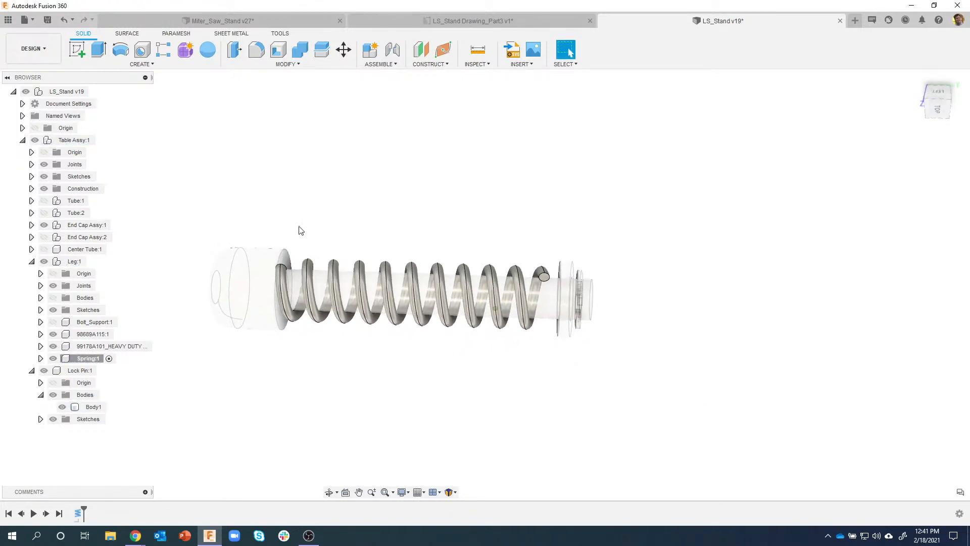
Step: Move the Spring component 1.2 mm in Y along the pin, away from the pin's head
scroll(276, 235, "up", 5)
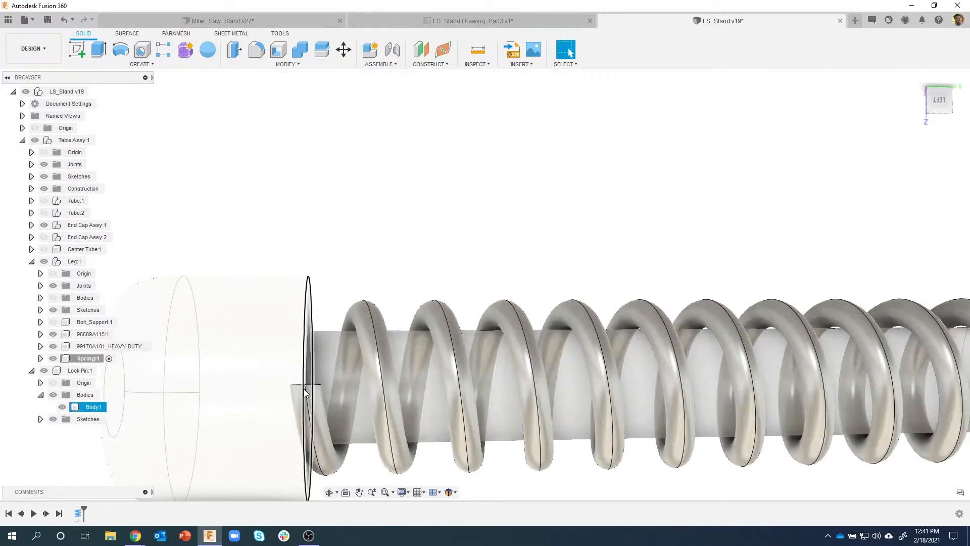
scroll(381, 278, "down", 5)
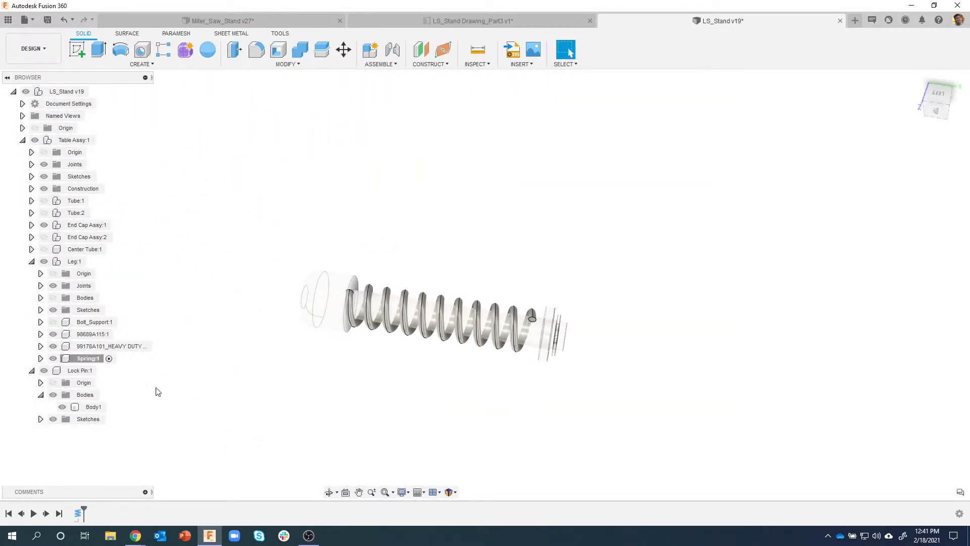
right_click(86, 359)
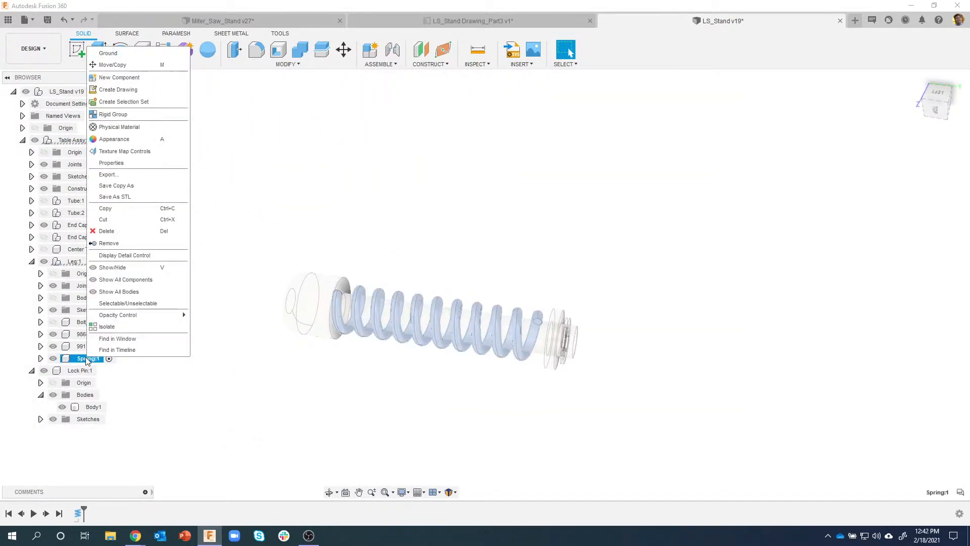
left_click(112, 64)
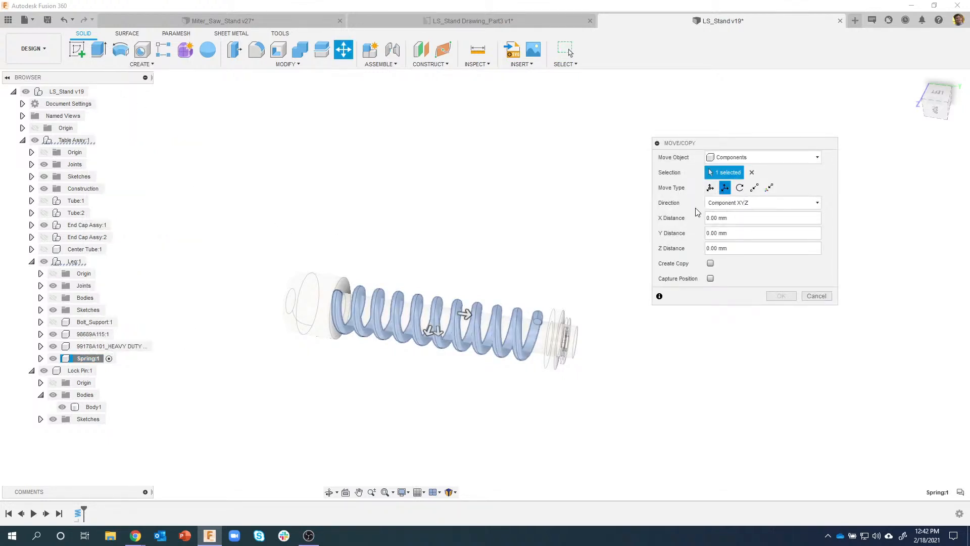
mouse_move(460, 314)
left_mouse_down()
mouse_move(485, 319)
mouse_move(470, 316)
left_mouse_up()
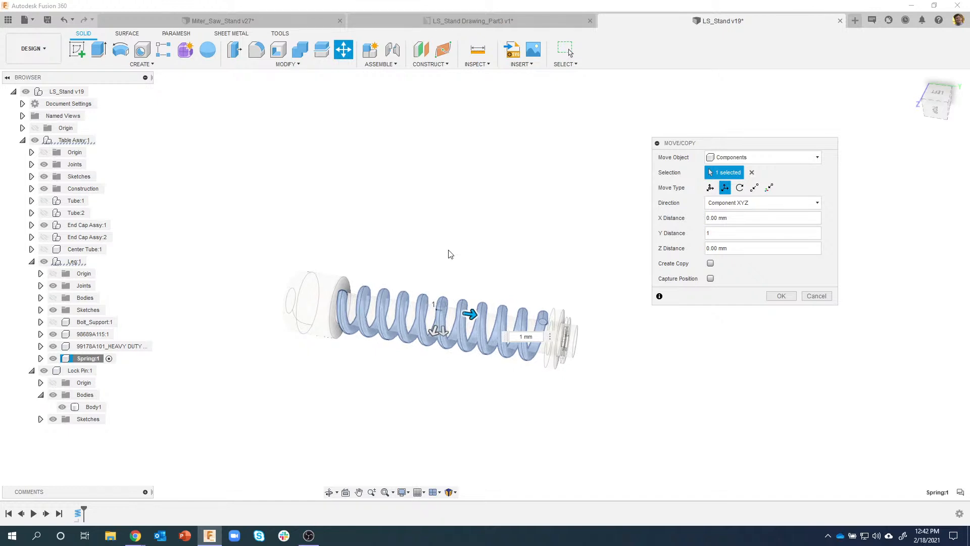
middle_click_drag(451, 253, 484, 335, "shift")
left_click(937, 100)
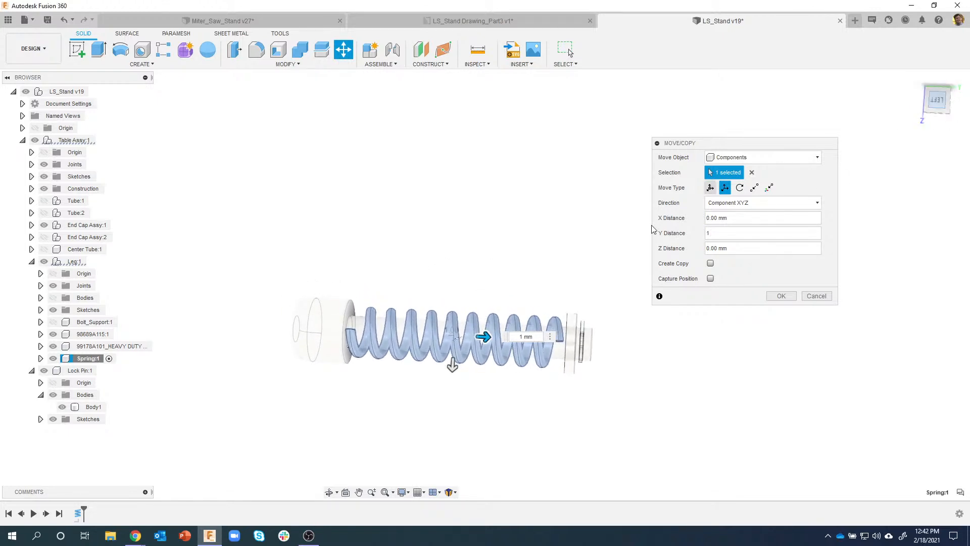
scroll(503, 415, "up", 10)
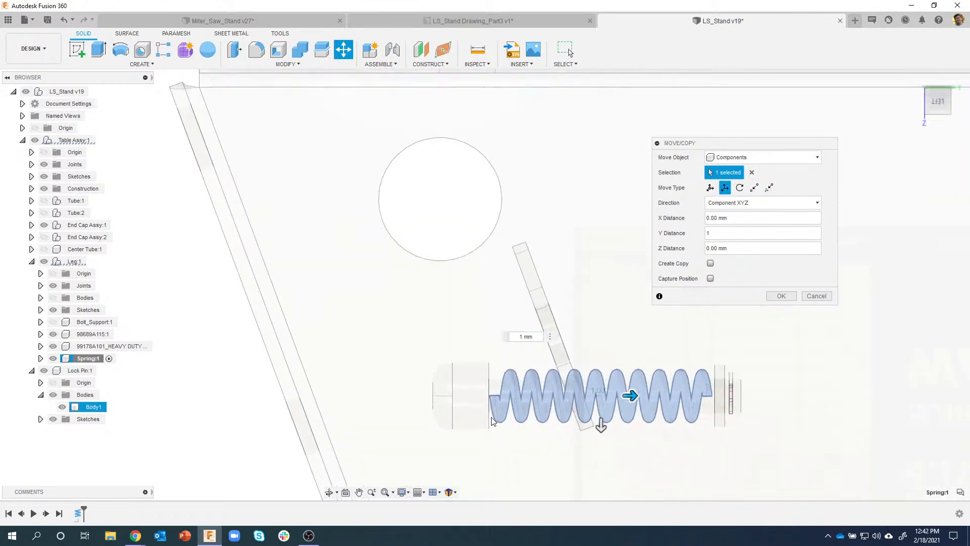
middle_click_drag(680, 391, 570, 393)
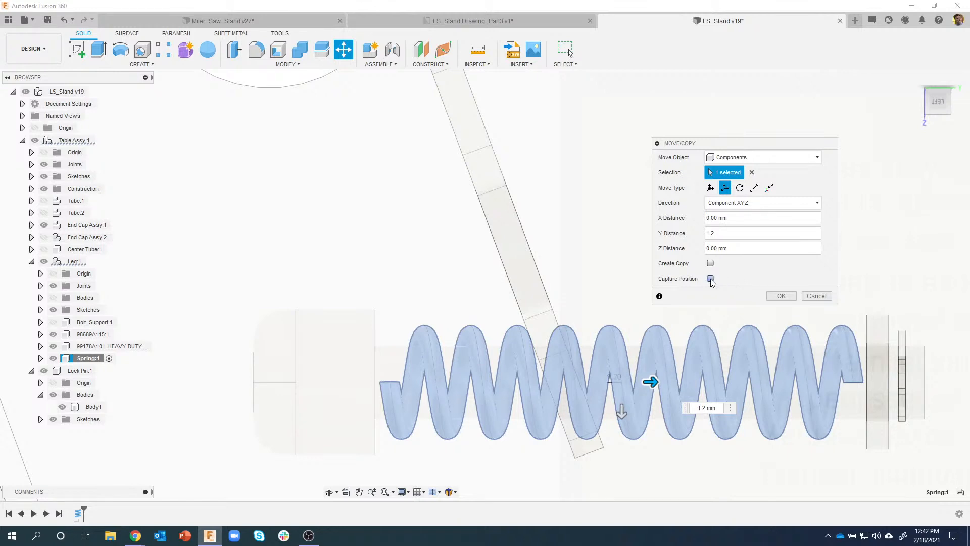
left_click(780, 296)
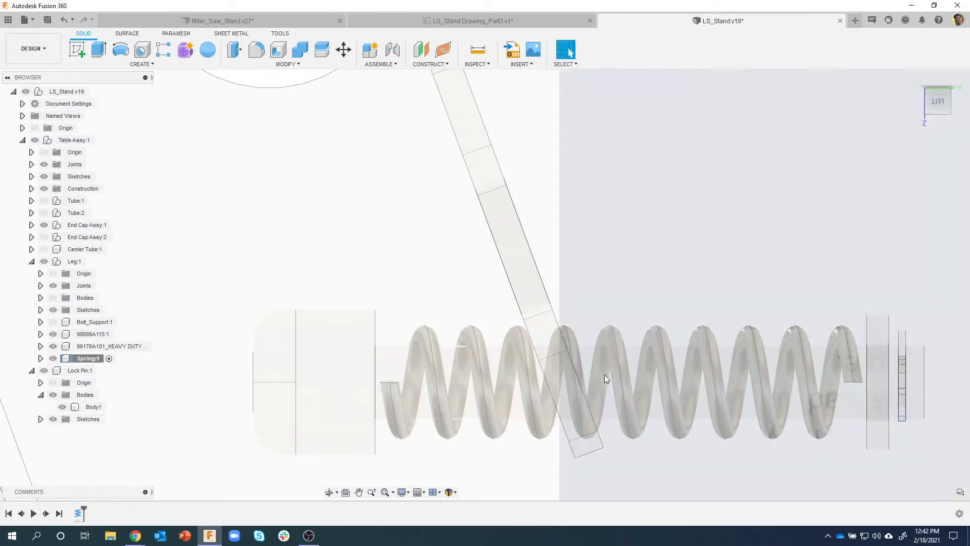
Step: Show the Bolt_Support component and the Leg's bodies, and inspect how the pin and spring sit in the leg tube
scroll(604, 374, "down", 10)
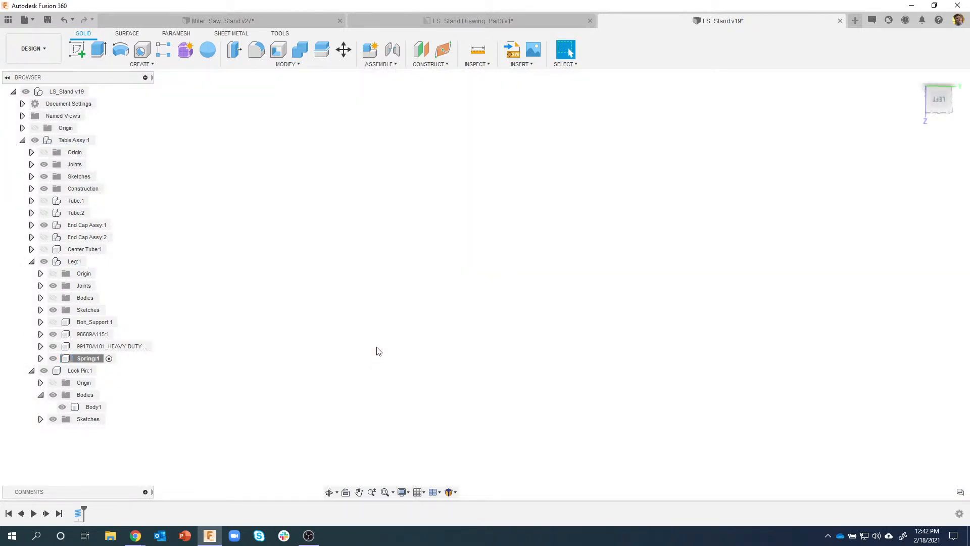
scroll(377, 347, "down", 5)
middle_click_drag(377, 347, 65, 329, "shift")
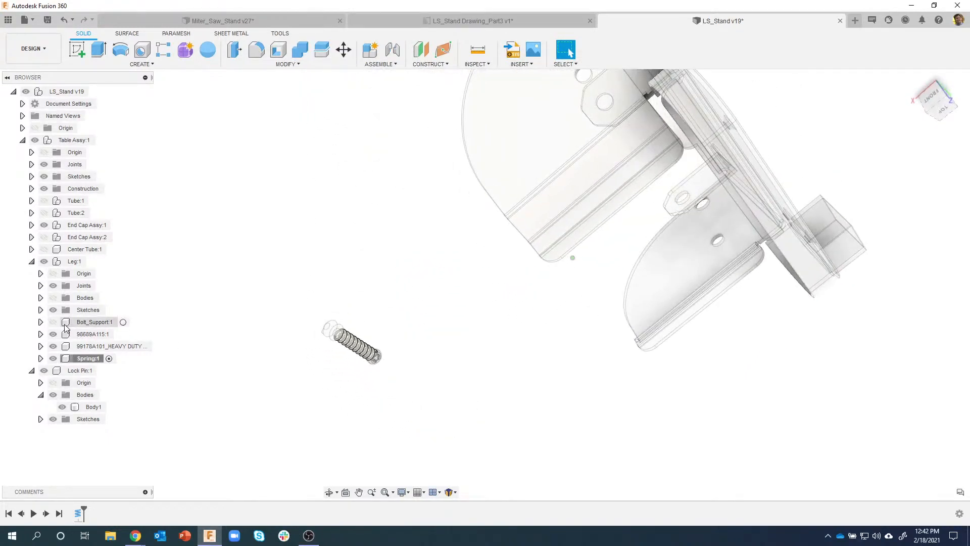
left_click(53, 323)
left_click(53, 299)
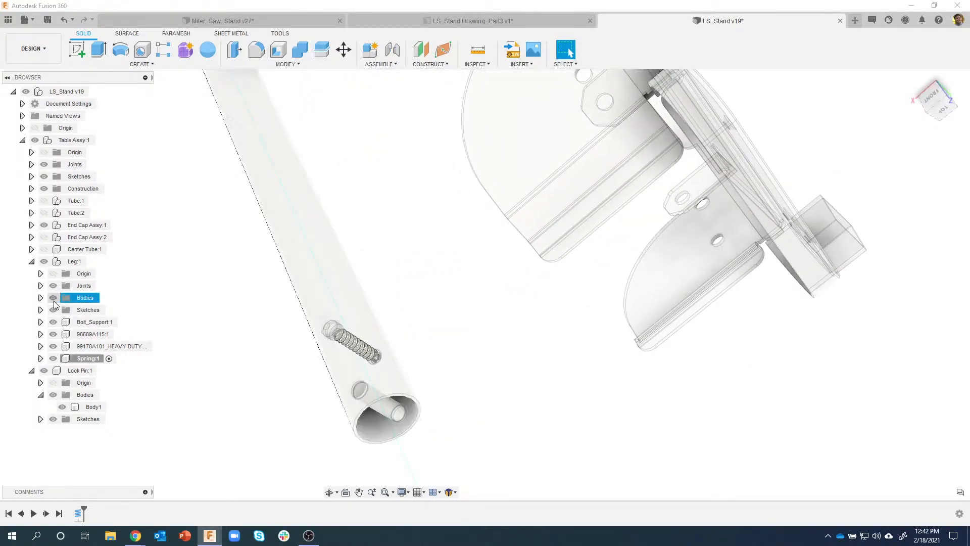
middle_click_drag(457, 335, 553, 320, "shift")
scroll(552, 320, "up", 6)
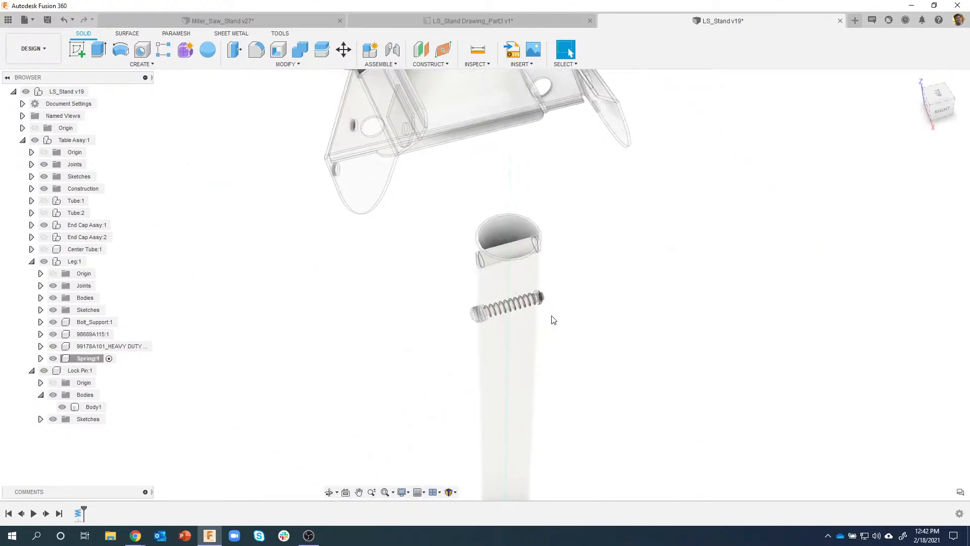
middle_click_drag(489, 261, 474, 331)
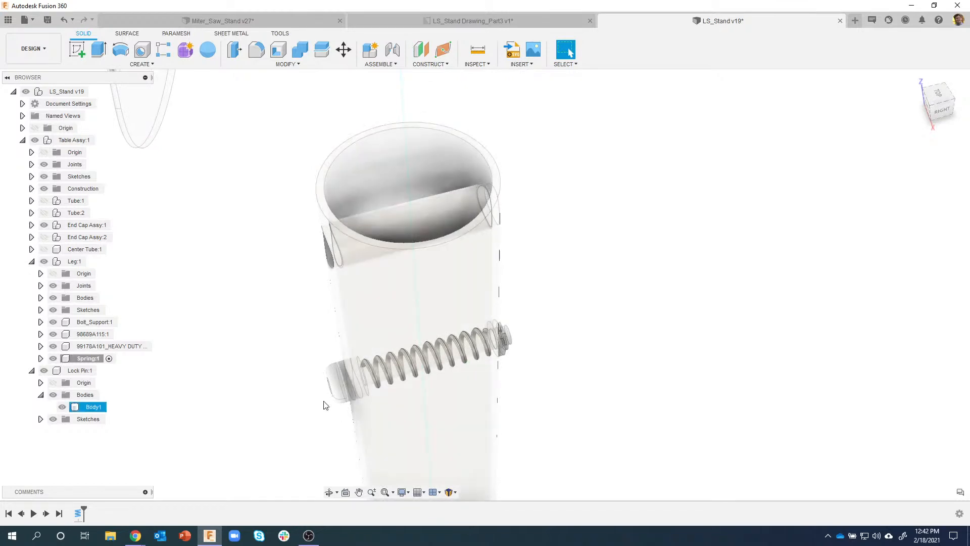
middle_click_drag(343, 393, 528, 346, "shift")
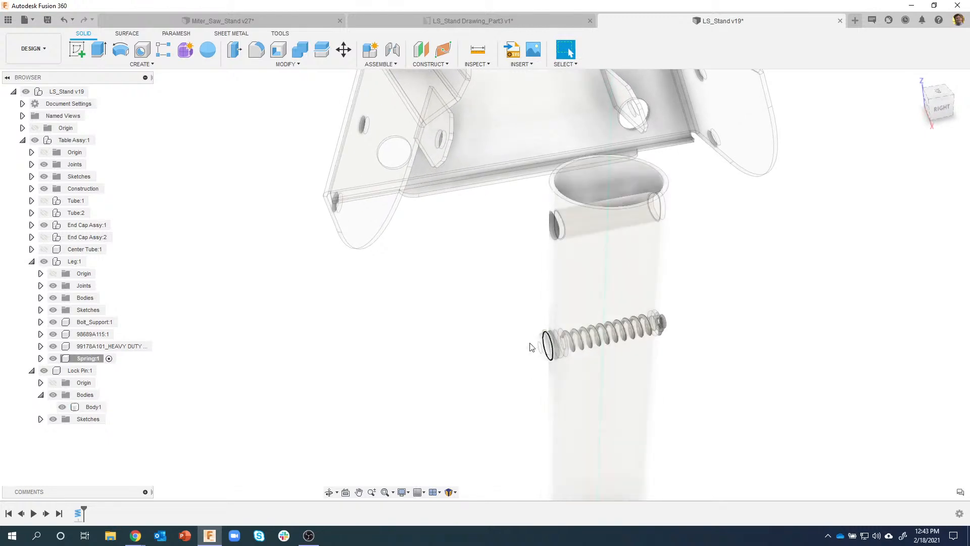
left_click(41, 370)
left_click(41, 369)
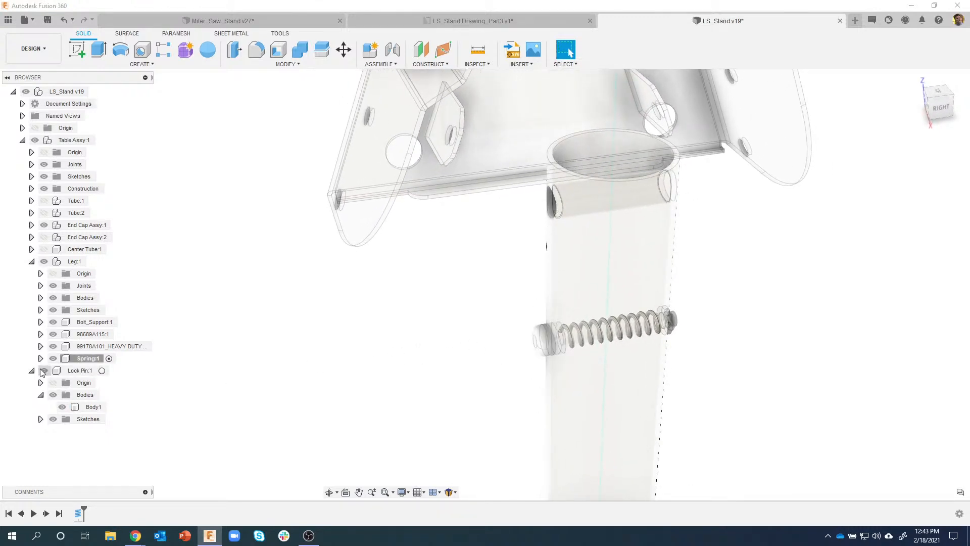
left_click(41, 369)
left_click(41, 369)
Step: Create and activate an internal component named Pin Assy under Table Assy
right_click(71, 143)
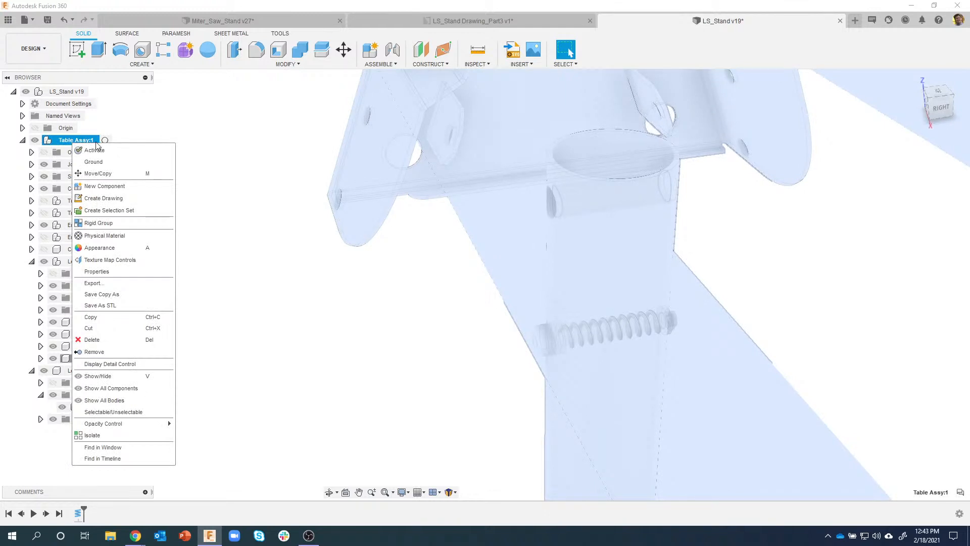
left_click(121, 187)
double_click(822, 197)
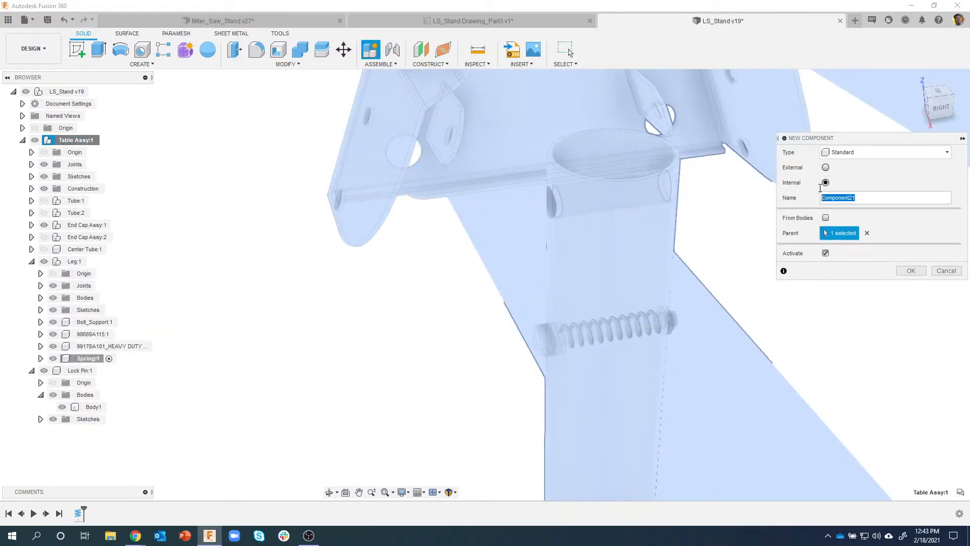
type("Pin Assy")
left_click(911, 271)
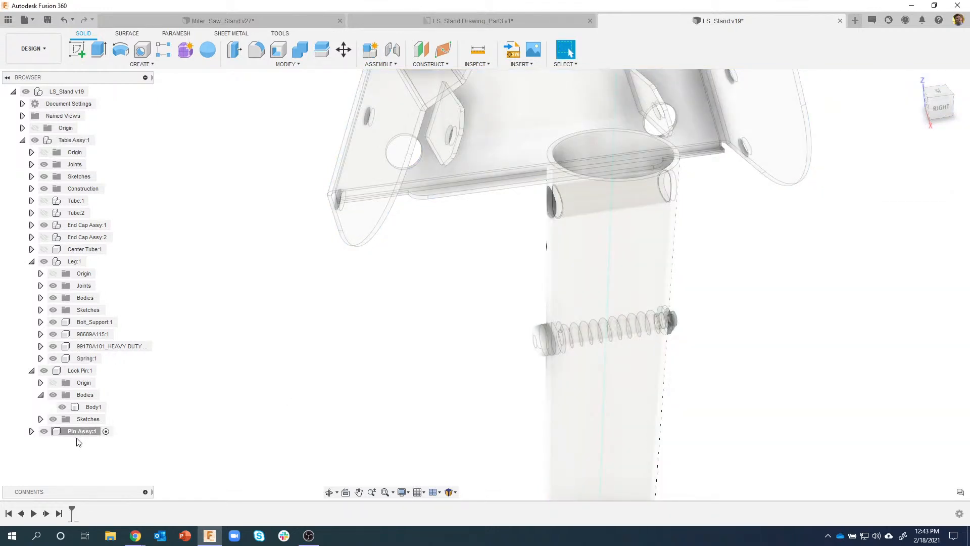
Step: Move the Lock Pin, Spring, 99178A101 retaining ring and 98689A115 components into Pin Assy
left_click(76, 372)
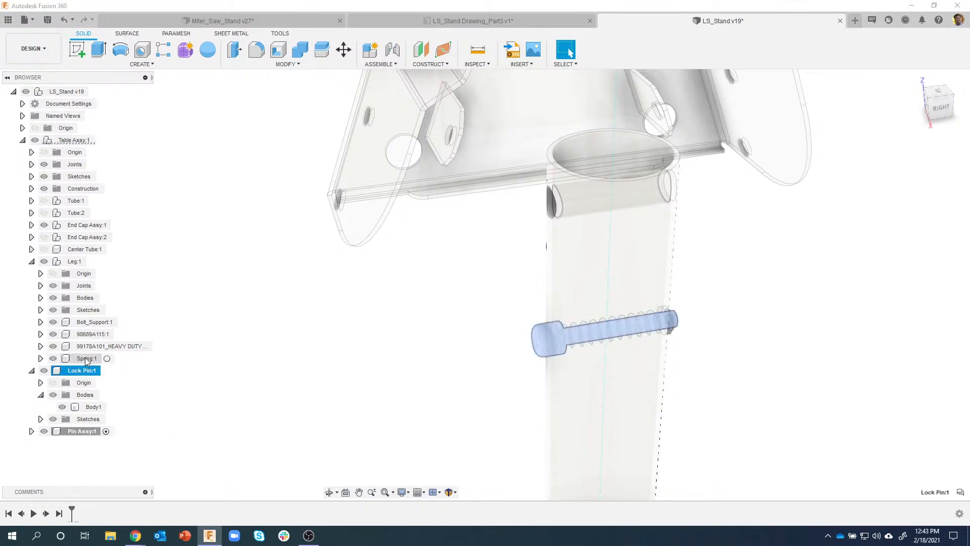
left_click(87, 359, "ctrl")
left_click(93, 346, "ctrl")
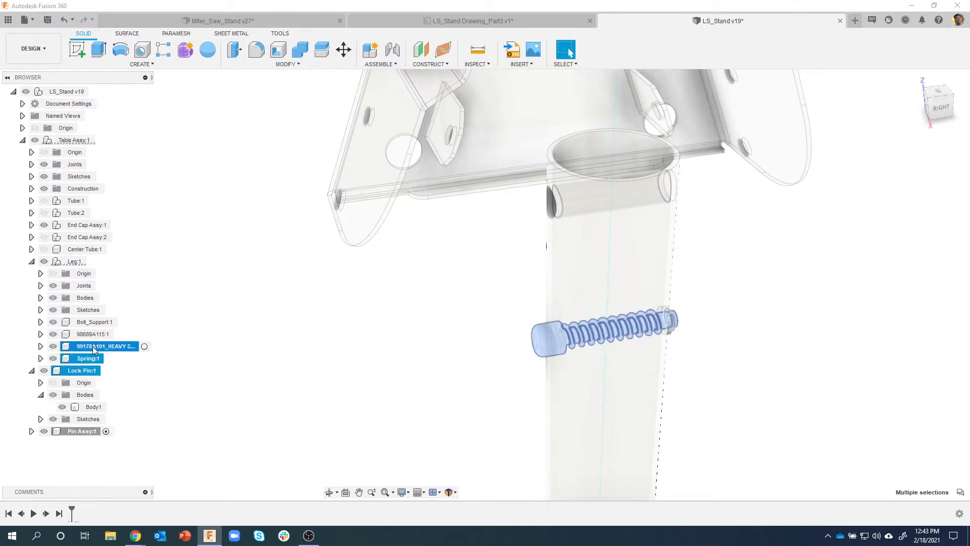
left_click(92, 335, "ctrl")
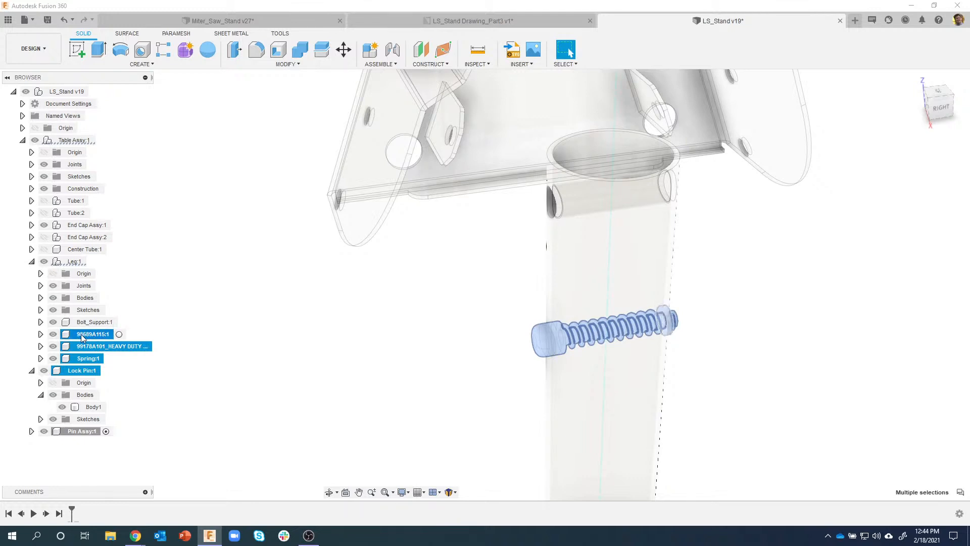
mouse_move(84, 338)
left_mouse_down()
mouse_move(98, 359)
mouse_move(82, 437)
mouse_move(126, 371)
mouse_move(86, 333)
mouse_move(128, 396)
mouse_move(91, 382)
mouse_move(93, 422)
mouse_move(76, 437)
mouse_move(112, 438)
mouse_move(101, 437)
left_mouse_up()
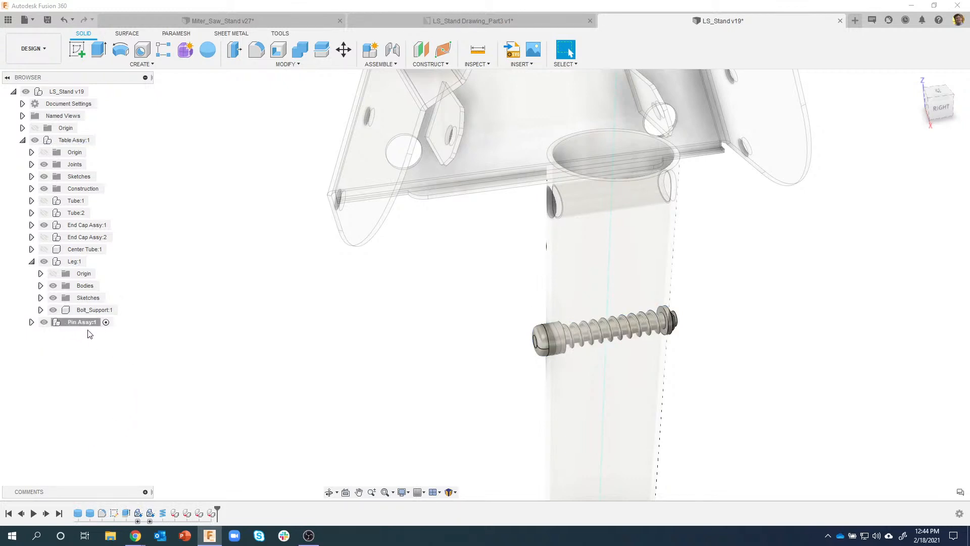
Step: Expand Pin Assy and toggle its visibility off and on to check which parts it contains
left_click(32, 322)
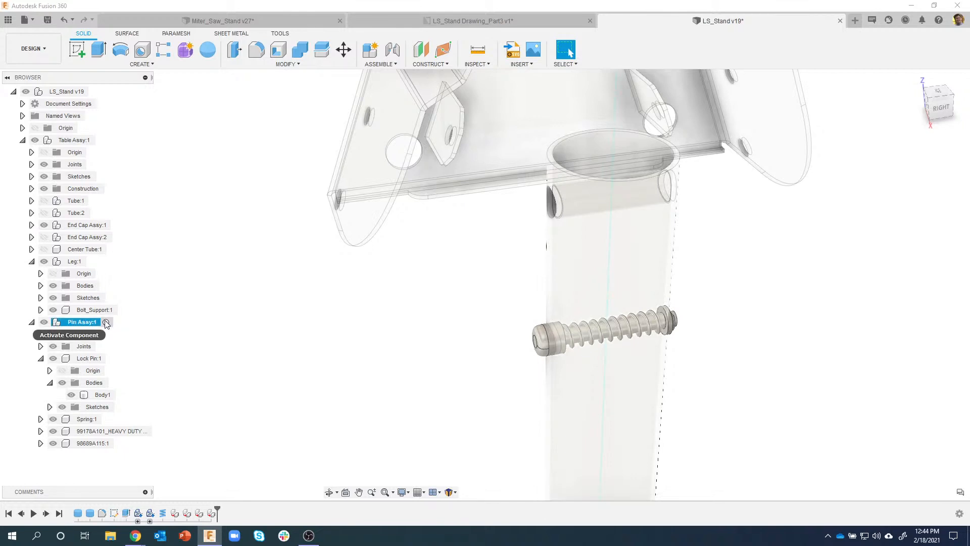
left_click(44, 322)
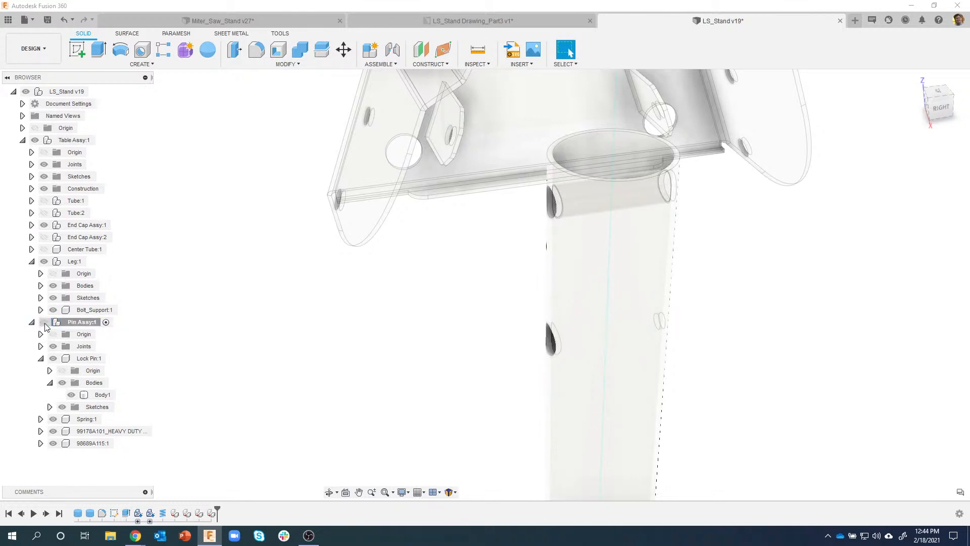
left_click(44, 323)
left_click(44, 322)
left_click(44, 322)
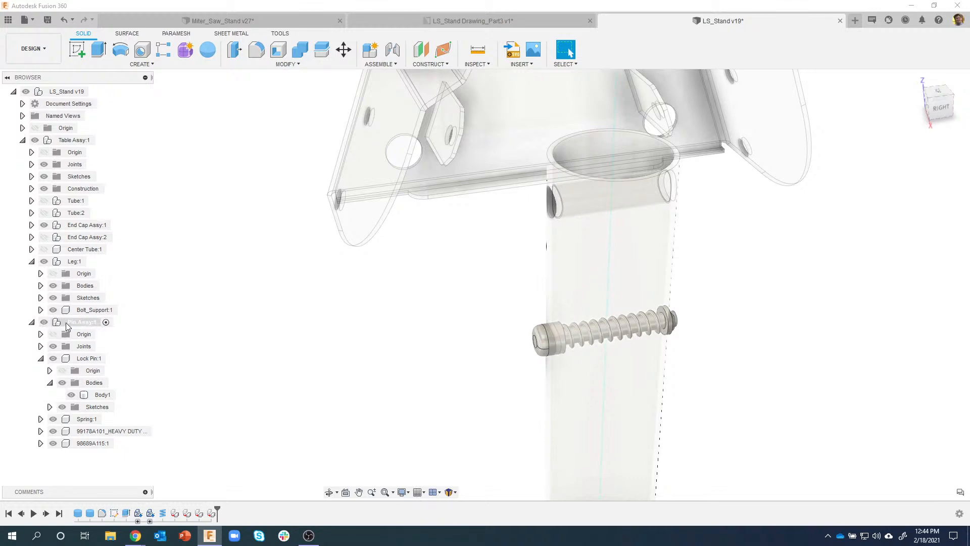
Step: Collapse Lock Pin and highlight each Pin Assy component in turn to identify it in the model, then clear the selection
left_click(51, 358)
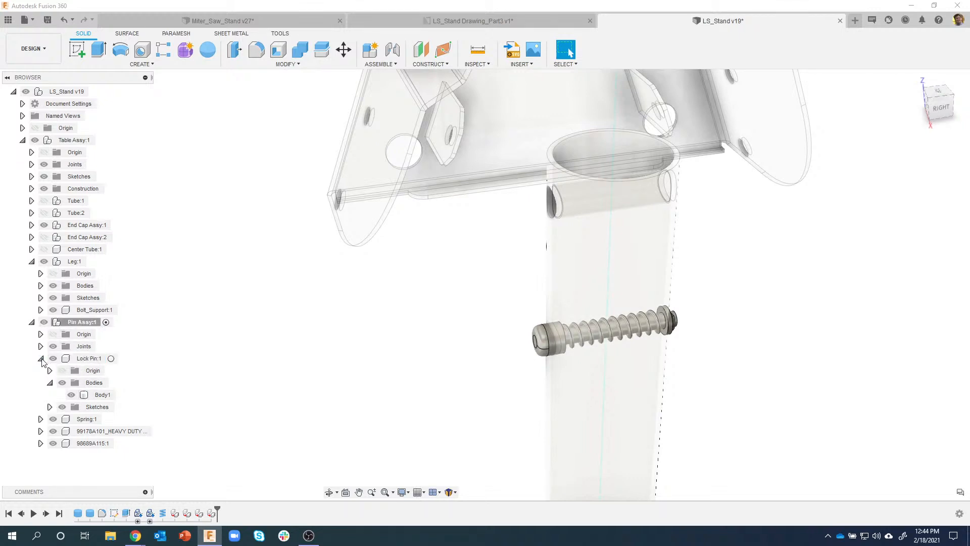
left_click(41, 359)
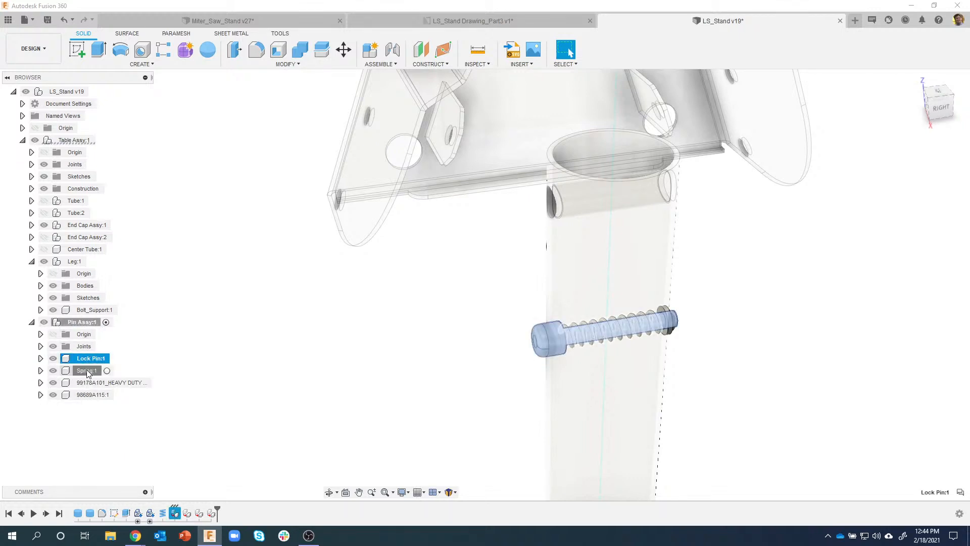
left_click(88, 372)
left_click(88, 383)
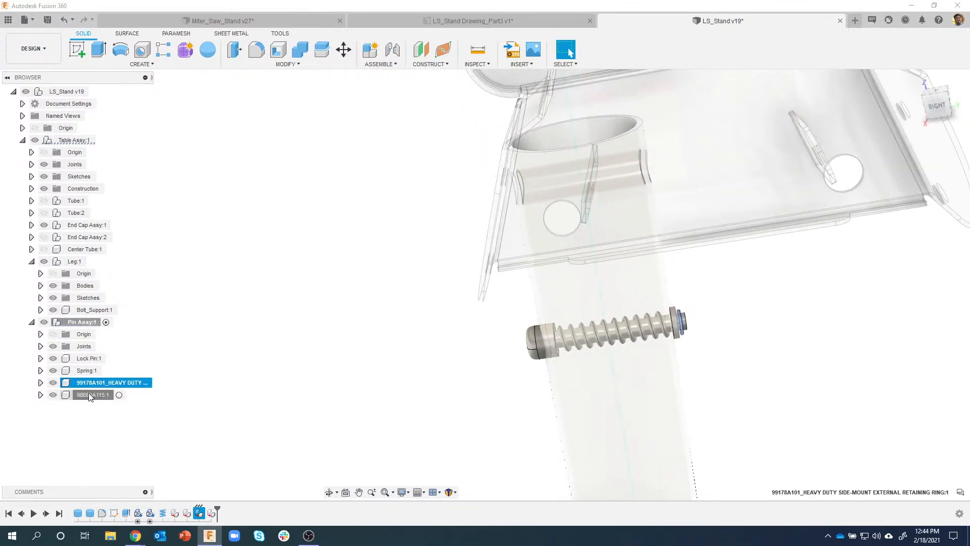
left_click(89, 394)
left_click(225, 402)
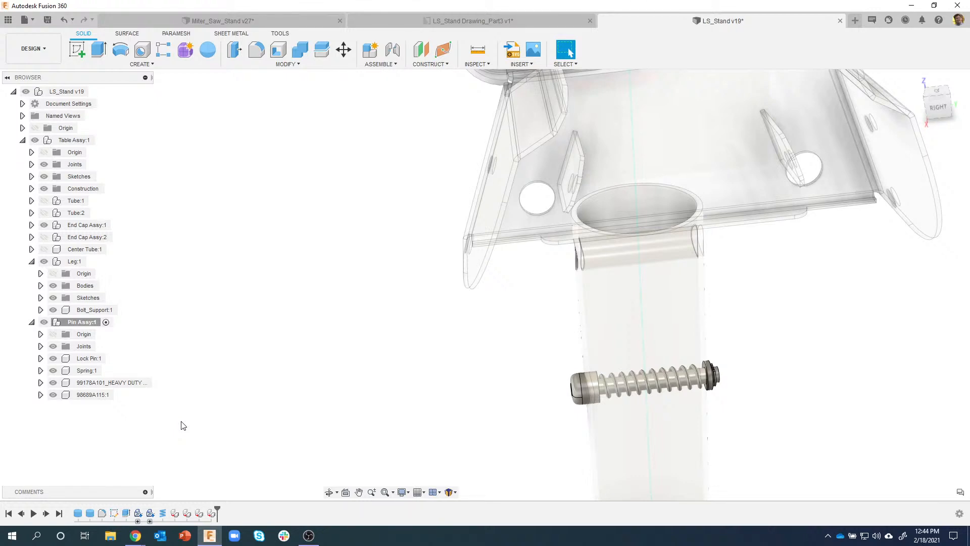
Step: Create and activate an internal component named Leg Assy under Table Assy
middle_click_drag(204, 405, 118, 167, "shift")
right_click(74, 140)
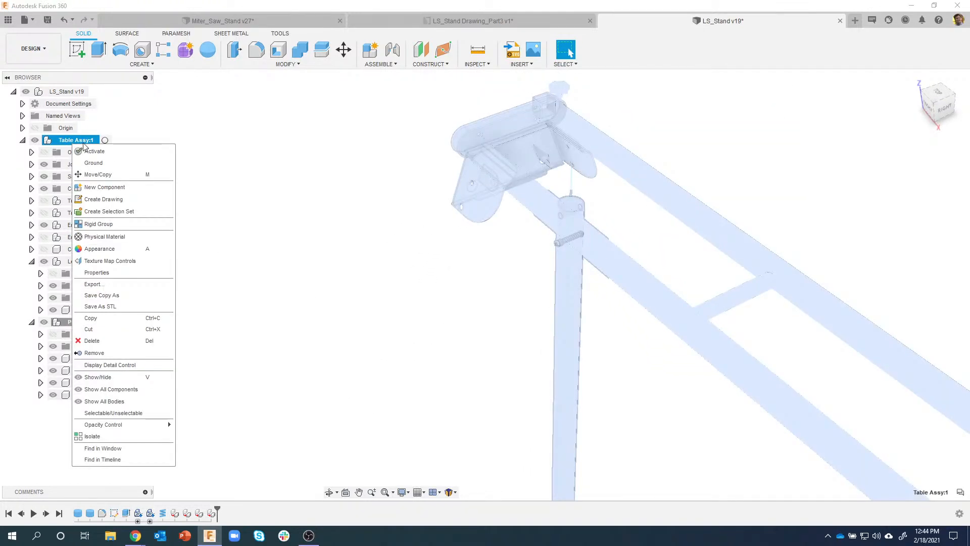
left_click(118, 188)
double_click(878, 200)
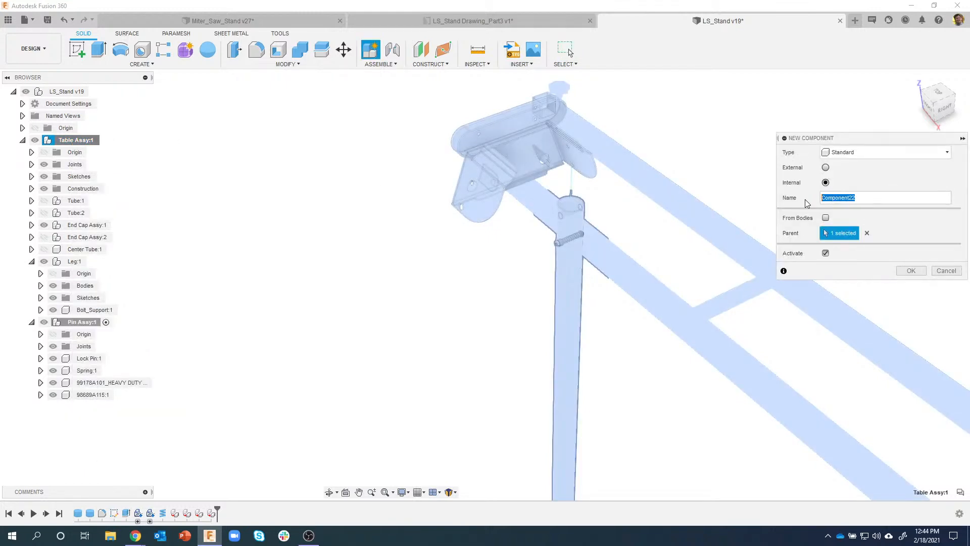
type("Leg Assy")
left_click(910, 270)
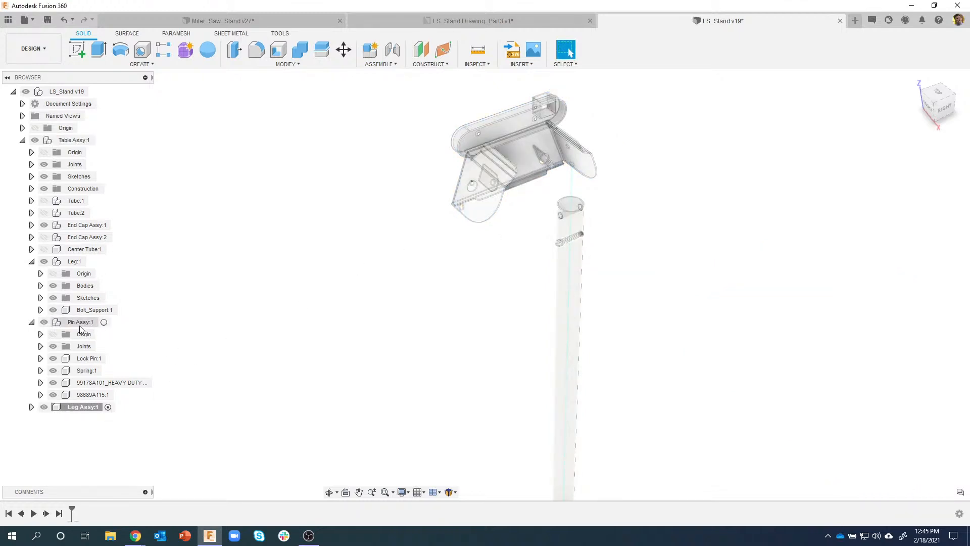
Step: Move Pin Assy, Bolt_Support and Leg into Leg Assy, and list its contents with the subcomponents collapsed
left_click_drag(78, 328, 84, 407)
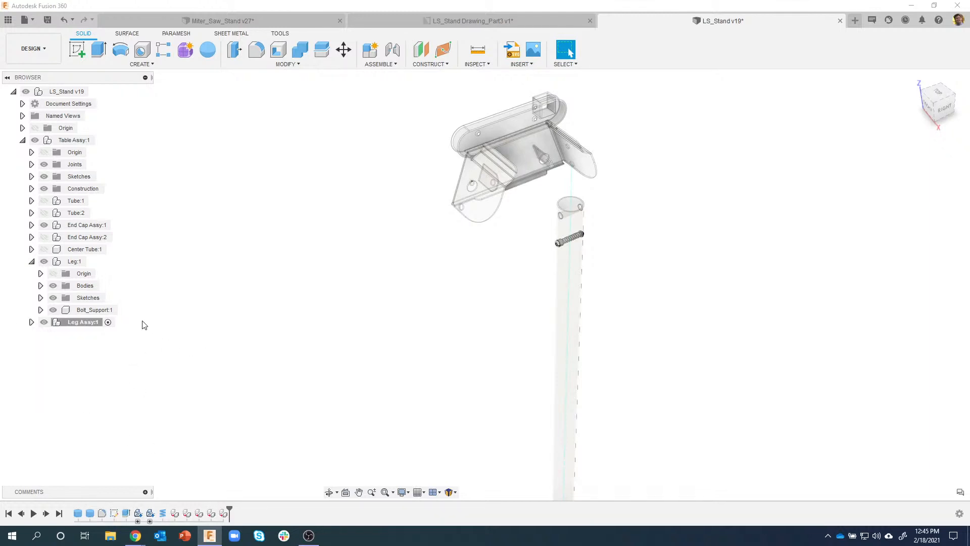
mouse_move(93, 311)
left_mouse_down()
mouse_move(92, 325)
mouse_move(89, 309)
left_mouse_up()
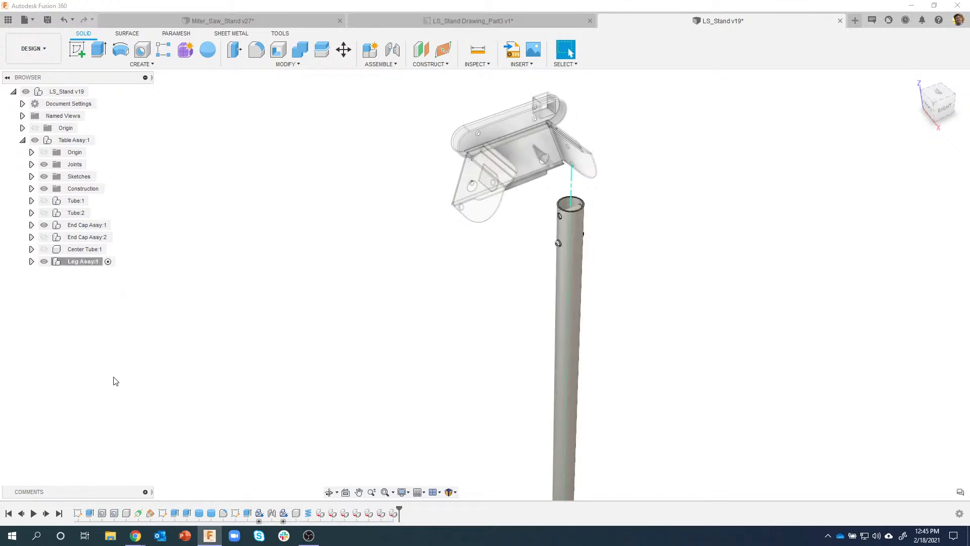
left_click(31, 262)
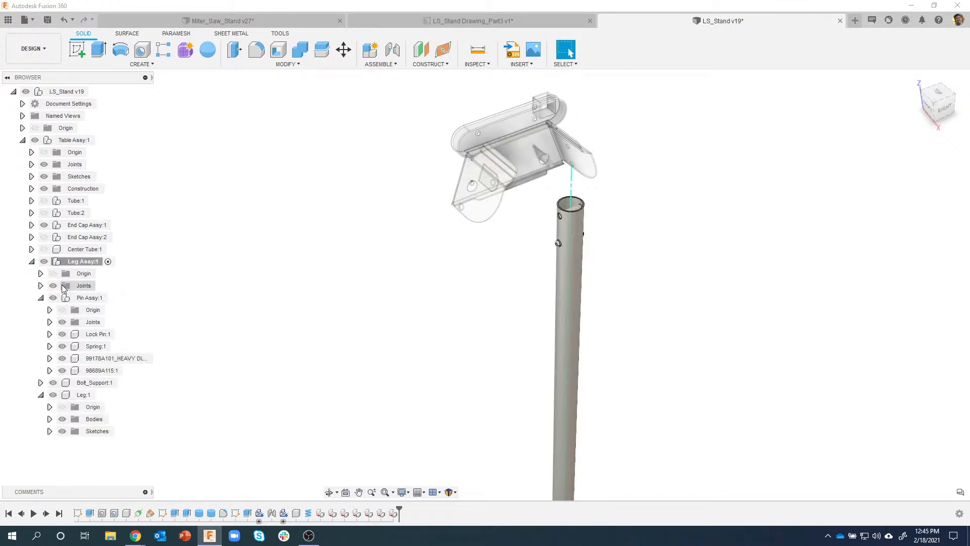
left_click(41, 298)
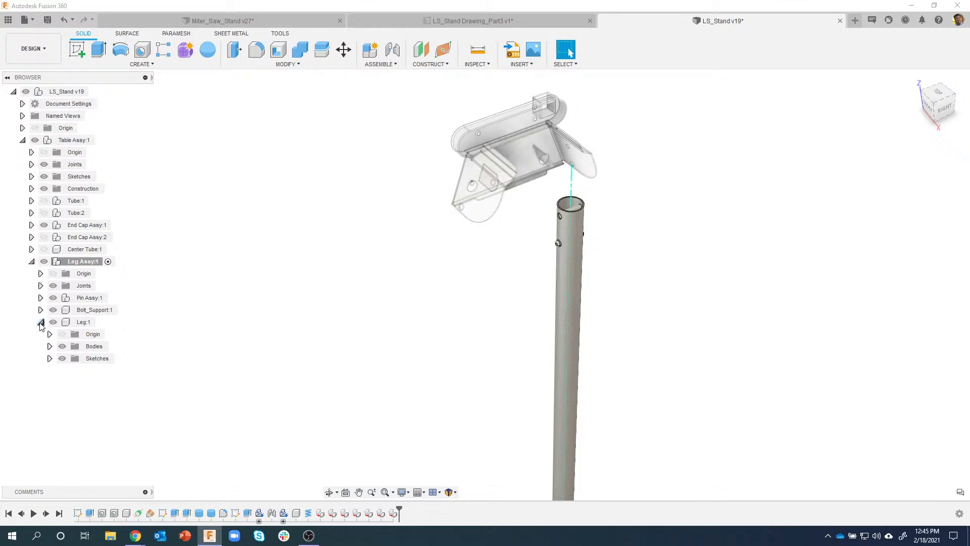
left_click(40, 322)
Step: Toggle the visibility of Leg Assy off and on to check which parts it contains
left_click(67, 264)
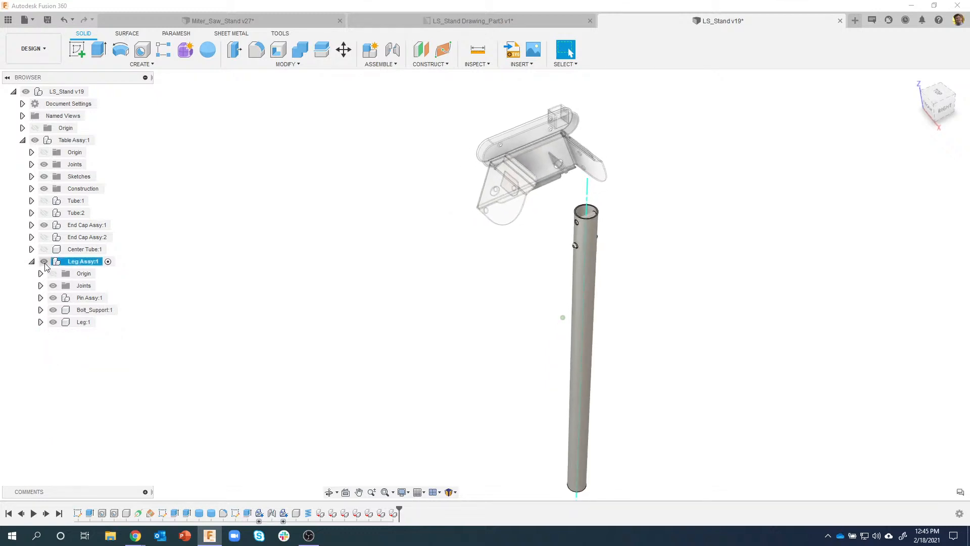
left_click(45, 263)
left_click(45, 264)
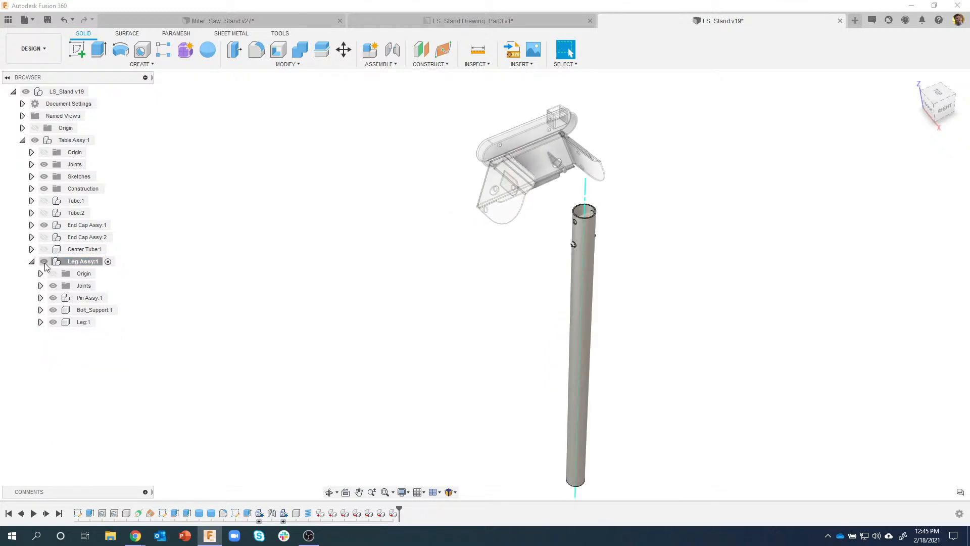
left_click(44, 262)
left_click(45, 261)
Step: Highlight Pin Assy, Bolt_Support and Leg in turn to identify them in the model, and clear the selection
left_click(90, 298)
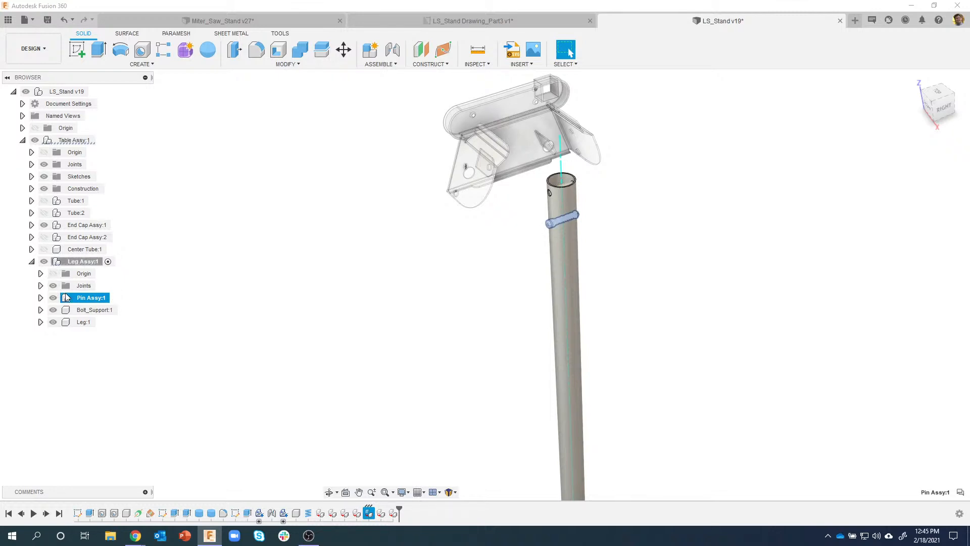
left_click(89, 312)
left_click(84, 323)
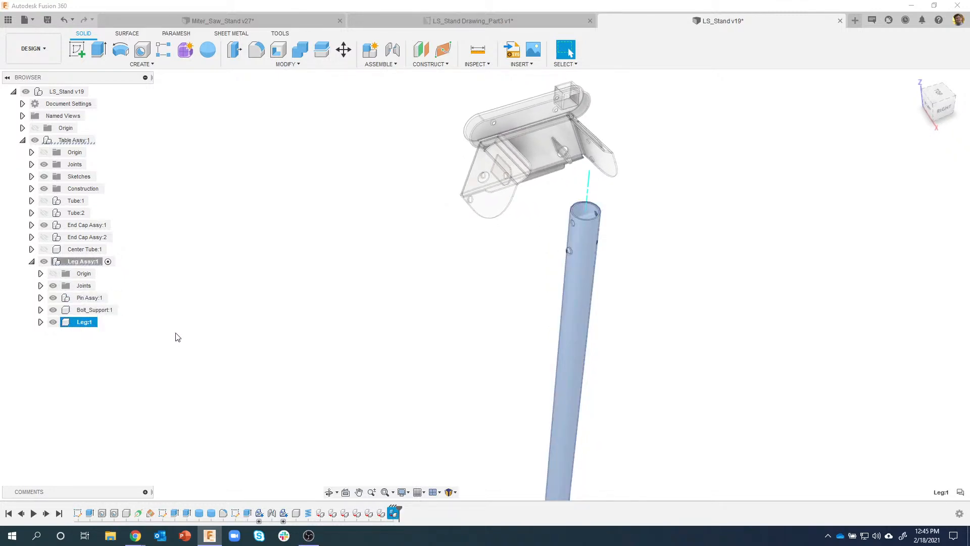
left_click(199, 337)
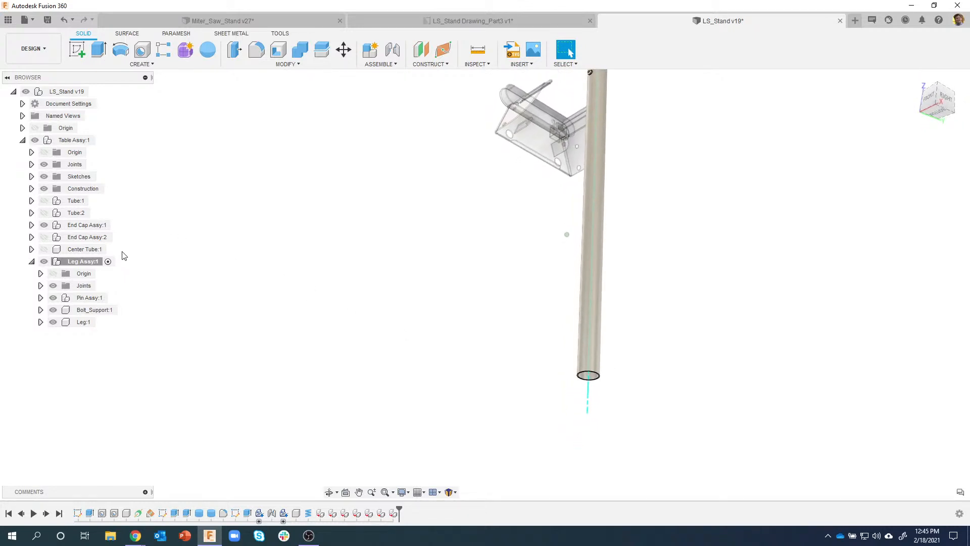
Step: Create and activate an internal component named Foot under Leg Assy
right_click(83, 262)
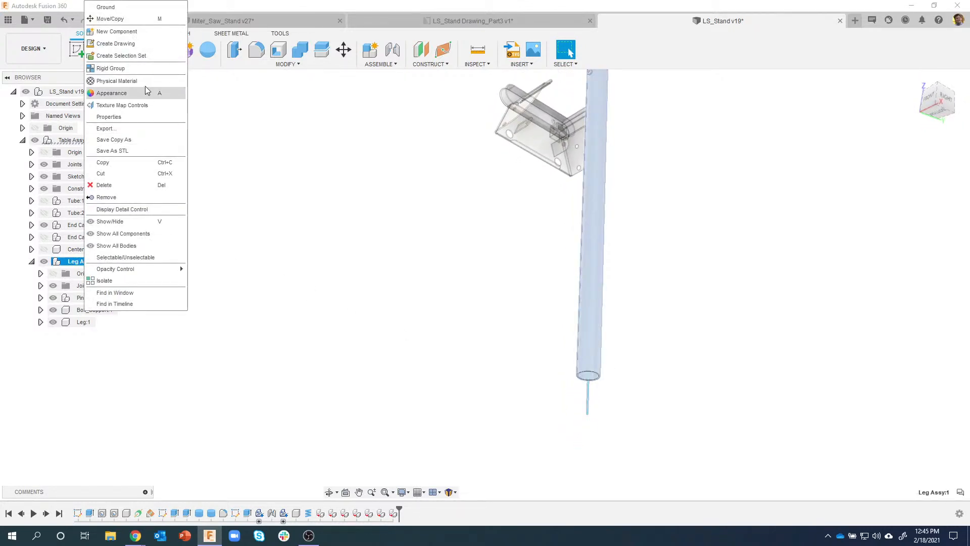
left_click(134, 32)
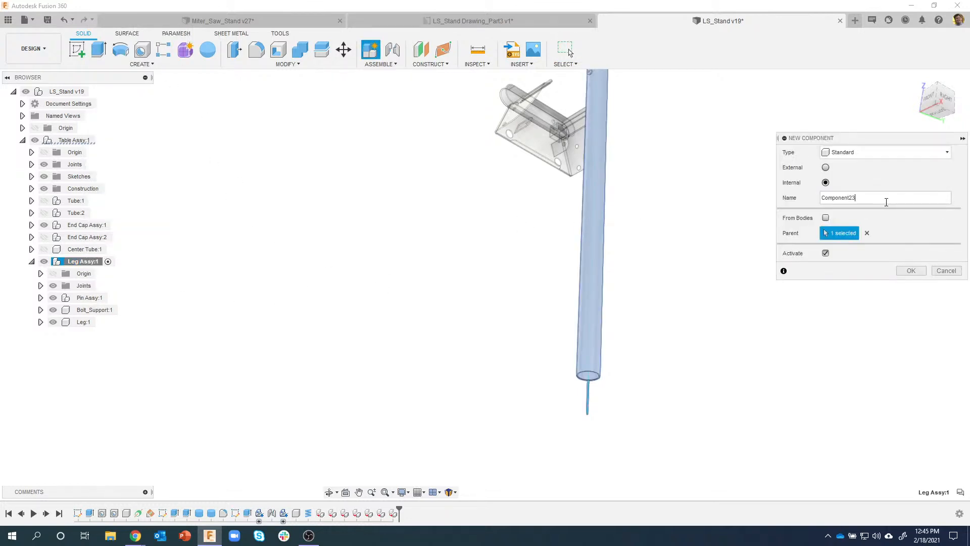
left_click_drag(887, 202, 814, 202)
type("Foot")
key("Return")
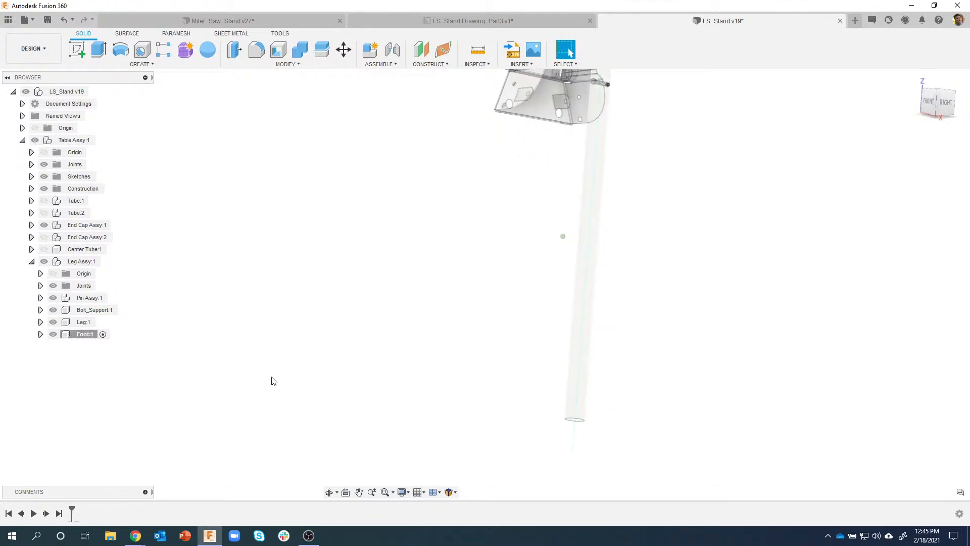
Step: Create a new-body cylinder 45 mm in diameter and 20 mm high on the horizontal plane beside the leg as the foot's base
left_click(140, 65)
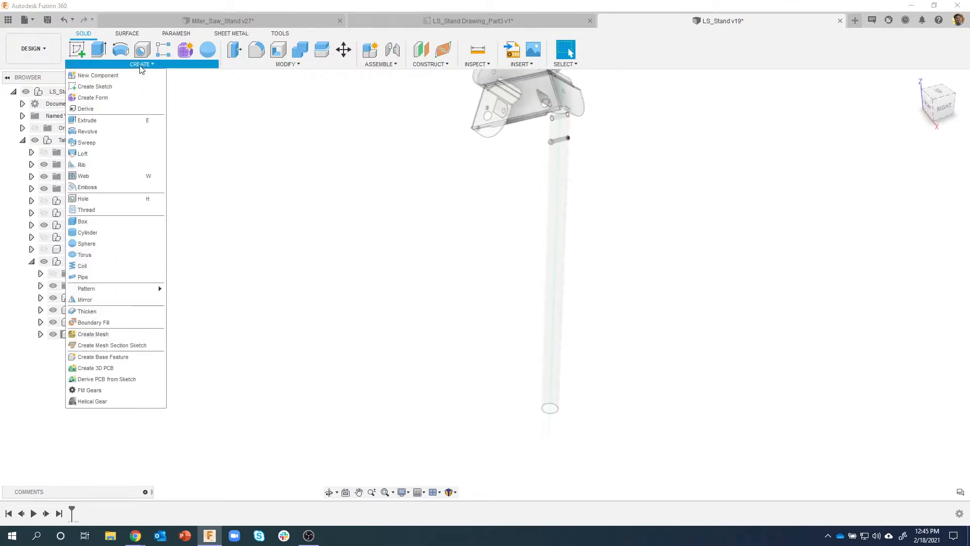
left_click(97, 233)
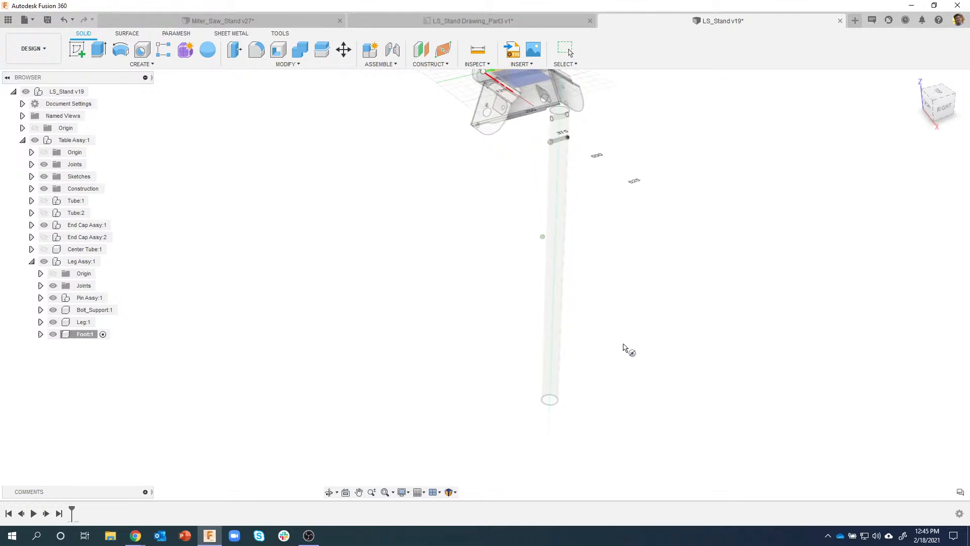
left_click(498, 187)
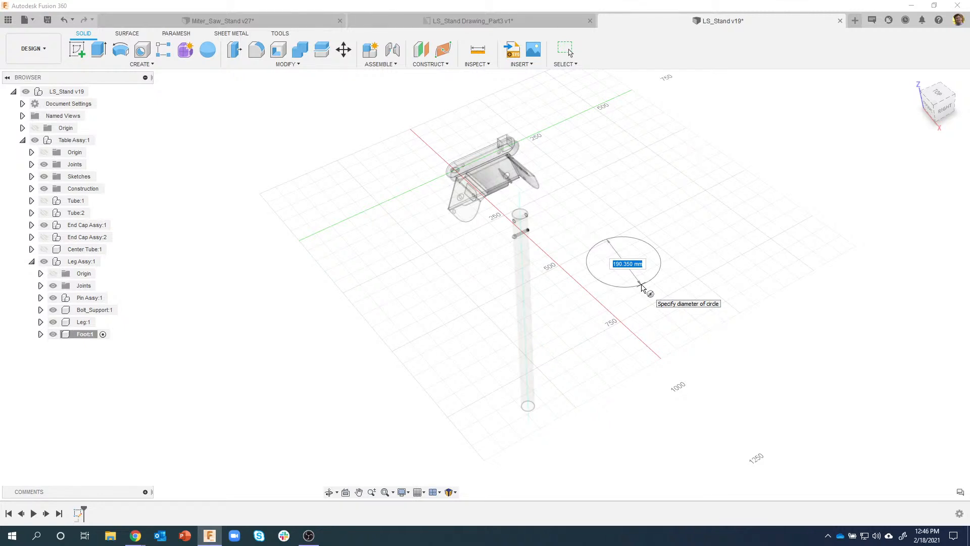
type("40.5")
key("Return")
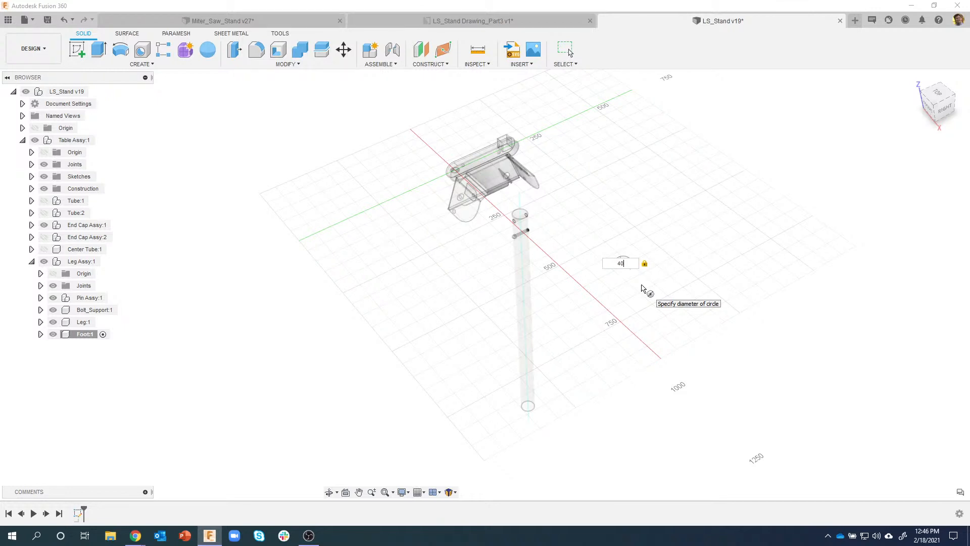
type("5")
key("Return")
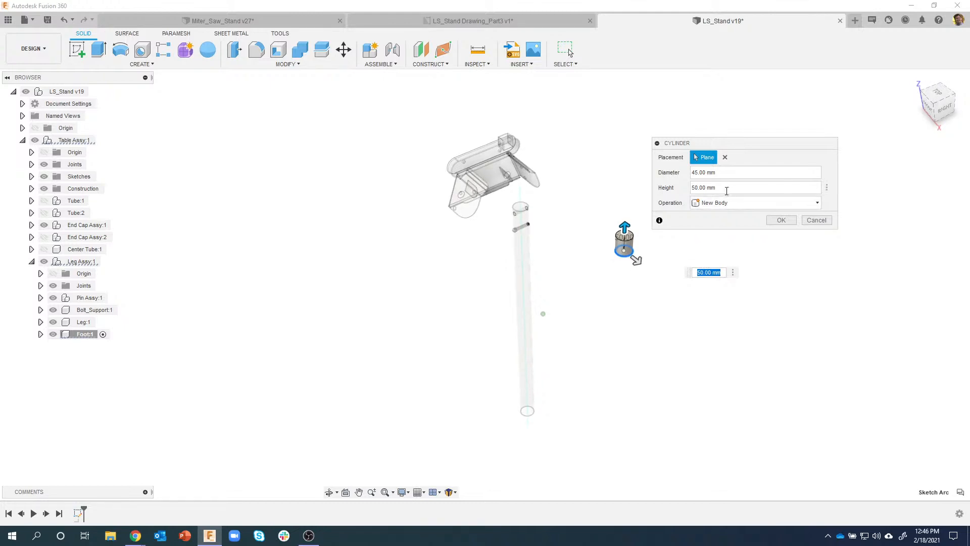
left_click(727, 188)
type("20")
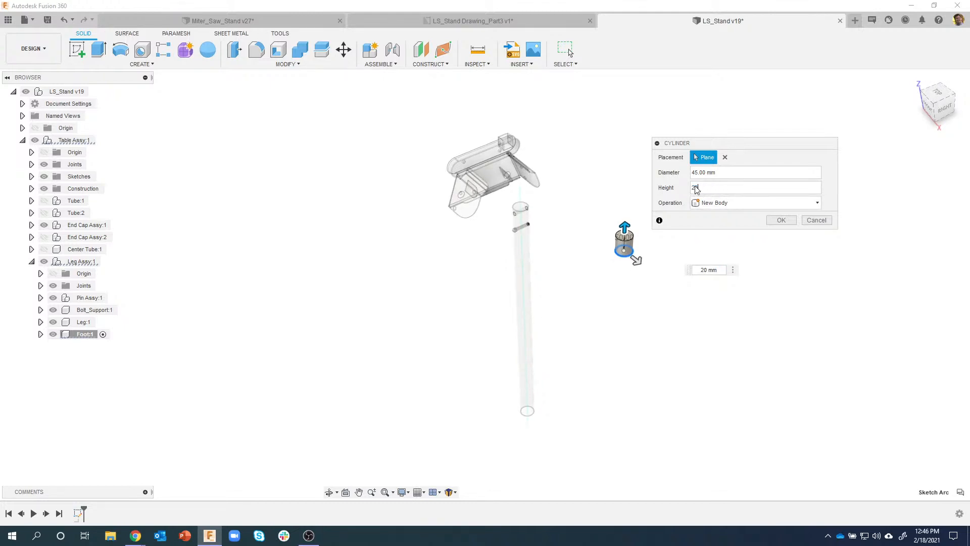
left_click(773, 223)
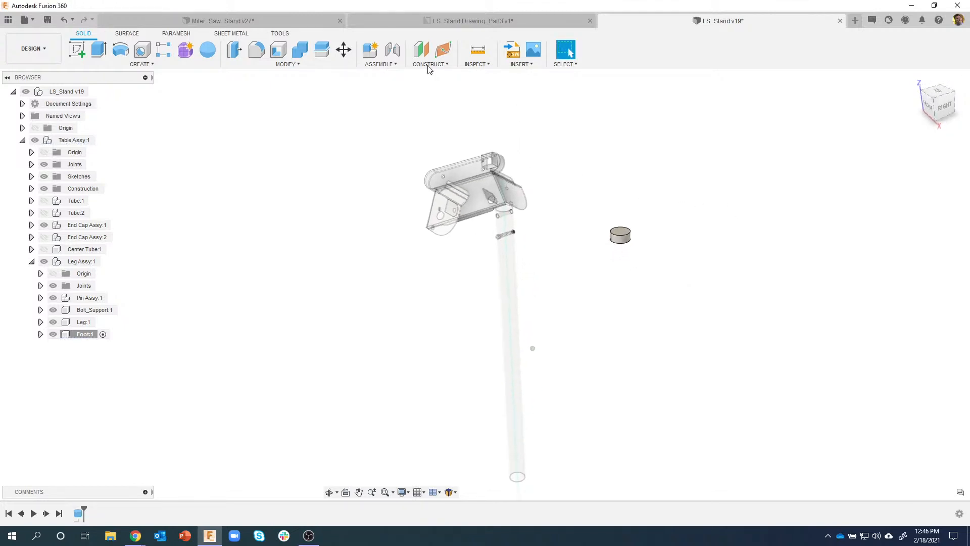
Step: Open the Foot sheet of LS_Stand Drawing_Part3 and examine the diameter and height dimensions of the foot's two cylindrical sections
left_click(473, 20)
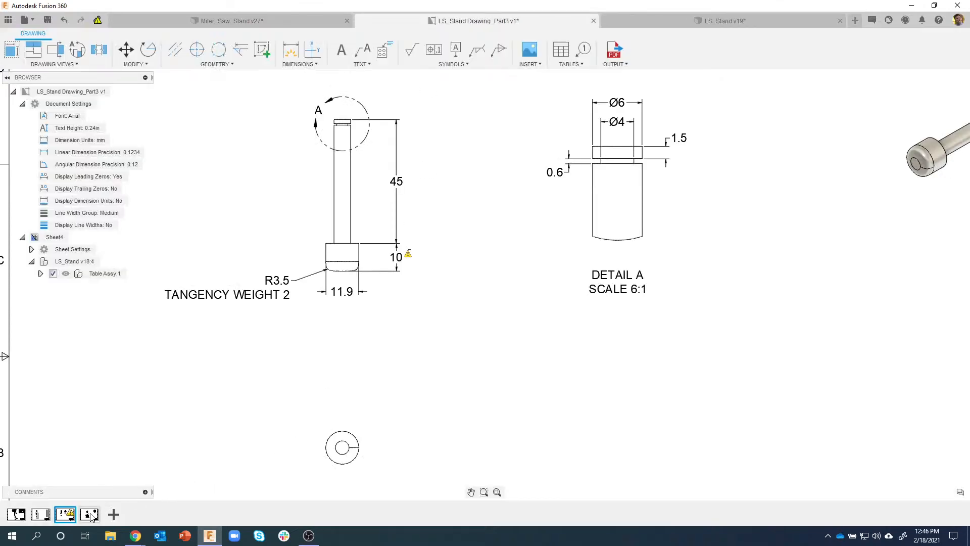
left_click(90, 515)
scroll(495, 222, "up", 1)
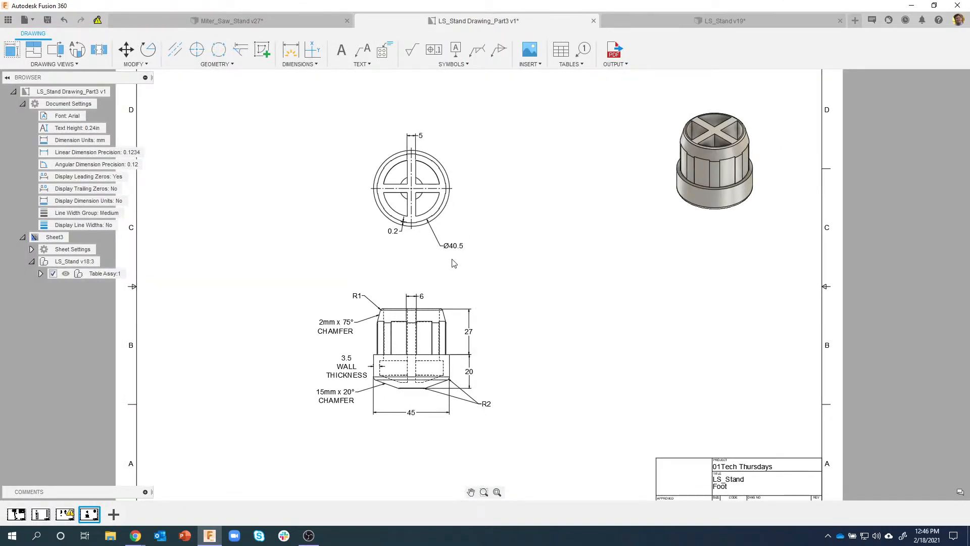
left_click(458, 252)
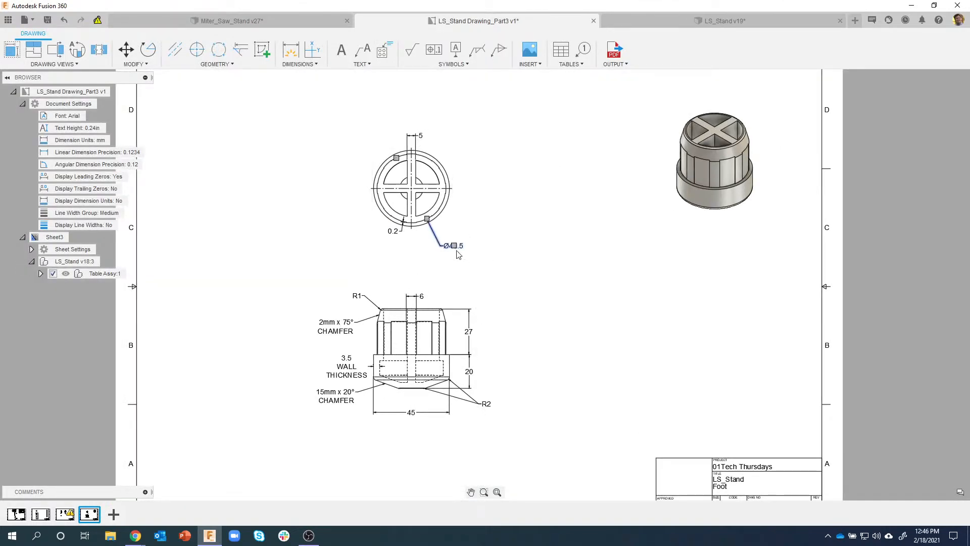
left_click(473, 373)
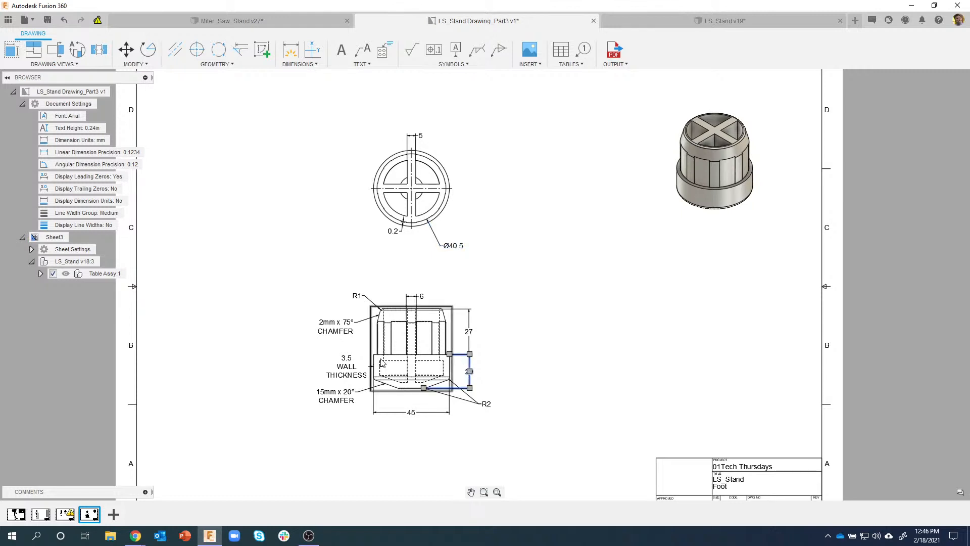
left_click(536, 329)
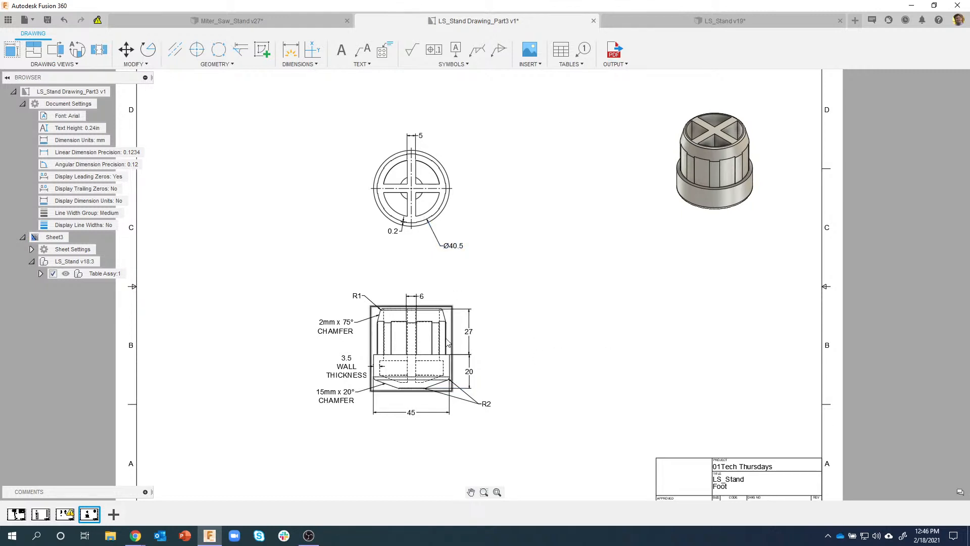
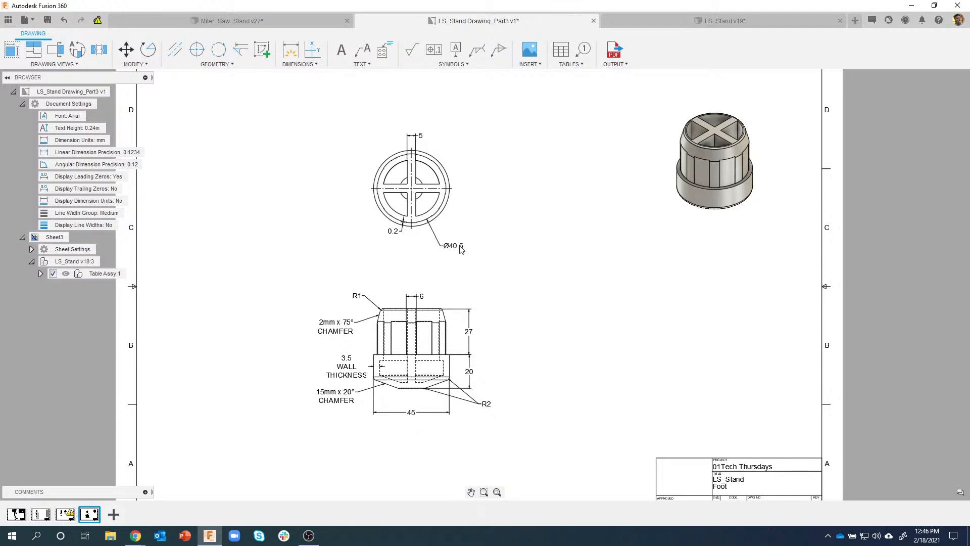
Step: Back in LS_Stand, join a cylinder 40.5 mm in diameter and 27 mm high, centred on the foot base's top face
left_click(659, 22)
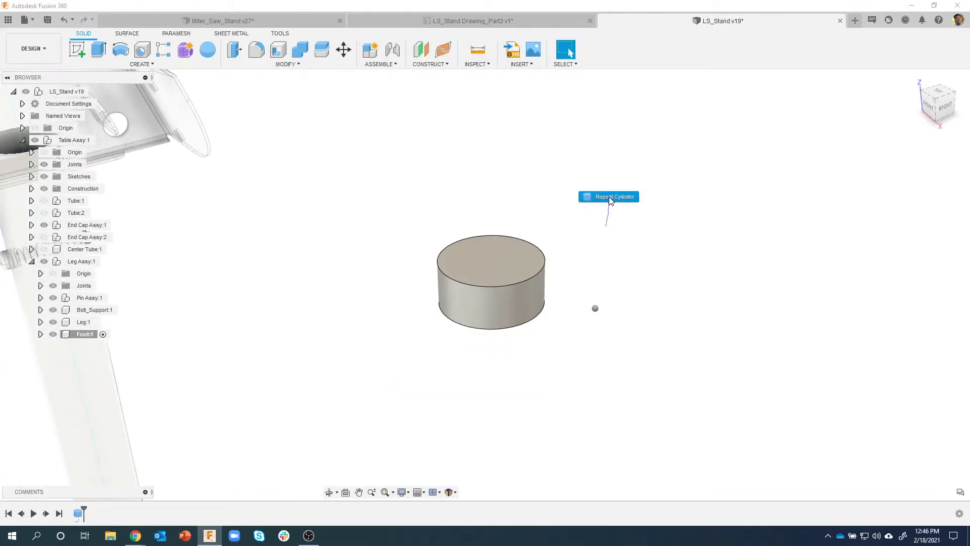
left_click(503, 258)
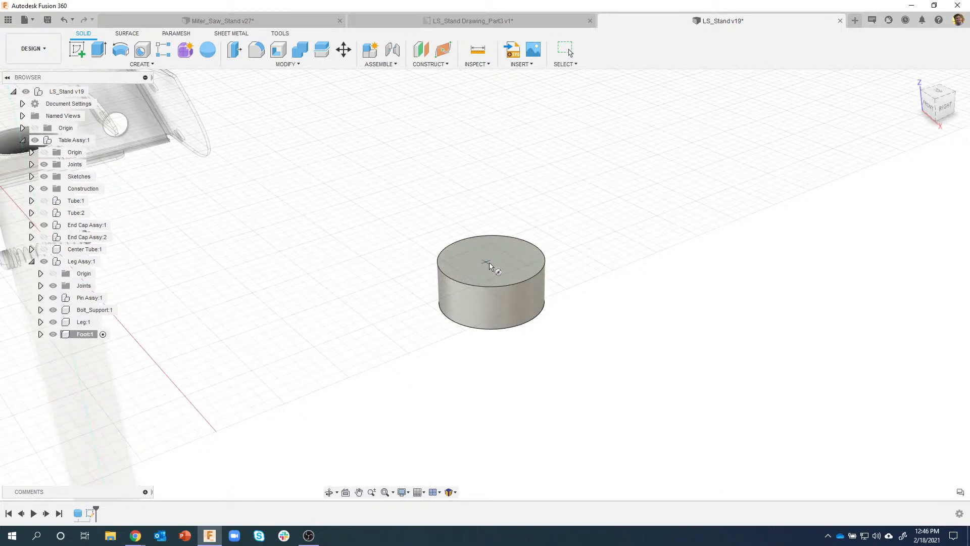
left_click(490, 260)
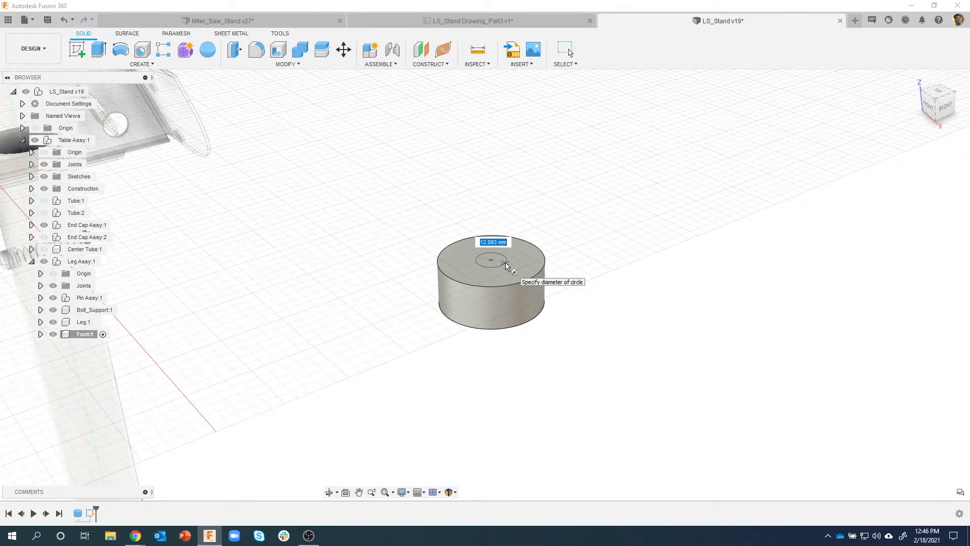
type("40.5")
key("Return")
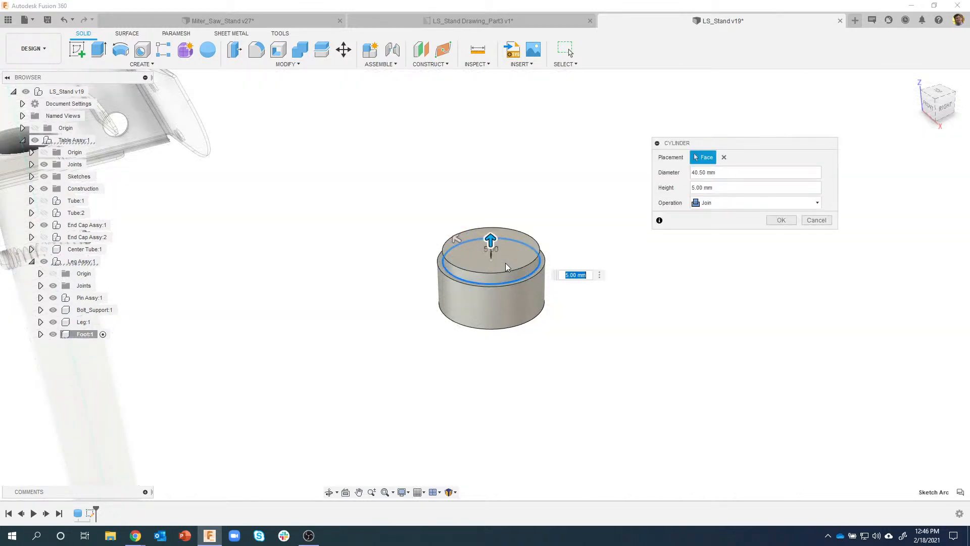
left_click(691, 188)
type("27")
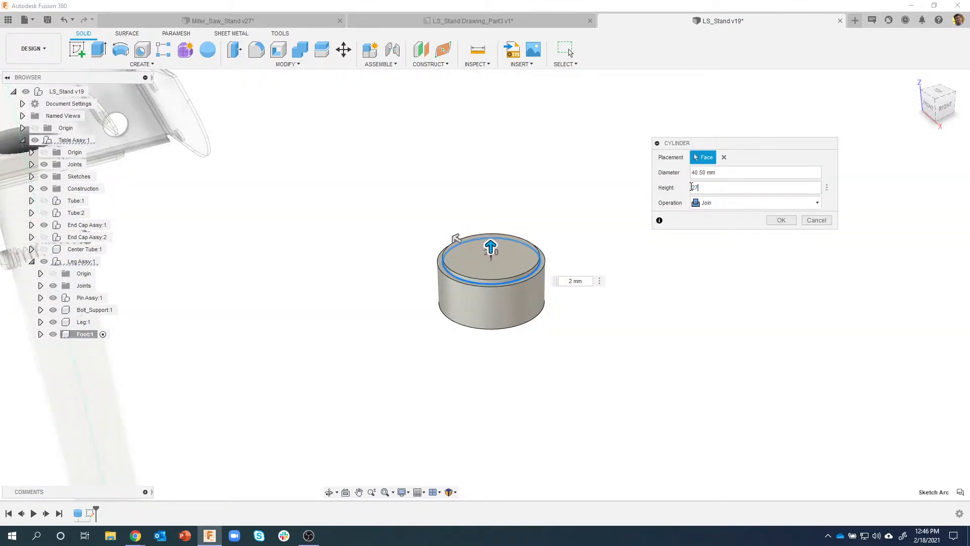
key("Return")
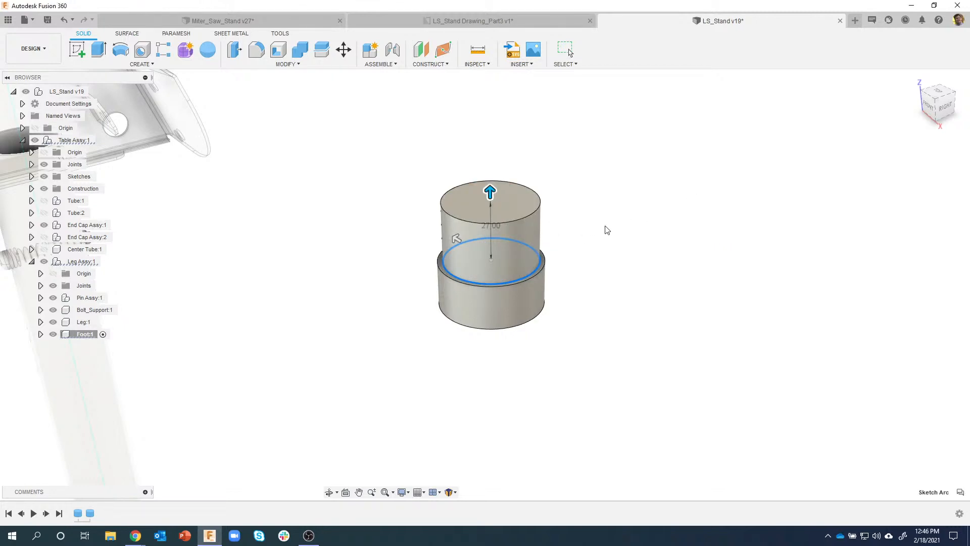
Step: Check the chamfer callouts for the foot in LS_Stand Drawing_Part3 and return to the LS_Stand model
middle_click_drag(609, 233, 558, 118, "shift")
left_click(481, 22)
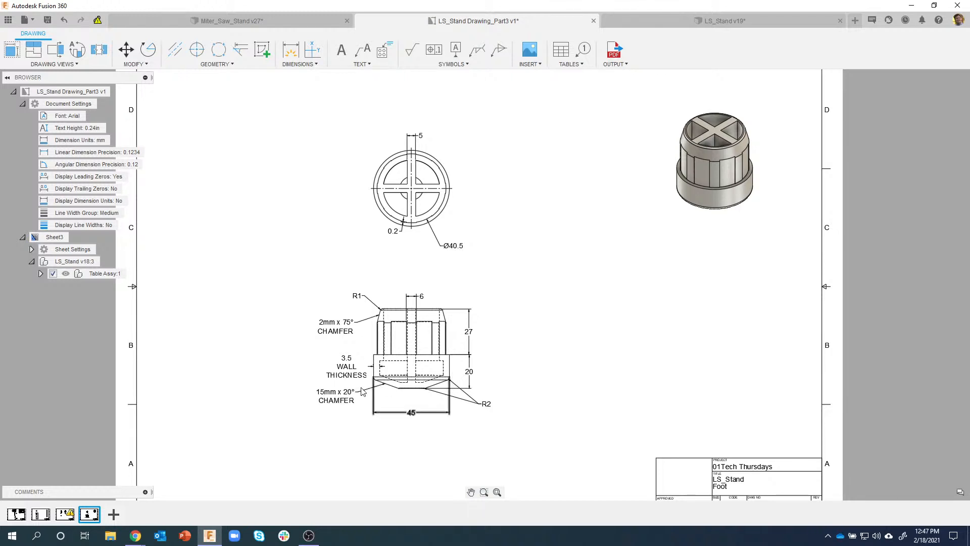
scroll(323, 414, "up", 1)
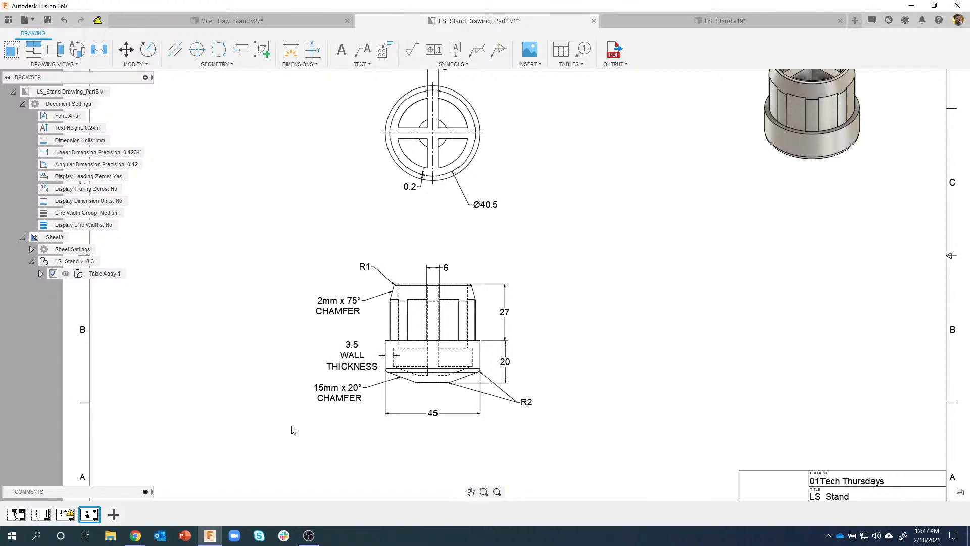
left_click(645, 24)
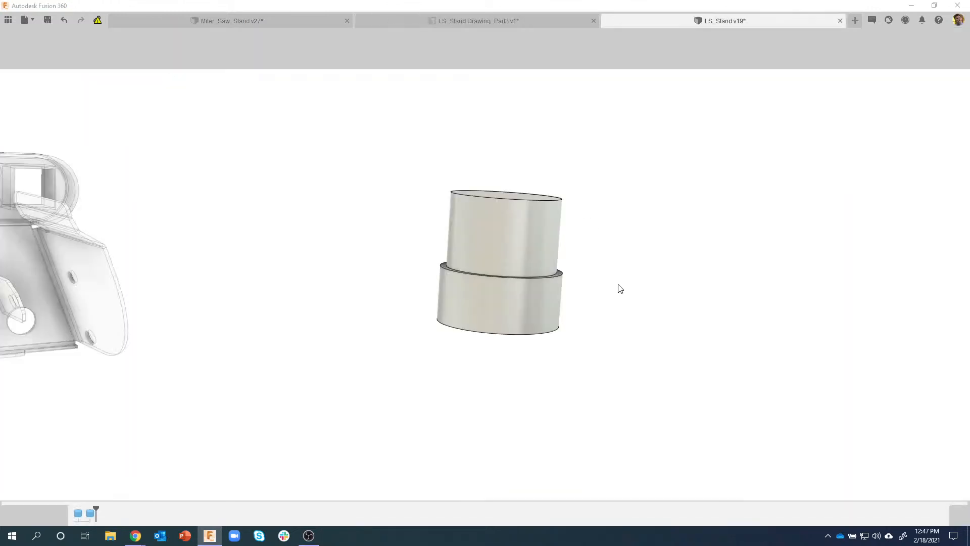
Step: Start a chamfer on the foot base's bottom circular edge and try it as Equal Distance at about 7.9 mm
middle_click_drag(617, 297, 465, 332, "shift")
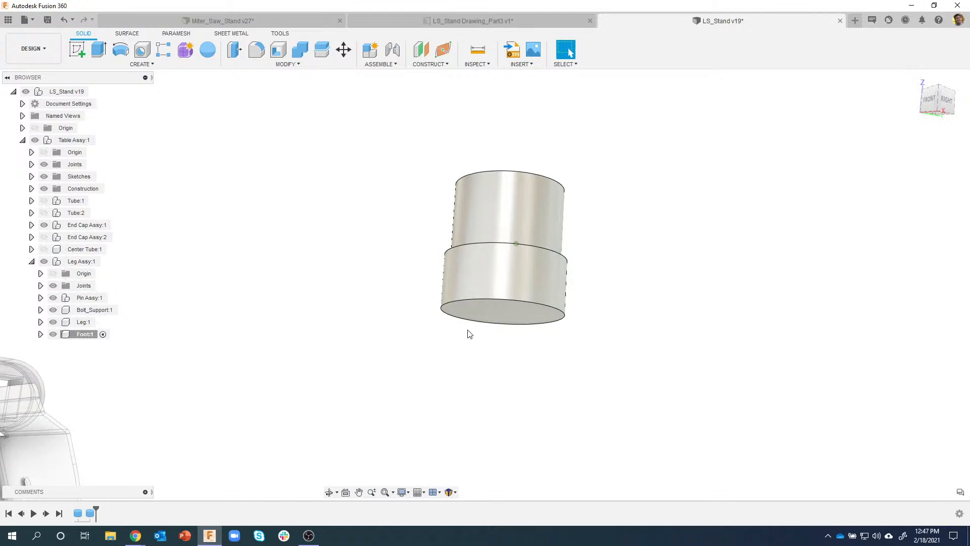
left_click(449, 305)
right_click(449, 303)
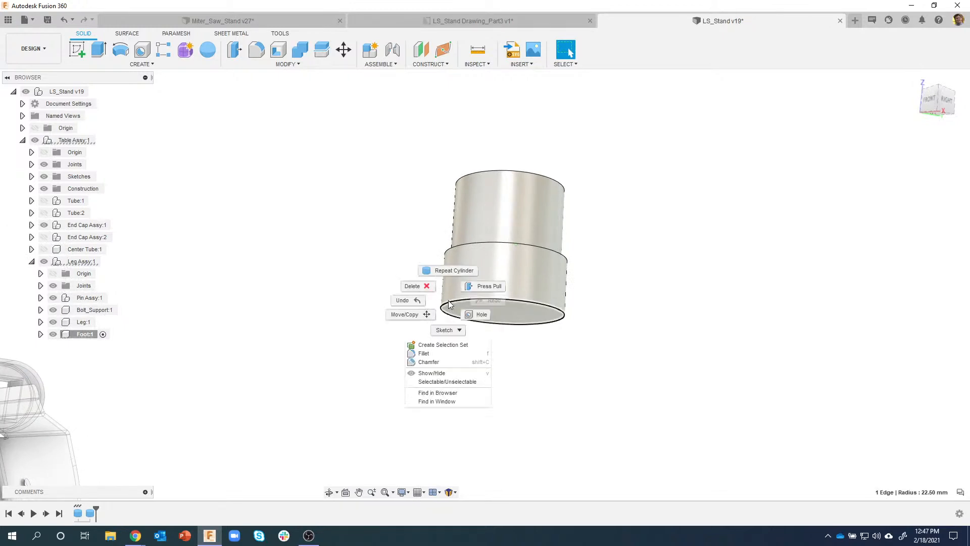
left_click(429, 362)
left_click(789, 213)
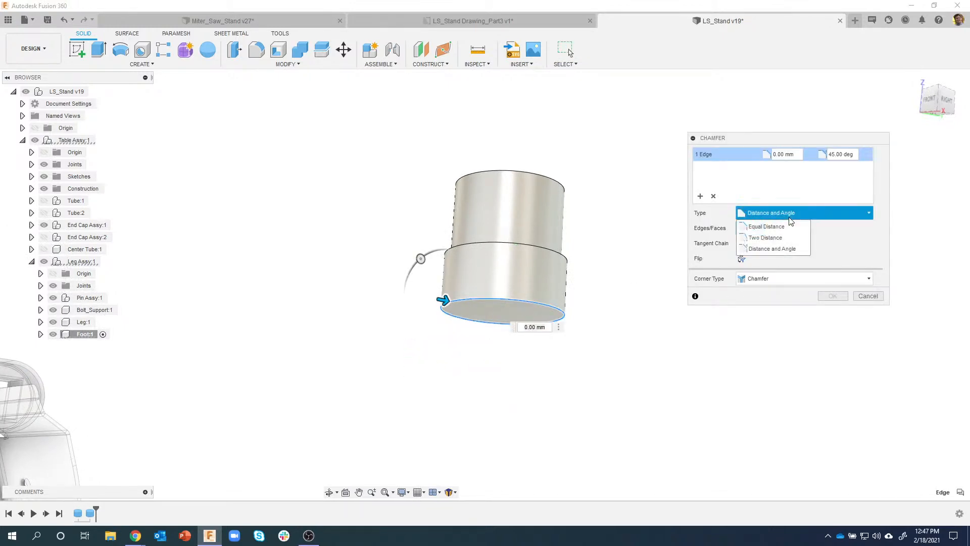
left_click(777, 224)
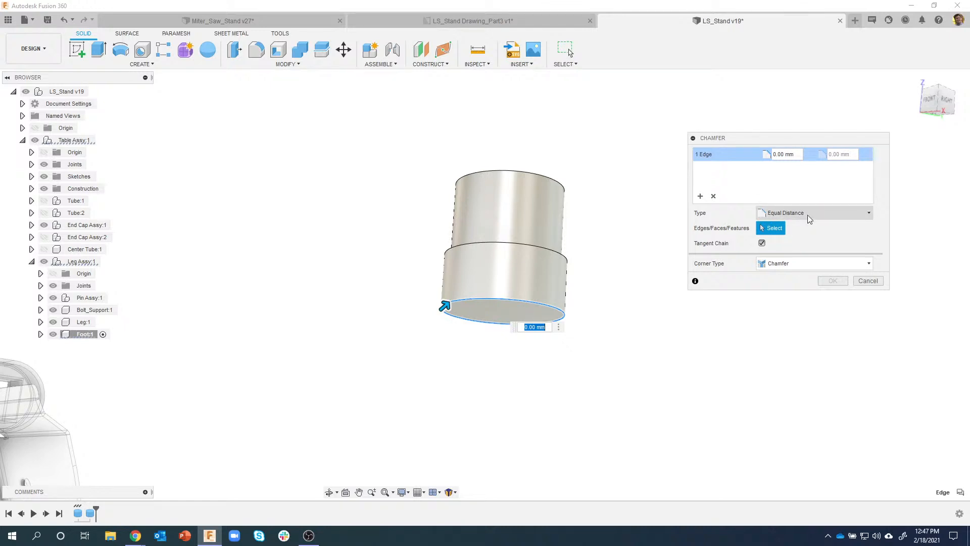
left_click_drag(445, 306, 455, 297)
scroll(475, 295, "up", 5)
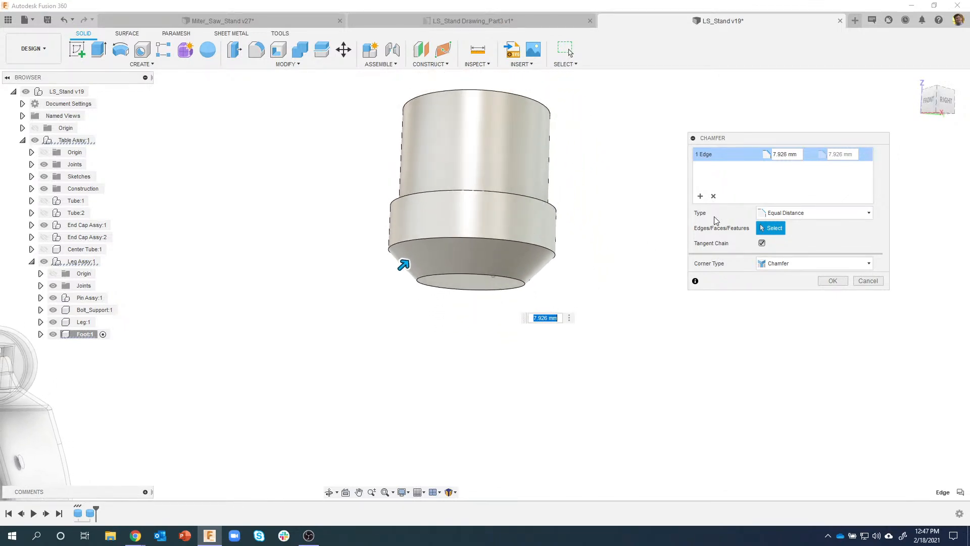
Step: Change the bottom edge's chamfer to Distance and Angle, with a distance of 15 mm and an angle of 20 degrees
left_click(829, 214)
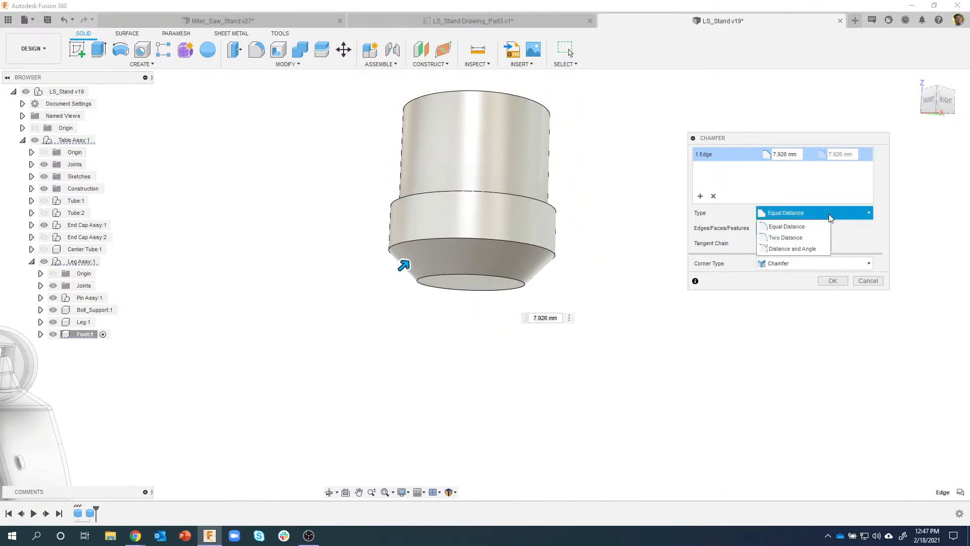
left_click(814, 249)
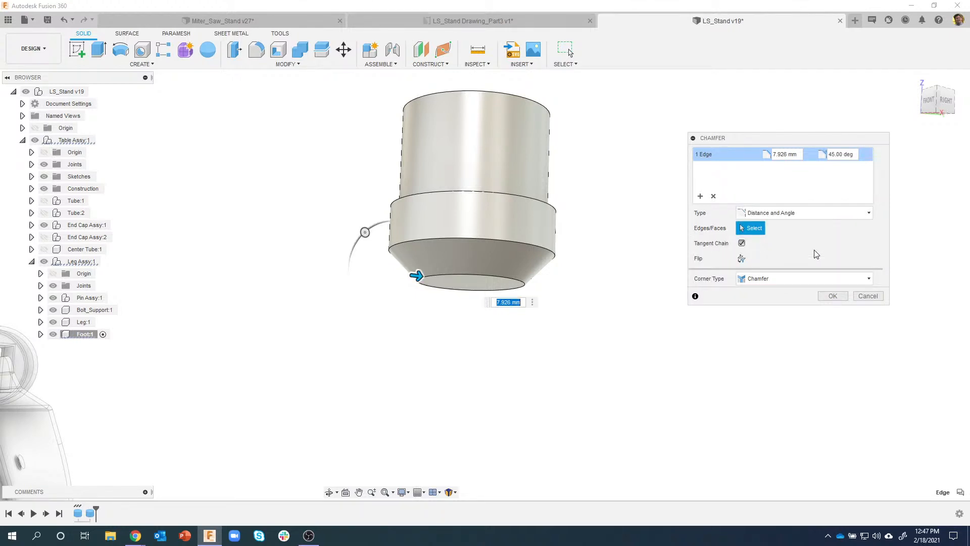
left_click(770, 154)
type("15")
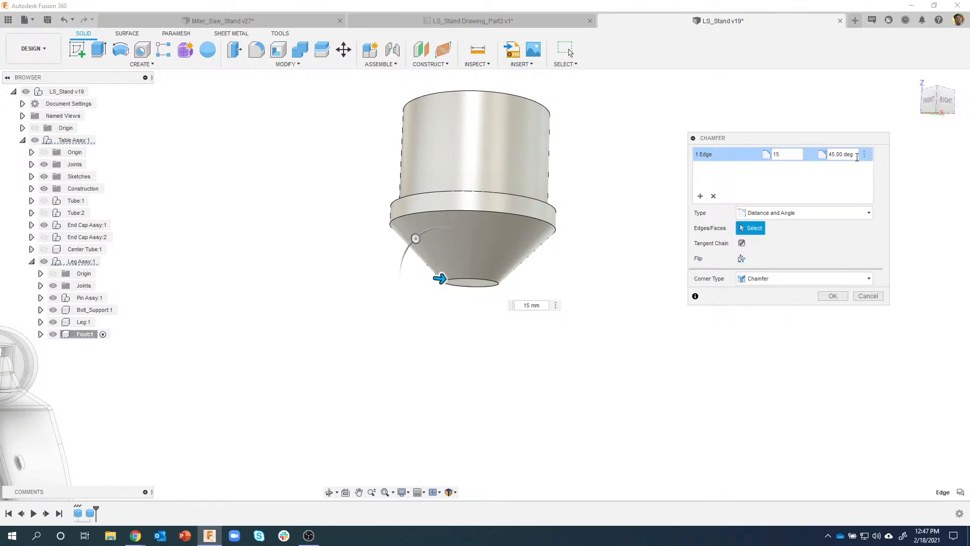
left_click(830, 156)
type("20")
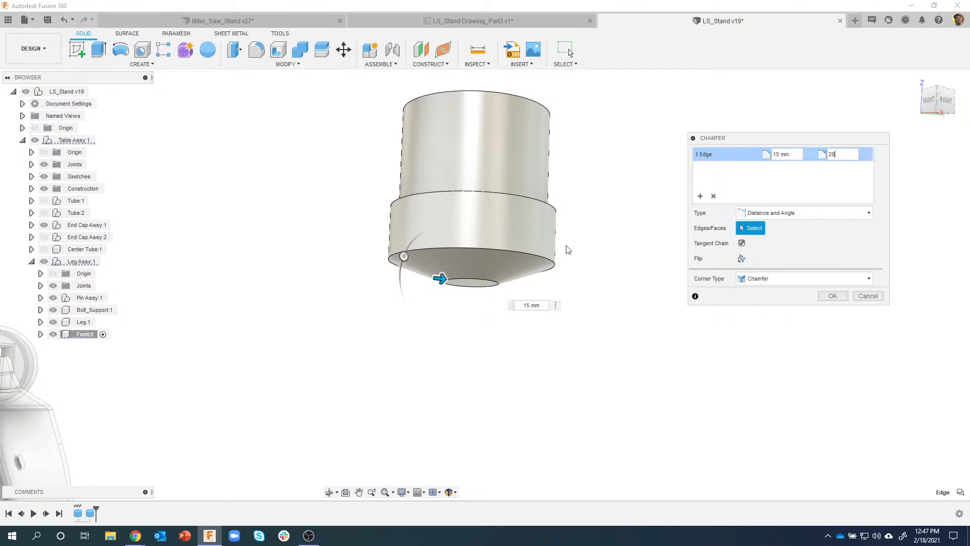
Step: Add the upper cylinder's top edge as a second chamfer set of 2 mm at 75 degrees and finish the chamfer
left_click(700, 197)
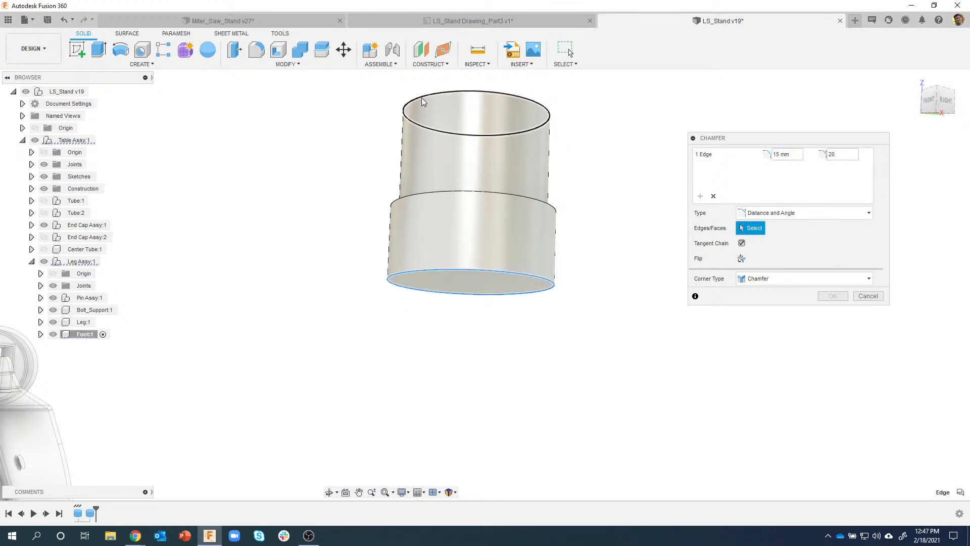
left_click(425, 100)
middle_click_drag(427, 104, 457, 166, "shift")
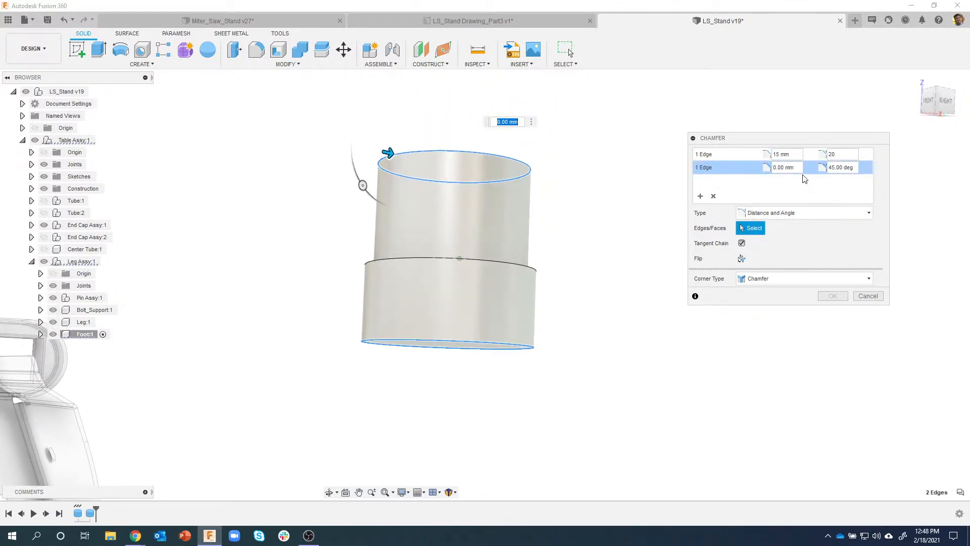
left_click_drag(796, 169, 780, 170)
type("2")
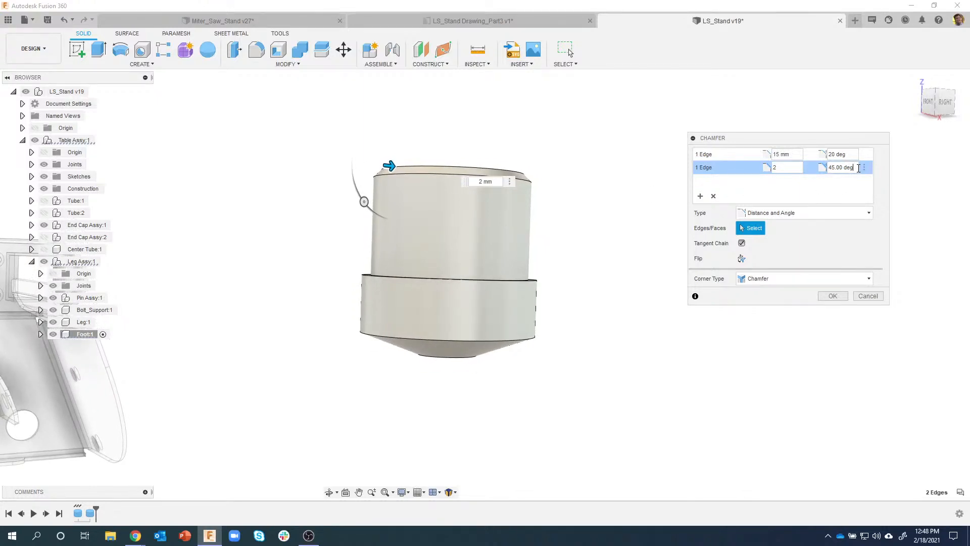
left_click_drag(859, 168, 826, 169)
type("75")
left_click_drag(420, 207, 411, 214, "shift")
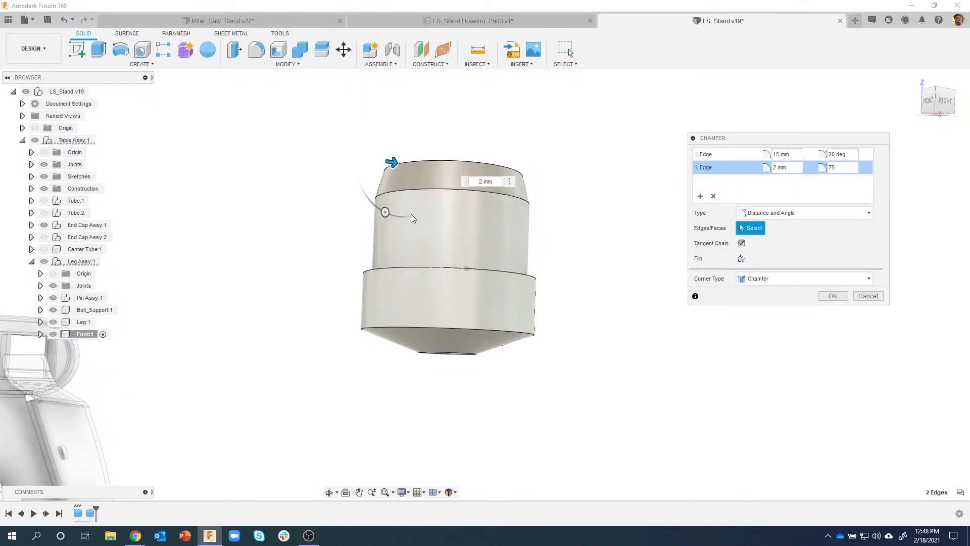
middle_click_drag(411, 214, 387, 214, "shift")
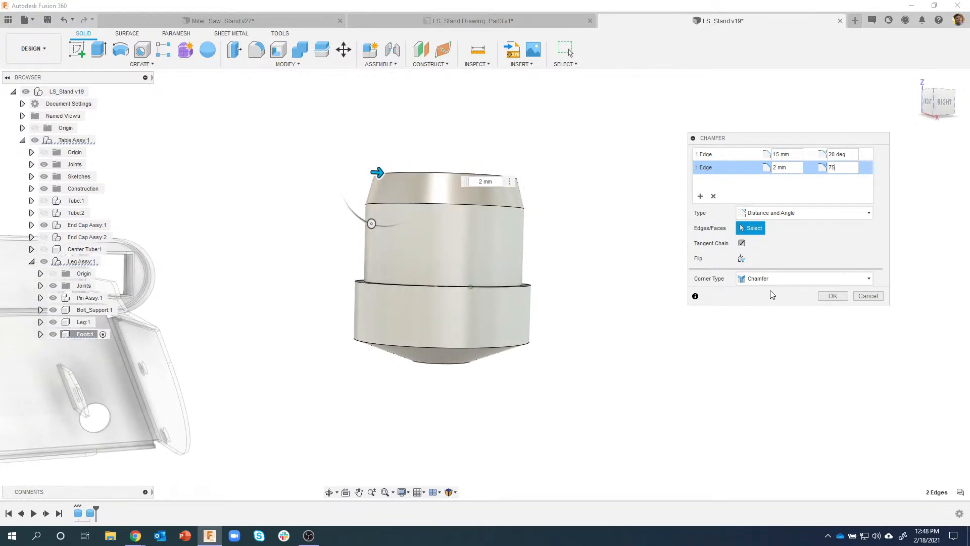
left_click(832, 296)
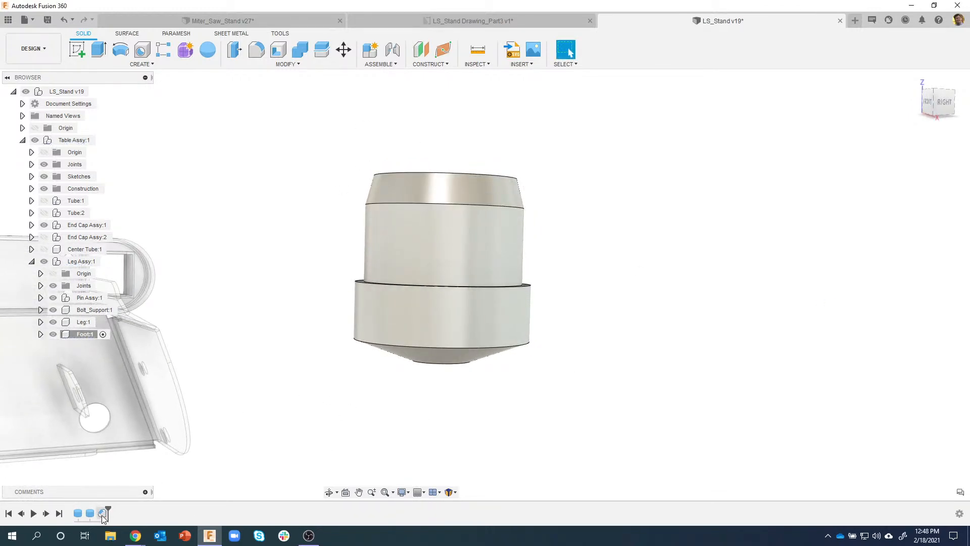
Step: Fillet the outer and inner circular edges of the foot's bottom chamfer with a 2 mm radius
left_click(102, 514)
middle_click_drag(363, 409, 367, 344, "shift")
middle_click_drag(353, 195, 377, 308, "shift")
left_click(670, 280)
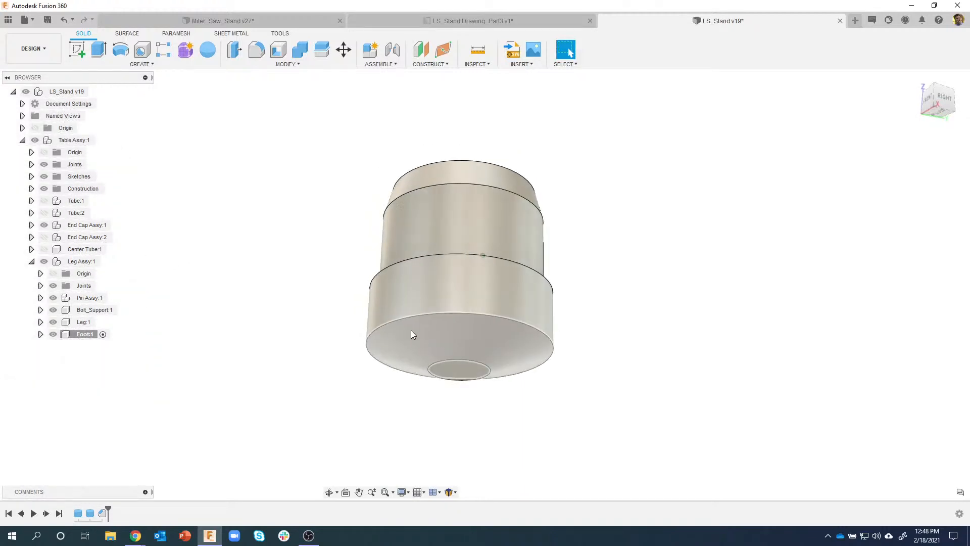
left_click(384, 324)
right_click(384, 324)
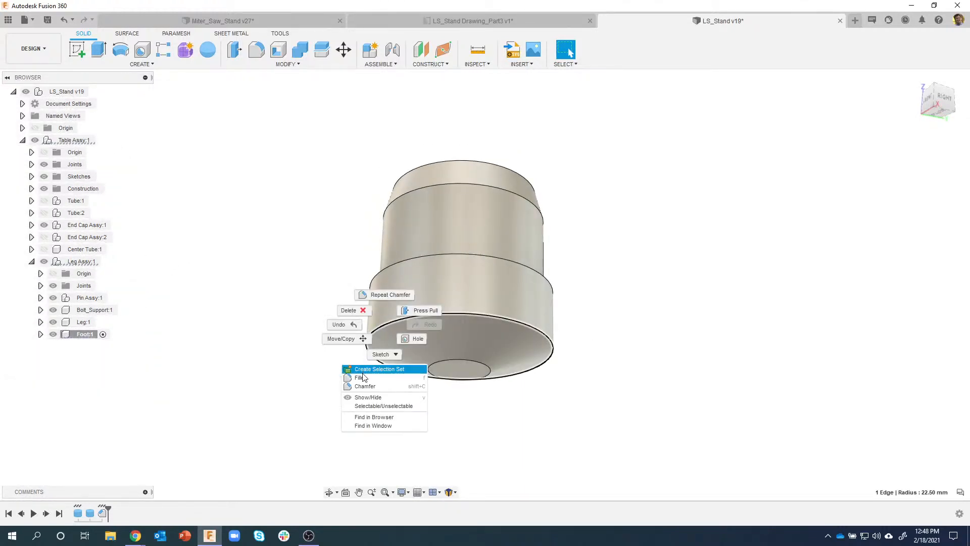
left_click(361, 377)
left_click(438, 367)
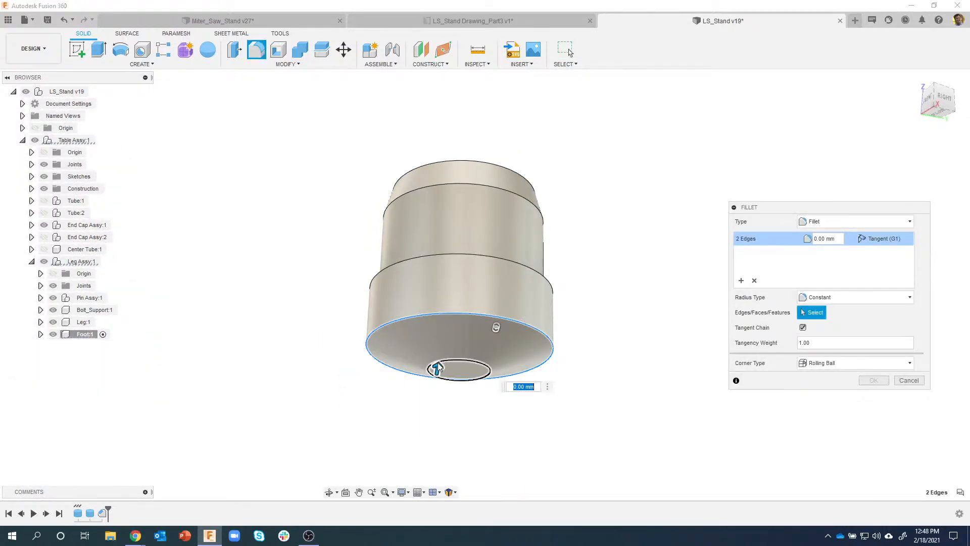
left_click_drag(523, 389, 511, 388)
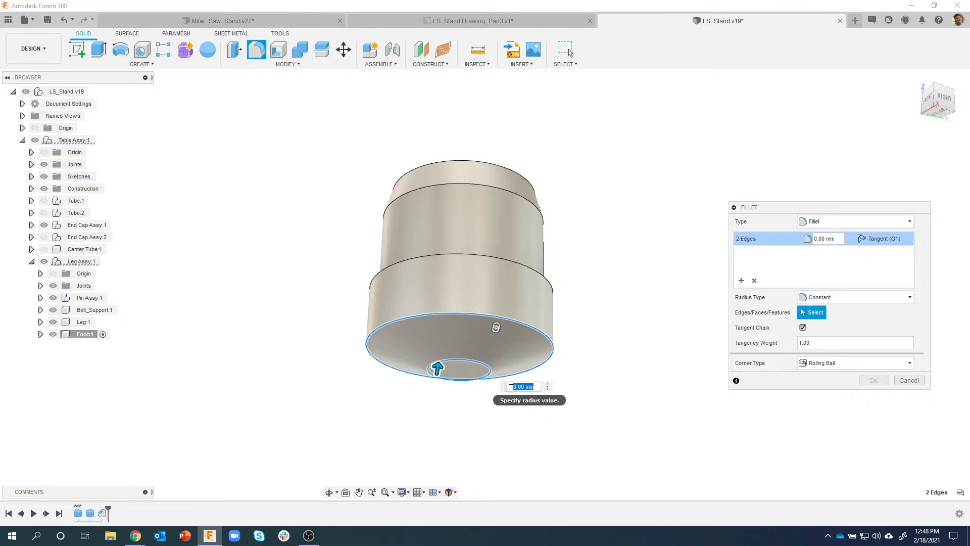
type("2")
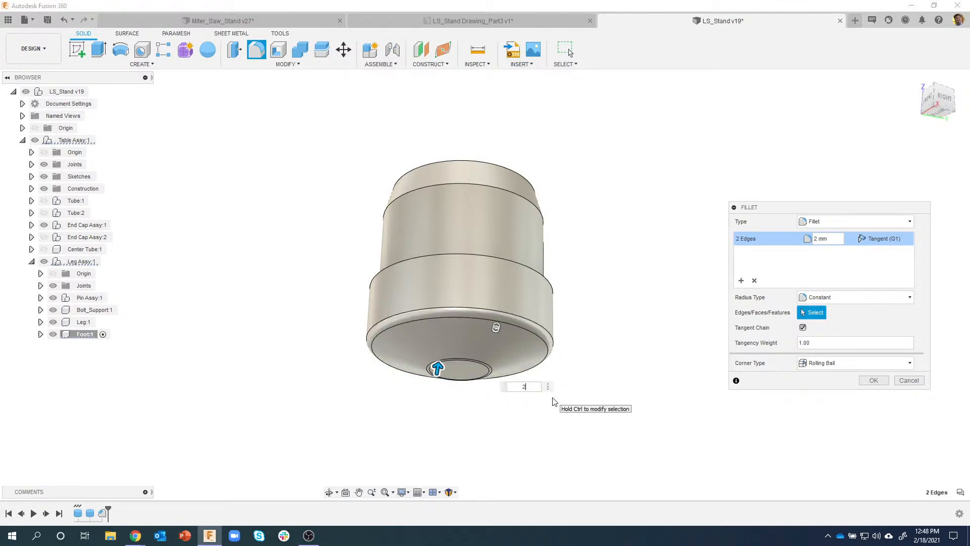
Step: Add the foot's top edge as a second fillet set with a 1 mm radius and finish the fillet
middle_click_drag(483, 176, 765, 238, "shift")
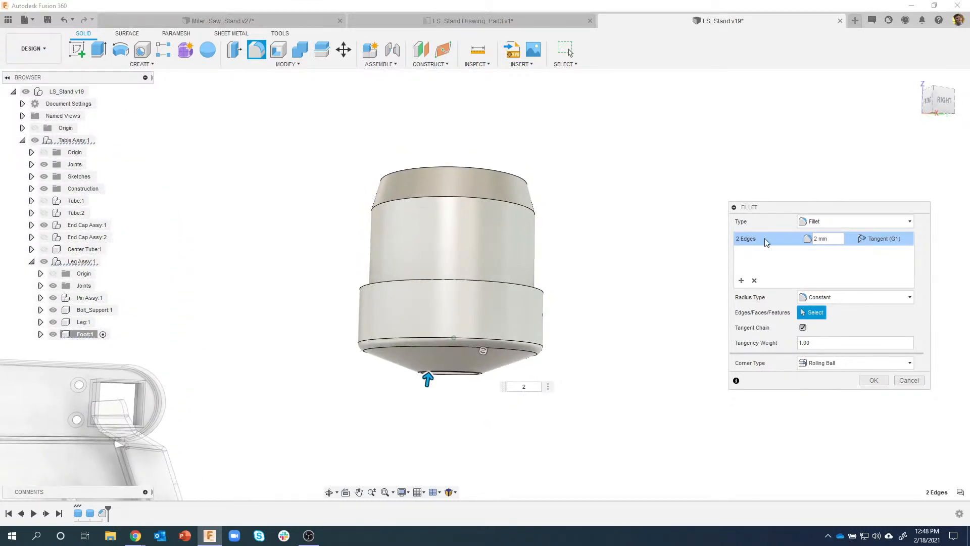
left_click(743, 269)
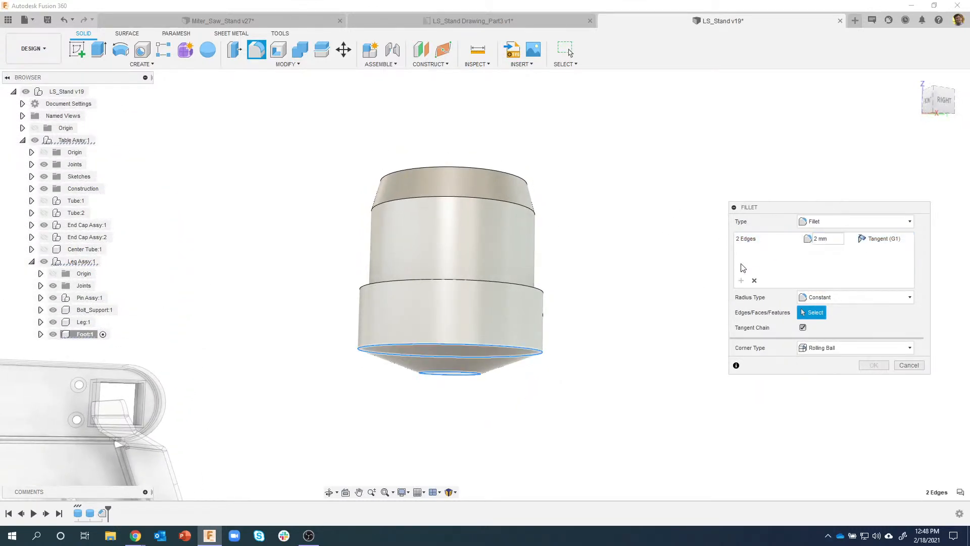
left_click(480, 167)
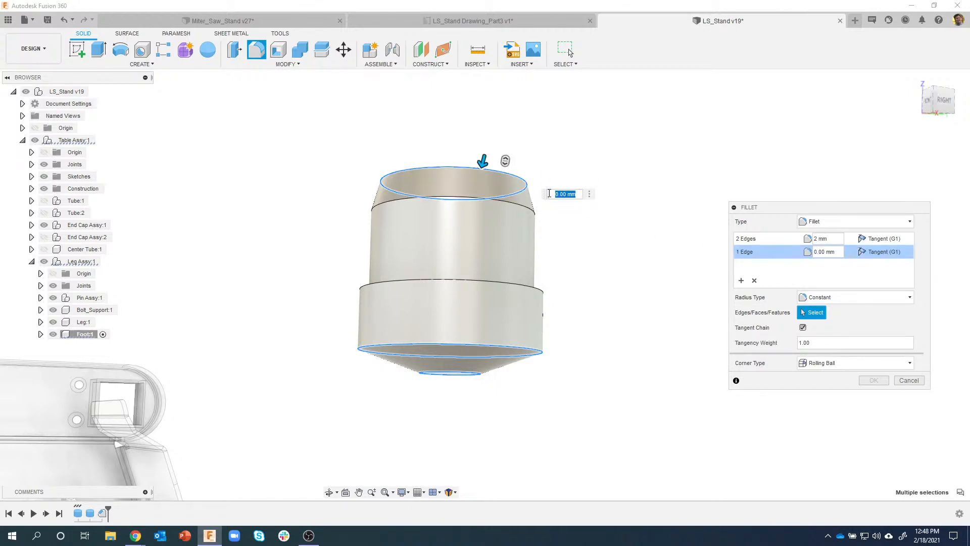
type("1")
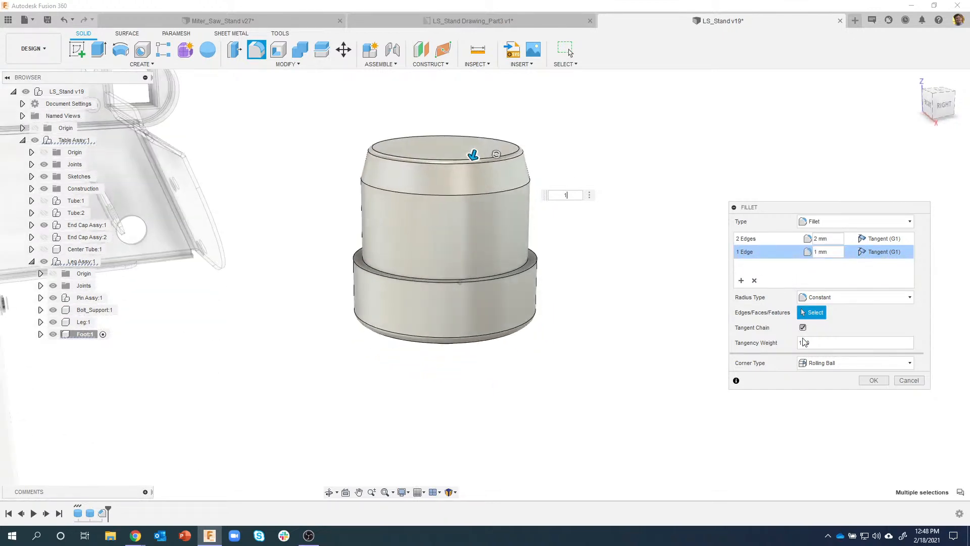
left_click(874, 380)
Step: Check the foot's wall thickness callout in LS_Stand Drawing_Part3 and return to the LS_Stand model
middle_click_drag(449, 350, 461, 298, "shift")
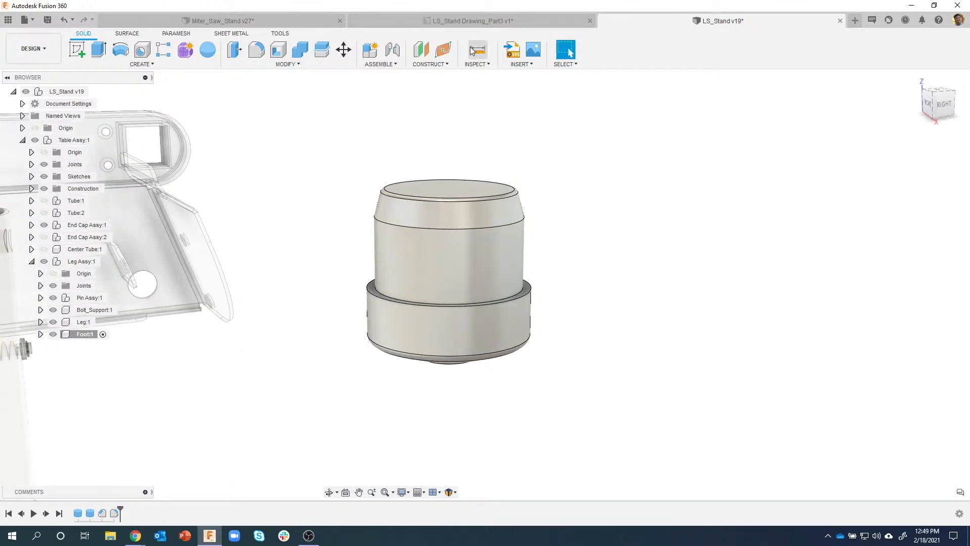
left_click(450, 21)
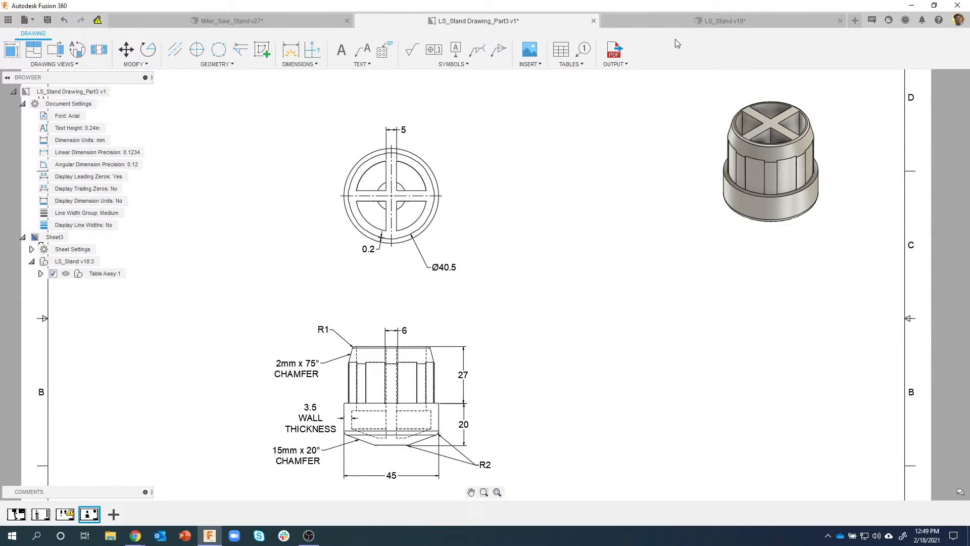
left_click(671, 20)
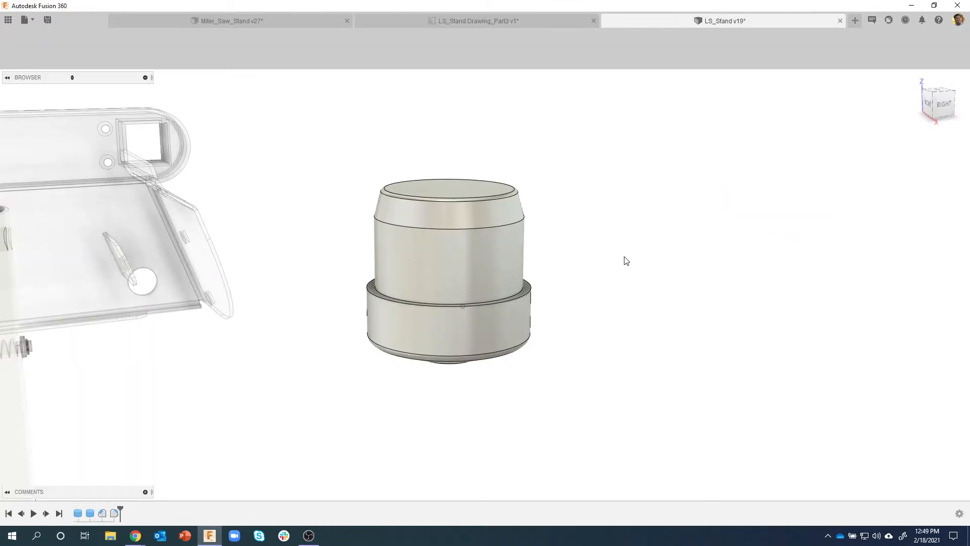
Step: Shell the foot from its top face with a 3.5 mm inside wall thickness
left_click(435, 256)
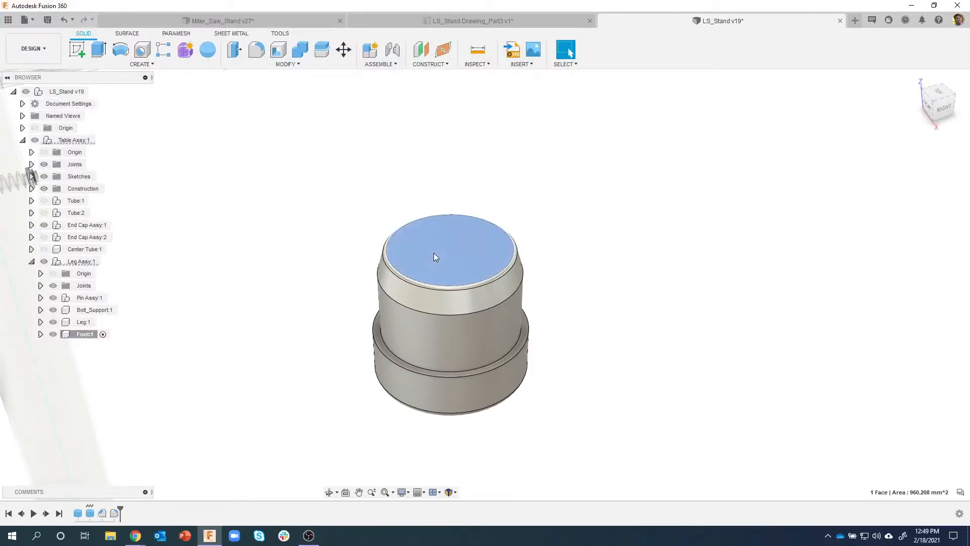
right_click(433, 253)
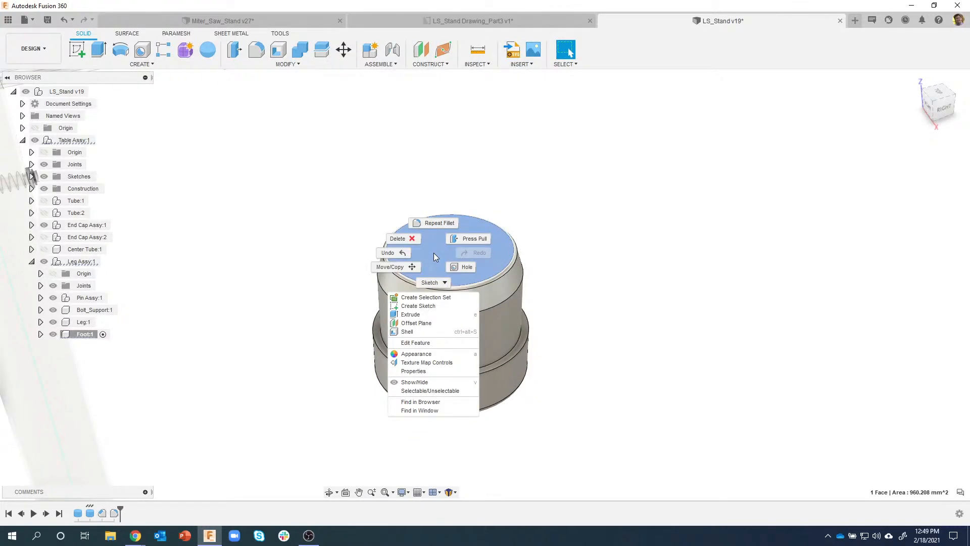
left_click(426, 331)
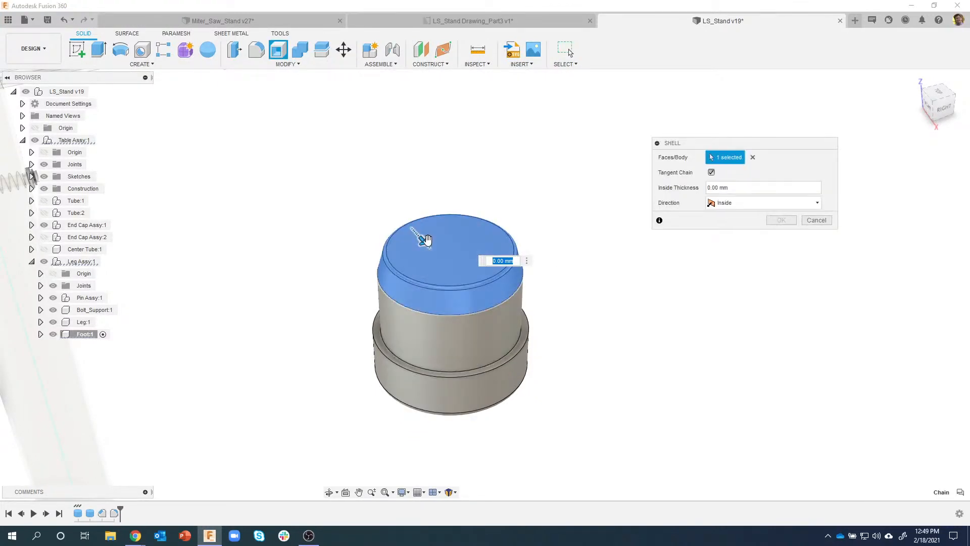
left_click_drag(426, 239, 430, 245)
middle_click_drag(454, 249, 417, 243, "shift")
mouse_move(402, 232)
left_mouse_down()
mouse_move(411, 246)
mouse_move(405, 237)
left_mouse_up()
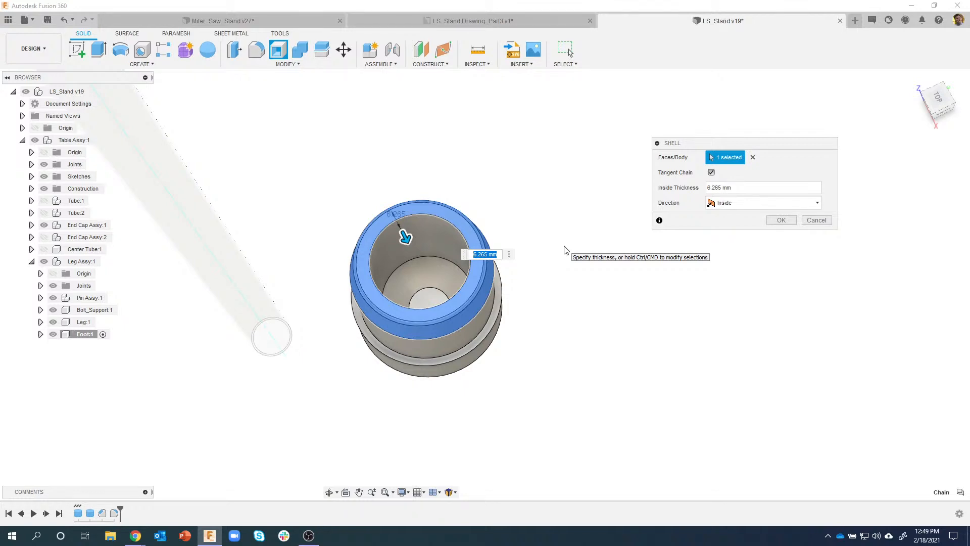
type("3.5")
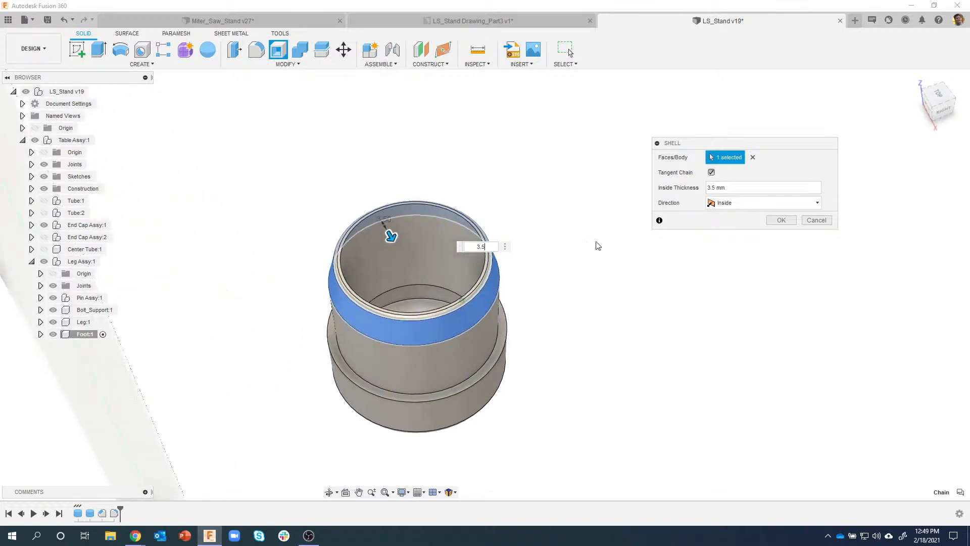
left_click(782, 220)
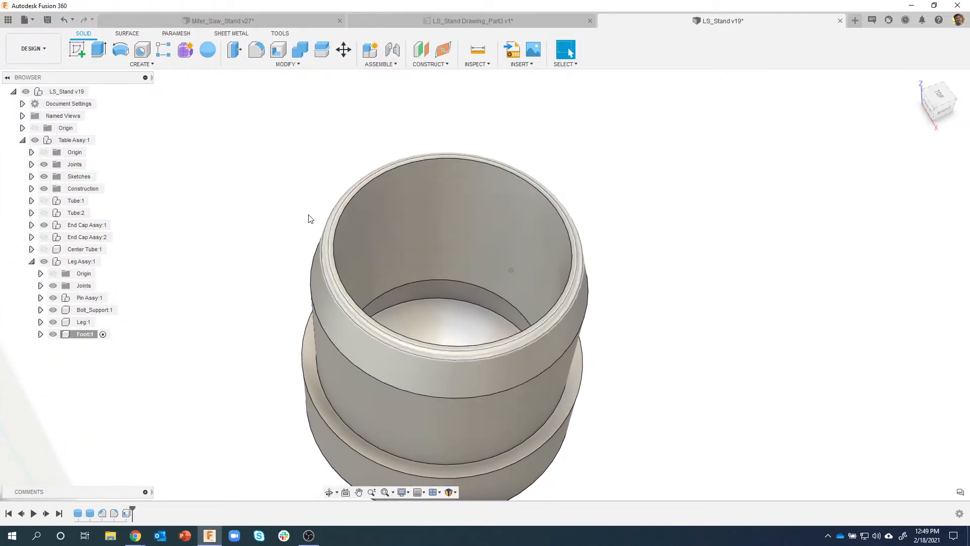
Step: Create a sketch on the flat annular face of the shelled foot's top rim
scroll(313, 215, "up", 5)
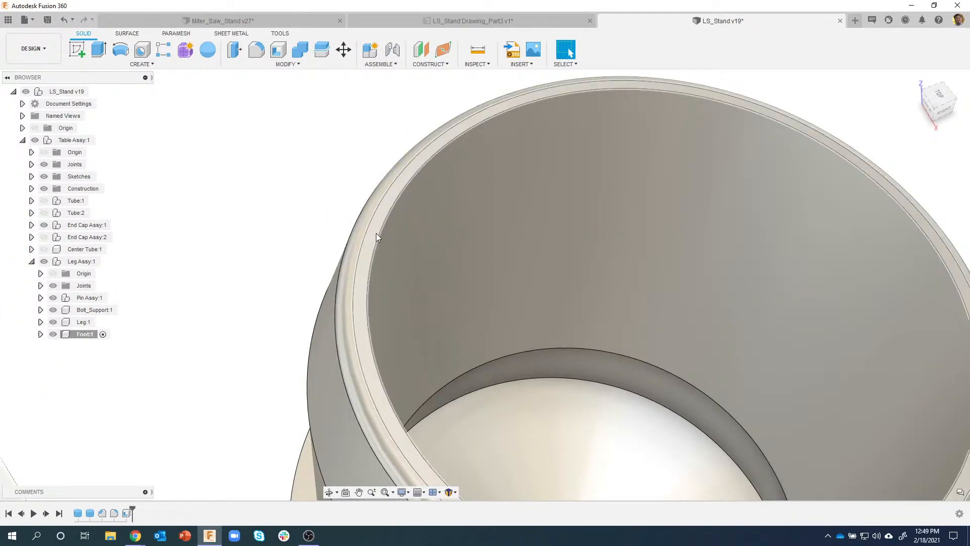
left_click(375, 232)
right_click(374, 232)
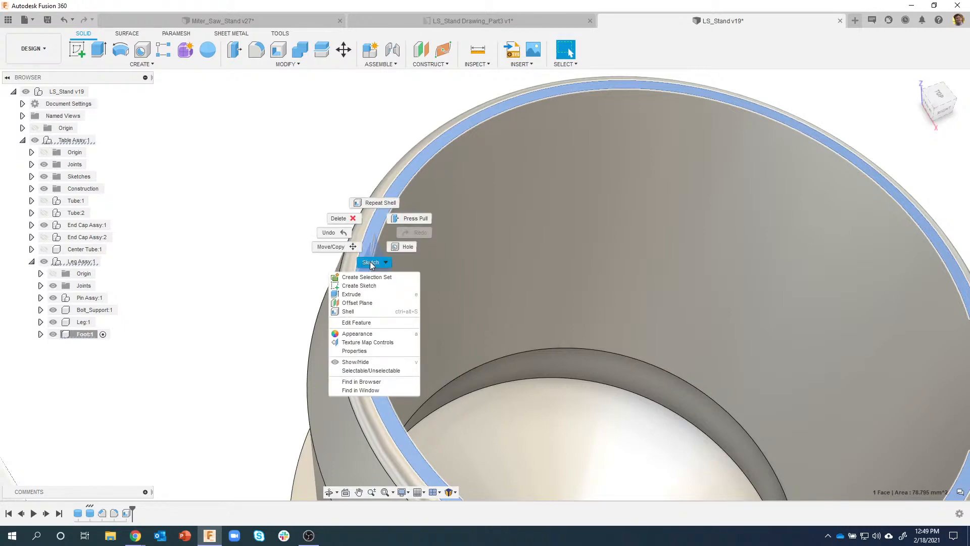
left_click(367, 287)
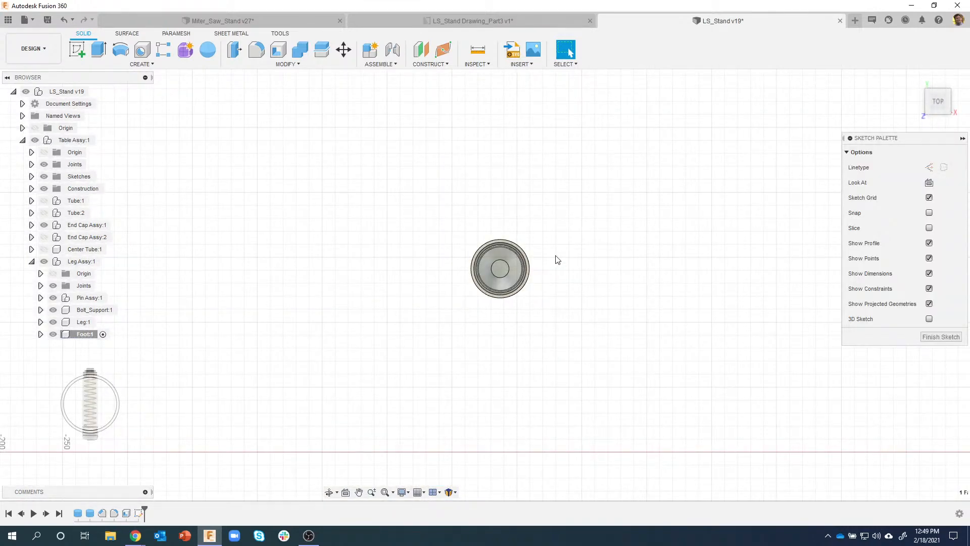
scroll(522, 269, "up", 2)
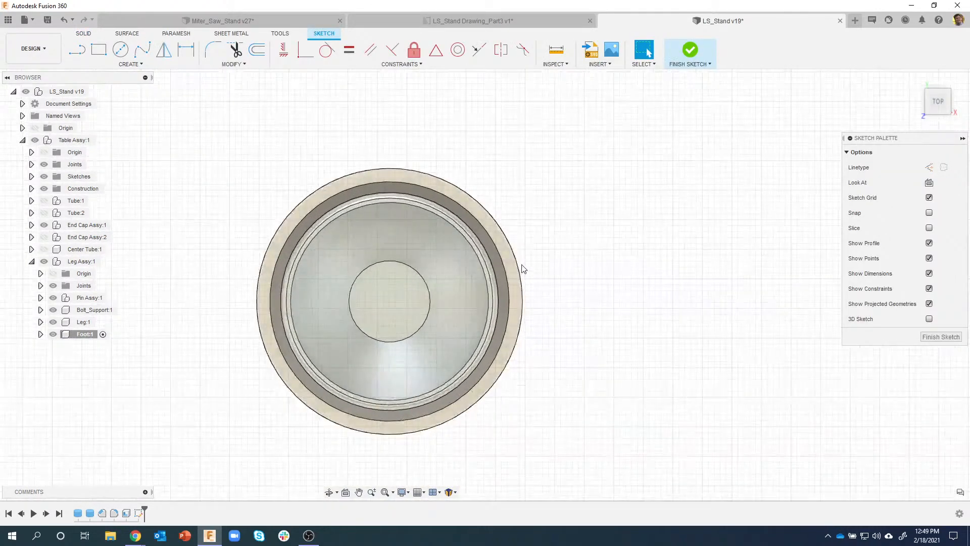
Step: Project the top rim's flat annular face into the sketch with the projection link kept on
key("p")
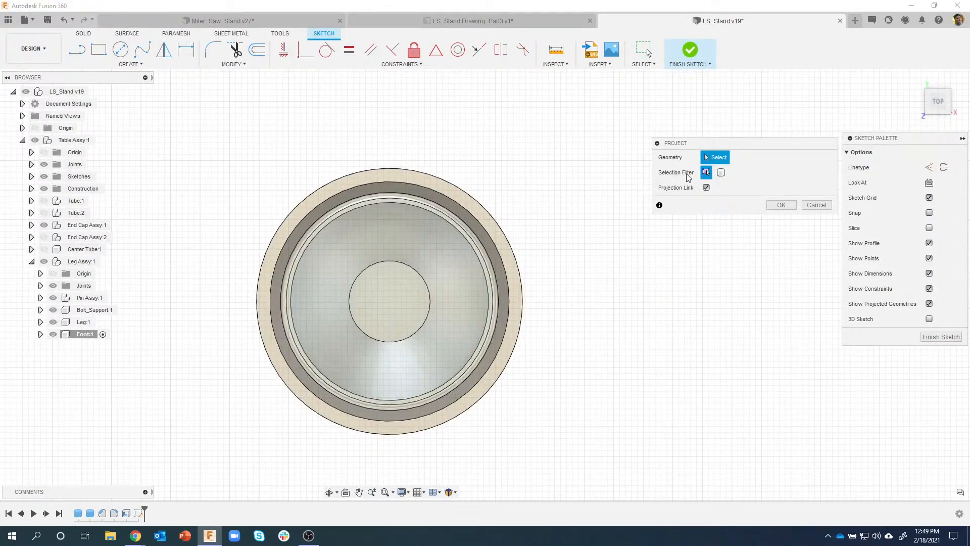
scroll(312, 243, "up", 3)
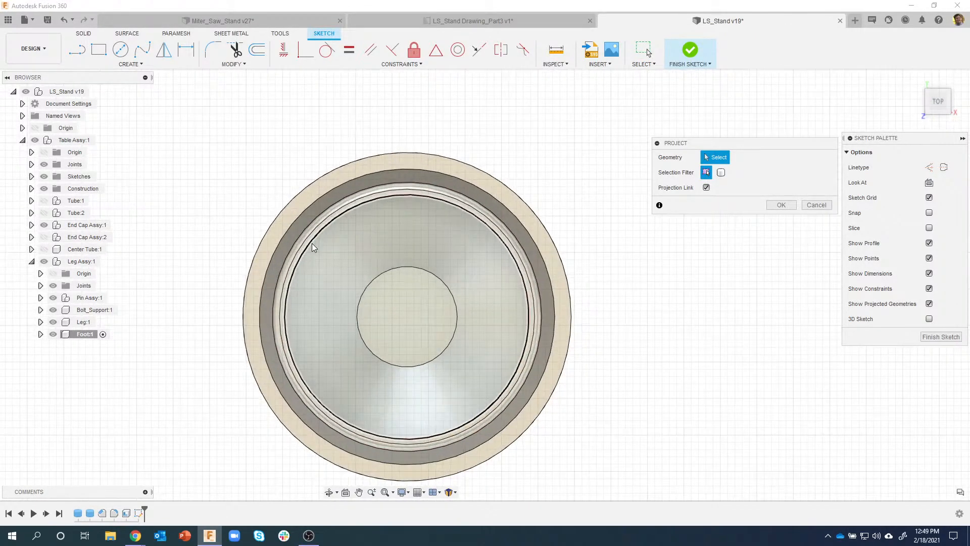
scroll(309, 240, "up", 2)
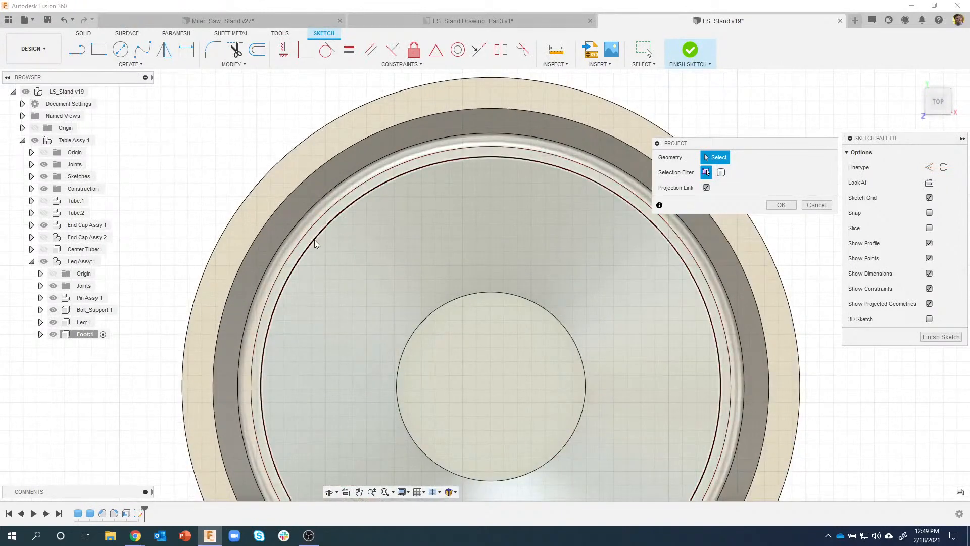
left_click(308, 241)
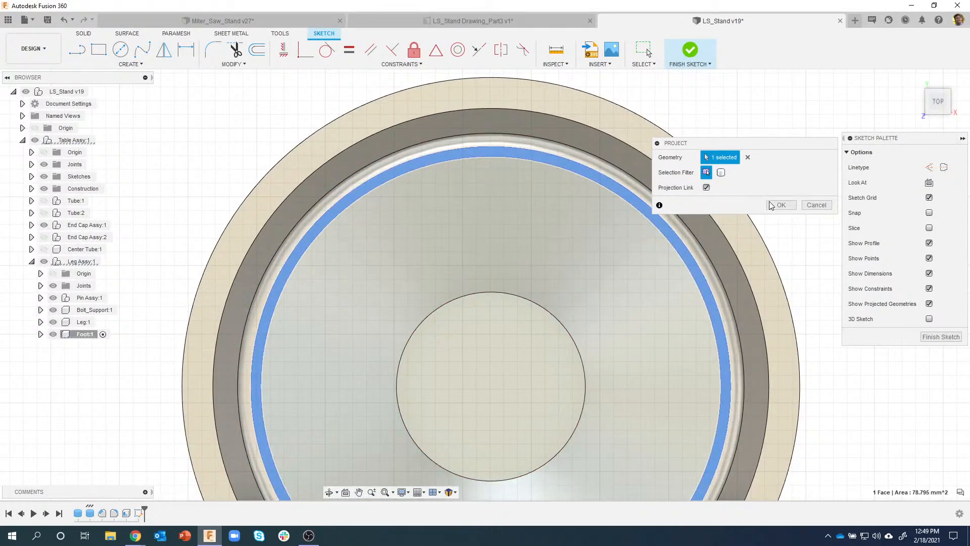
left_click(781, 205)
Step: Sketch an off-centre vertical line and a perpendicular horizontal line about 26.5 mm long that cross inside the foot's opening
scroll(552, 289, "down", 3)
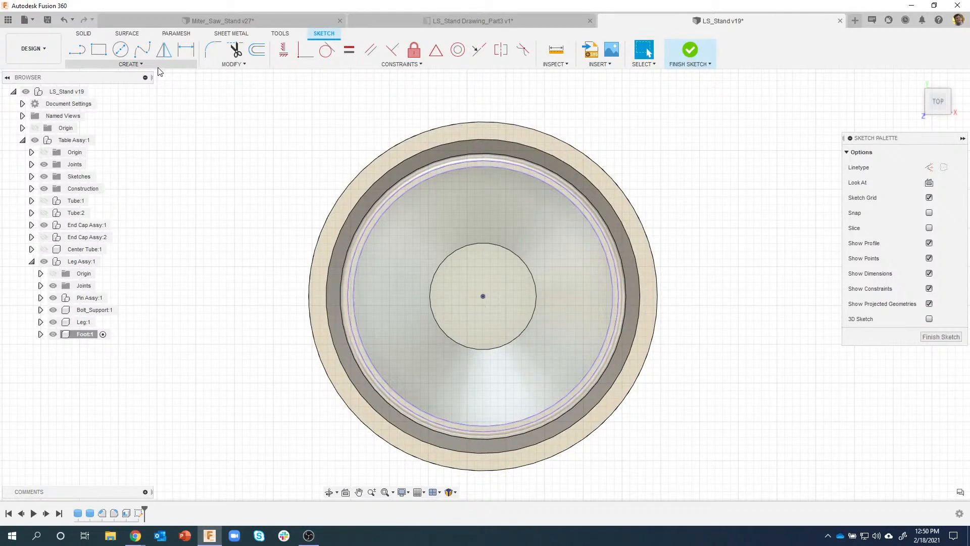
left_click(83, 54)
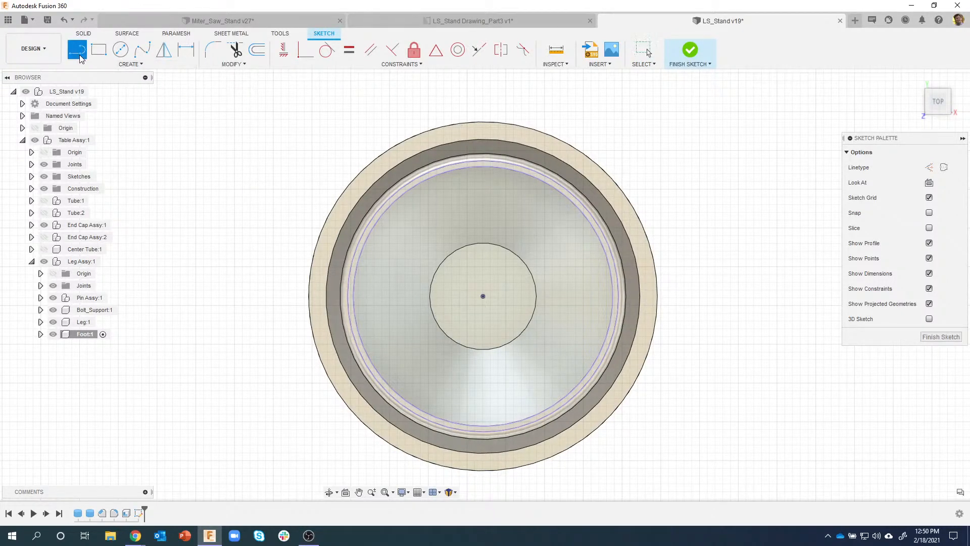
left_click(507, 189)
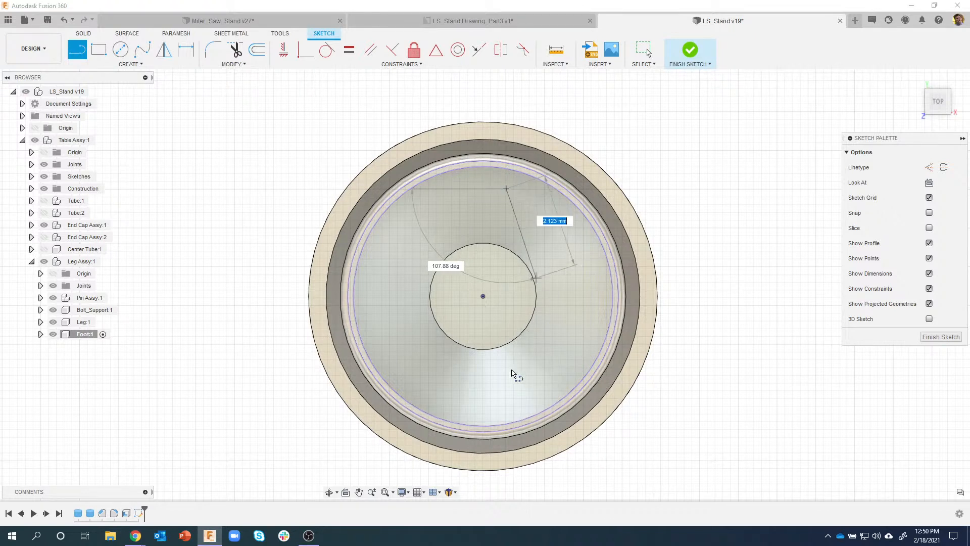
left_click(505, 387)
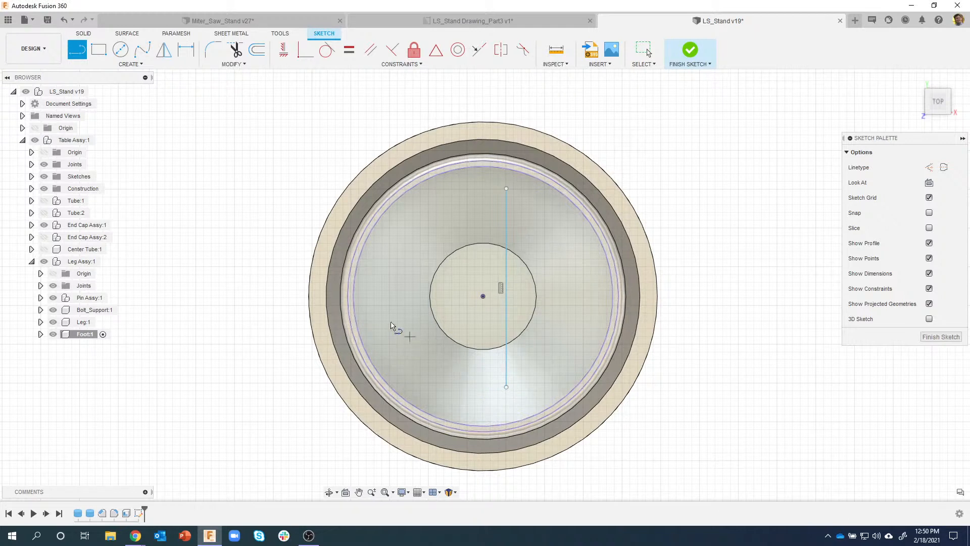
left_click(370, 309)
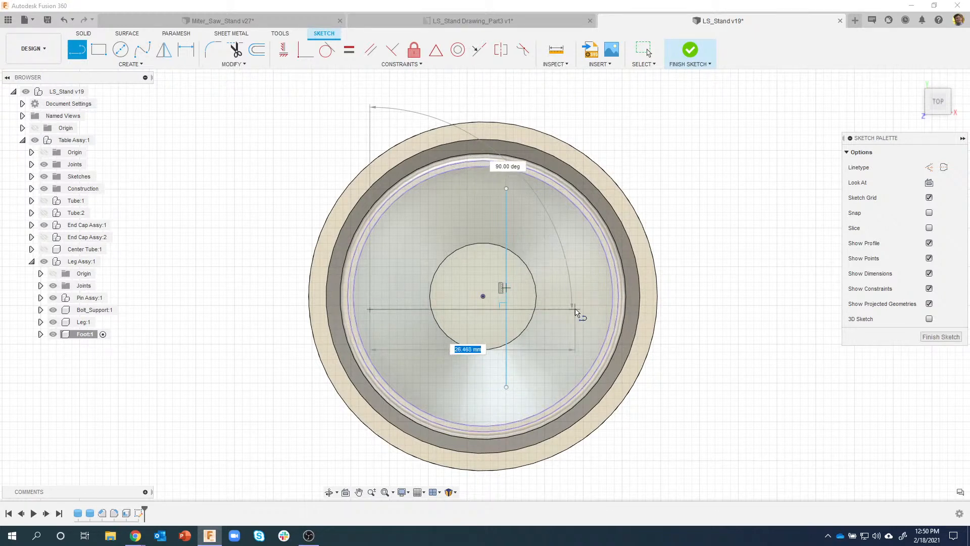
left_click(575, 310)
left_click(575, 335)
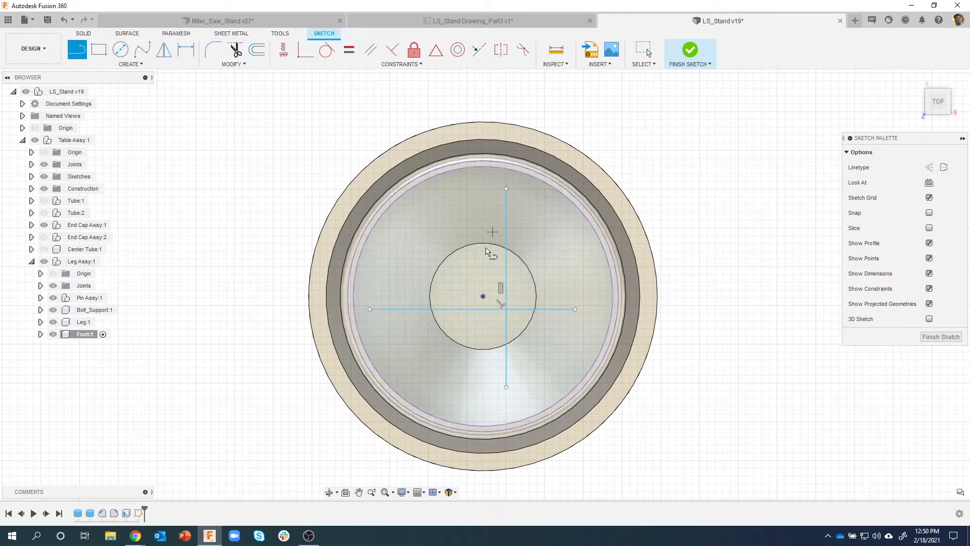
key("Escape")
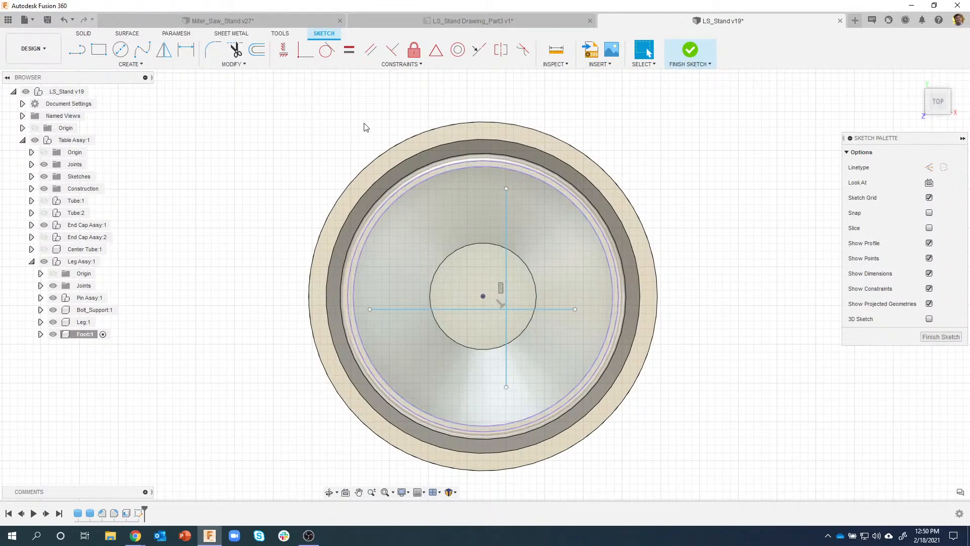
Step: Constrain the vertical line's upper endpoint coincident to the inner projected circle and move the line closer to the centre
scroll(498, 146, "up", 3)
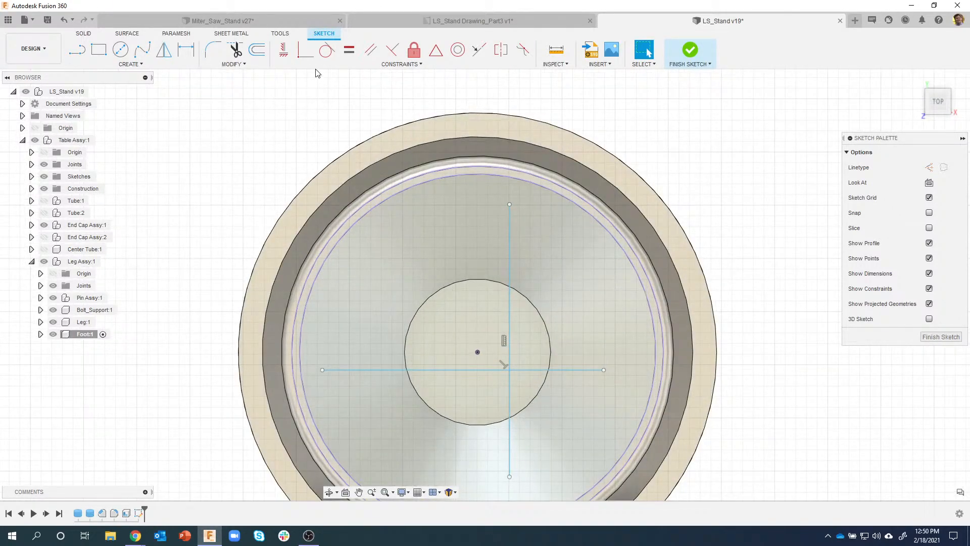
left_click(312, 56)
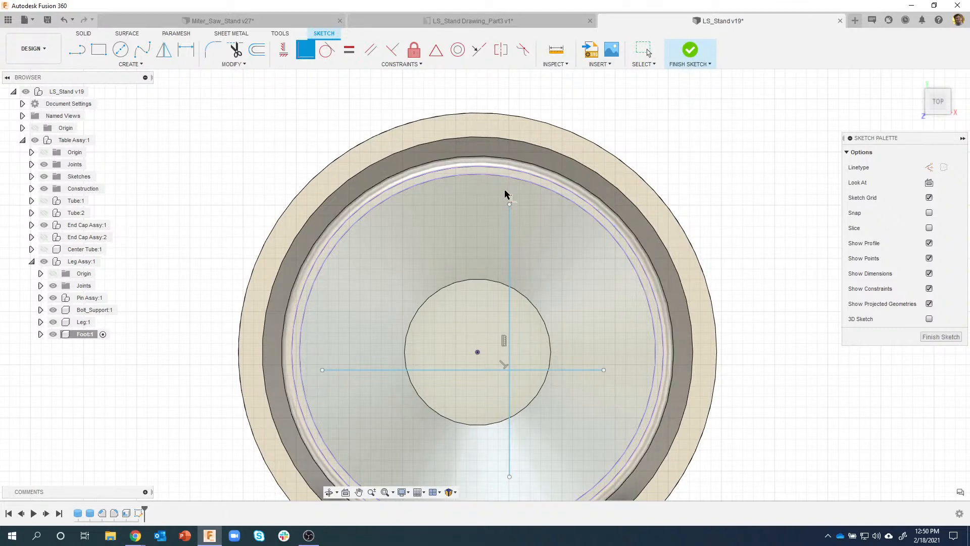
left_click(509, 204)
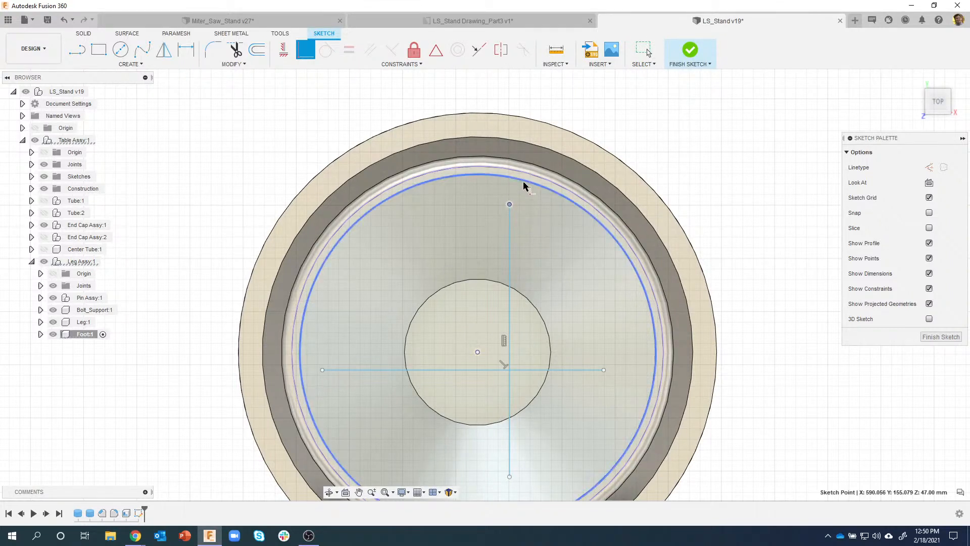
left_click(524, 185)
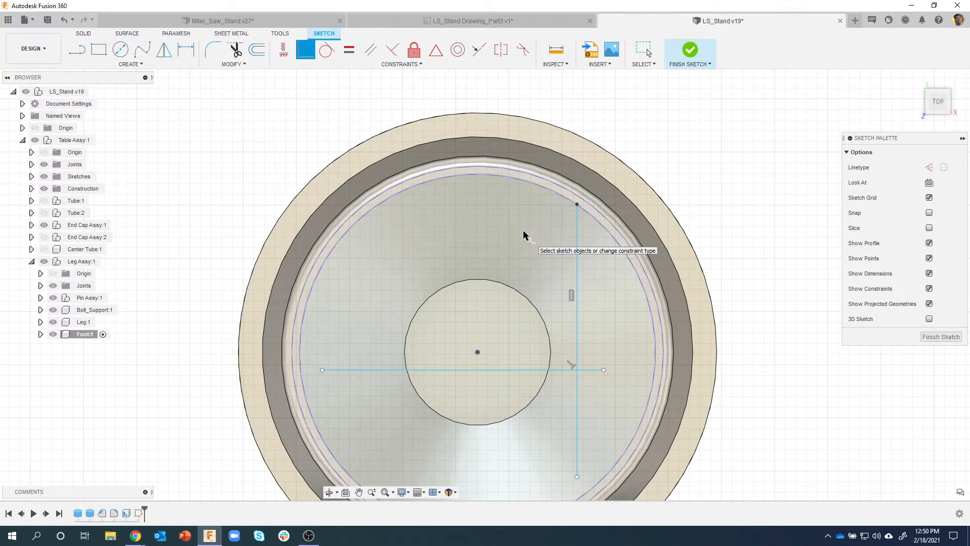
key("Escape")
middle_click_drag(517, 251, 492, 213)
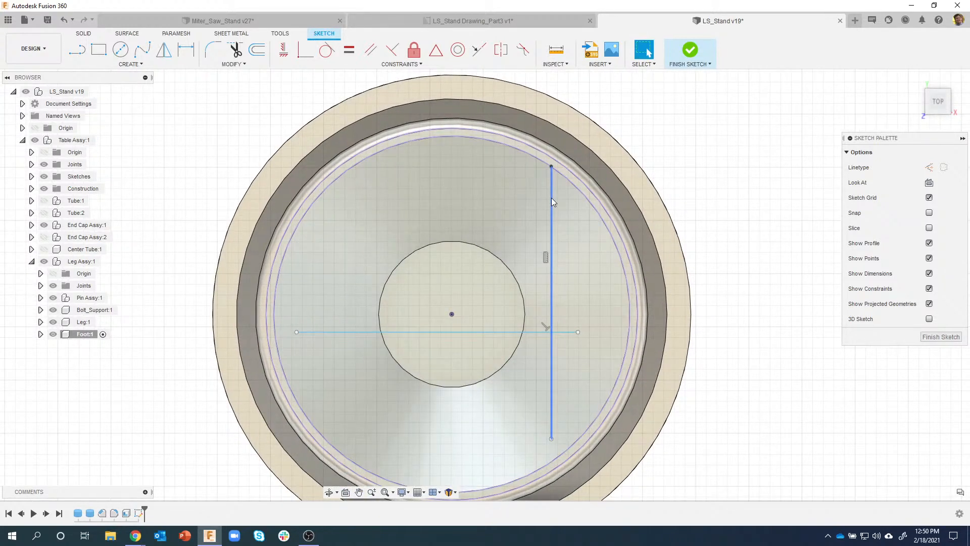
left_click_drag(551, 199, 491, 195)
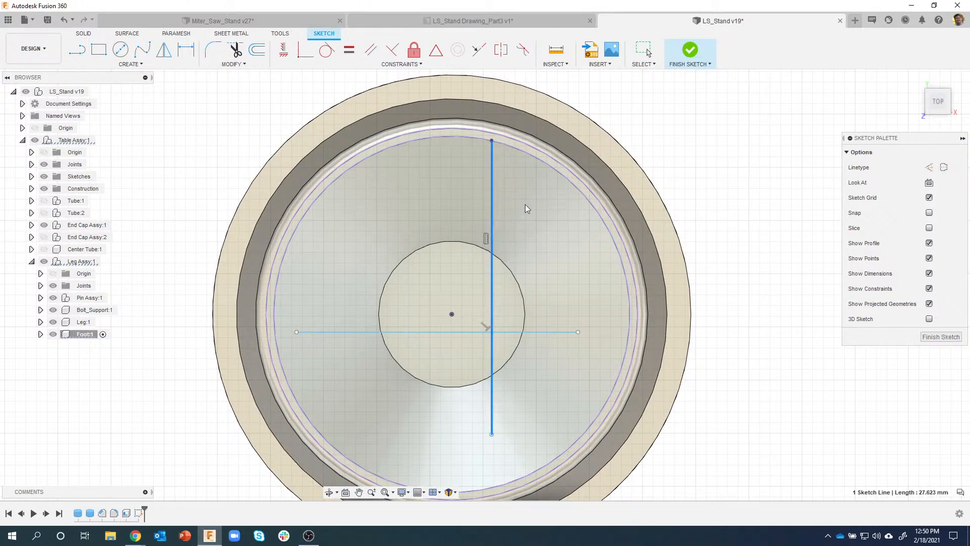
left_click(680, 178)
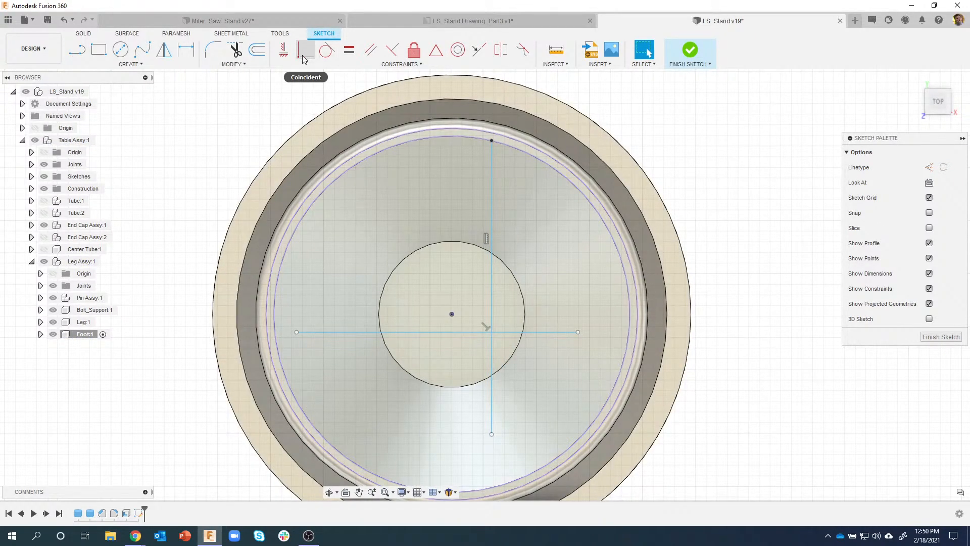
Step: Extend the vertical line's lower endpoint onto the inner projected circle and shift the line further towards the centre
middle_click_drag(736, 317, 723, 259)
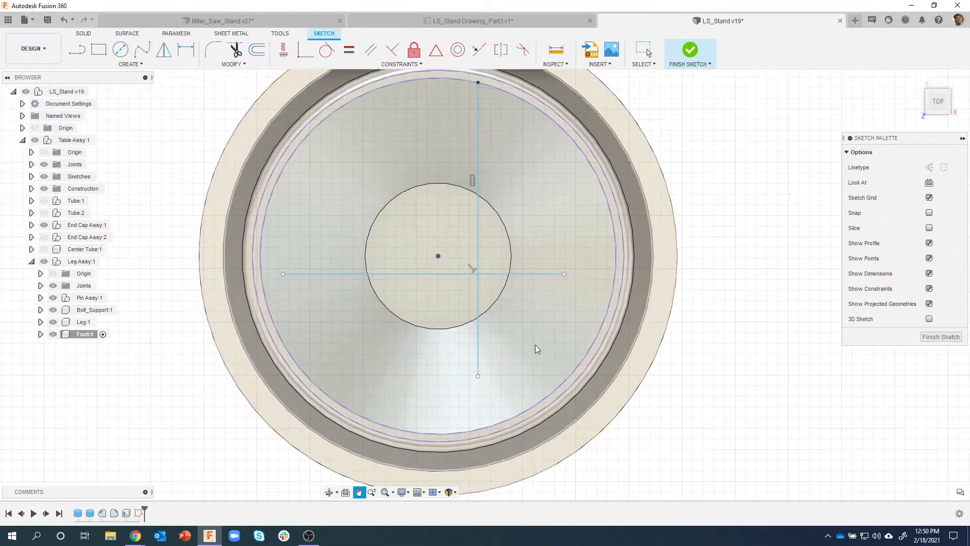
left_click_drag(478, 378, 481, 399)
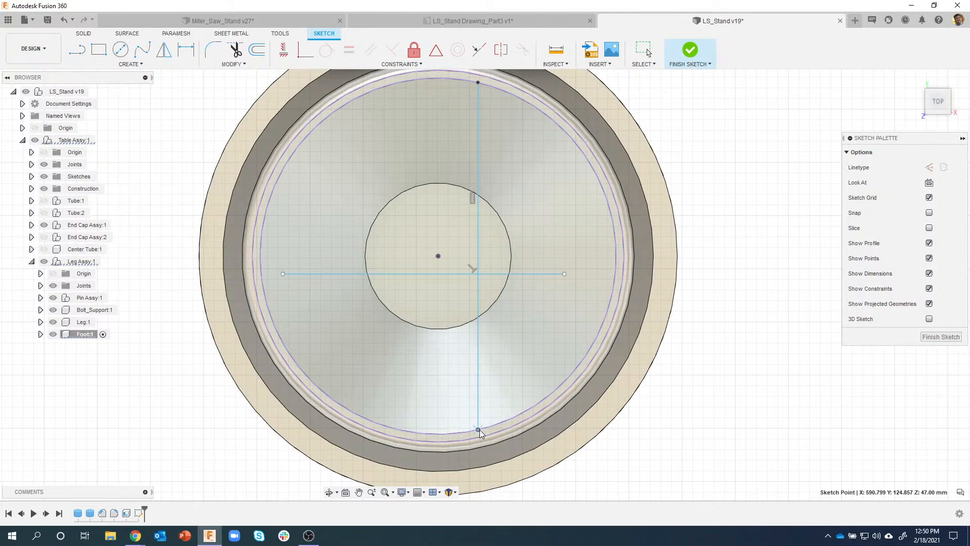
left_click_drag(480, 424, 480, 427)
mouse_move(480, 380)
left_mouse_down()
mouse_move(592, 325)
mouse_move(468, 356)
left_mouse_up()
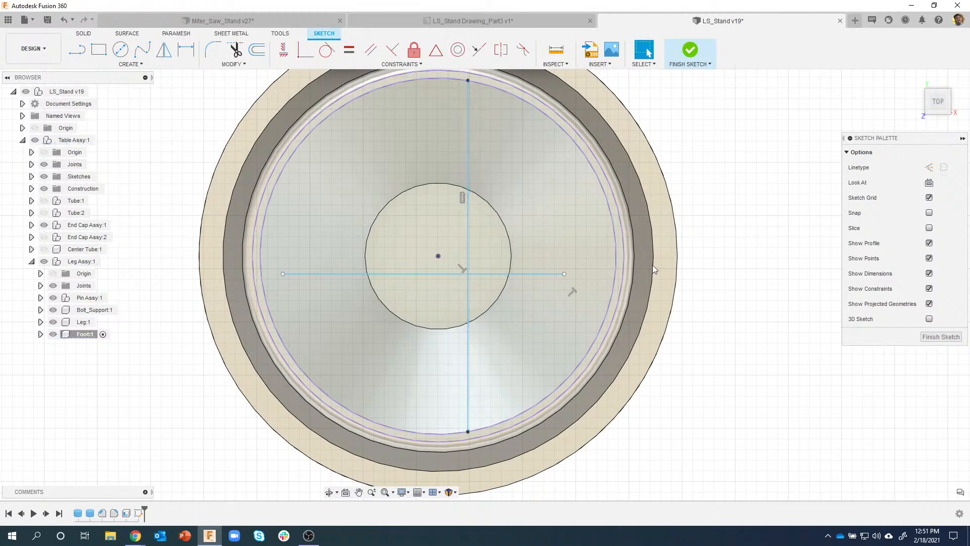
Step: Extend both ends of the horizontal line onto the inner projected circle and shift the line slightly downward
left_click_drag(577, 275, 615, 274)
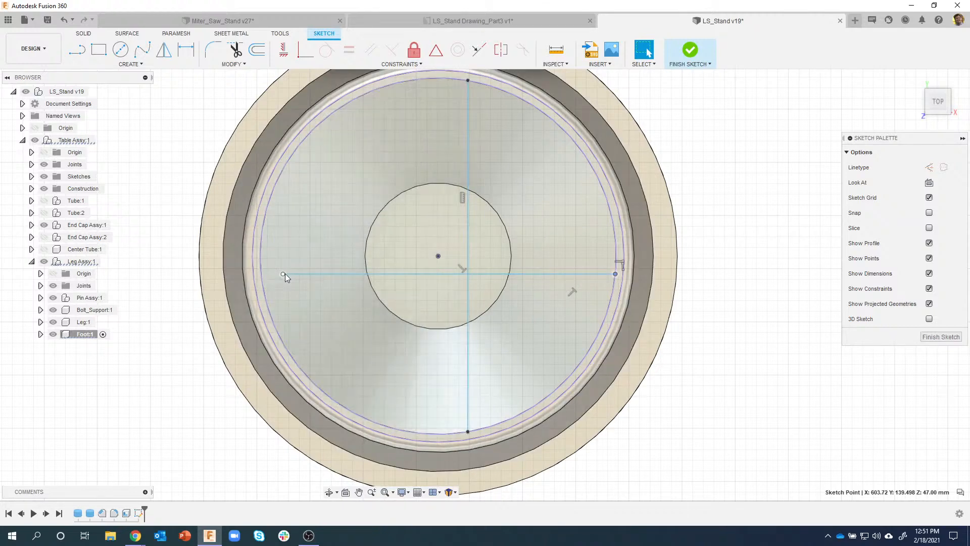
left_click_drag(283, 274, 263, 274)
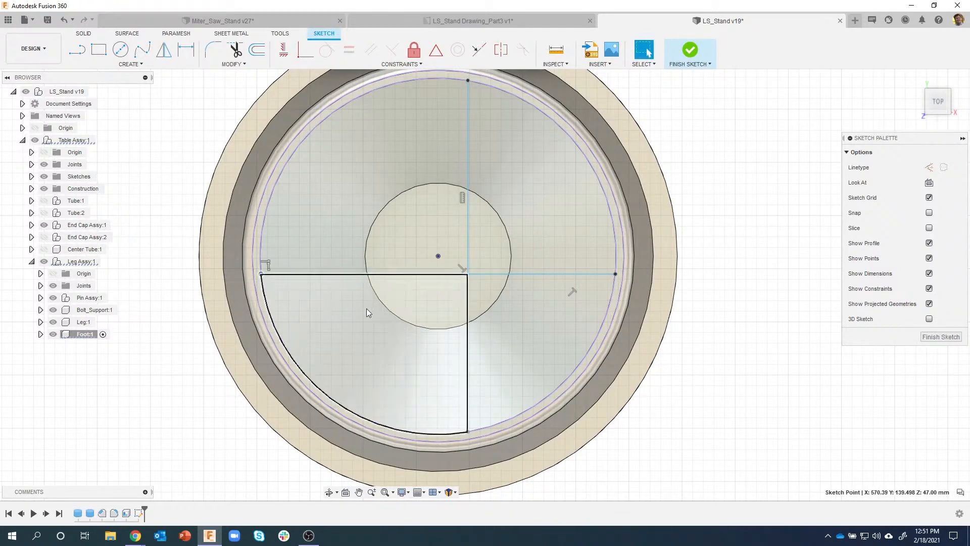
mouse_move(329, 274)
left_mouse_down()
mouse_move(335, 316)
mouse_move(332, 278)
left_mouse_up()
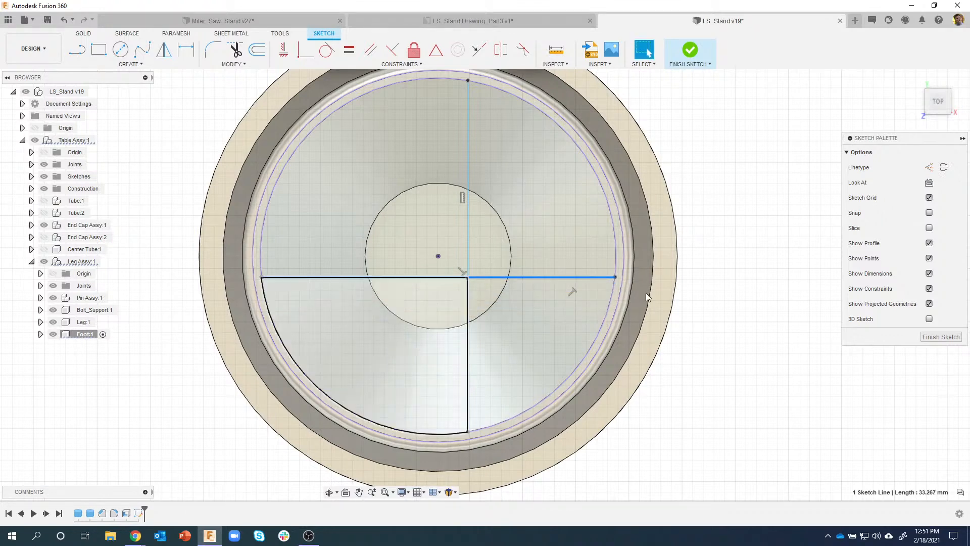
left_click(719, 249)
left_click(438, 256)
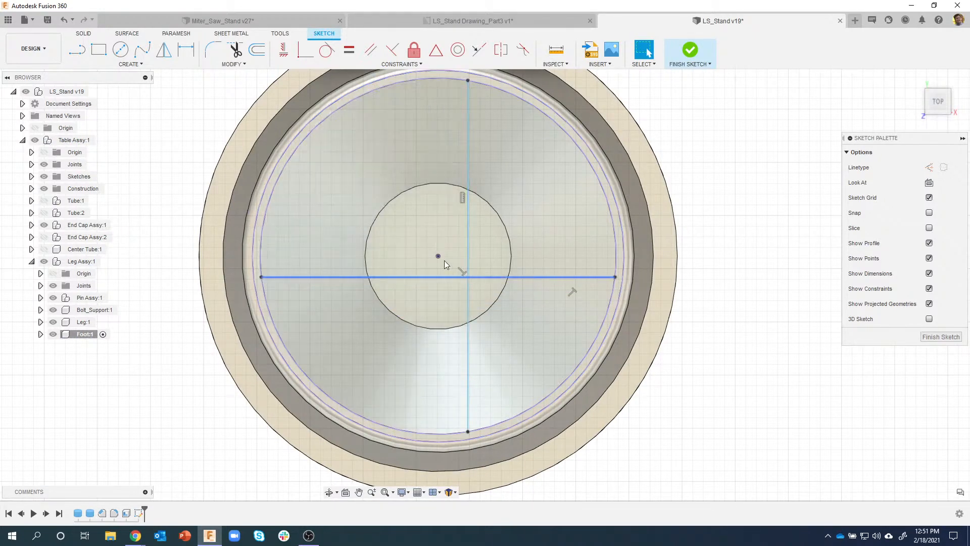
Step: Constrain both crossing lines coincident to the centre point of the foot's opening and finish the sketch
left_click(305, 51)
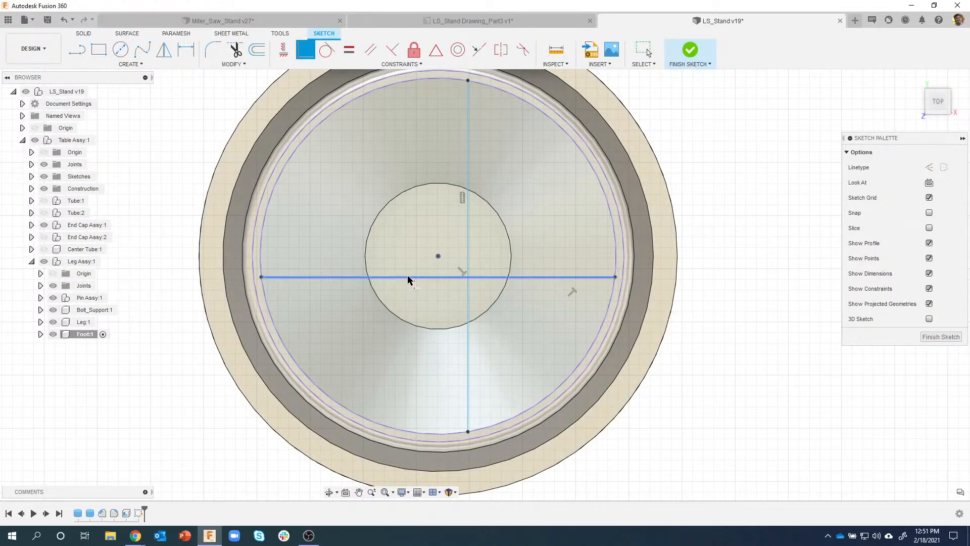
left_click(408, 277)
left_click(438, 256)
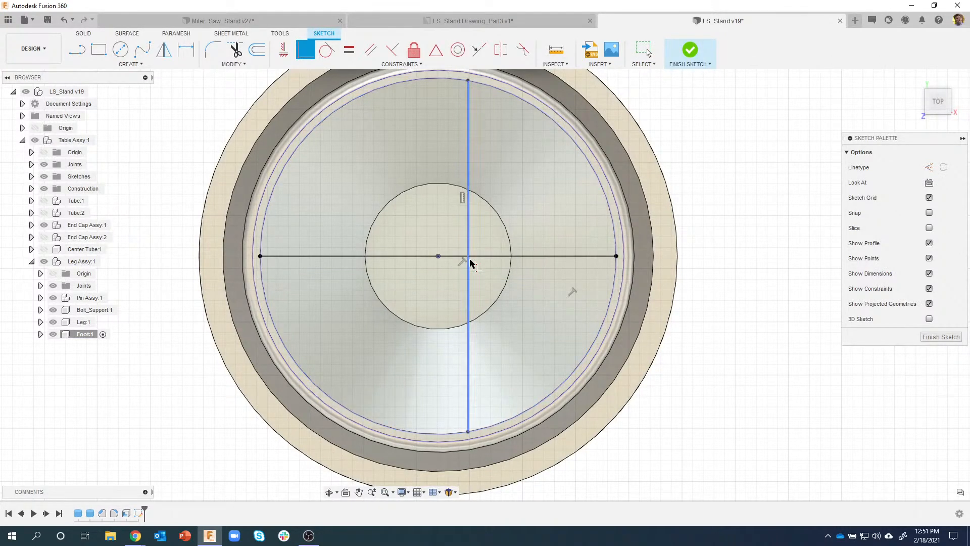
left_click(468, 240)
left_click(437, 256)
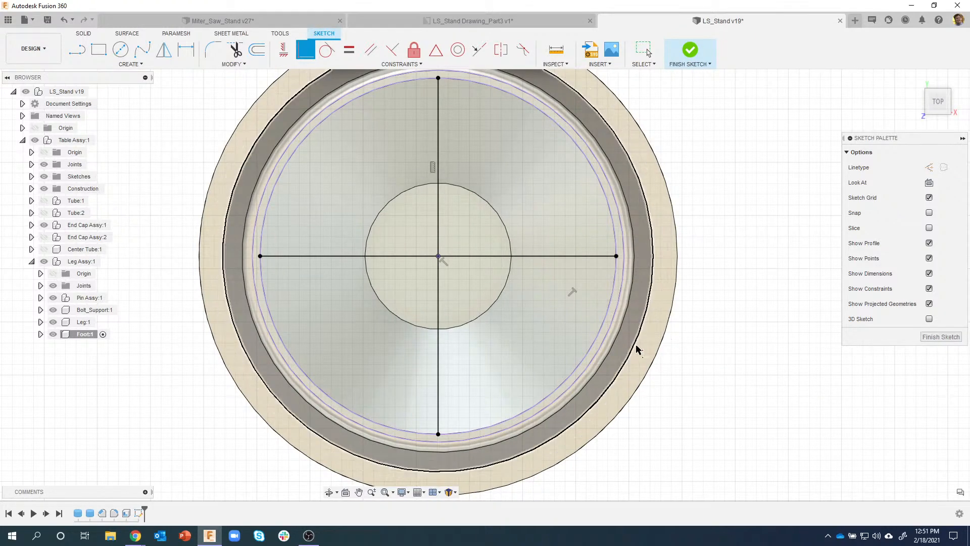
left_click(690, 51)
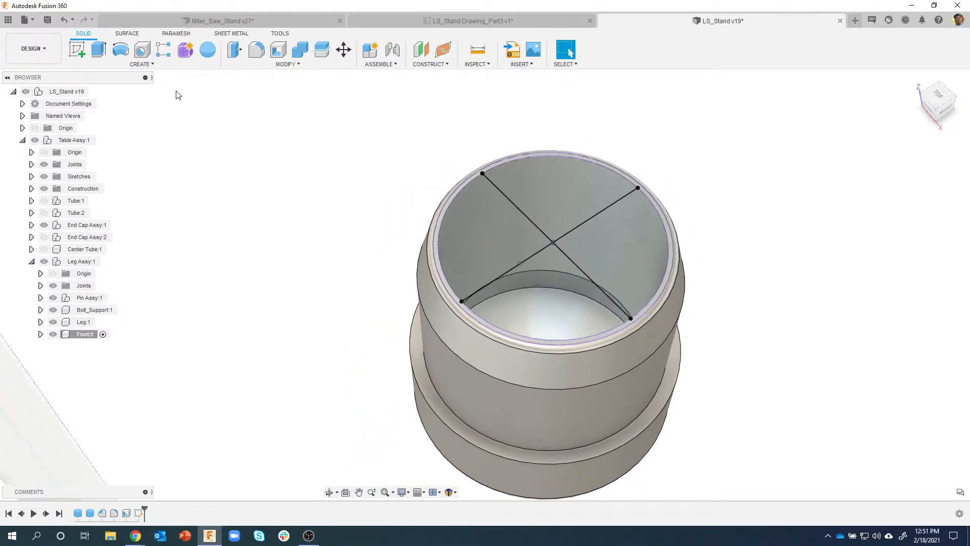
Step: Create a symmetric 5 mm thick web from the two crossing sketch lines inside the foot, with depth To Next
left_click(144, 66)
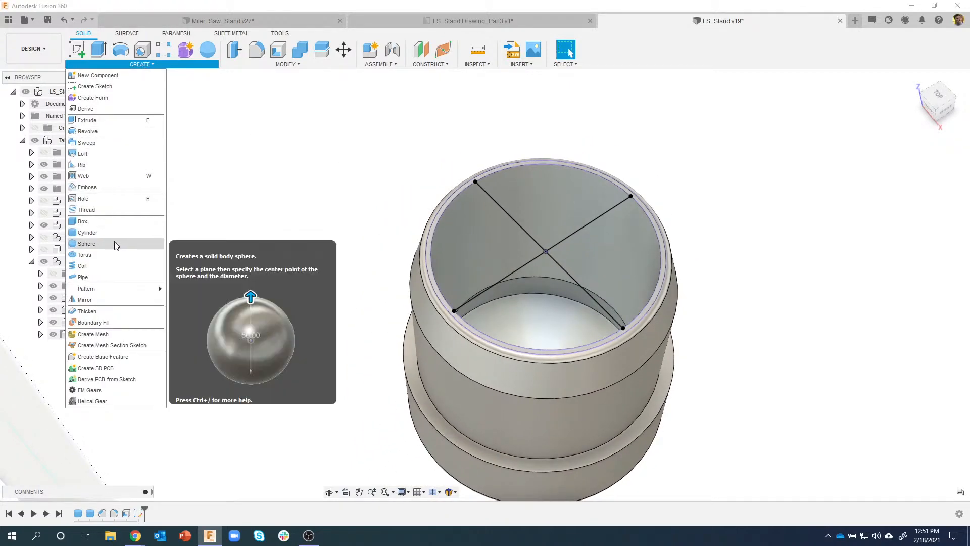
left_click(108, 176)
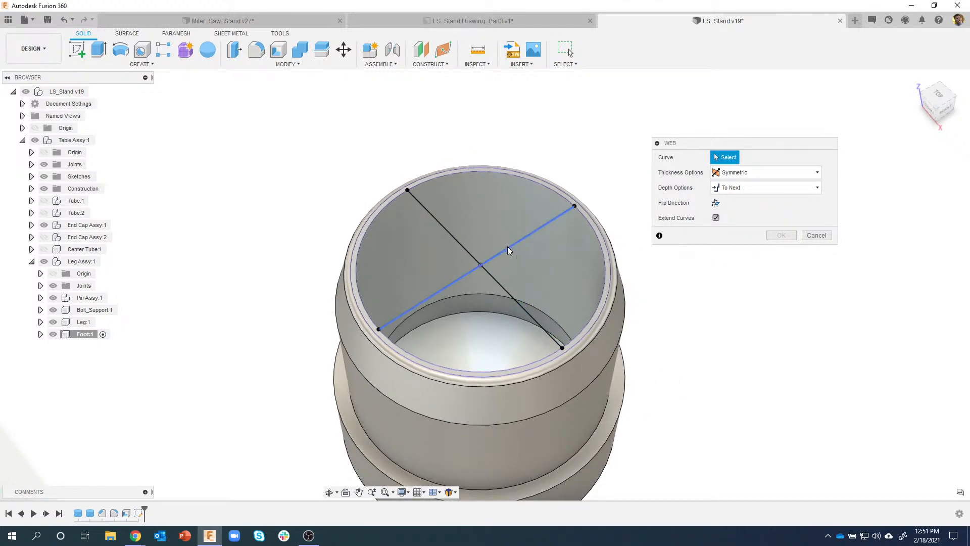
left_click(509, 250)
left_click_drag(527, 266, 522, 260)
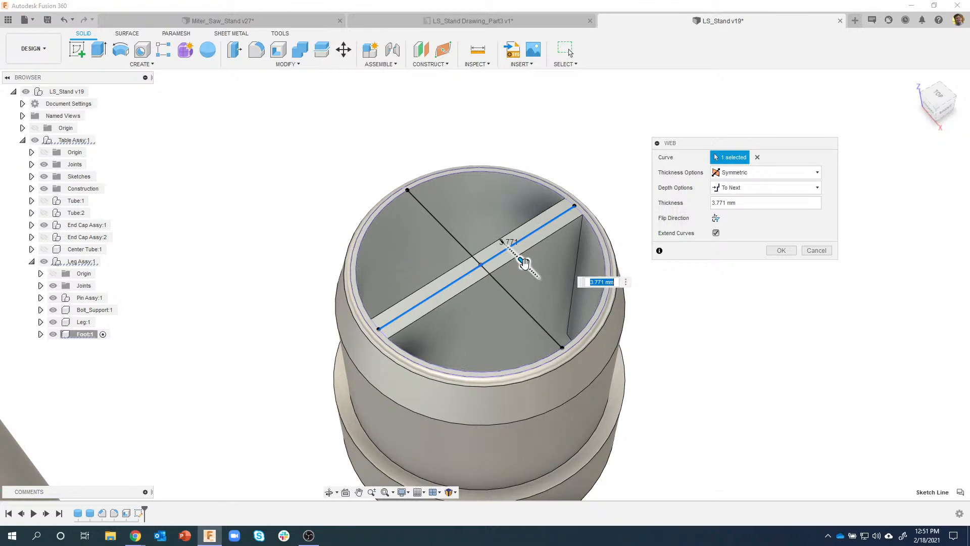
left_click(447, 232)
scroll(455, 223, "down", 1)
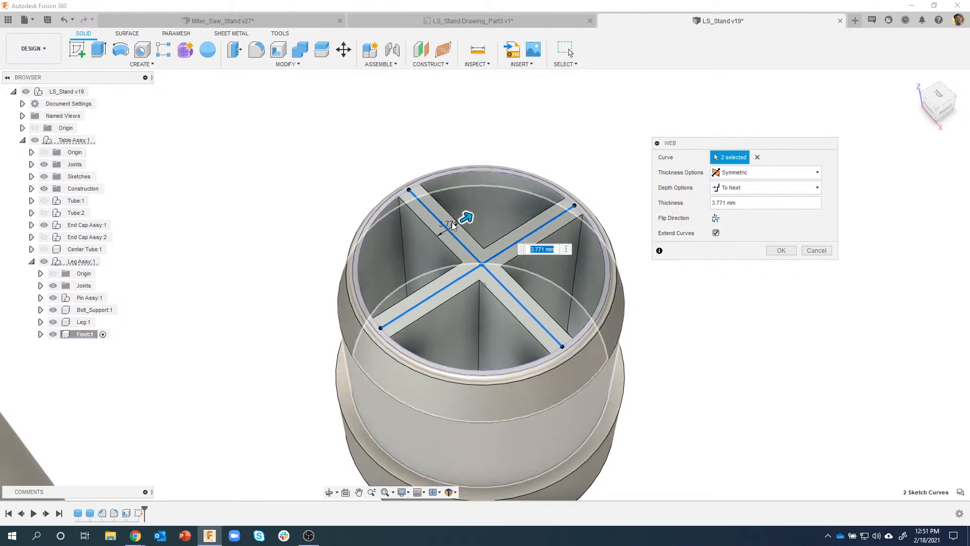
left_click_drag(468, 218, 463, 219)
scroll(520, 286, "up", 5)
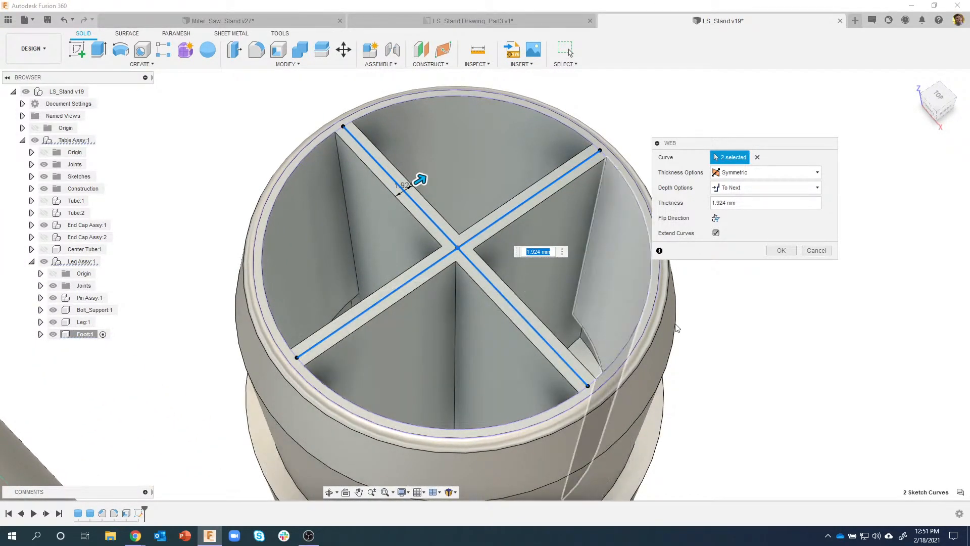
scroll(427, 188, "down", 3)
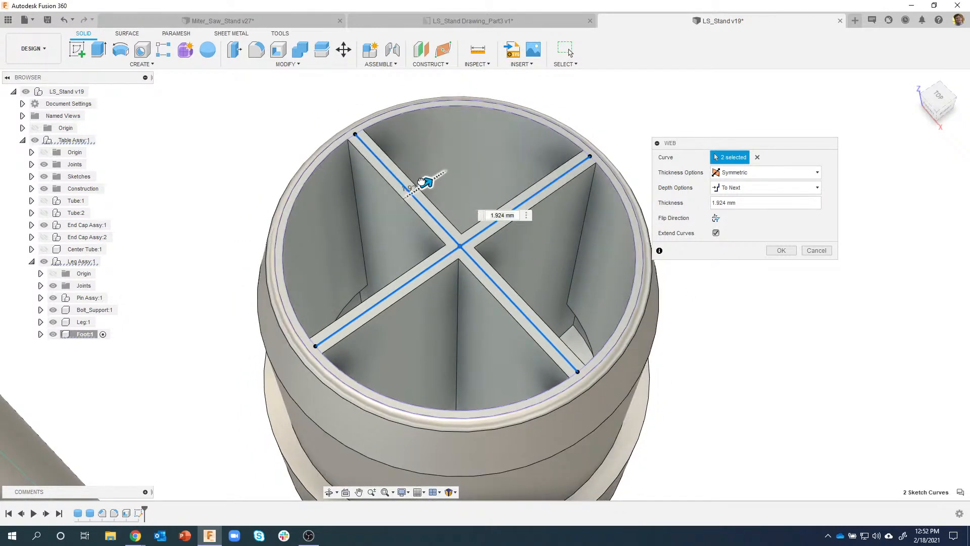
left_click_drag(422, 181, 432, 183)
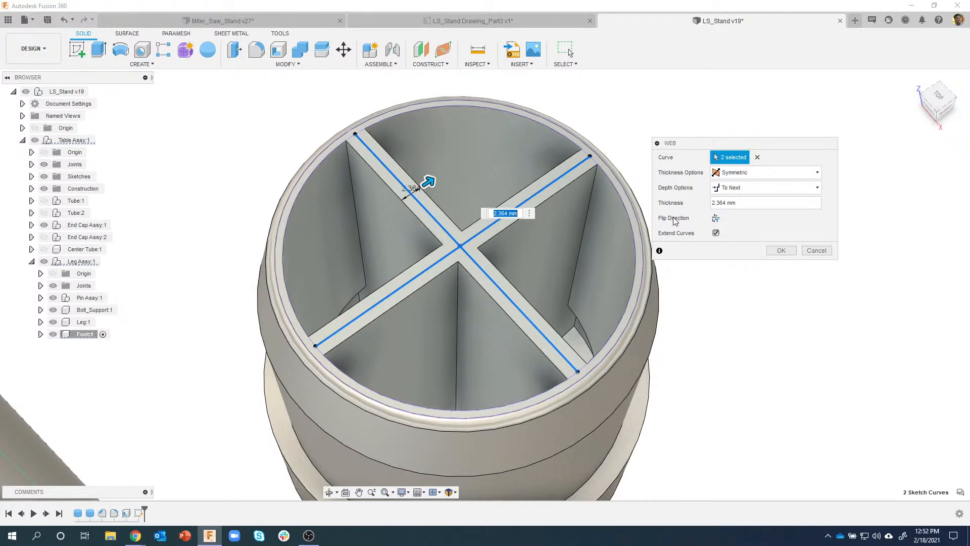
key("Return")
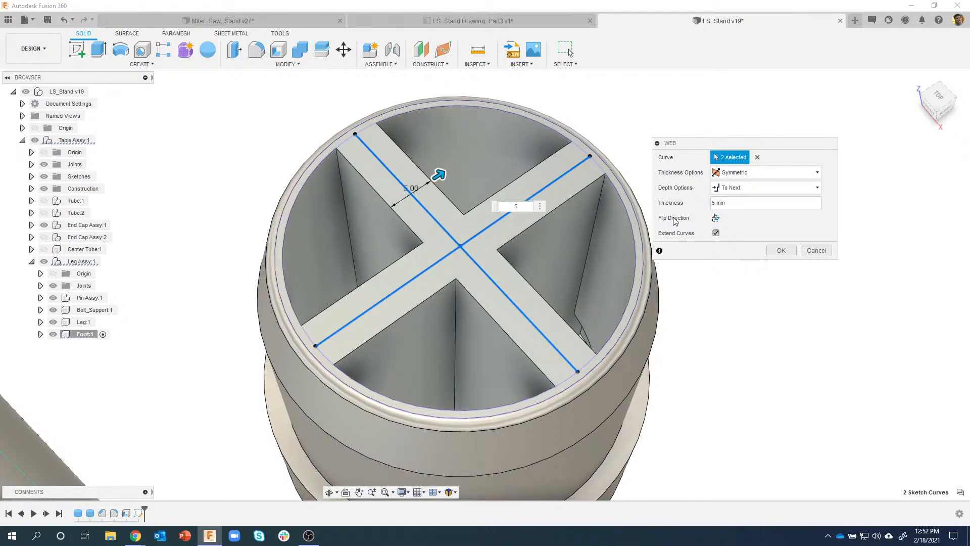
left_click(772, 252)
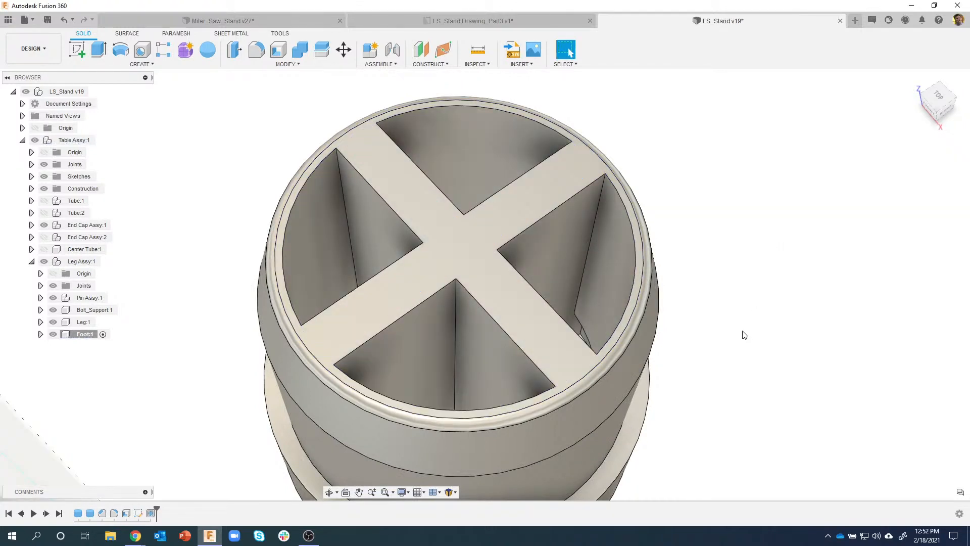
Step: Check the foot's dimensions in the LS_Stand Drawing_Part3 drawing and return to the LS_Stand model to inspect the foot's outer wall
scroll(741, 332, "down", 5)
middle_click_drag(763, 289, 597, 260, "shift")
scroll(556, 278, "up", 4)
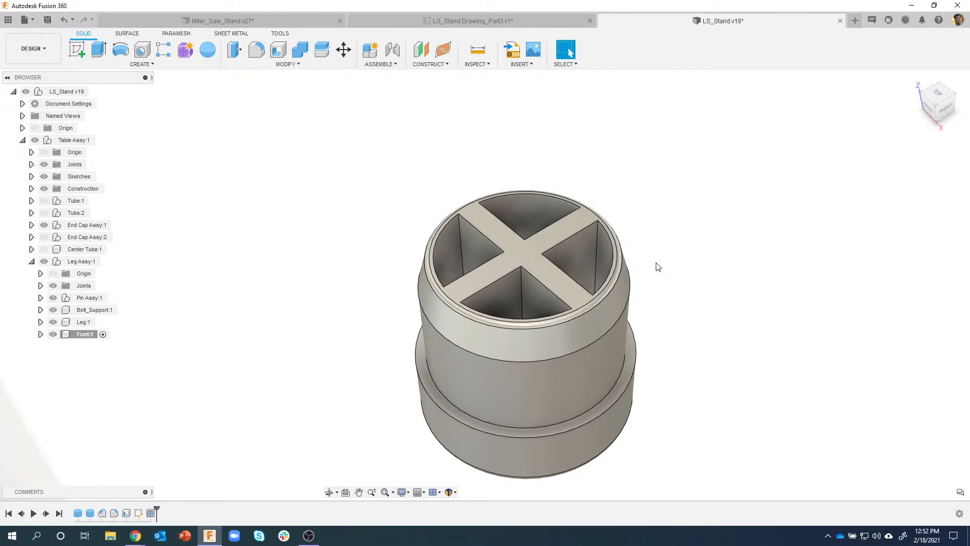
left_click(477, 21)
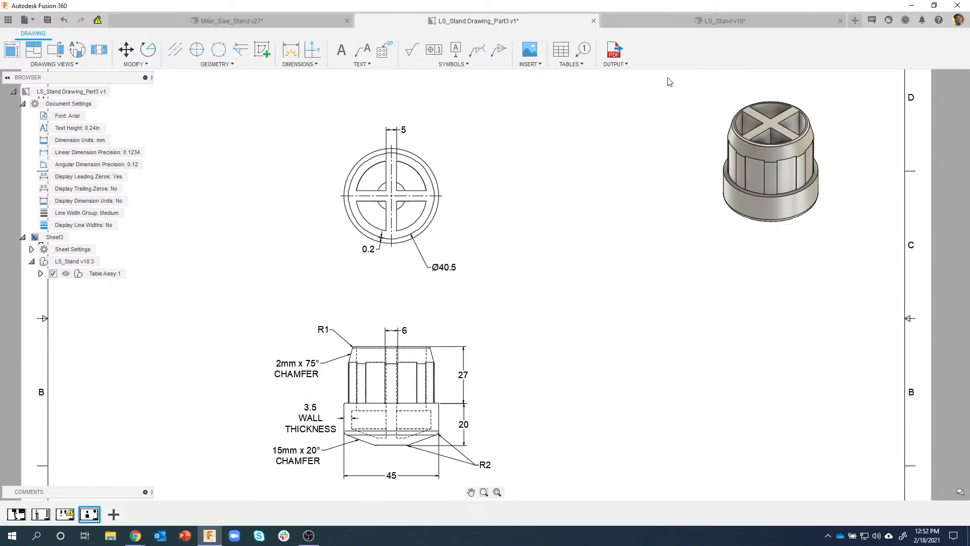
left_click(662, 23)
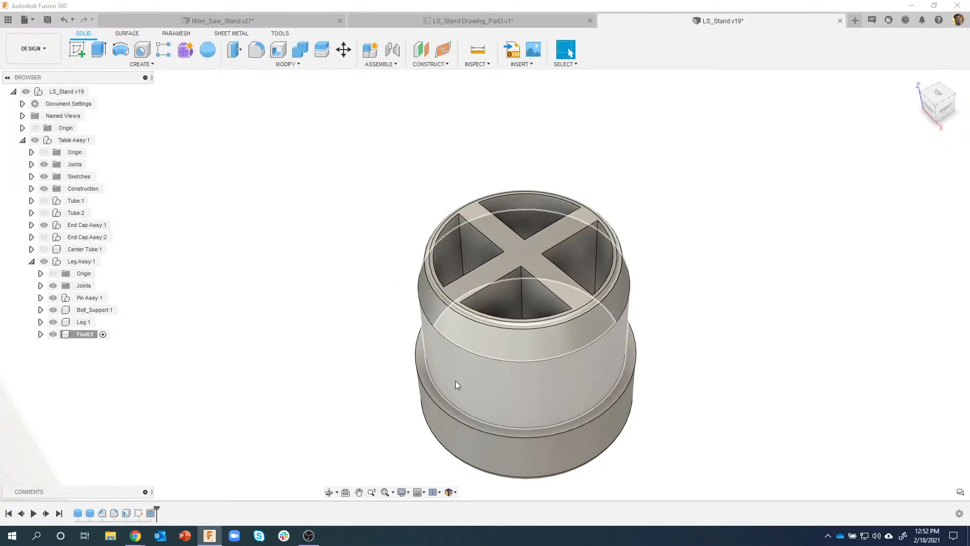
middle_click_drag(456, 381, 480, 332, "shift")
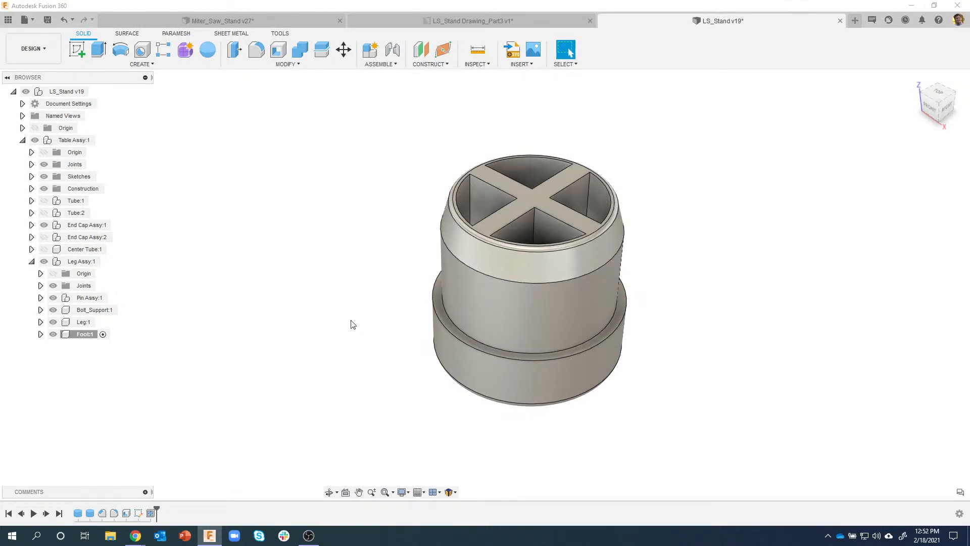
middle_click_drag(353, 325, 390, 298, "shift")
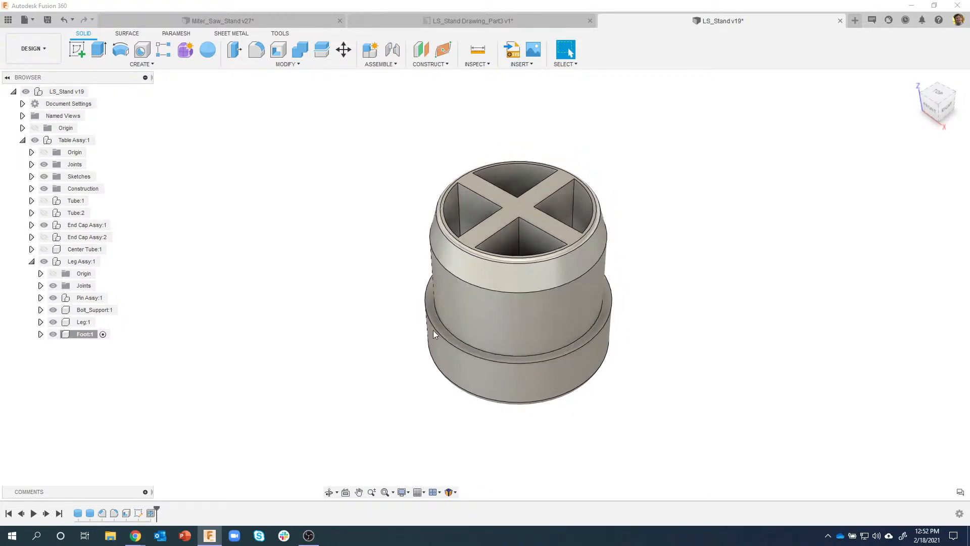
Step: Create a construction plane offset about 27 mm outward from a side face of the foot's cross web
left_click(430, 64)
left_click(429, 75)
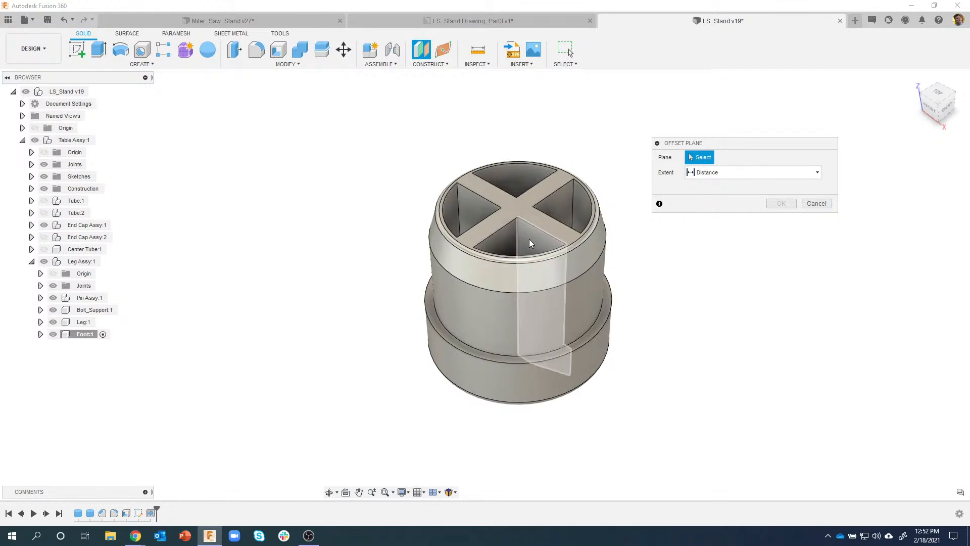
left_click(535, 243)
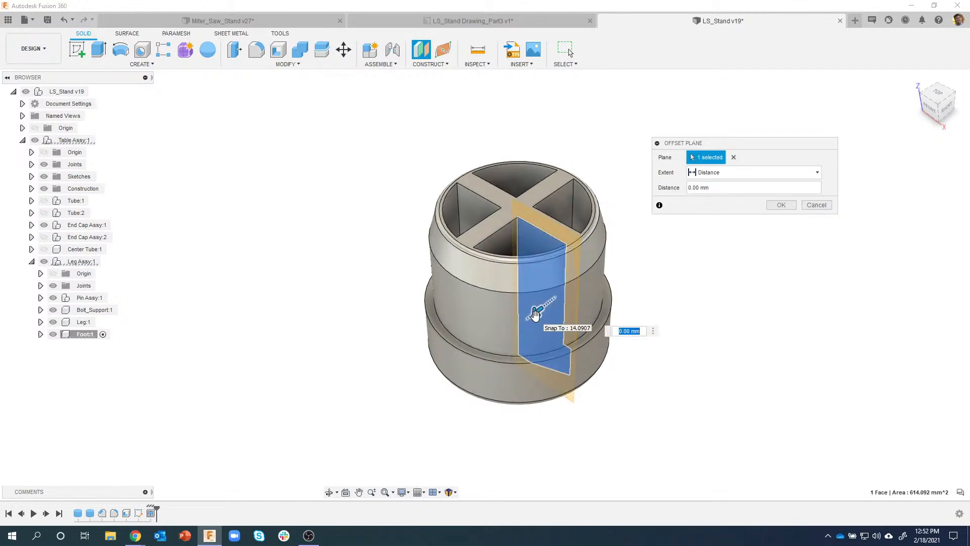
left_click_drag(535, 314, 430, 363)
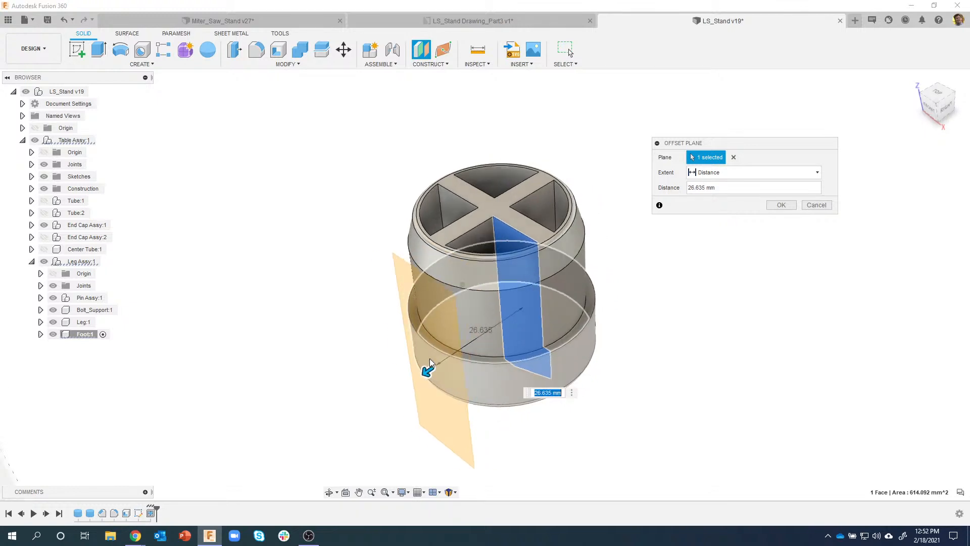
middle_click_drag(430, 363, 424, 387, "shift")
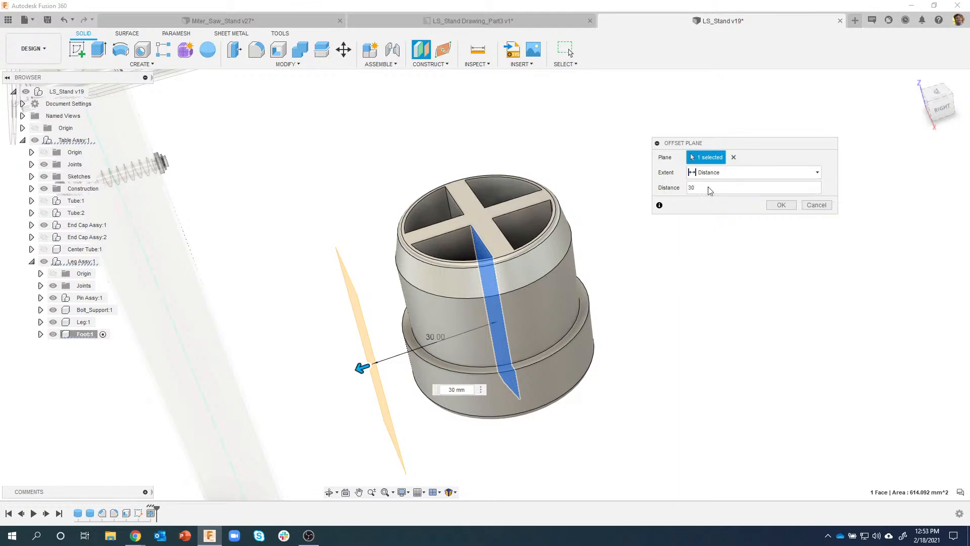
left_click_drag(362, 367, 375, 364)
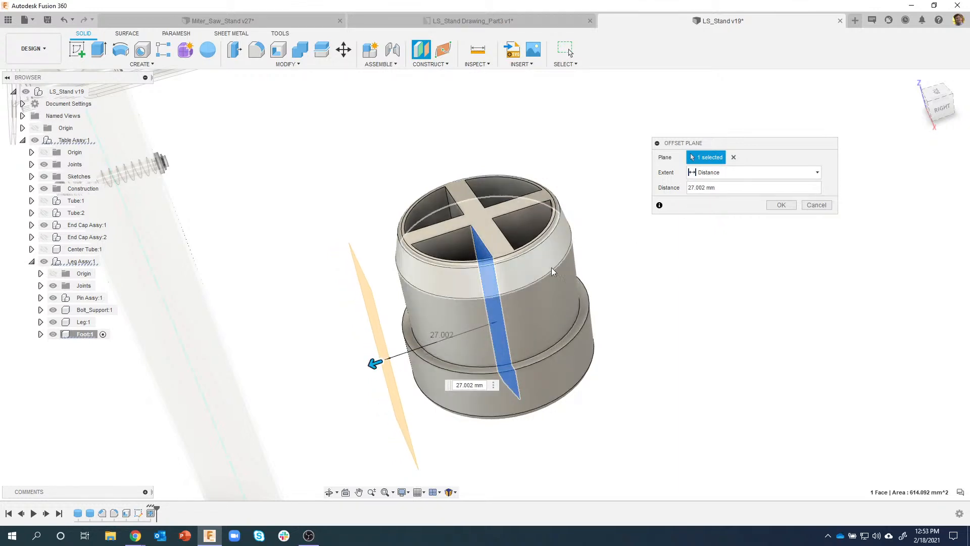
left_click(780, 206)
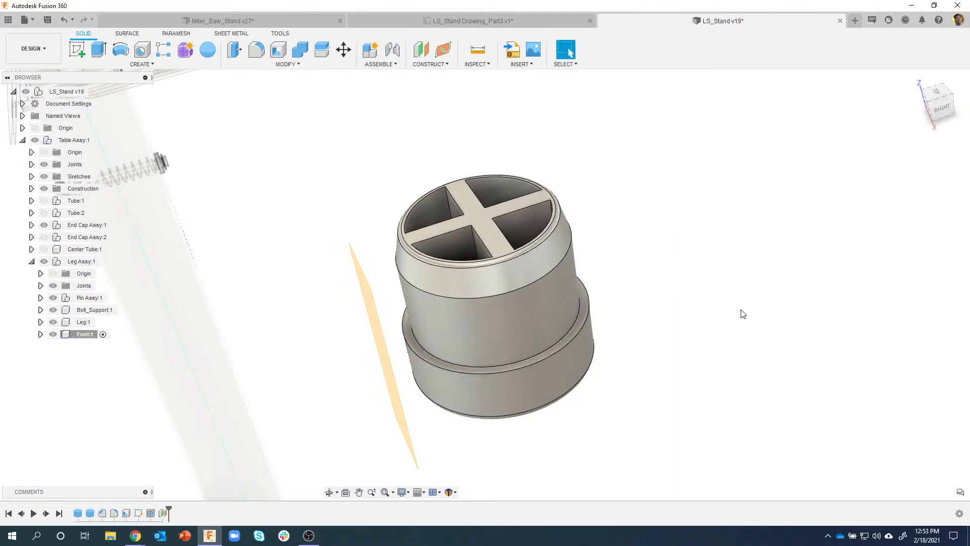
Step: Start a sketch on the offset plane and project the foot's middle cylindrical face into it
middle_click_drag(741, 319, 683, 295, "shift")
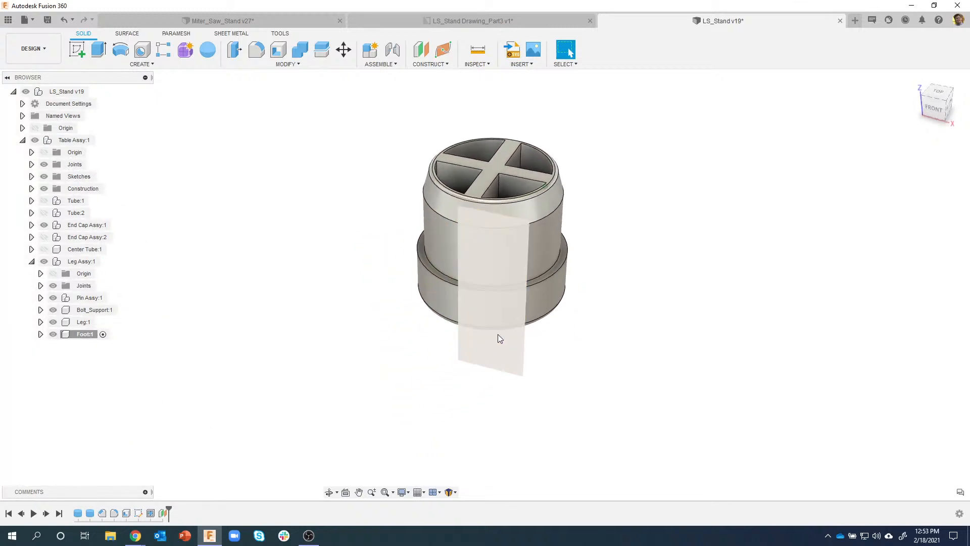
right_click(496, 354)
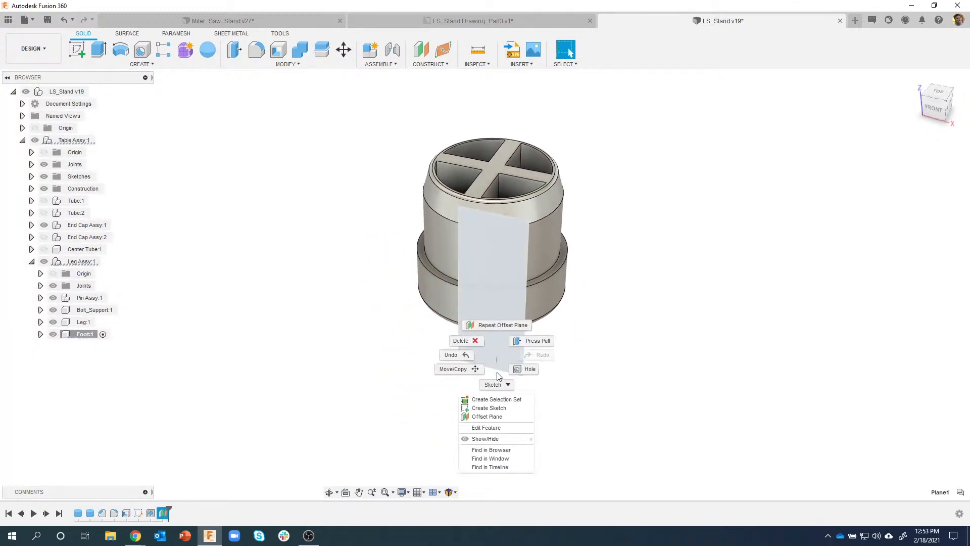
left_click(497, 407)
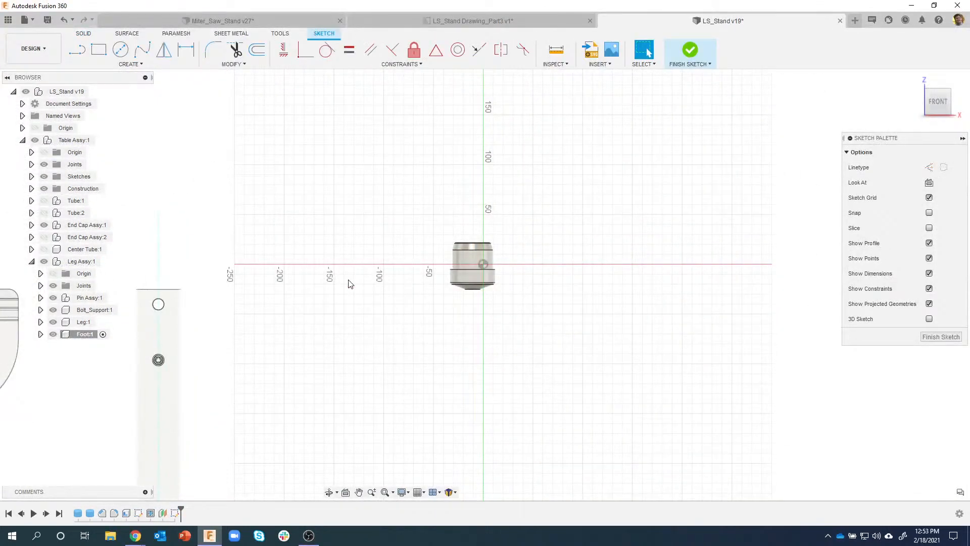
left_click(100, 335)
scroll(499, 237, "up", 5)
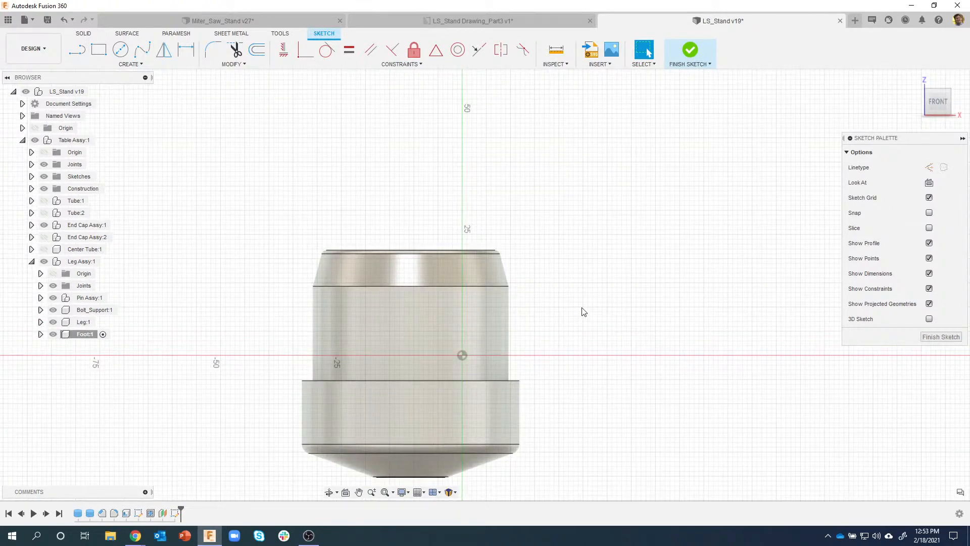
key("p")
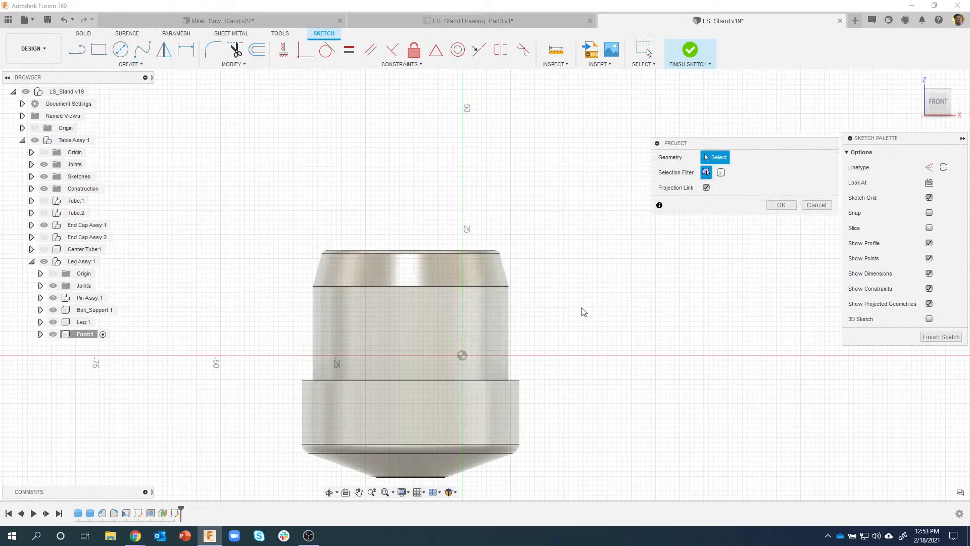
left_click(417, 326)
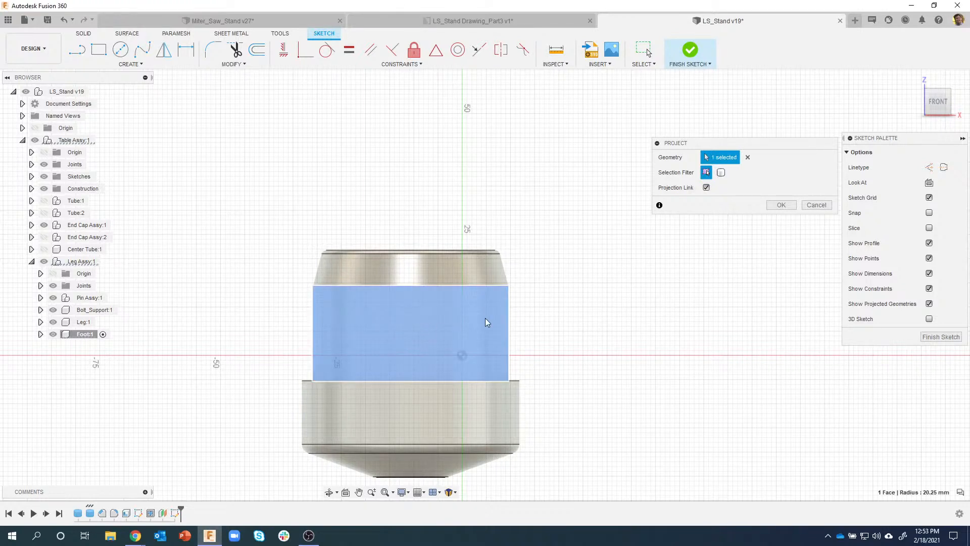
left_click(773, 206)
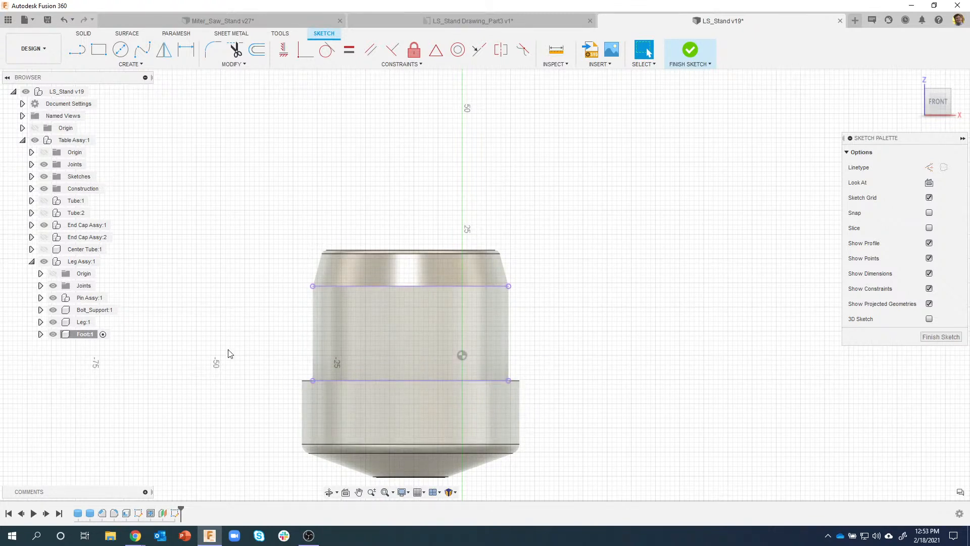
Step: Sketch a centre rectangle 6 mm wide and about 39 mm tall from the upper projected line's midpoint to the lower projected line
left_click(98, 50)
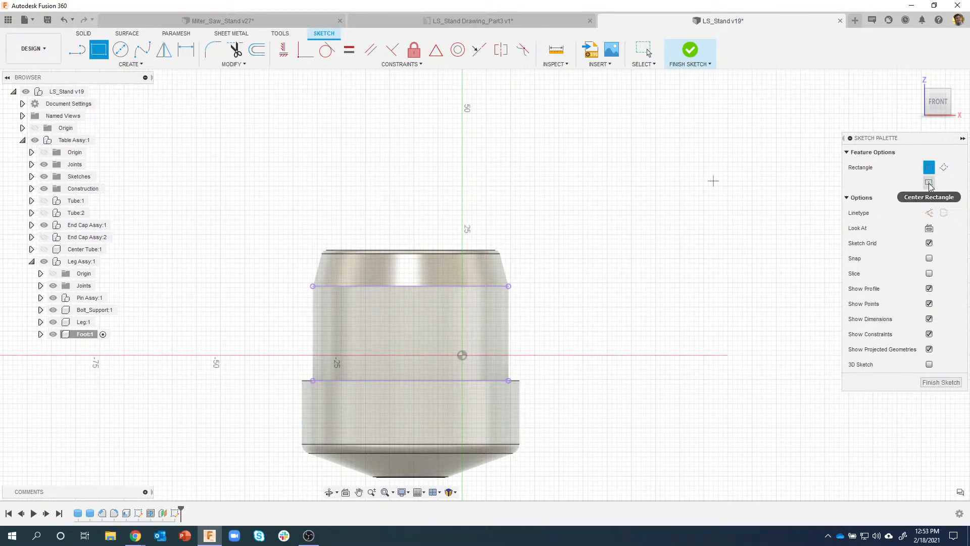
left_click(928, 183)
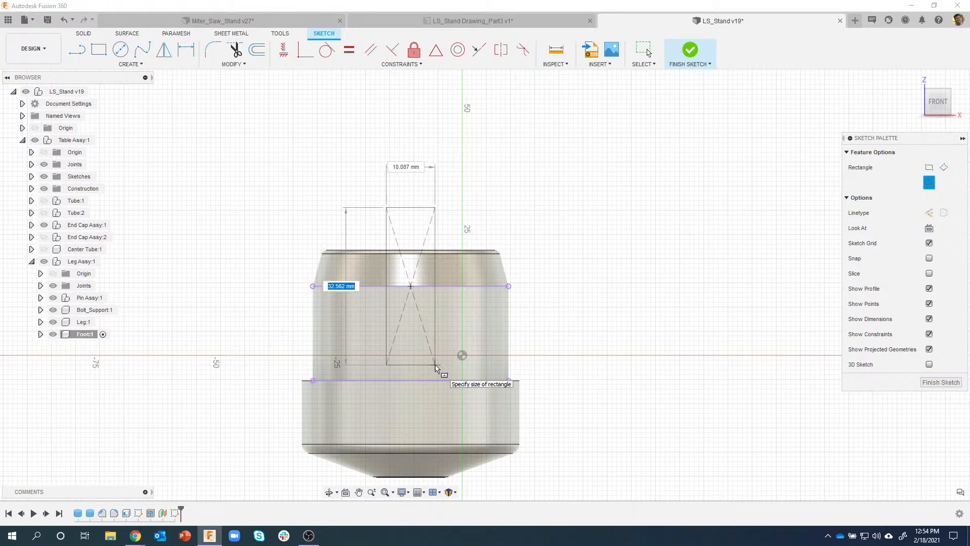
key("Tab")
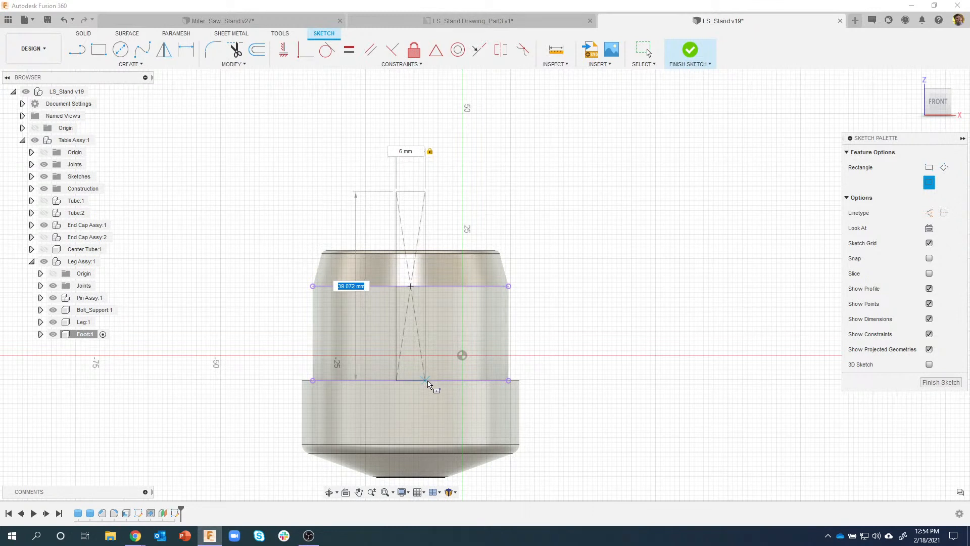
left_click(427, 382)
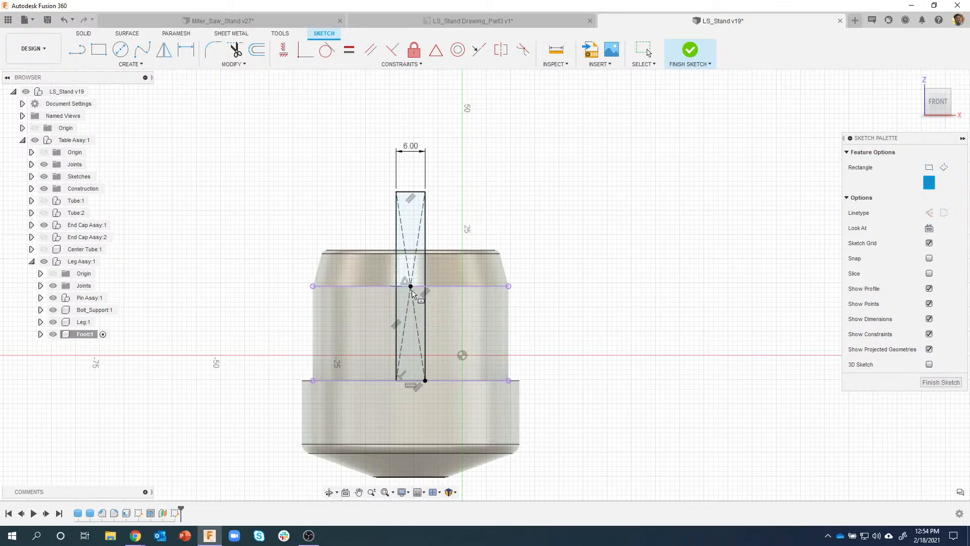
Step: Finish the sketch and emboss the rectangle's lower profile onto the foot's middle cylindrical face with a depth of 0.2 mm
left_click(690, 51)
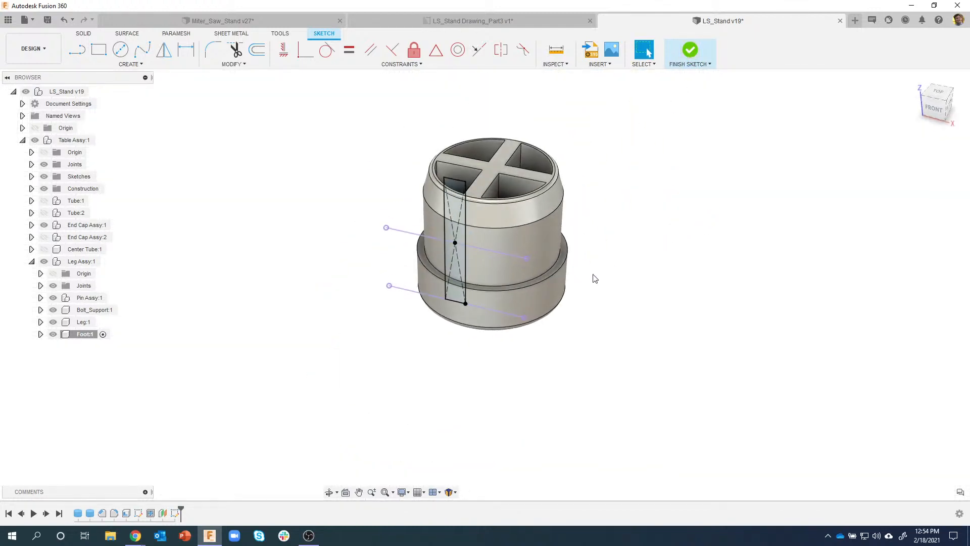
left_click(424, 256)
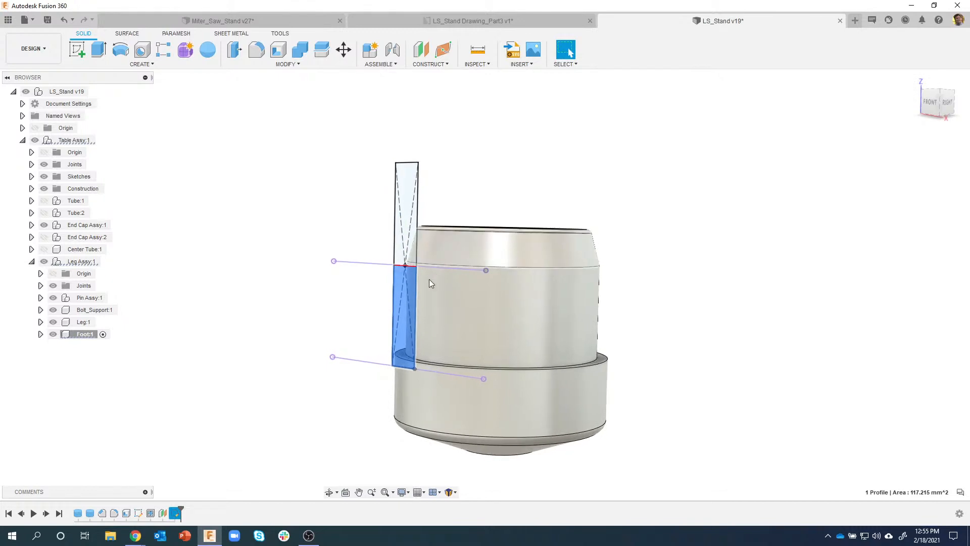
left_click(256, 271)
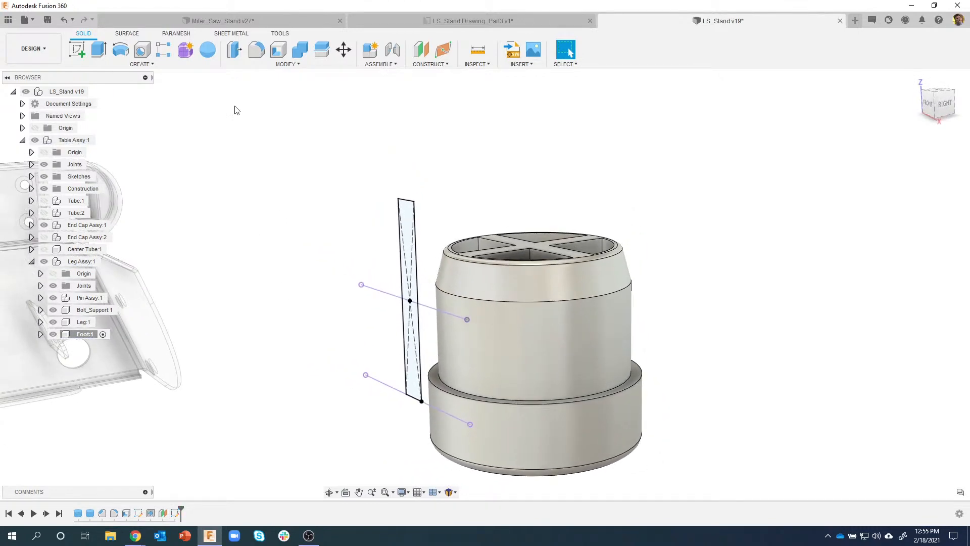
left_click(176, 66)
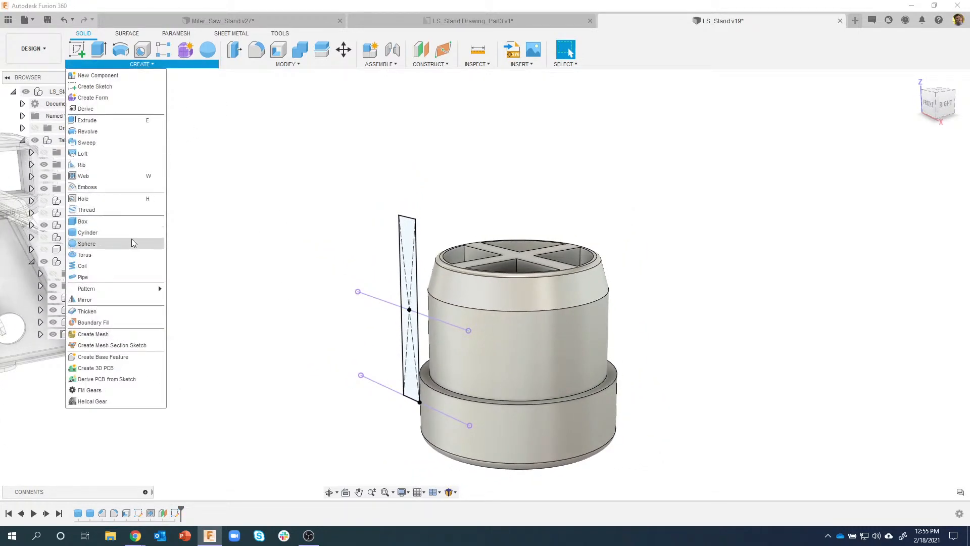
left_click(157, 187)
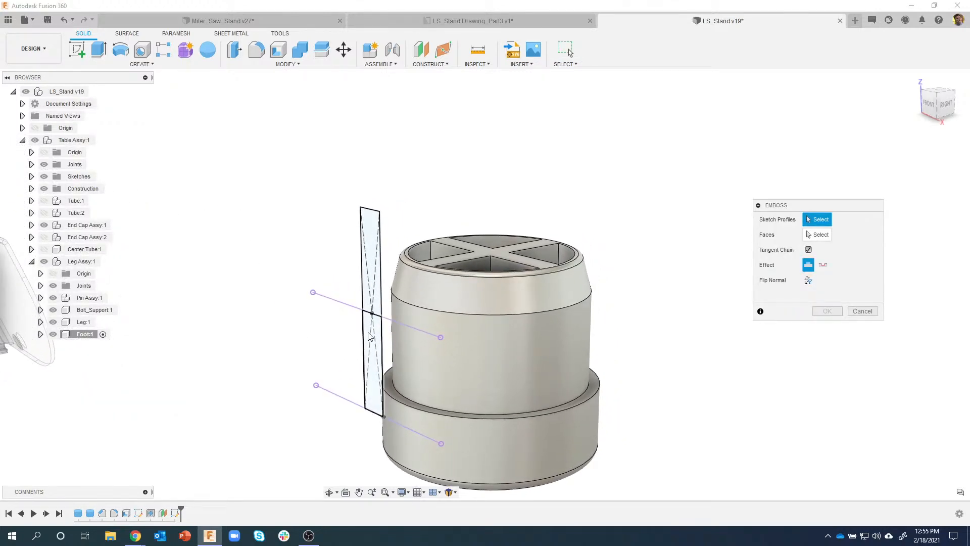
left_click(368, 336)
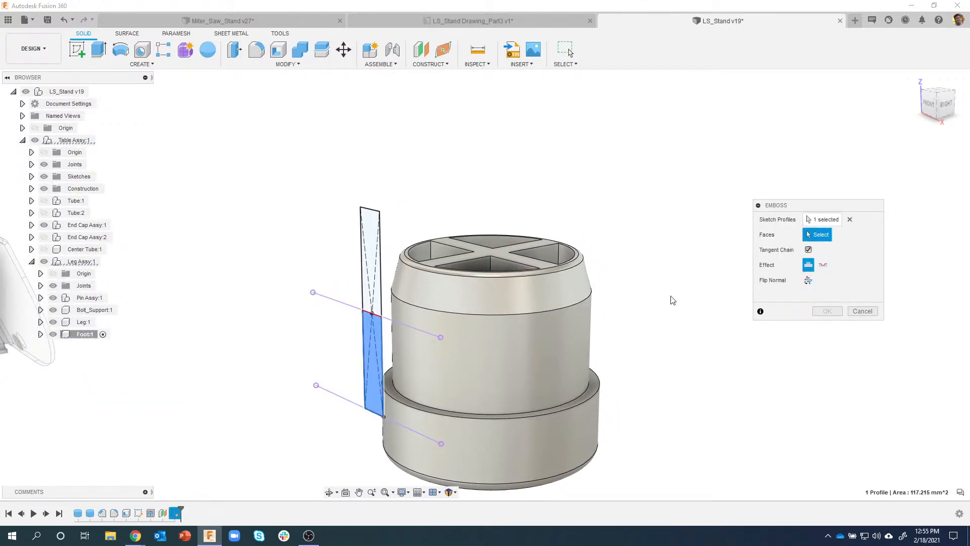
left_click(455, 356)
middle_click_drag(656, 405, 636, 347, "shift")
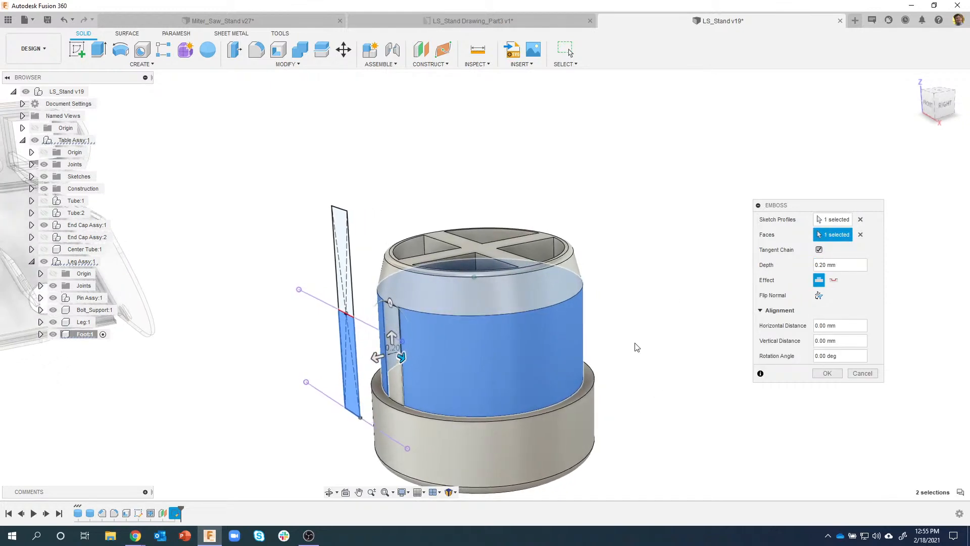
left_click_drag(376, 354, 351, 356)
middle_click_drag(384, 364, 731, 331, "shift")
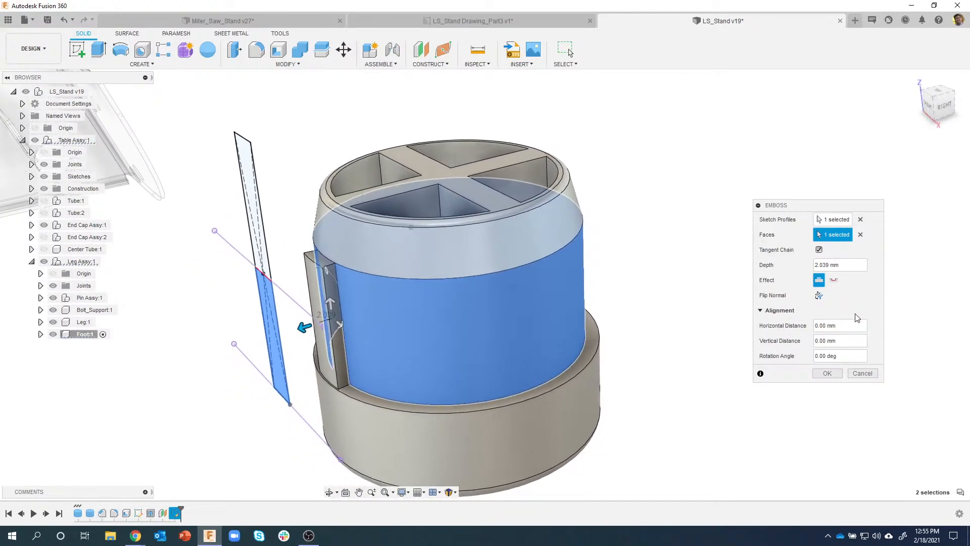
left_click(840, 267)
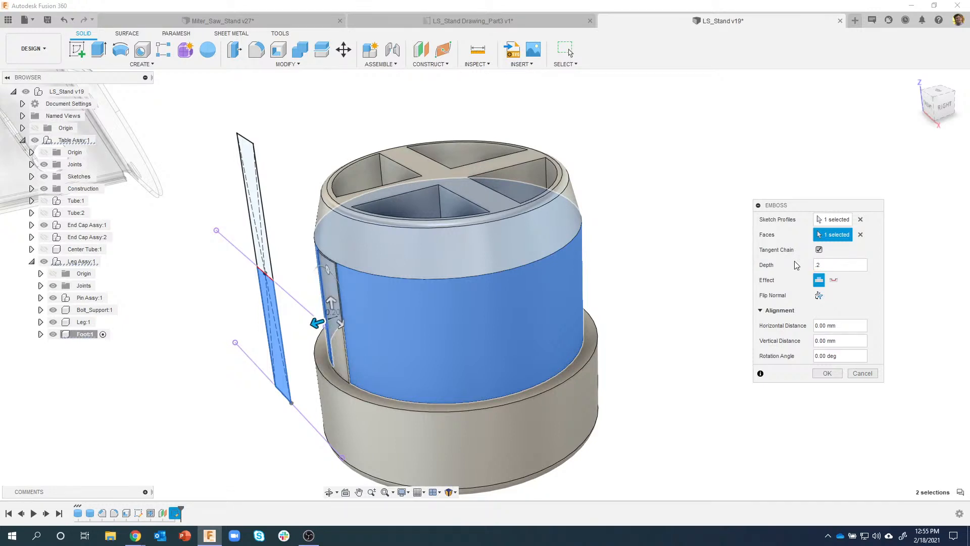
left_click(827, 373)
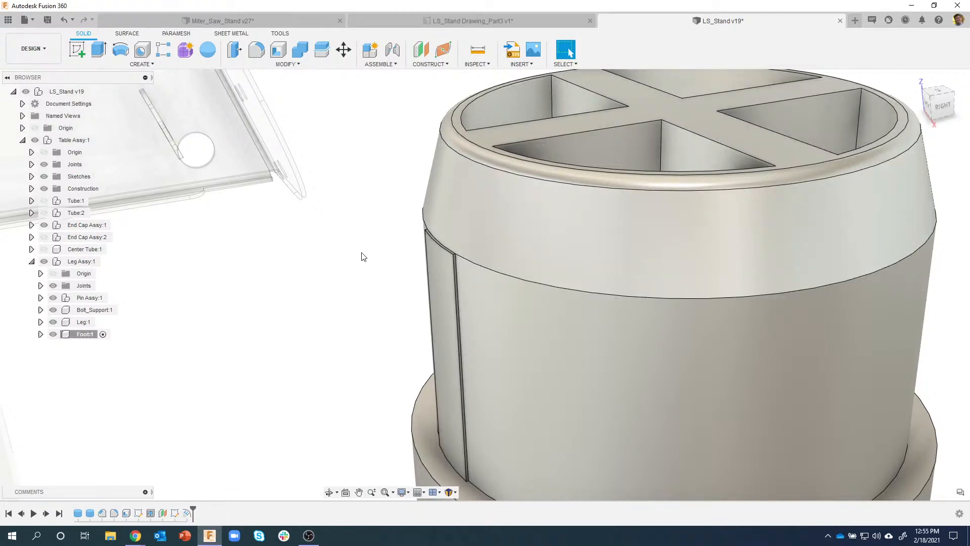
Step: Chamfer the upper edge of the embossed strip by distance and angle, using 0.2 mm and 75 degrees
left_click(437, 246)
right_click(438, 247)
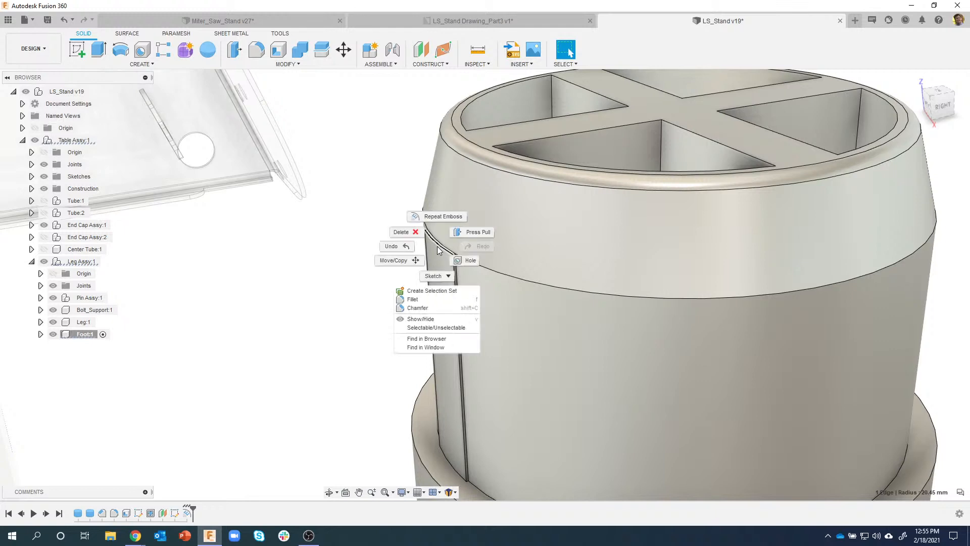
left_click(422, 307)
scroll(485, 240, "up", 2)
scroll(481, 238, "up", 3)
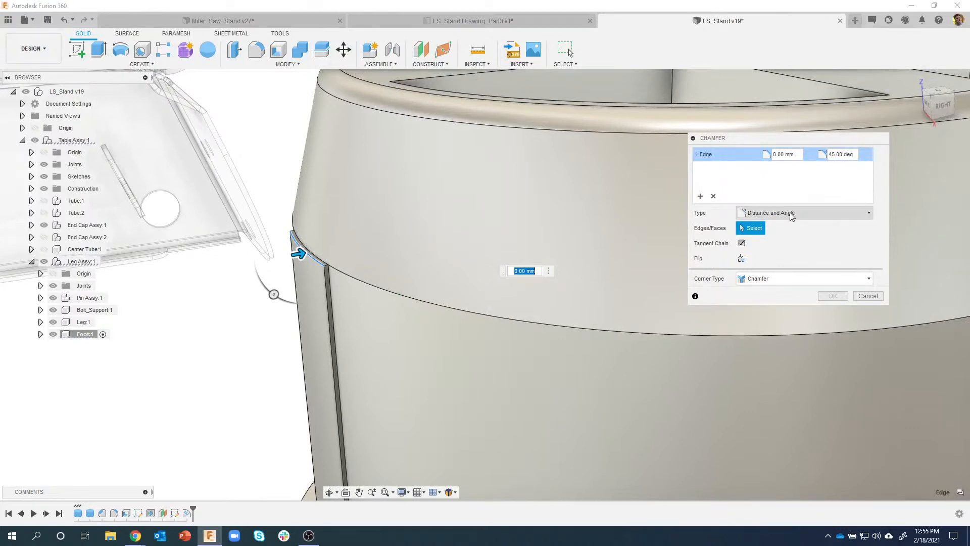
left_click(808, 156)
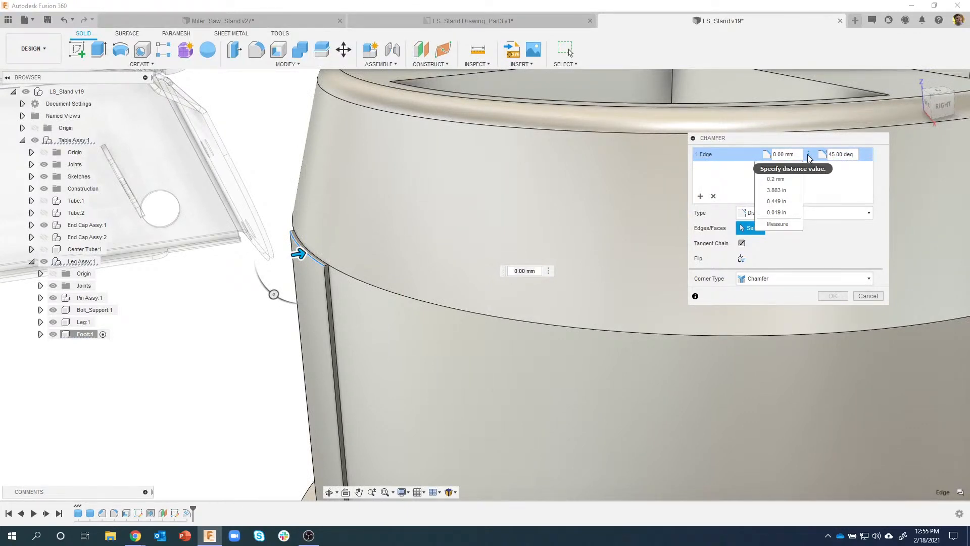
left_click(781, 178)
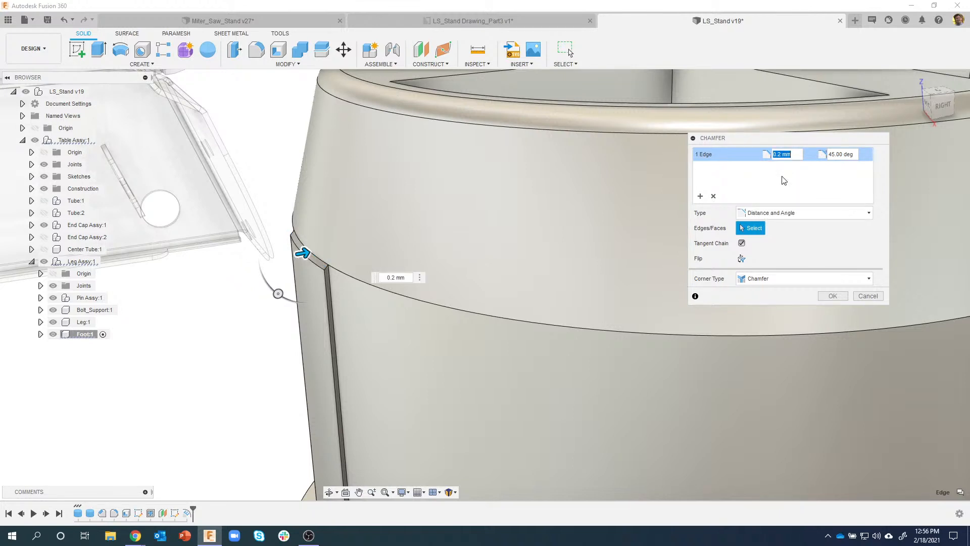
left_click(864, 154)
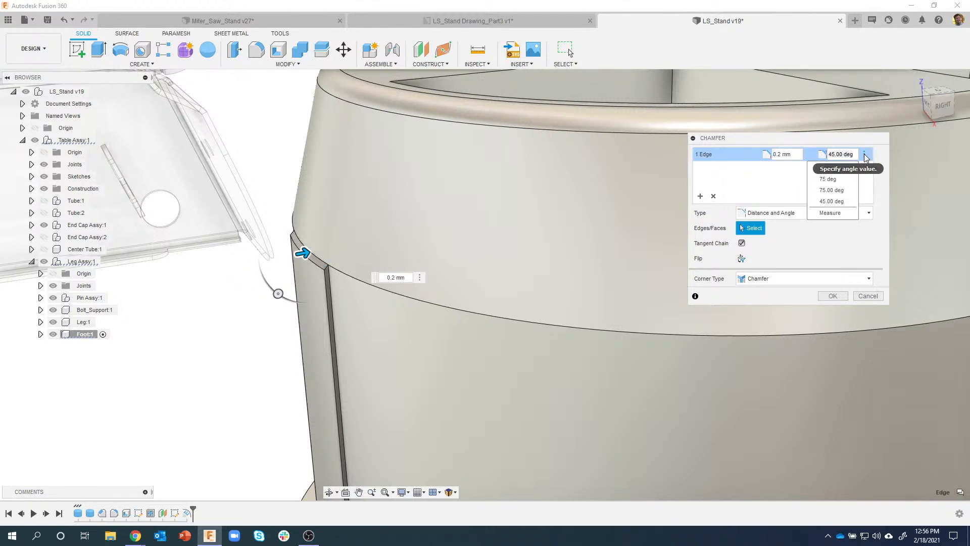
left_click(837, 183)
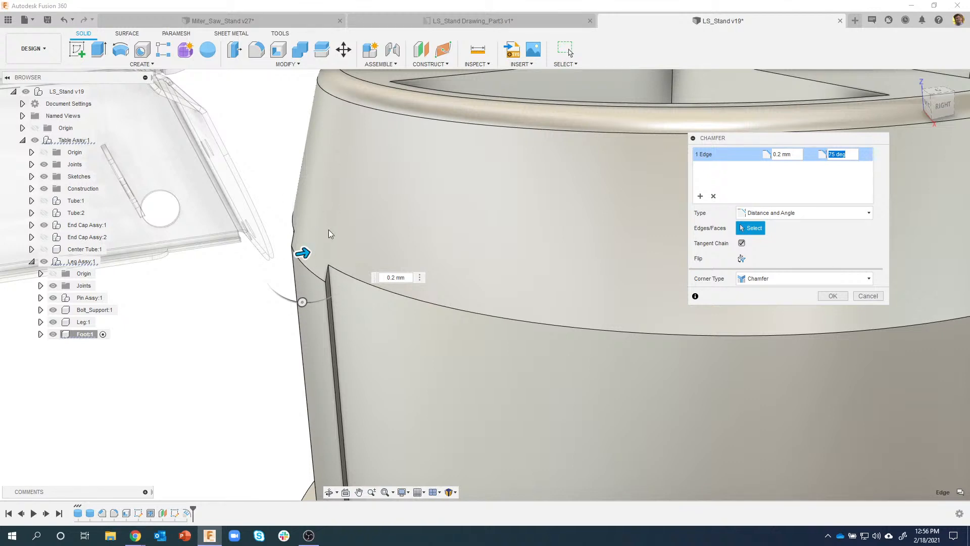
middle_click_drag(346, 178, 366, 150, "shift")
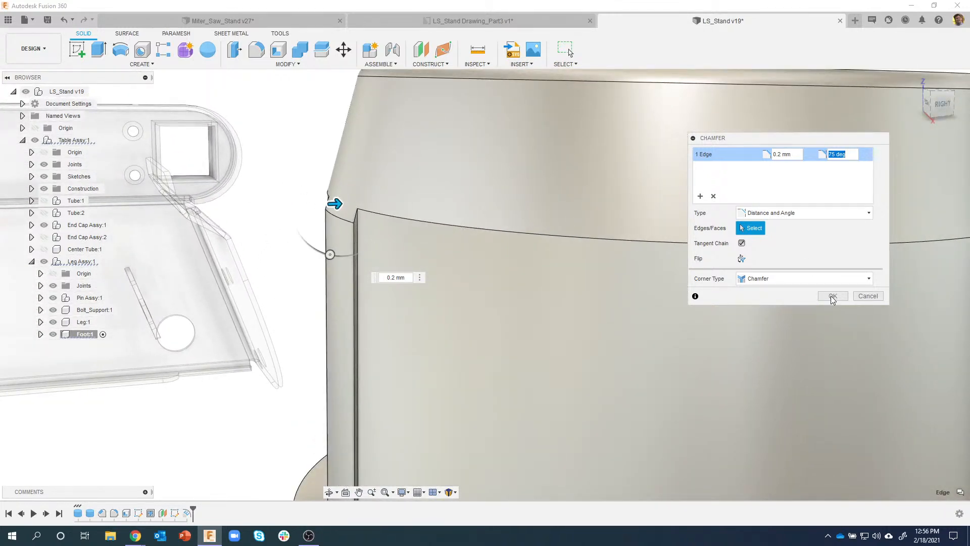
left_click(809, 156)
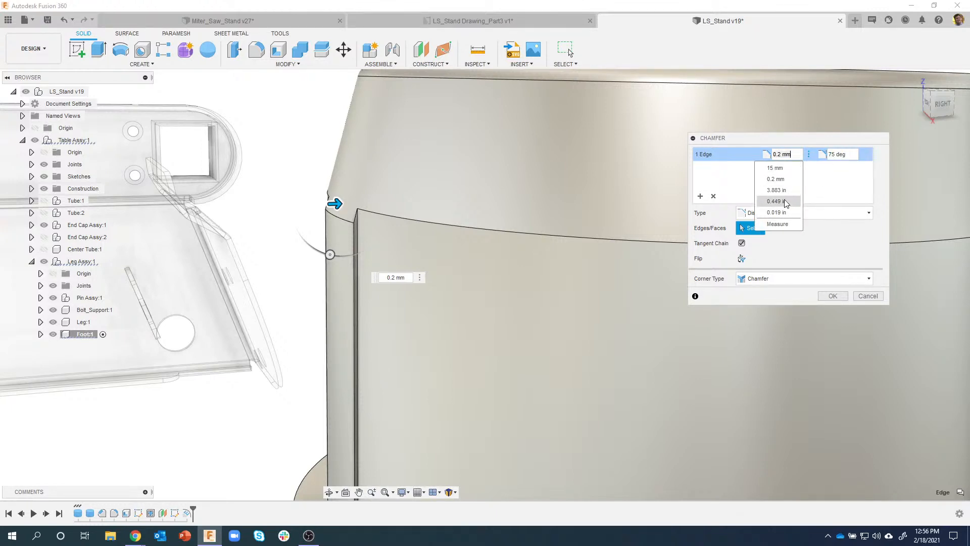
left_click(809, 155)
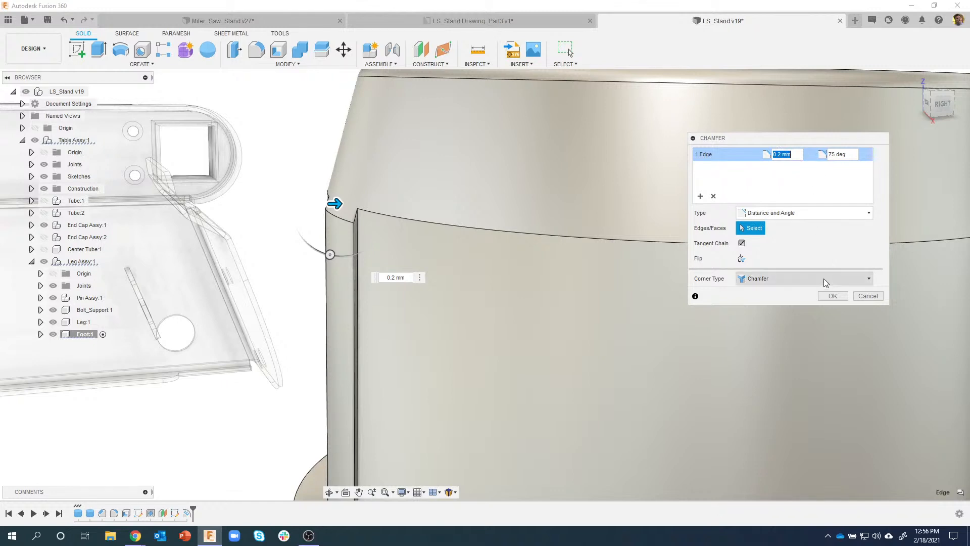
left_click(832, 295)
Step: Start a circular pattern of type Features with the strip's emboss and chamfer features as the objects
scroll(317, 295, "down", 10)
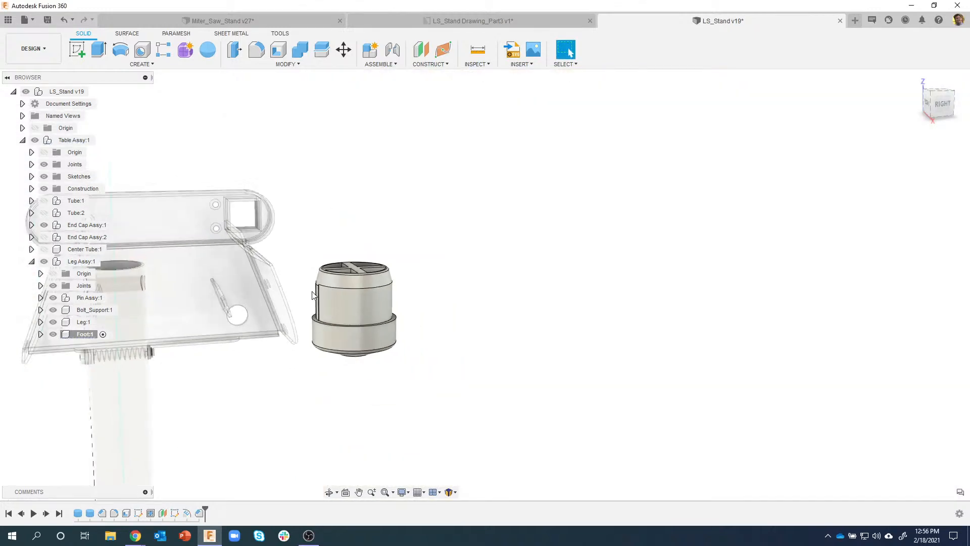
middle_click_drag(317, 275, 341, 286, "shift")
scroll(341, 286, "up", 3)
scroll(354, 283, "up", 8)
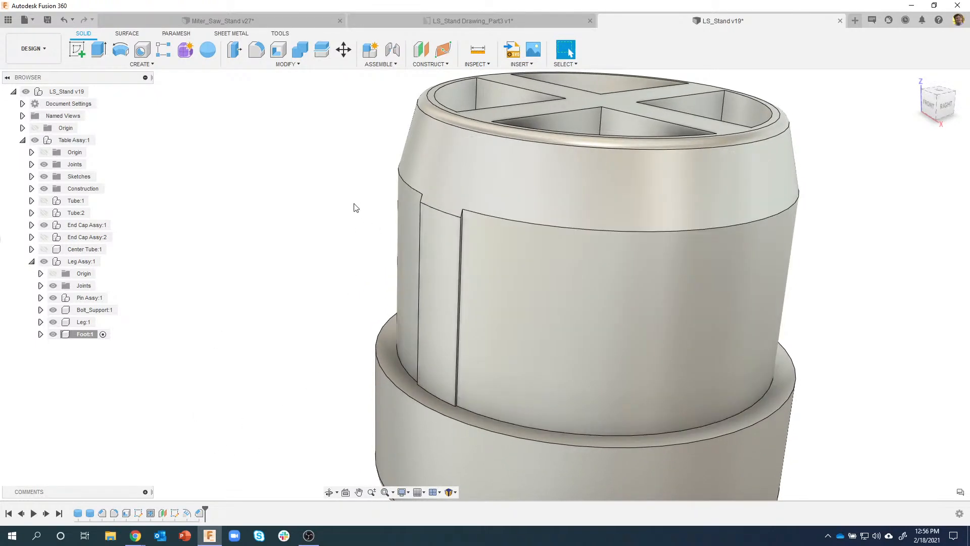
left_click(140, 64)
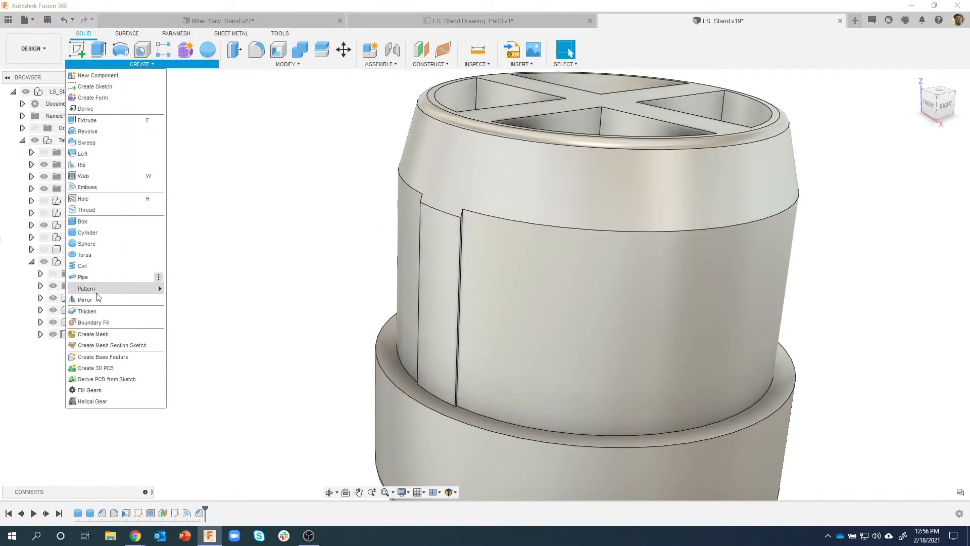
mouse_move(98, 292)
left_click(184, 299)
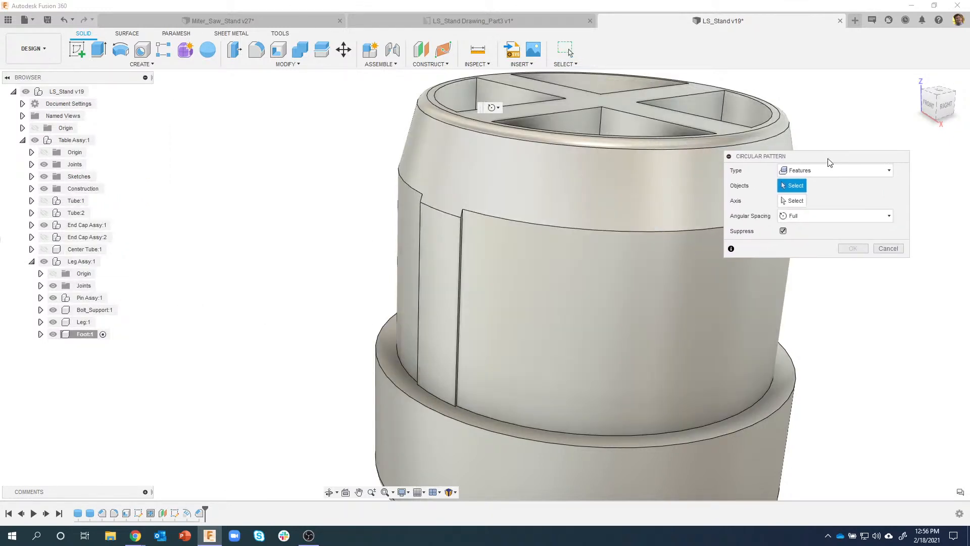
left_click(853, 172)
left_click(833, 184)
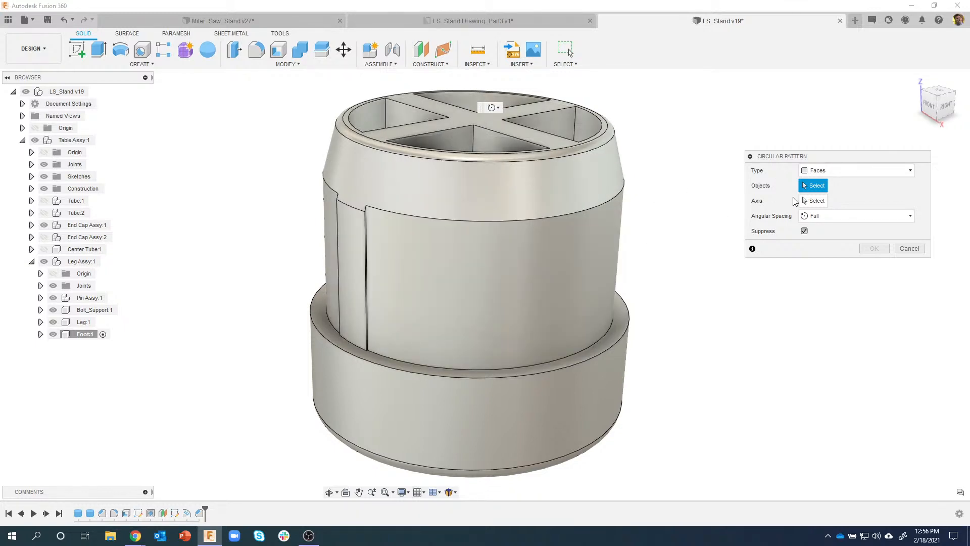
left_click(840, 174)
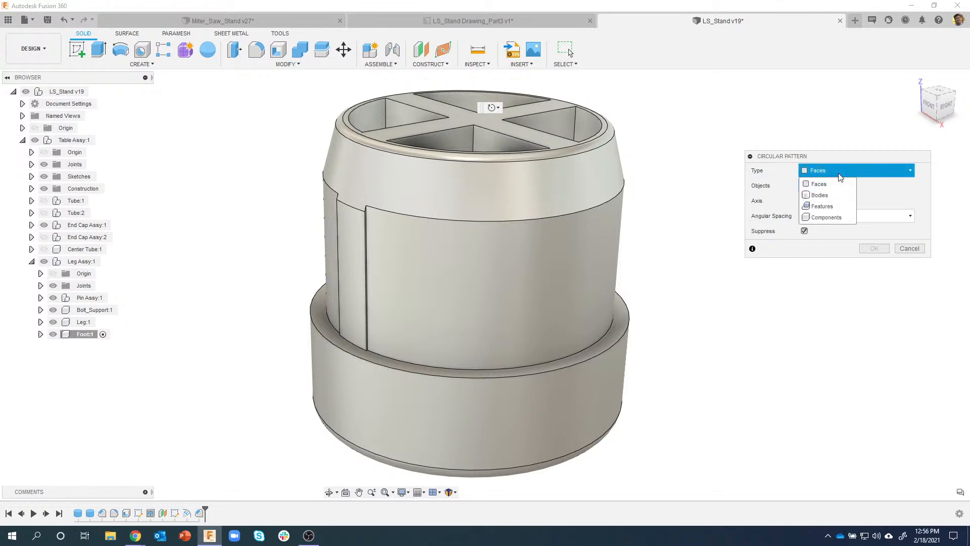
left_click(836, 207)
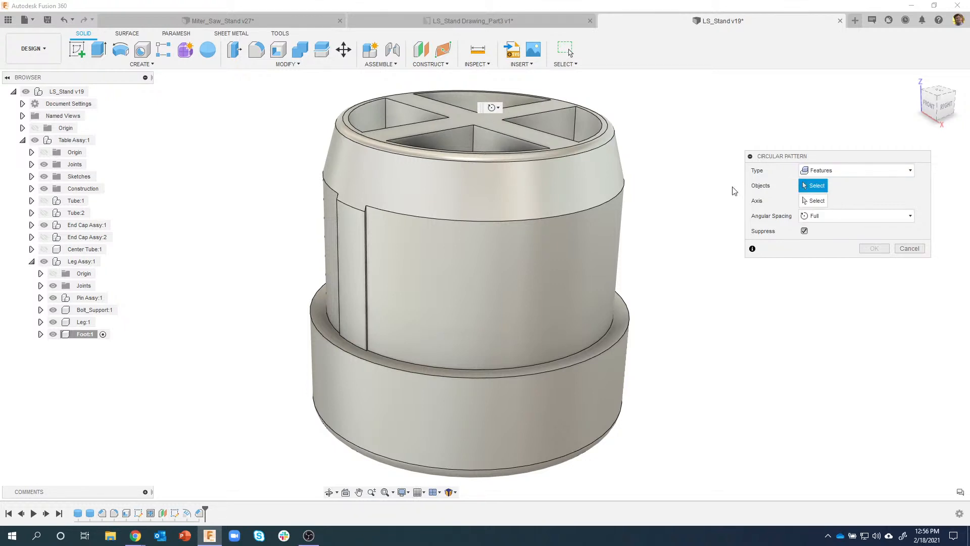
left_click(188, 513)
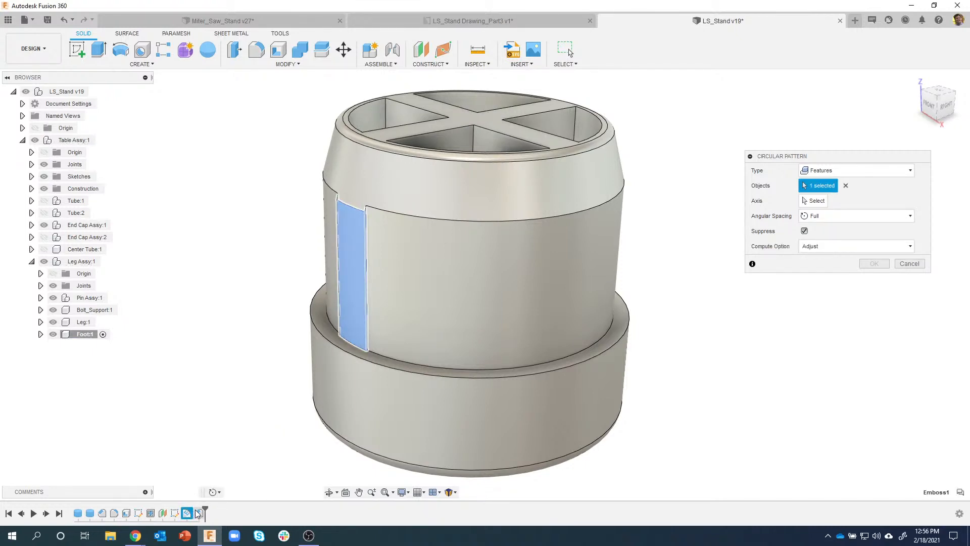
left_click(200, 514)
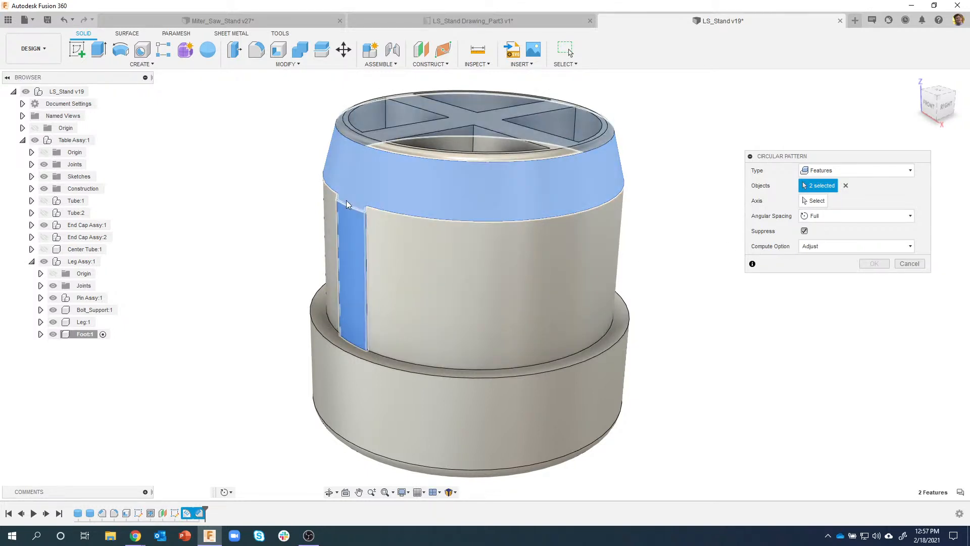
Step: Use the circular edge of the foot's lower collar as the pattern axis and create 8 instances with full angular spacing
left_click(814, 201)
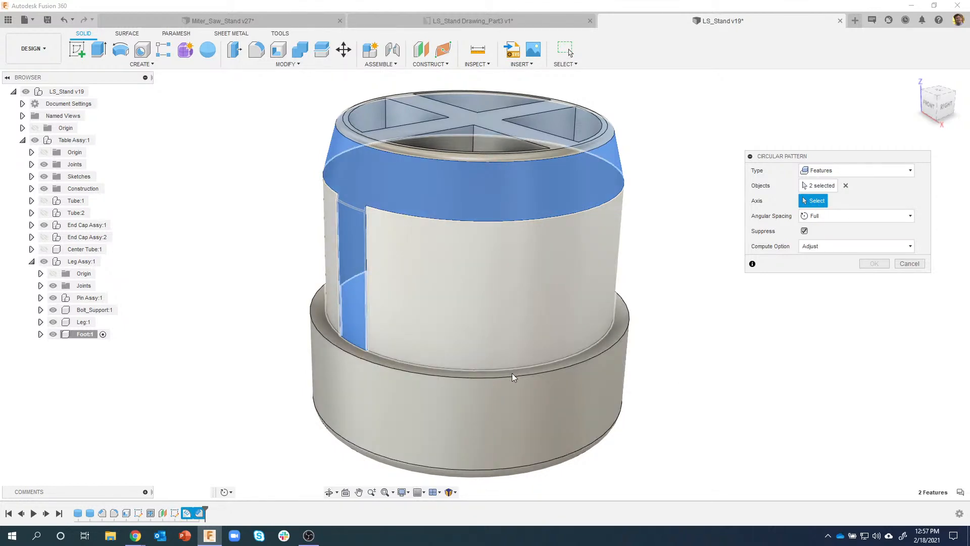
left_click(510, 377)
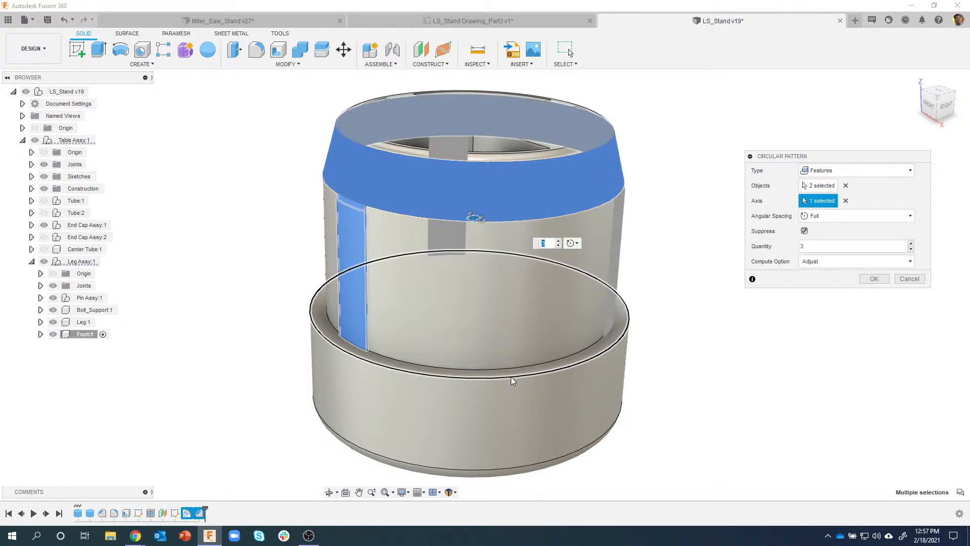
left_click(559, 241)
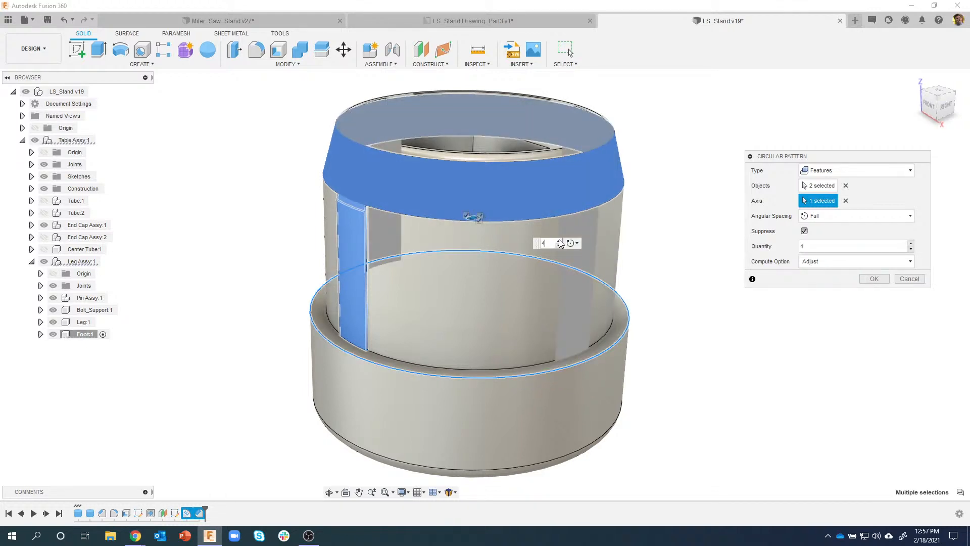
left_click(559, 241)
left_click(559, 241)
left_click(559, 241)
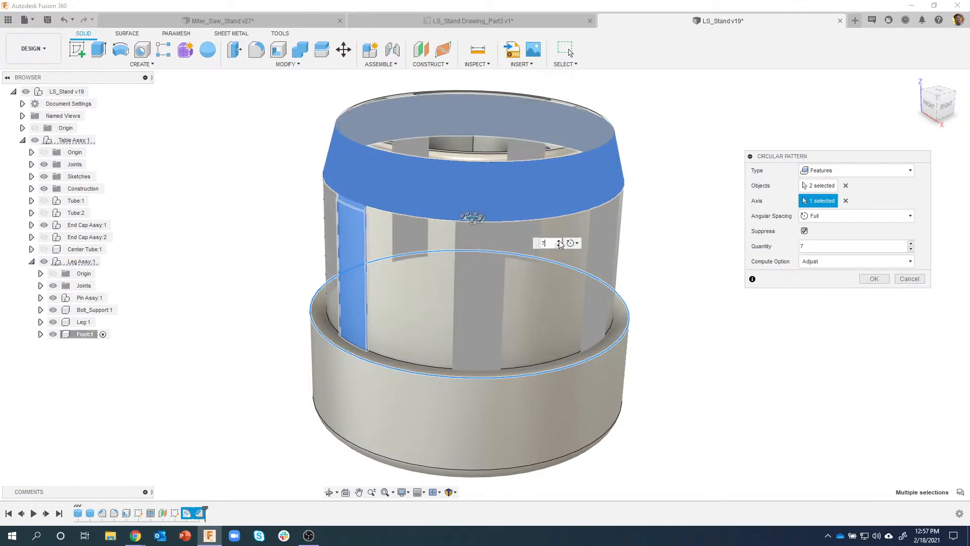
left_click(559, 241)
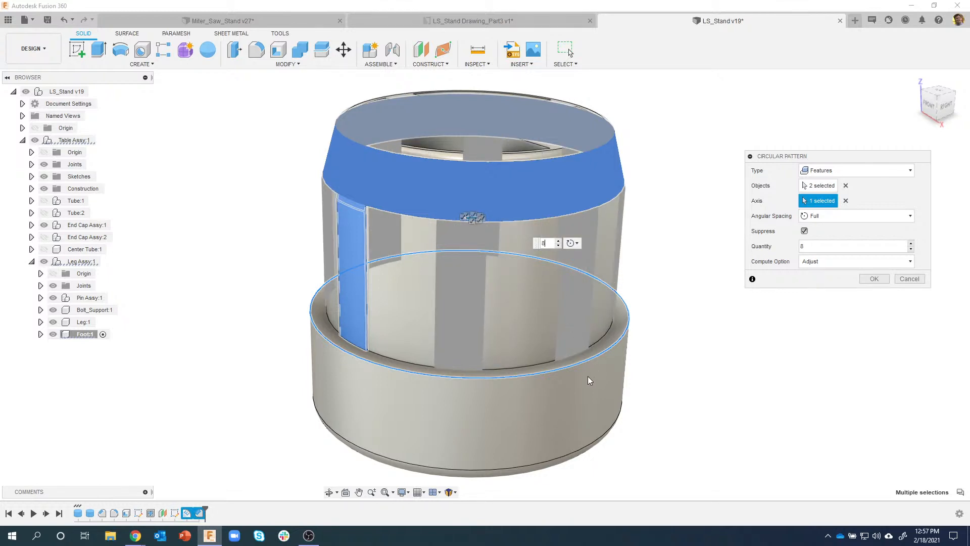
left_click(871, 279)
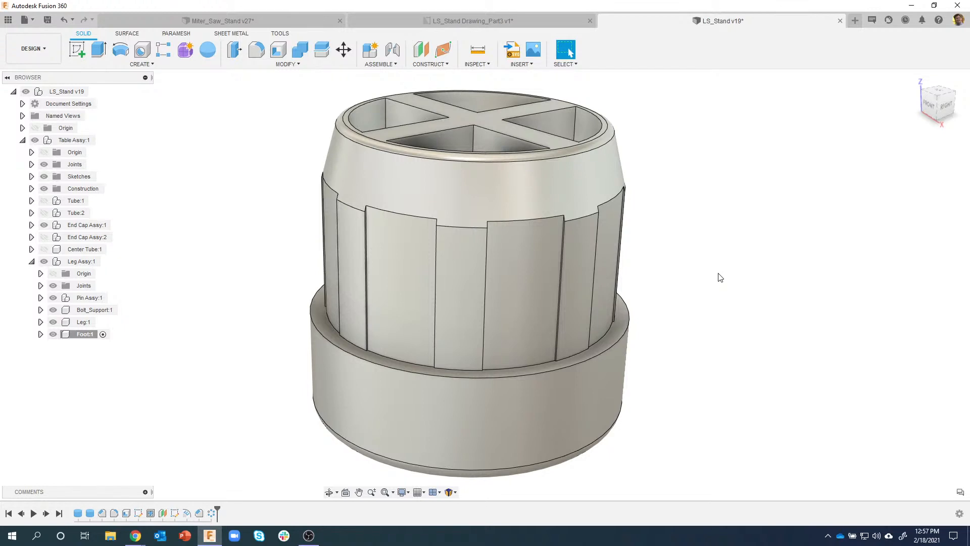
middle_click_drag(720, 277, 726, 299, "shift")
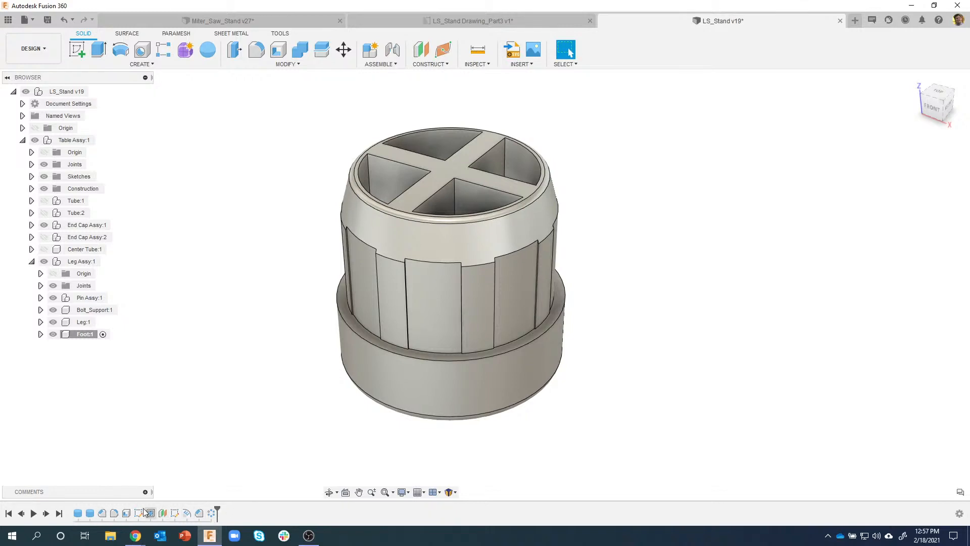
Step: Apply the dark textured appearance already used in this design to the whole foot body
middle_click_drag(556, 425, 667, 355, "shift")
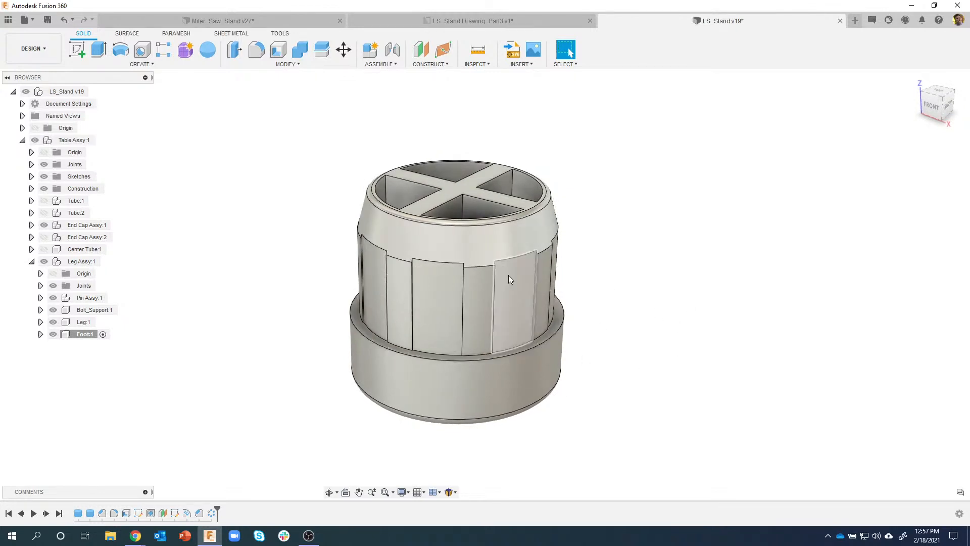
middle_click_drag(508, 275, 494, 340, "shift")
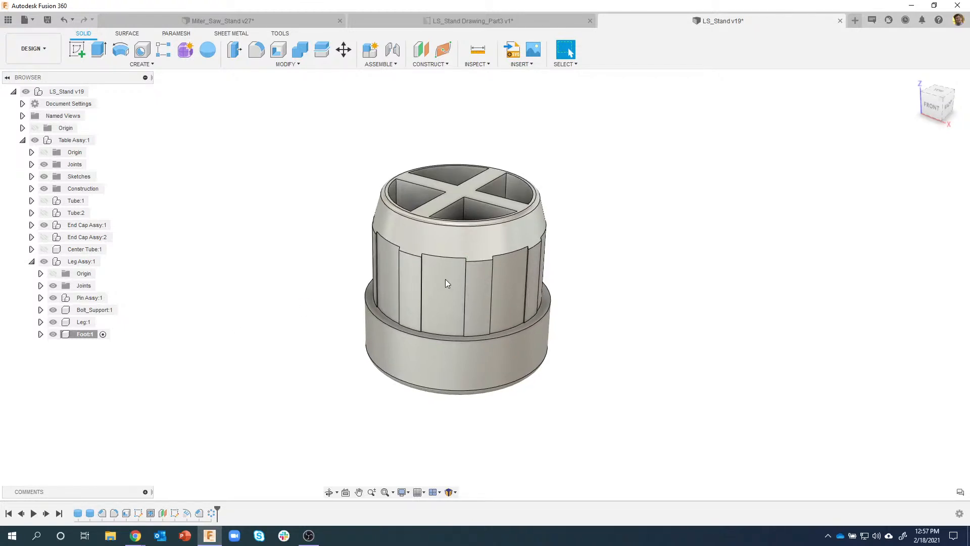
key("a")
left_click_drag(828, 226, 514, 246)
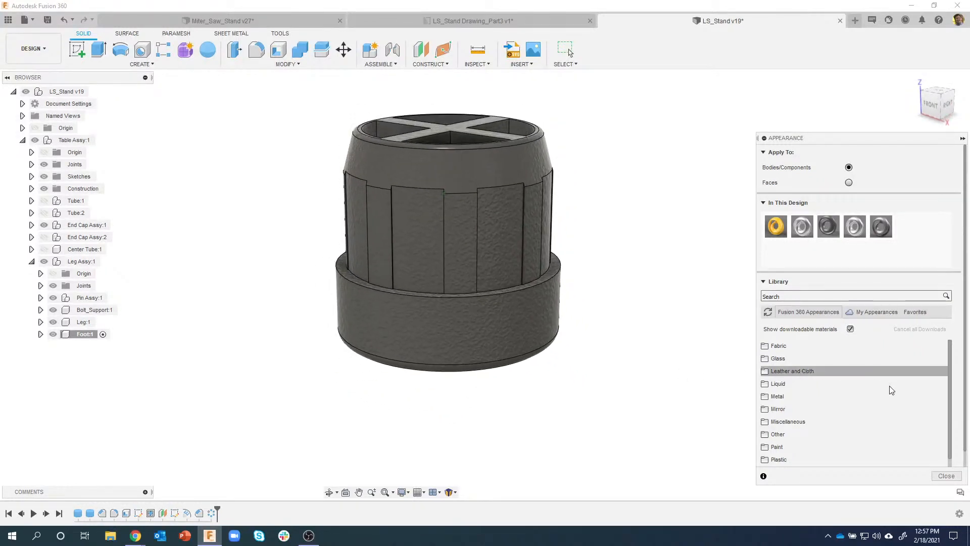
left_click(946, 475)
scroll(671, 379, "down", 4)
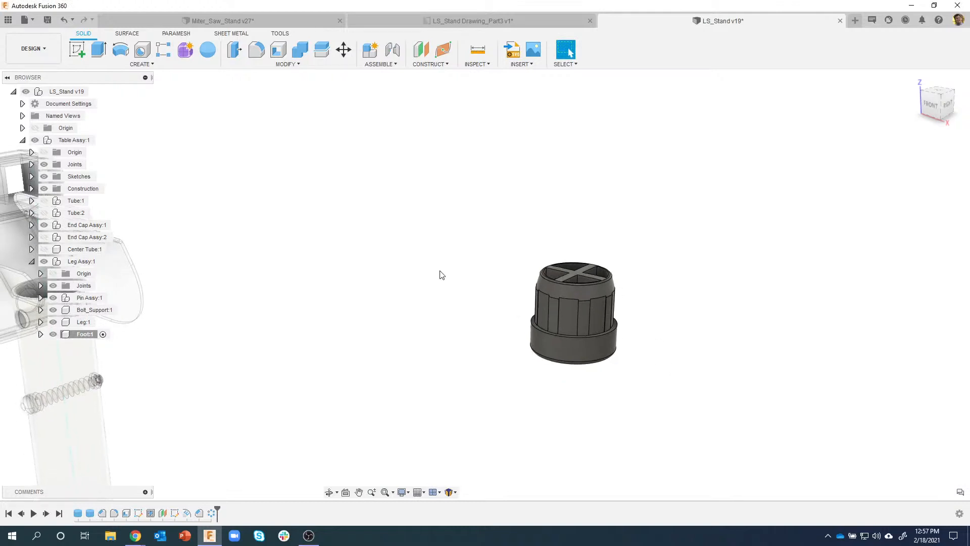
scroll(433, 276, "down", 6)
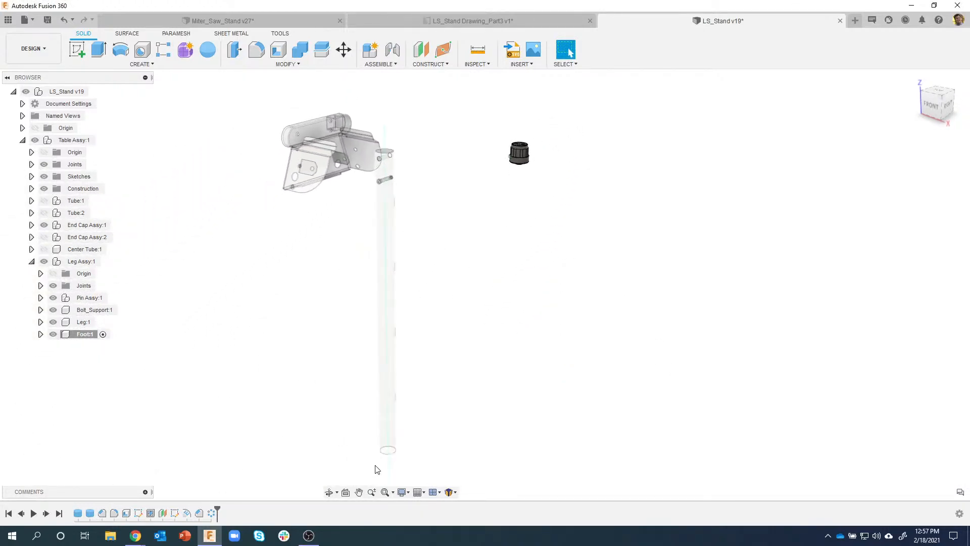
left_click(392, 54)
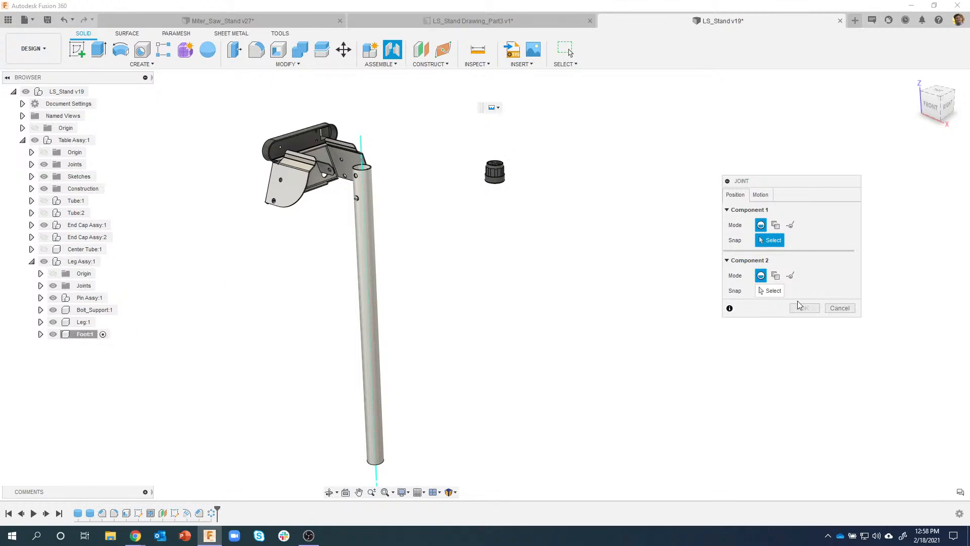
left_click(837, 309)
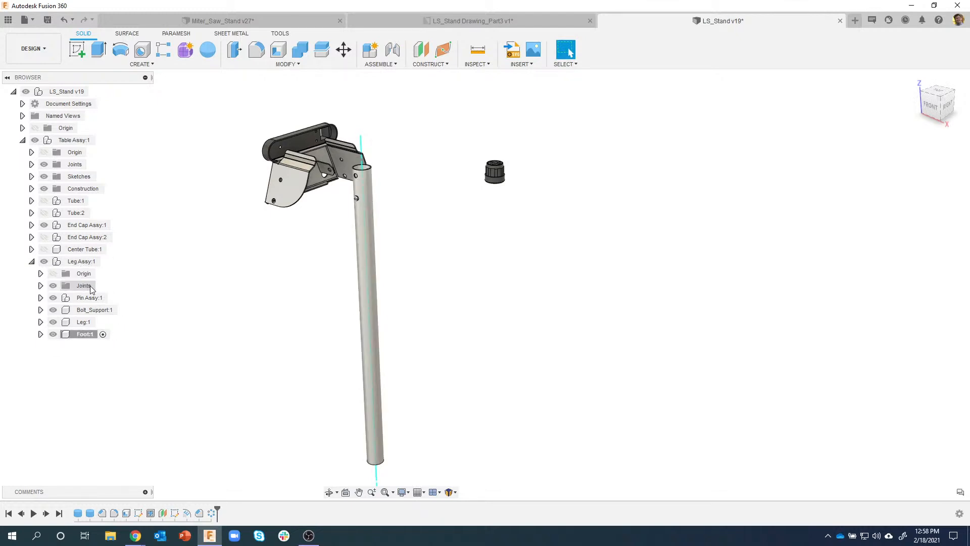
left_click(41, 286)
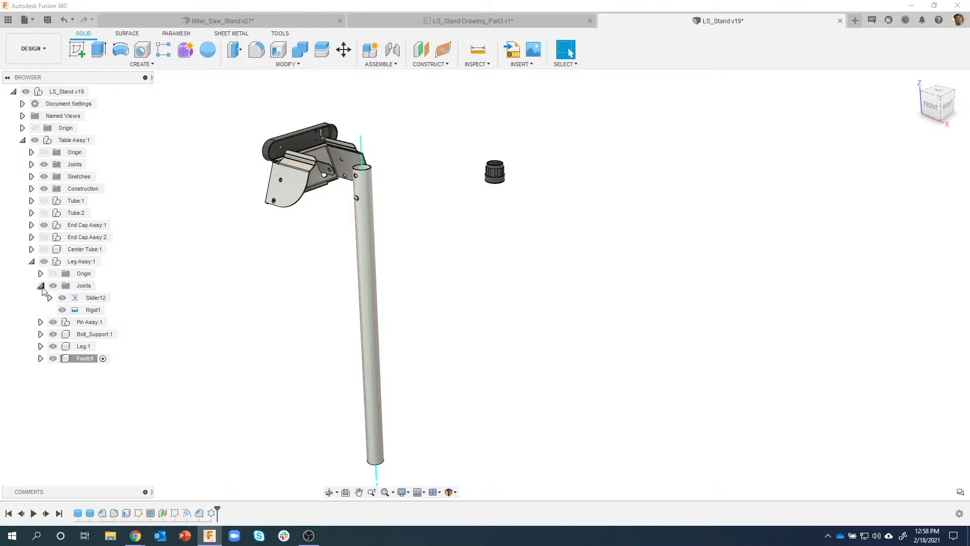
left_click(41, 286)
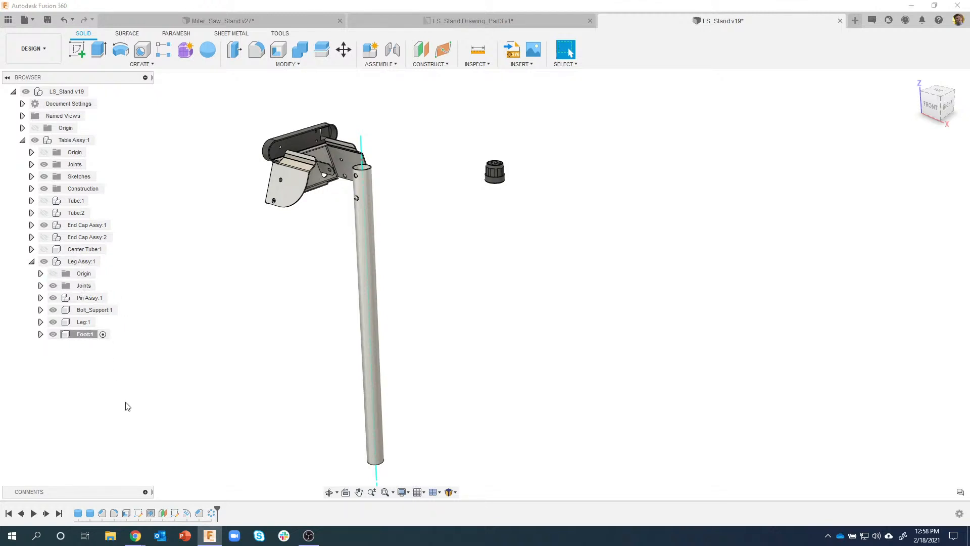
Step: Activate Leg Assy and start a joint with its first snap on the upper circular edge of the foot's lower collar
left_click(107, 261)
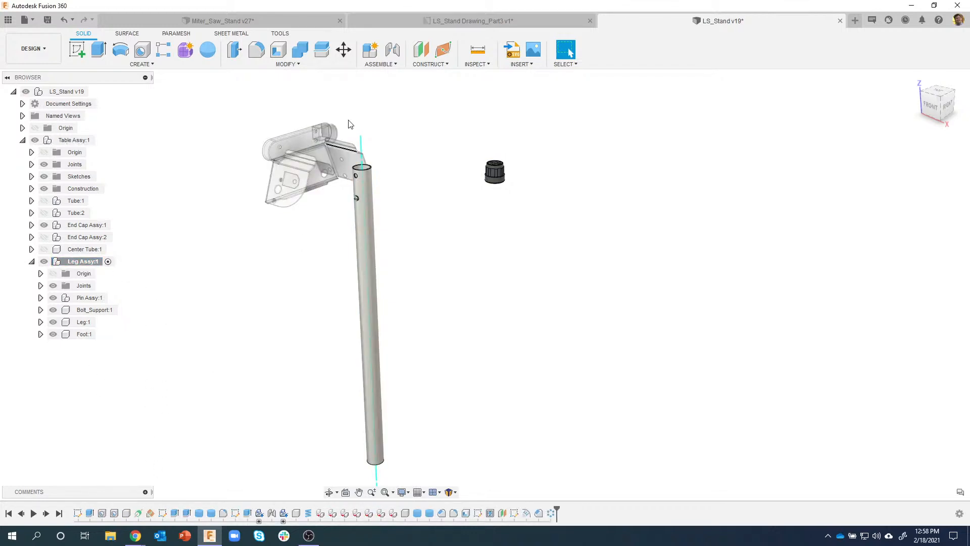
left_click(392, 49)
scroll(498, 174, "up", 6)
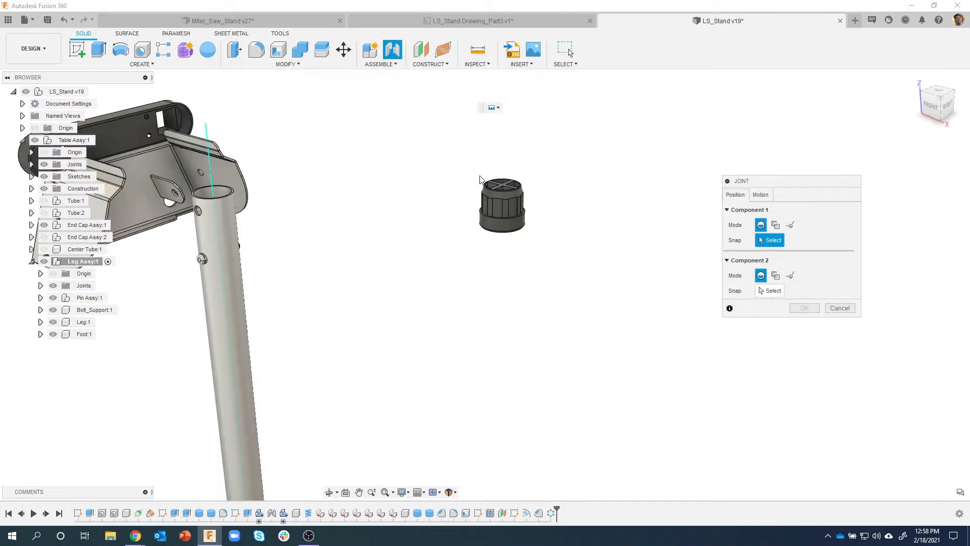
scroll(517, 248, "up", 3)
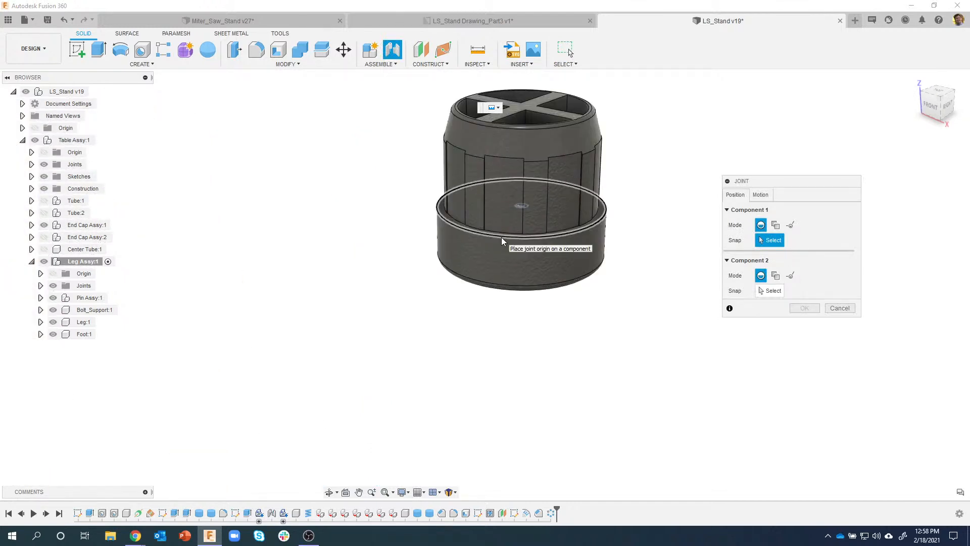
left_click(501, 238)
Step: Snap the joint's second component to the circular edge at the leg tube's lower end and finish it with zero angle and offsets
scroll(496, 257, "down", 8)
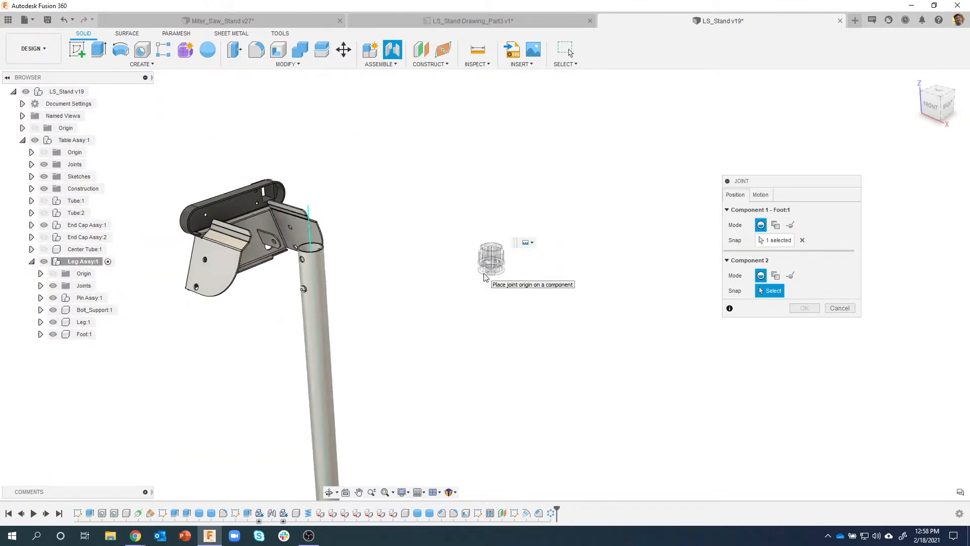
middle_click_drag(468, 291, 383, 408, "shift")
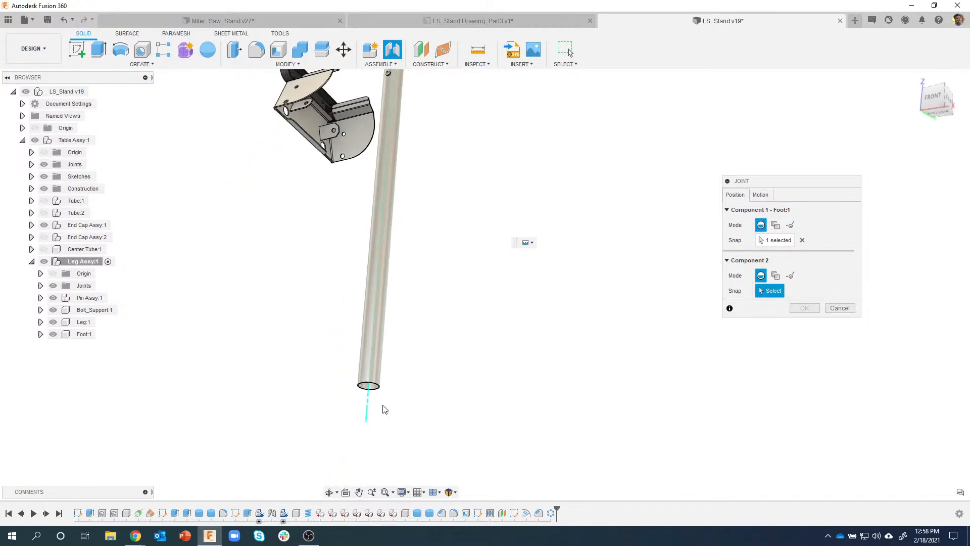
scroll(374, 394, "up", 3)
scroll(373, 392, "up", 3)
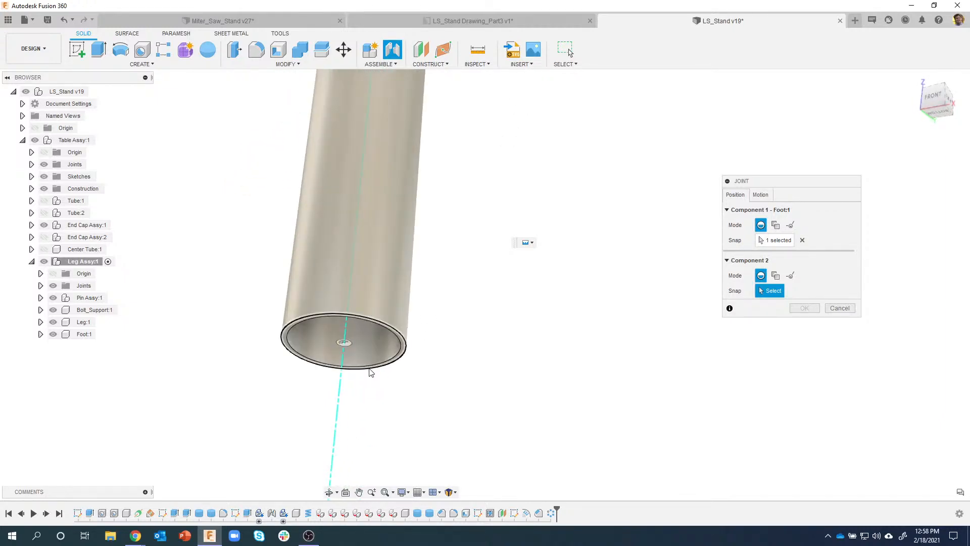
left_click(381, 323)
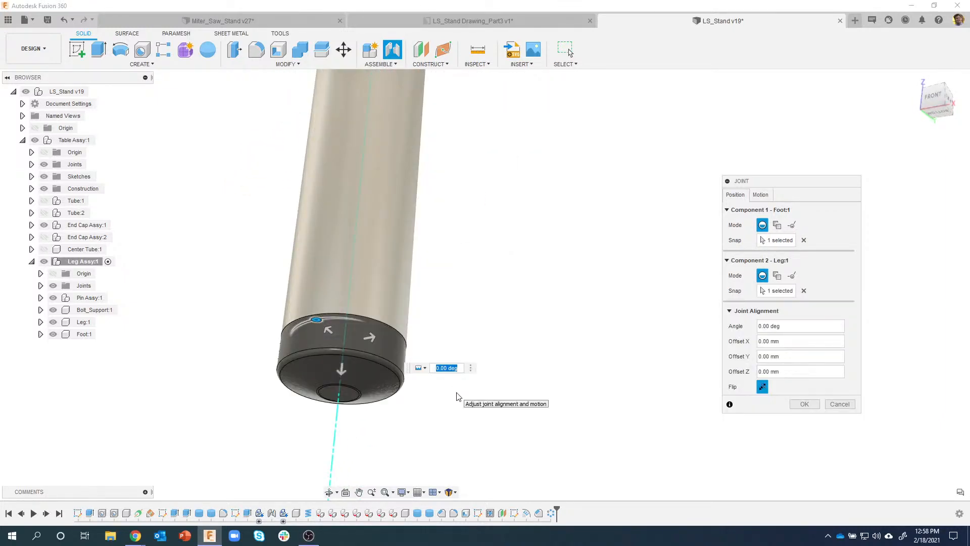
middle_click_drag(460, 393, 469, 356, "shift")
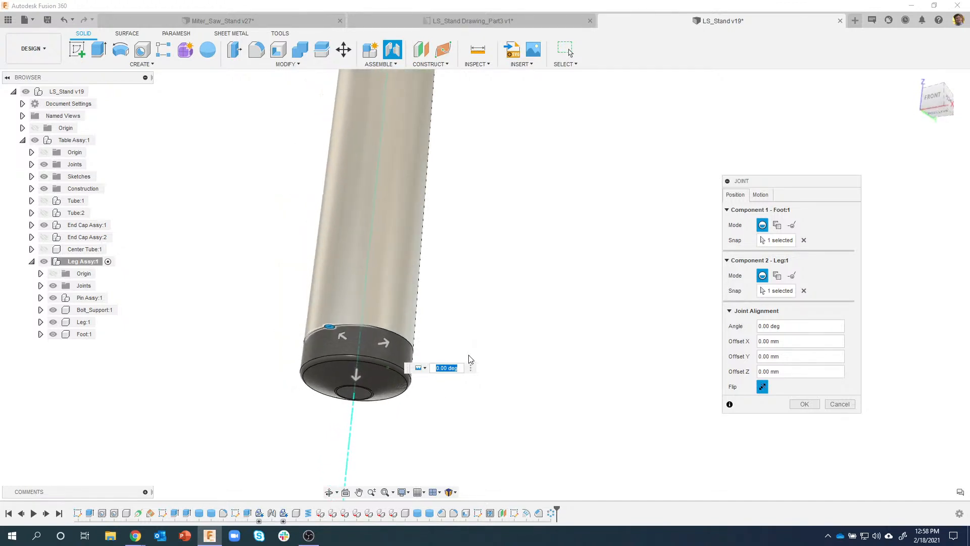
left_click(804, 404)
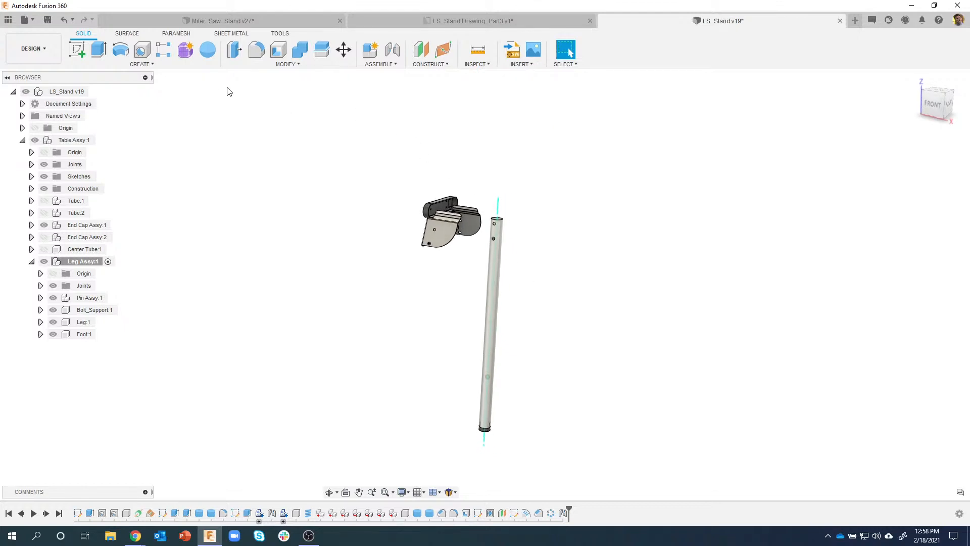
Step: Save the stand design as a new version with an LS Session version description
left_click(48, 20)
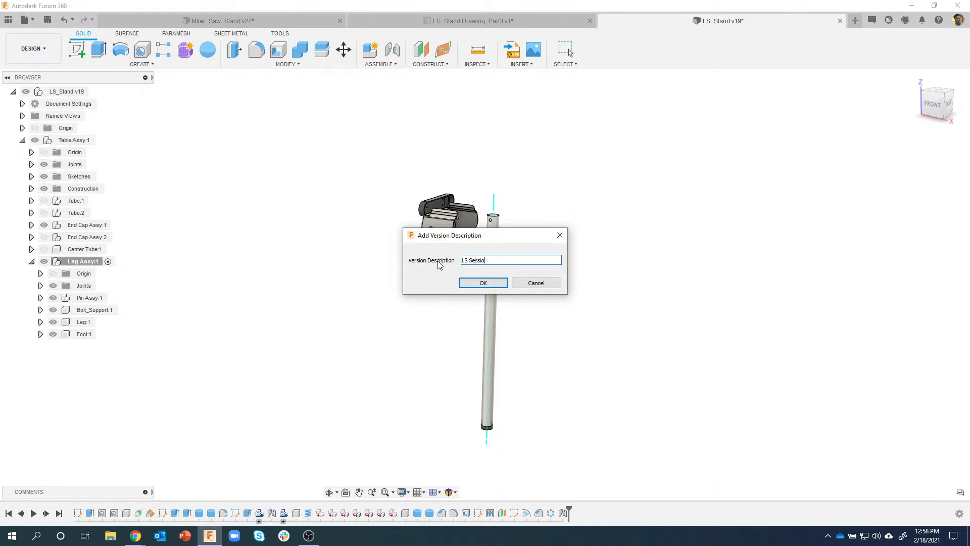
key("Return")
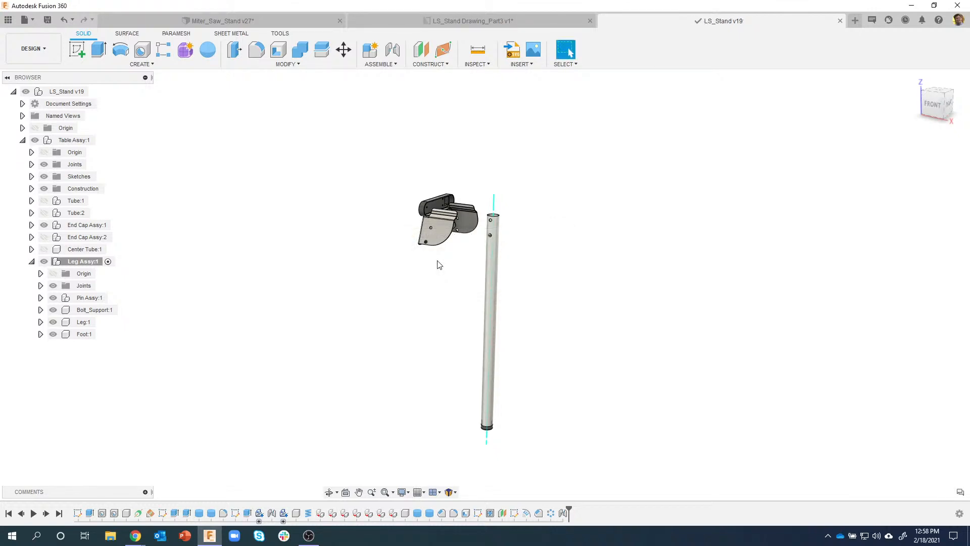